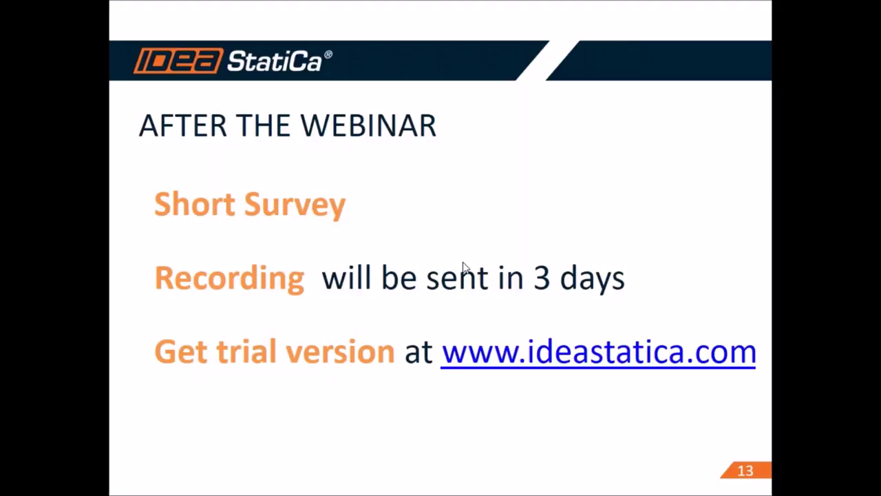
# Leave the slides, examine the bolted plate-to-plate joint picture in Chrome, and return to the empty IDEA StatiCa Connection window
pyautogui.hotkey('alt', 'Tab')
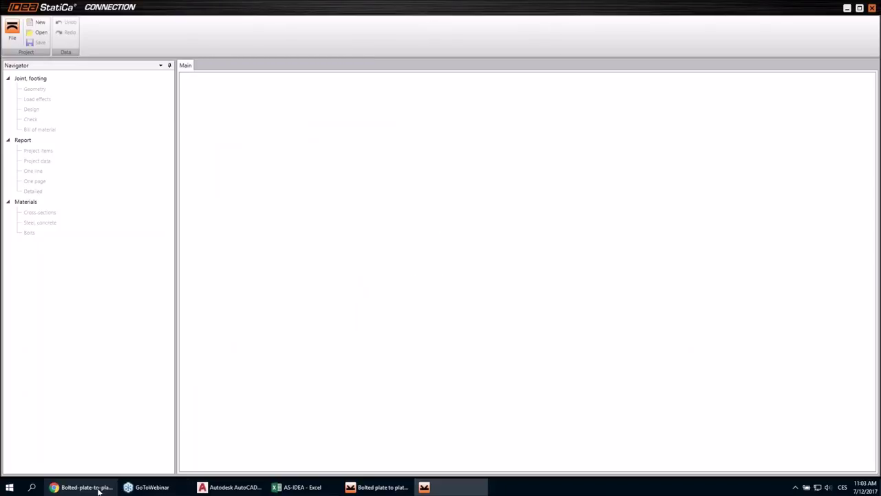
pyautogui.moveTo(98, 490)
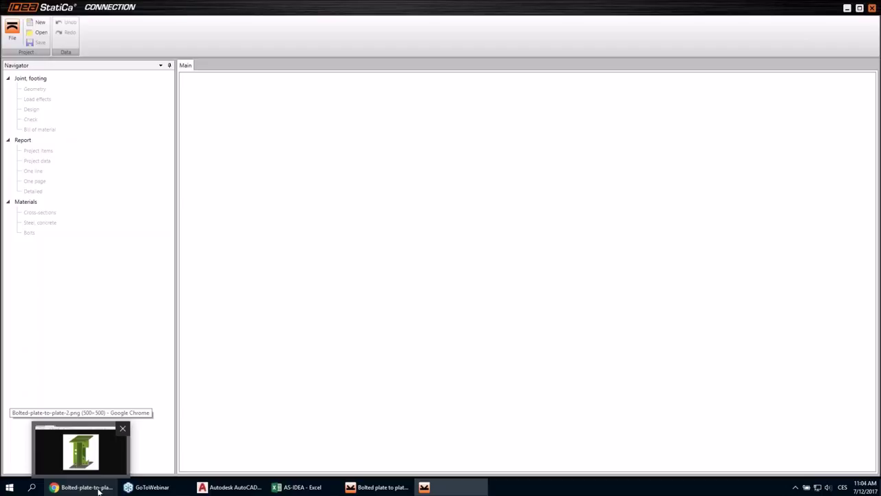
pyautogui.click(99, 489)
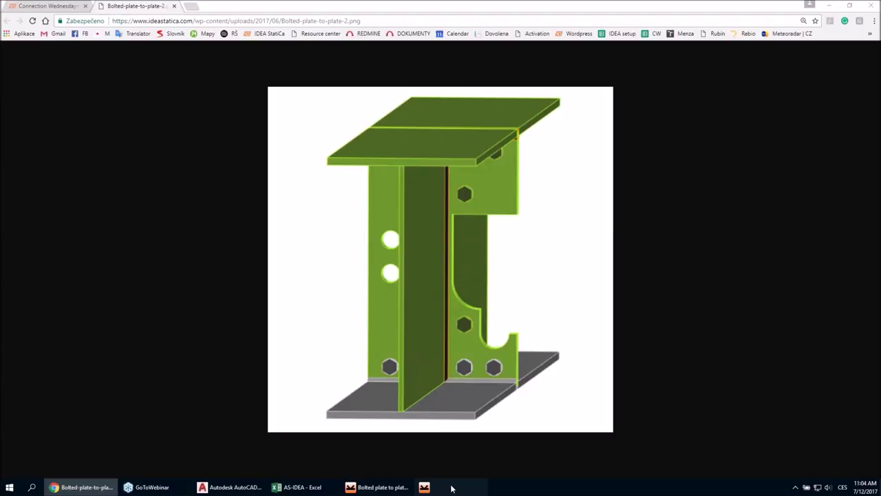
pyautogui.click(451, 488)
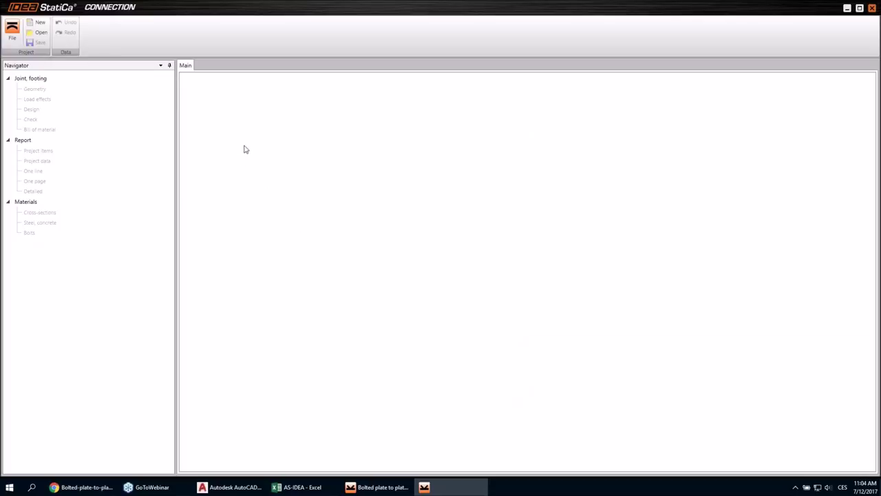
# Create a new 2D frame joint project from the topology with two beams meeting end to end in one line
pyautogui.click(38, 23)
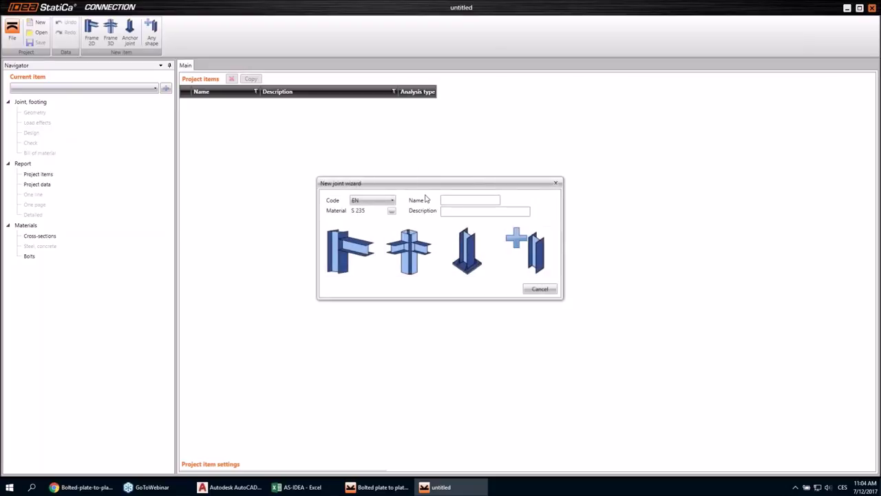
pyautogui.click(358, 249)
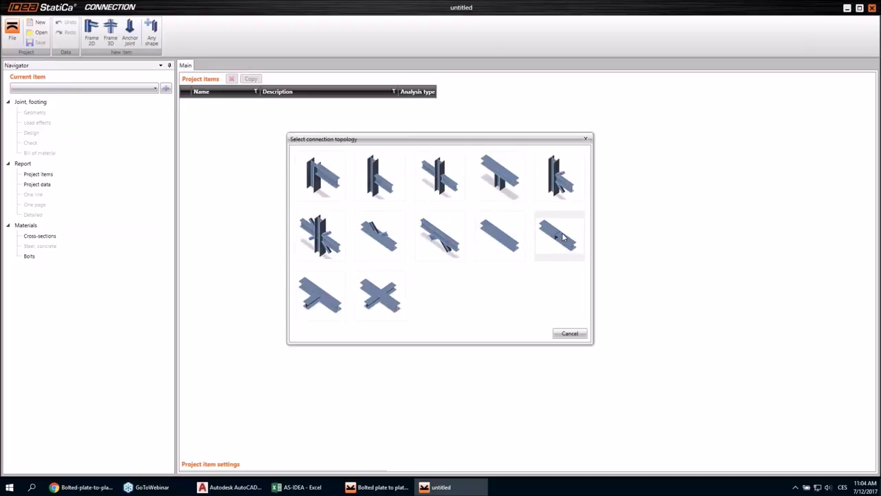
pyautogui.click(563, 238)
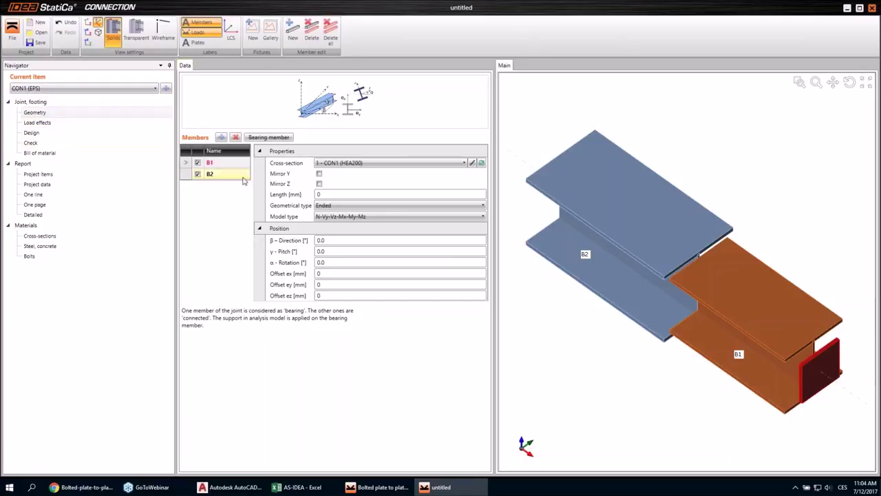
# Start a new welded I-section as the cross-section of member B1
pyautogui.click(482, 163)
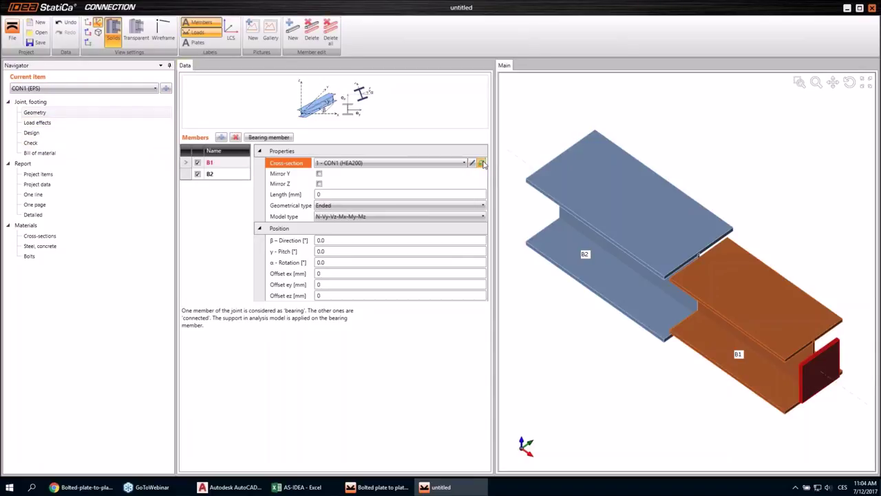
pyautogui.click(363, 146)
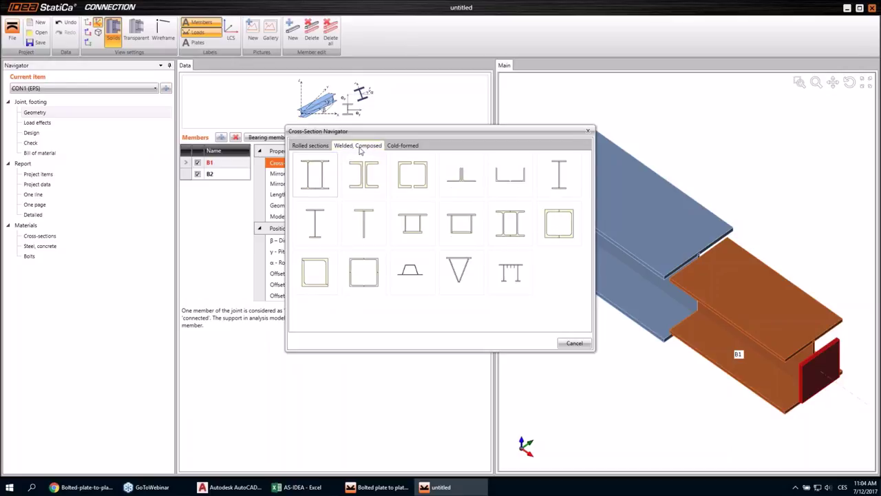
pyautogui.click(559, 175)
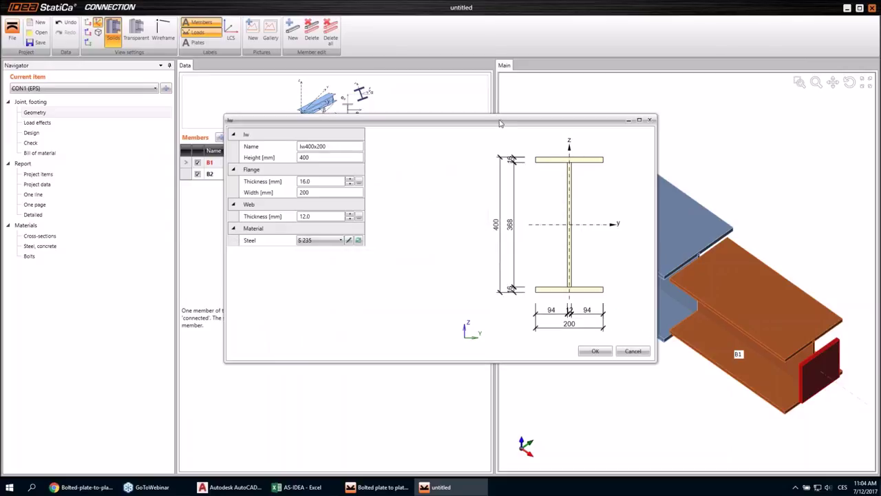
pyautogui.moveTo(501, 121); pyautogui.dragTo(513, 142)
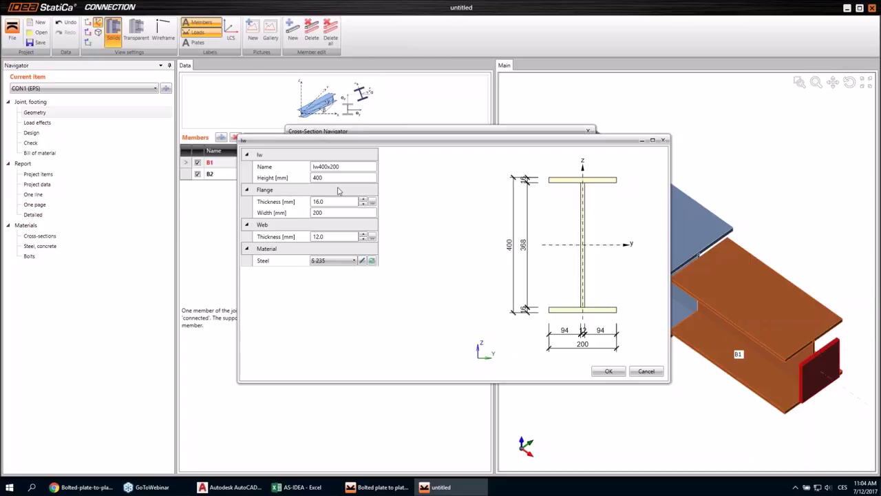
# Define the welded I-section with height 700 mm, flange thickness 20 mm and flange width 400 mm
pyautogui.click(310, 178)
pyautogui.write('70')
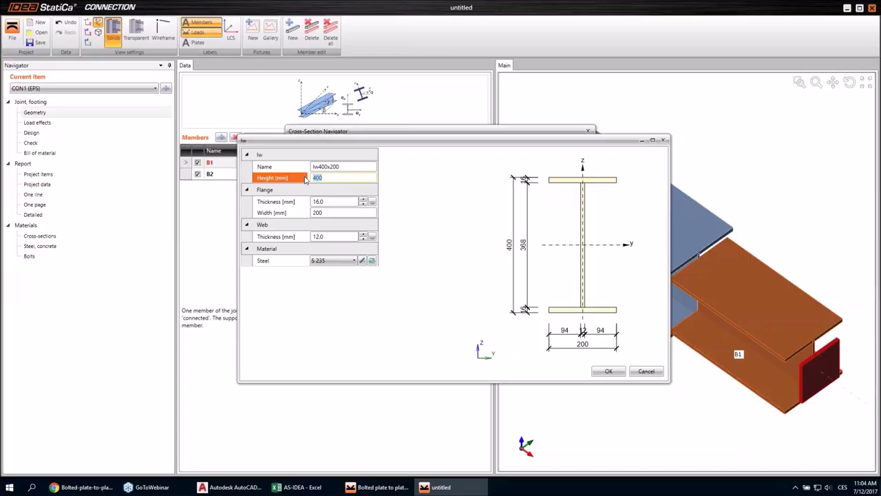
pyautogui.press('Tab')
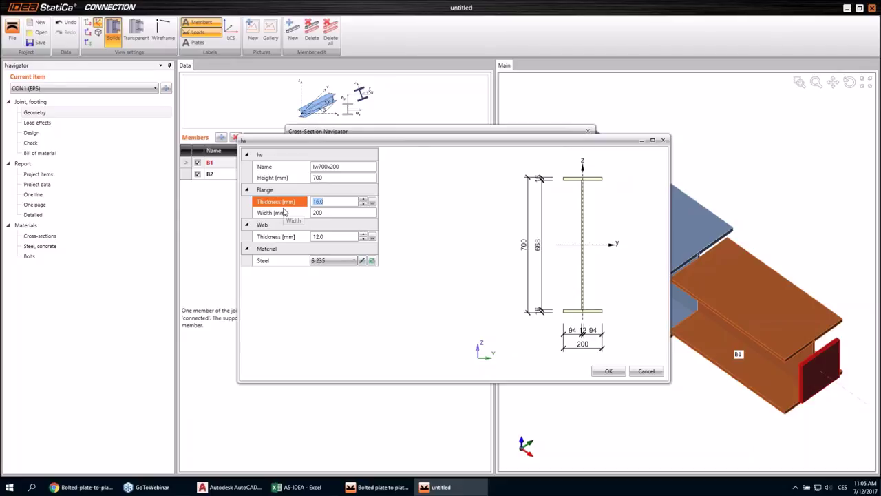
pyautogui.write('20')
pyautogui.press('Return')
pyautogui.click(330, 212)
pyautogui.write('400')
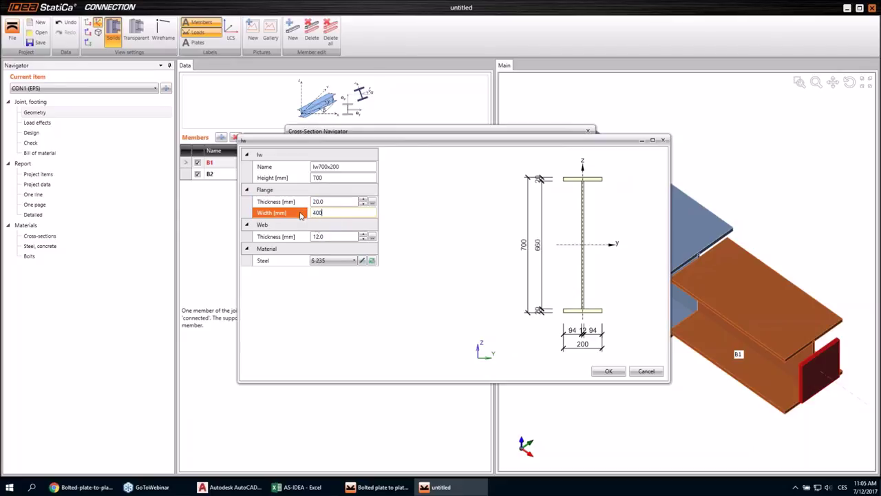
pyautogui.click(338, 237)
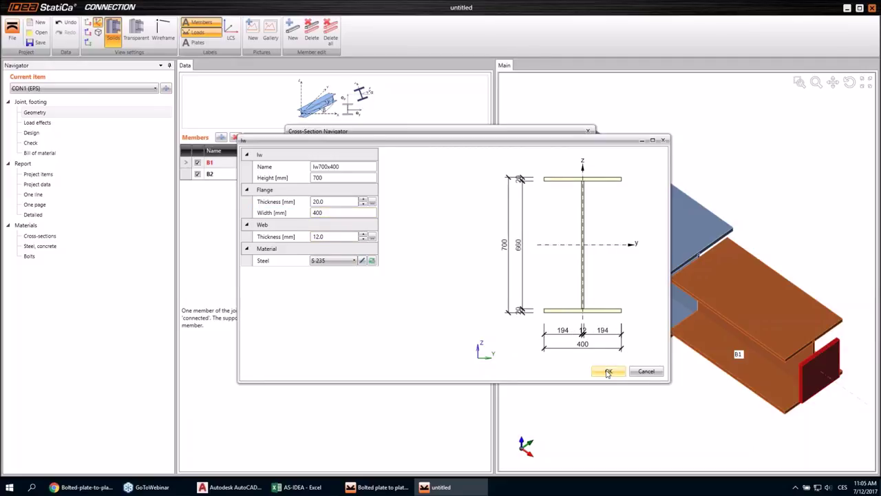
pyautogui.click(609, 371)
# Assign the Iw700x400 cross-section to member B2
pyautogui.moveTo(640, 295); pyautogui.dragTo(634, 265, button='right')
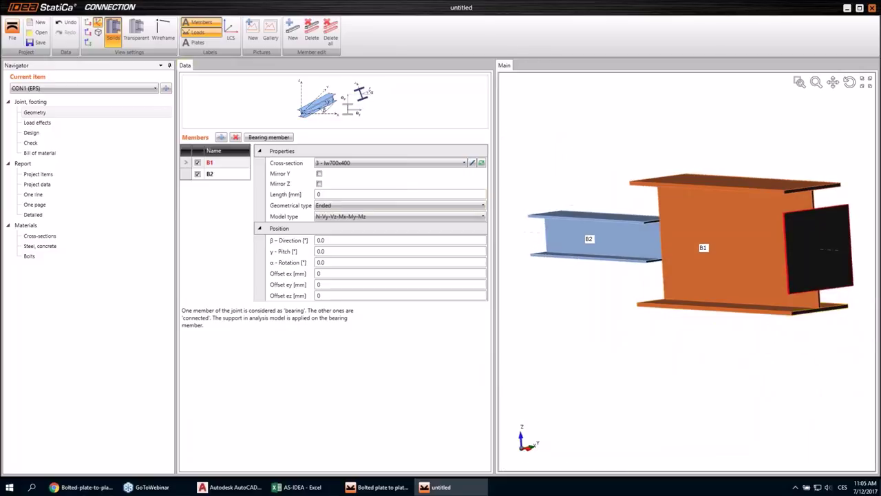
pyautogui.click(187, 177)
pyautogui.click(347, 164)
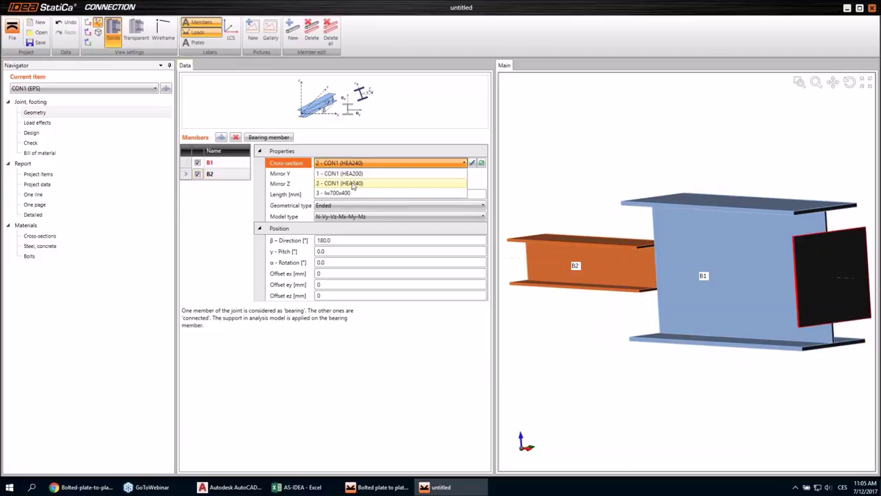
pyautogui.click(350, 193)
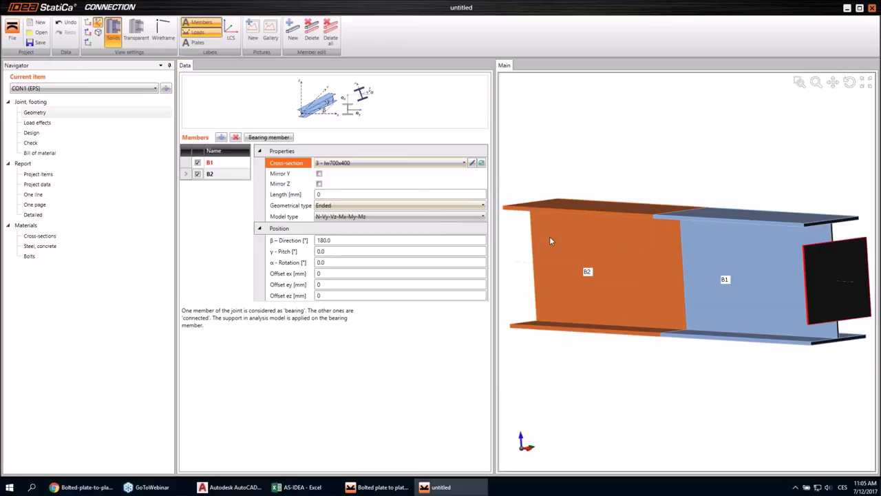
# Enter the load effect on member B2 as N 2000 kN, Vz -80 kN and My 150 kNm
pyautogui.click(47, 124)
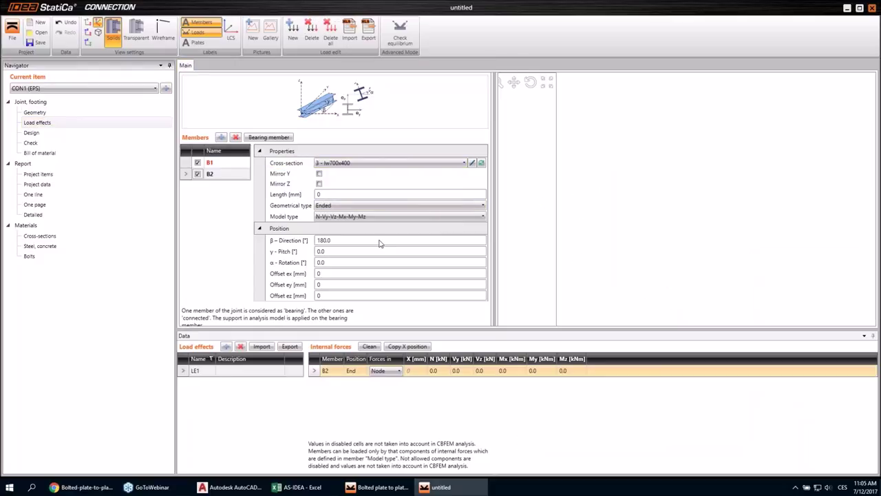
pyautogui.write('2000')
pyautogui.press('Tab')
pyautogui.press('Tab')
pyautogui.write('-80')
pyautogui.press('Tab')
pyautogui.press('Tab')
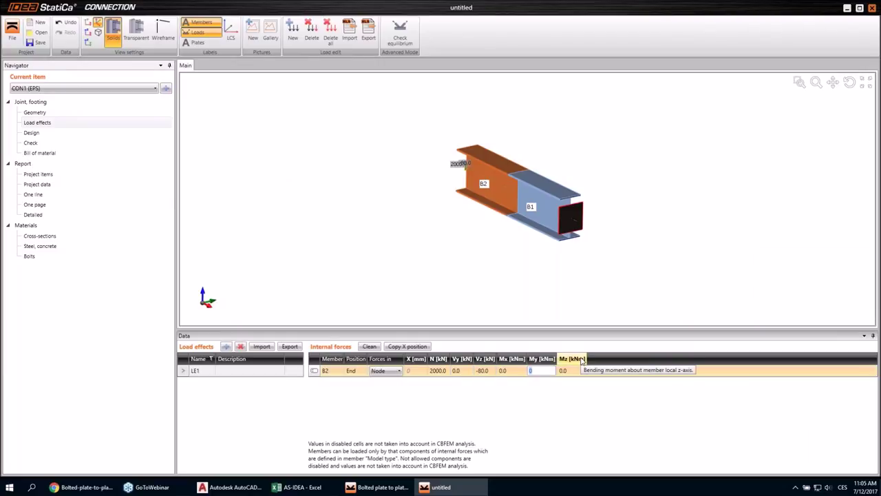
pyautogui.write('150')
pyautogui.press('Tab')
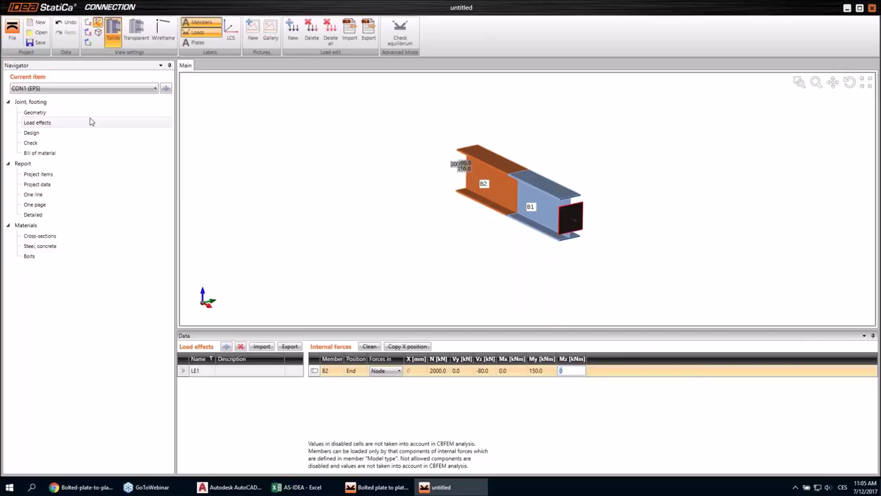
# Add a plate-to-plate member splice operation in the design, using M24 10.9 bolts
pyautogui.click(59, 134)
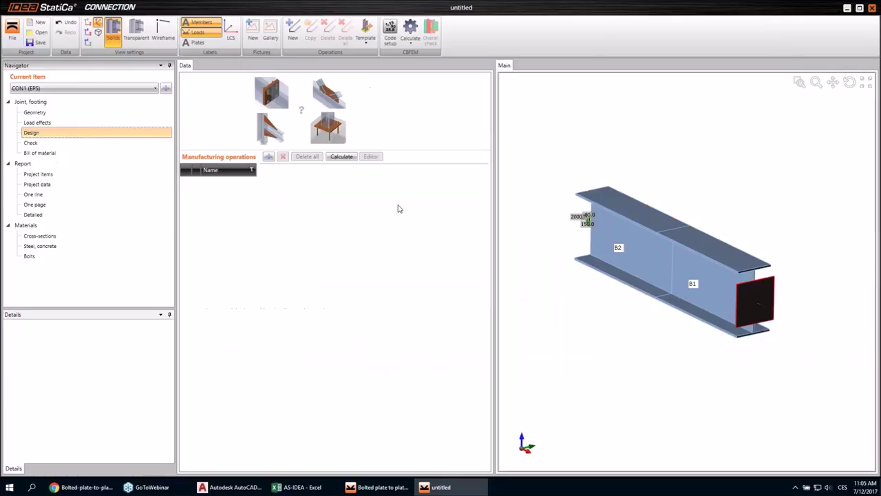
pyautogui.click(277, 107)
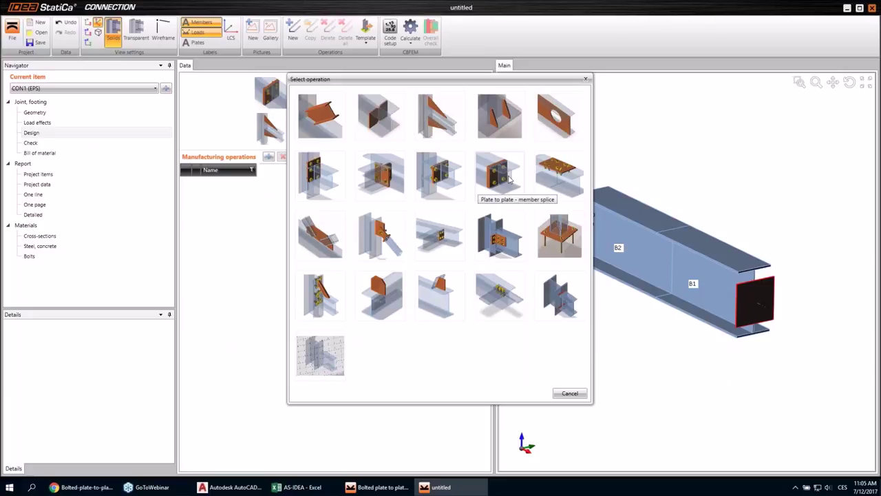
pyautogui.click(500, 177)
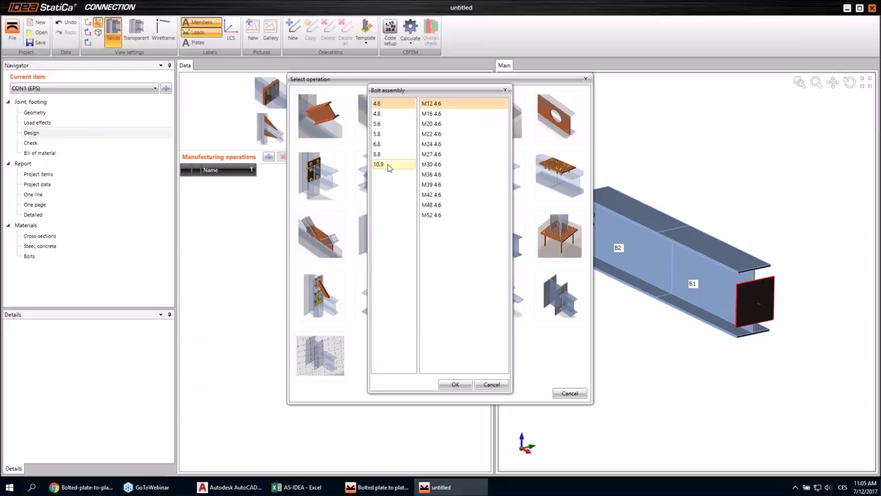
pyautogui.click(387, 166)
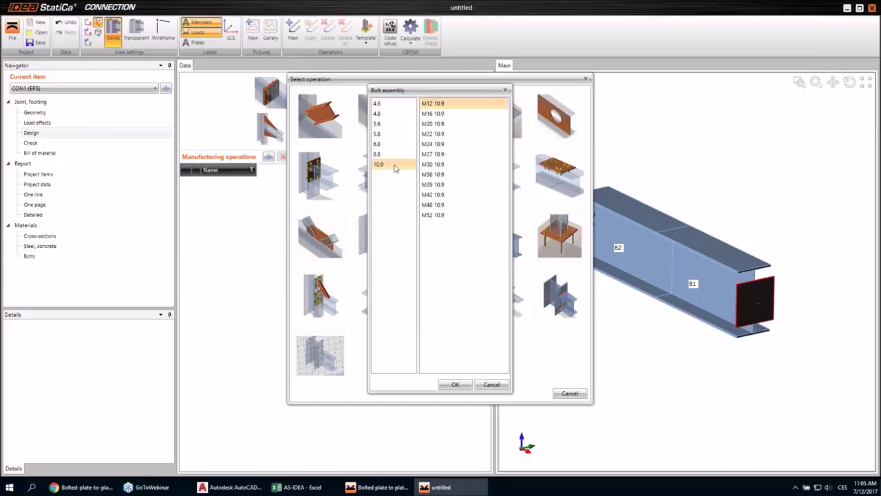
pyautogui.click(443, 145)
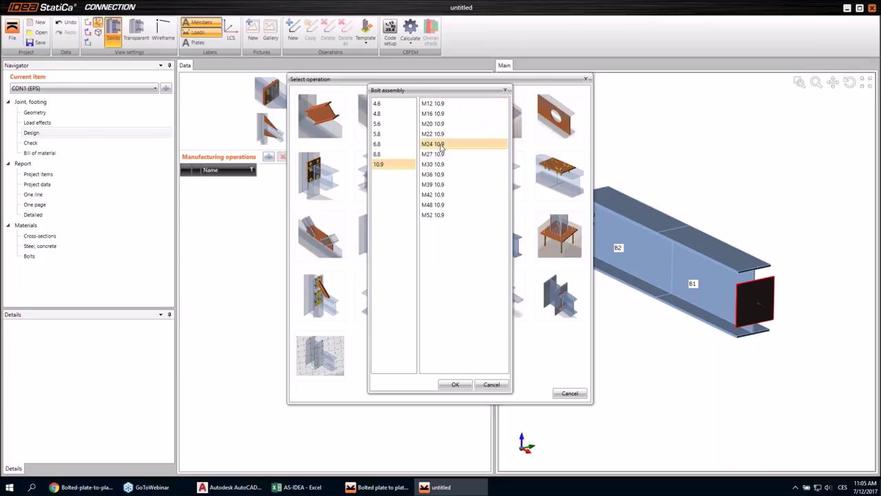
pyautogui.click(457, 388)
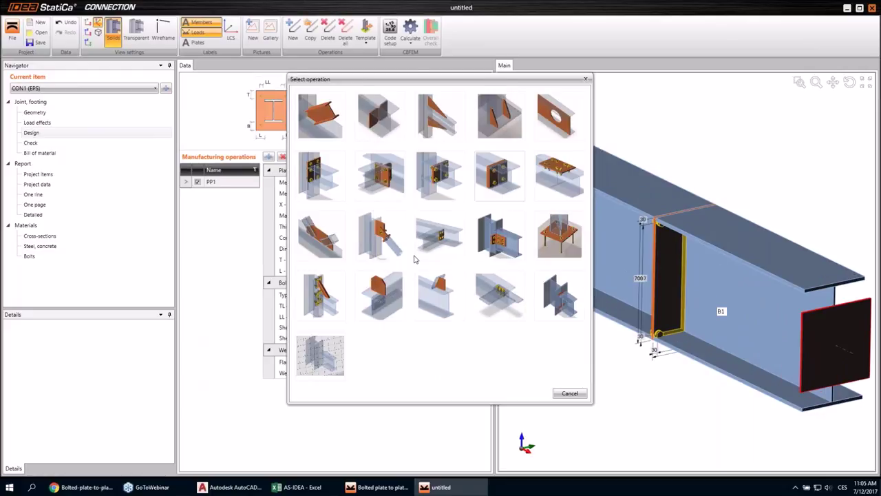
pyautogui.press('Escape')
# Set the splice plate's thickness to 20 mm and its top dimension T to -10 mm
pyautogui.moveTo(620, 262); pyautogui.dragTo(680, 256, button='right')
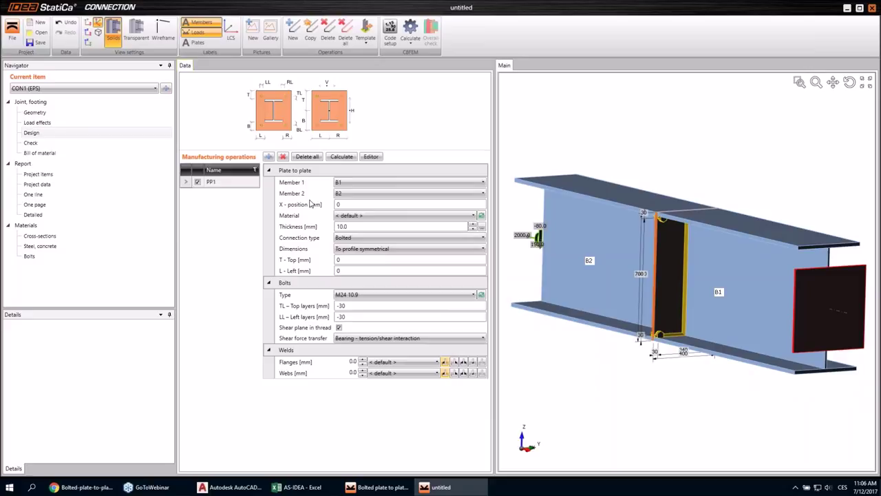
pyautogui.click(367, 228)
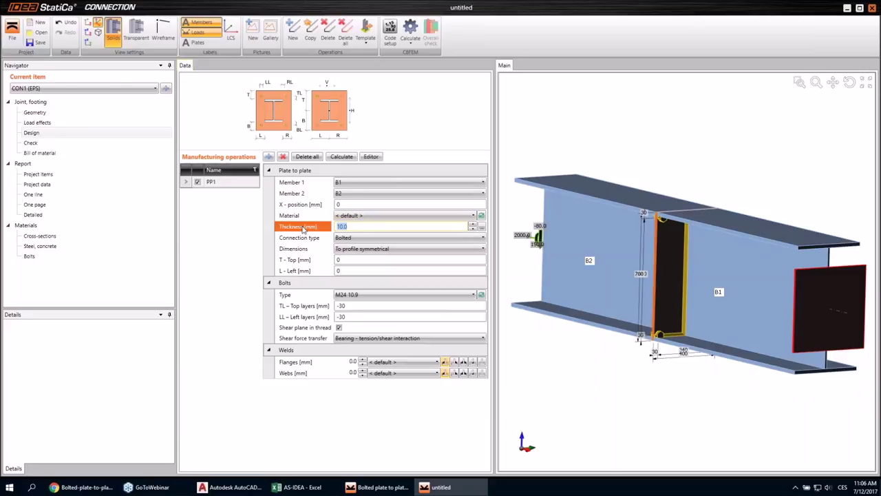
pyautogui.write('20')
pyautogui.press('Tab')
pyautogui.click(326, 262)
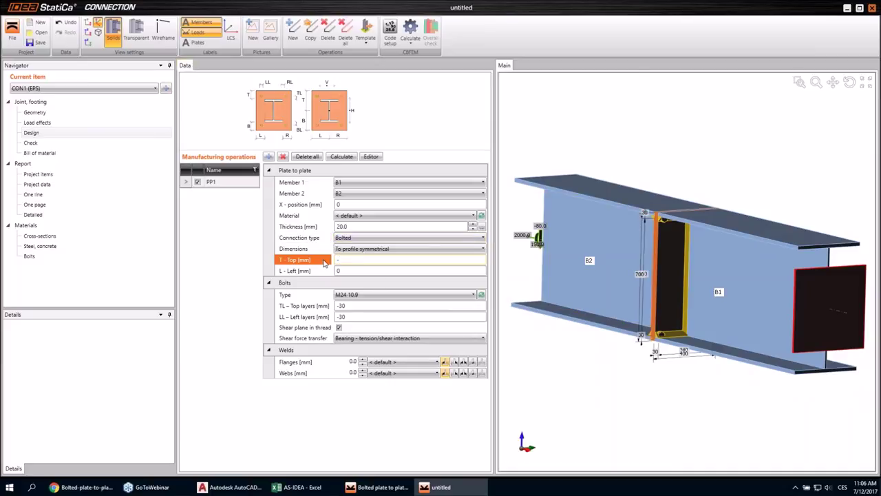
pyautogui.write('-10')
pyautogui.press('Return')
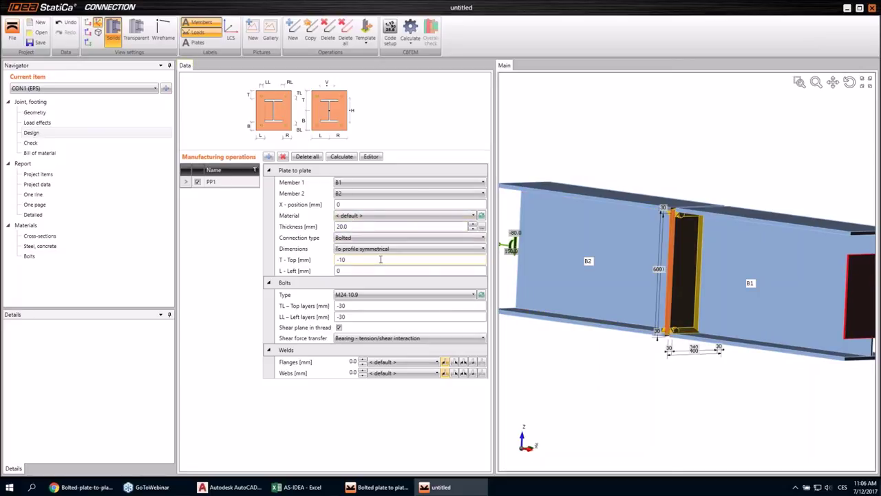
# Set the splice bolts' top layers to -60 -175 -290 mm and left layers to -60 -140 mm
pyautogui.scroll(5, 700, 209)
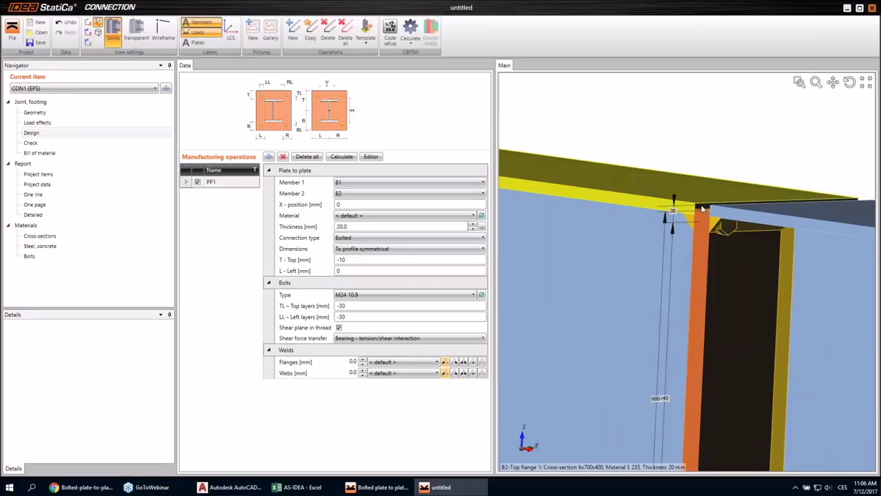
pyautogui.scroll(-5, 701, 208)
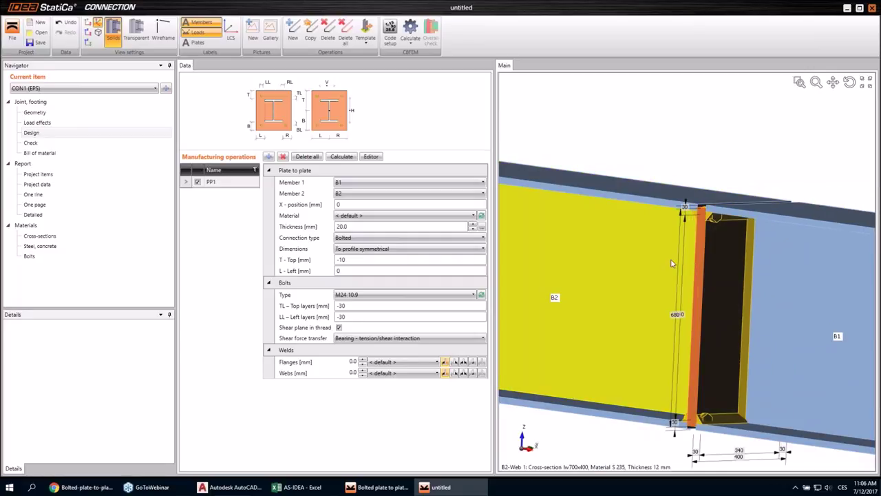
pyautogui.scroll(1, 661, 268)
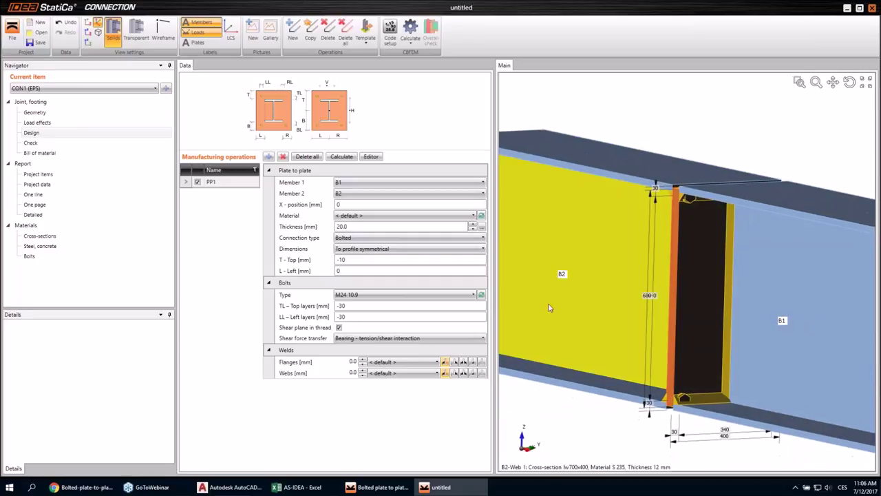
pyautogui.click(357, 307)
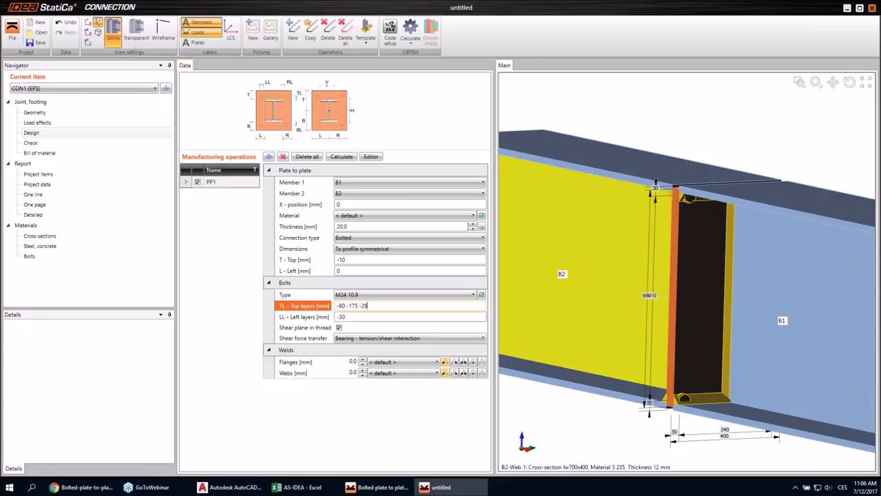
pyautogui.write('-60 -175 -290')
pyautogui.press('Tab')
pyautogui.write('-')
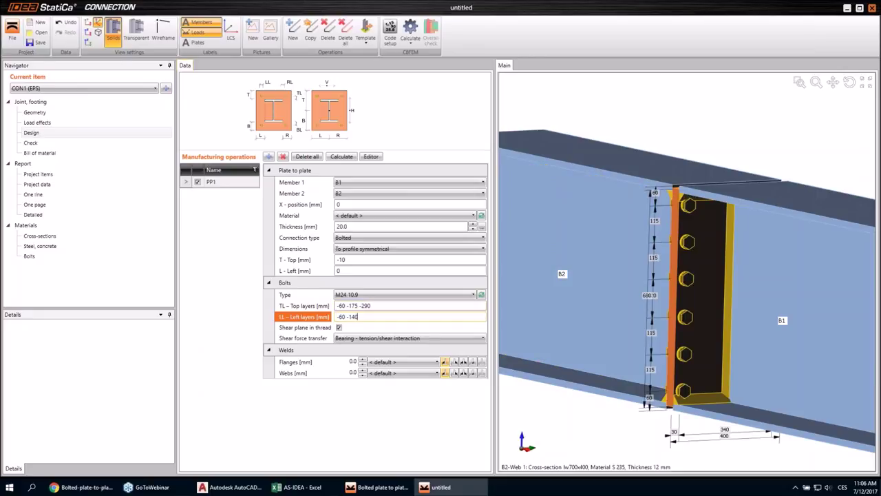
pyautogui.press('Tab')
pyautogui.moveTo(714, 267); pyautogui.dragTo(710, 254, button='right')
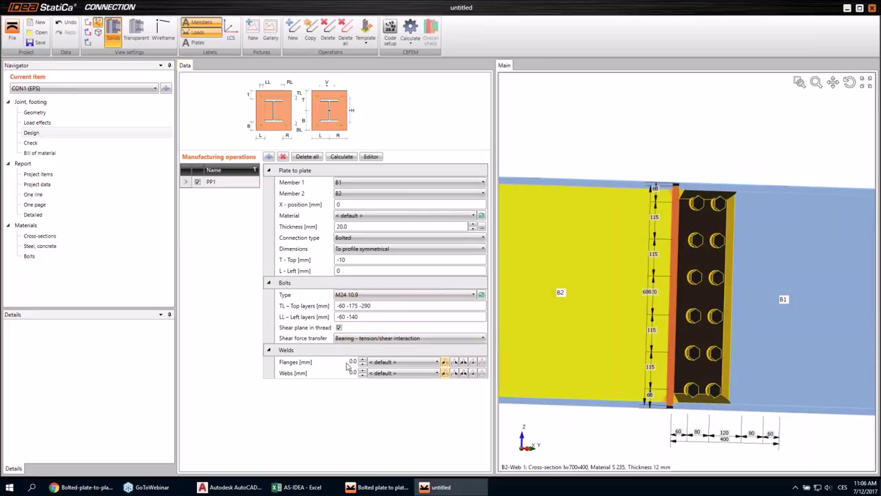
# Set the flange and web welds of the splice to 7 mm double fillet welds
pyautogui.click(353, 361)
pyautogui.press('Tab')
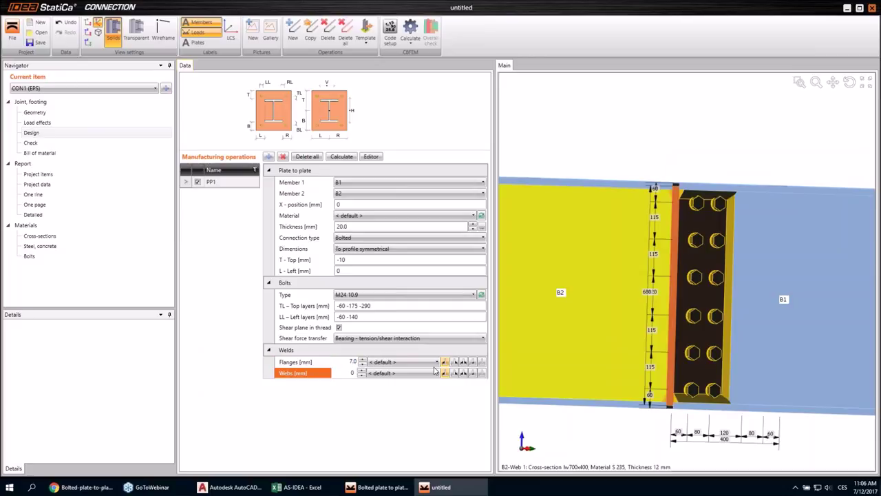
pyautogui.write('7')
pyautogui.press('Tab')
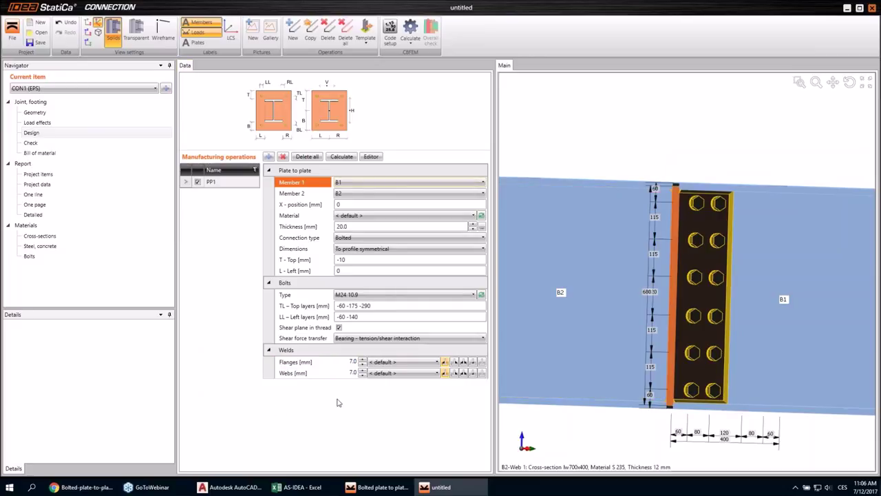
pyautogui.click(464, 364)
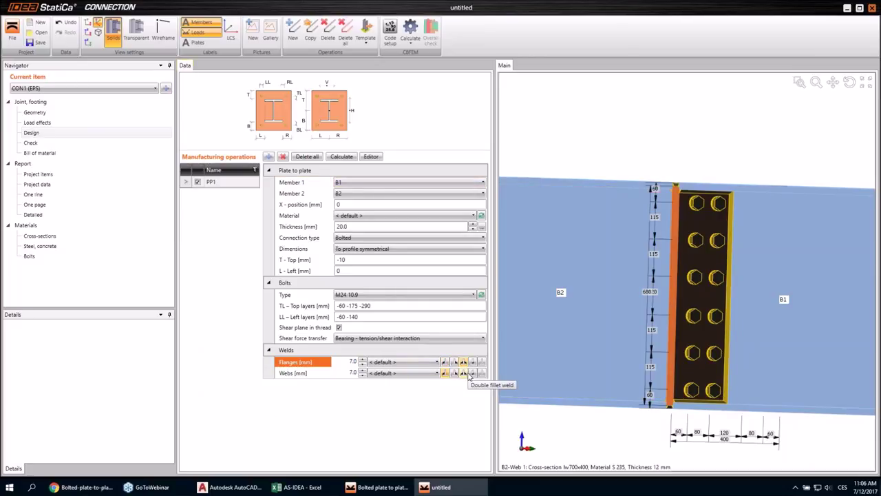
pyautogui.click(463, 373)
pyautogui.scroll(5, 685, 255)
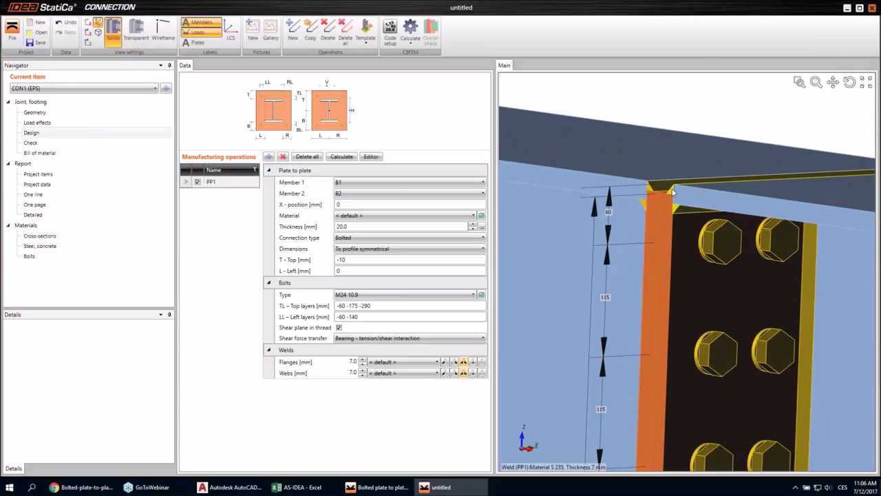
pyautogui.scroll(-5, 675, 194)
pyautogui.scroll(-5, 678, 197)
pyautogui.moveTo(678, 199); pyautogui.dragTo(716, 265, button='right')
# Calculate the connection and display its overall check results on the model
pyautogui.click(412, 29)
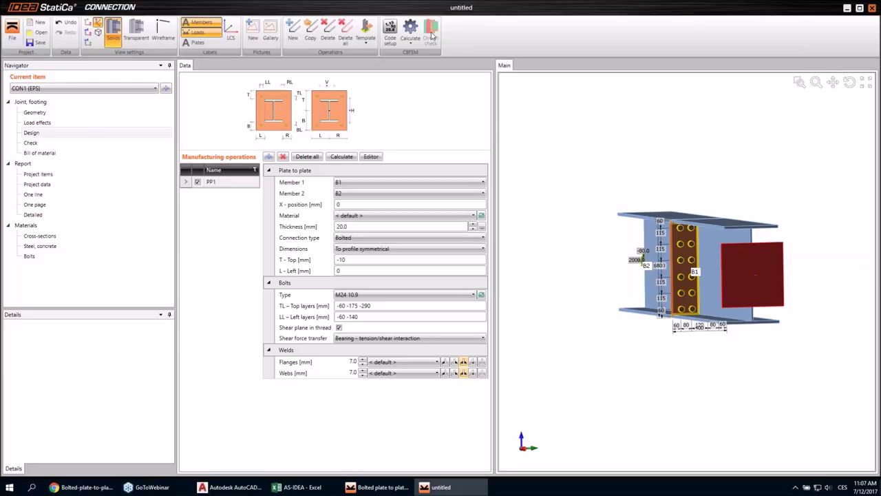
pyautogui.click(431, 35)
pyautogui.moveTo(681, 275)
pyautogui.mouseDown(button='right')
pyautogui.moveTo(649, 279)
pyautogui.moveTo(680, 286)
pyautogui.mouseUp(button='right')
pyautogui.click(32, 142)
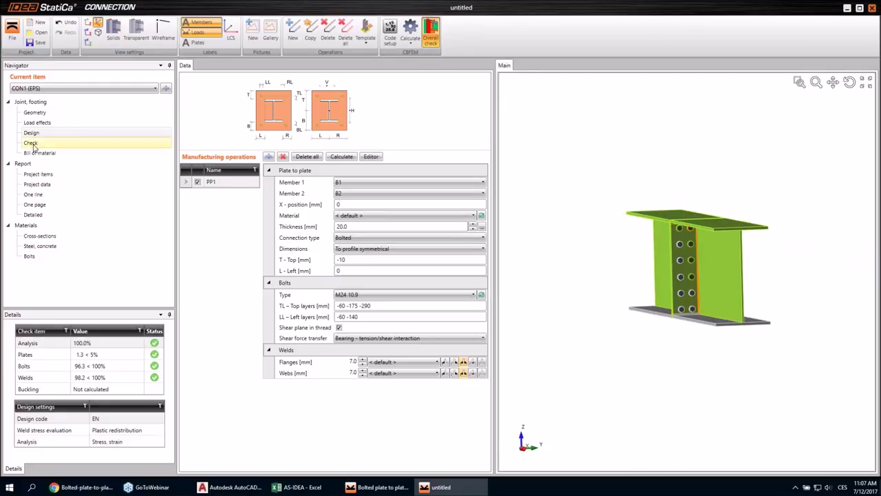
pyautogui.moveTo(620, 270); pyautogui.dragTo(655, 280, button='right')
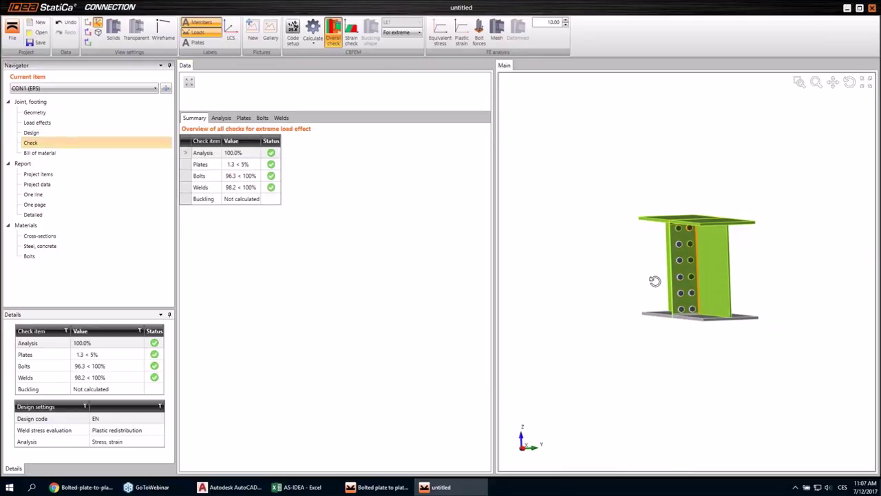
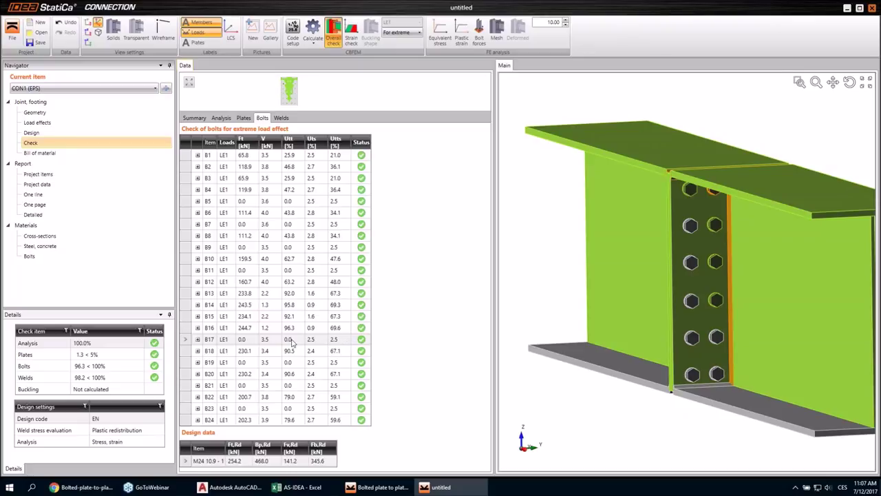
# Examine the tension and shear forces of bolts B17, B21, B19 and B11 in the bolt check
pyautogui.click(249, 341)
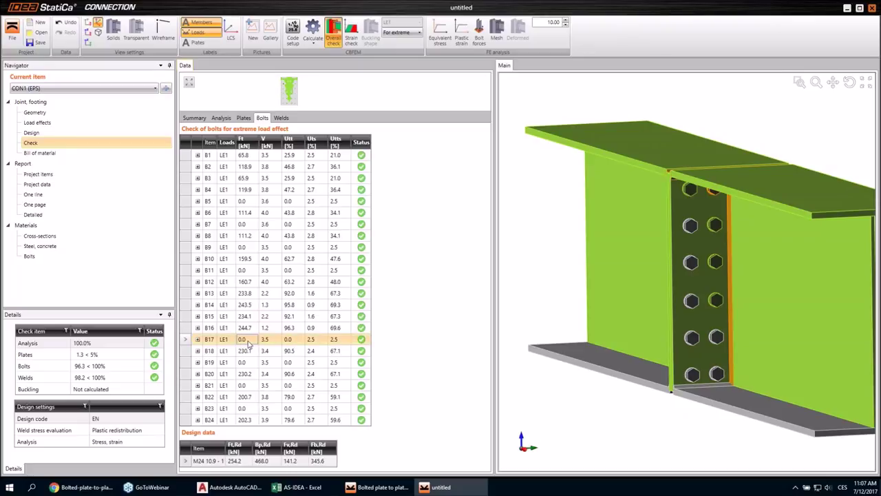
pyautogui.click(267, 340)
pyautogui.click(251, 342)
pyautogui.click(268, 340)
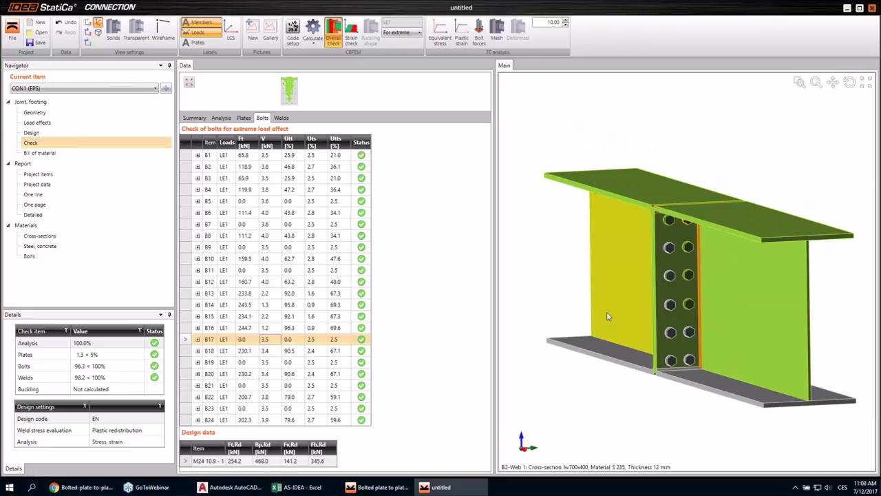
pyautogui.scroll(-3, 585, 334)
pyautogui.scroll(1, 583, 334)
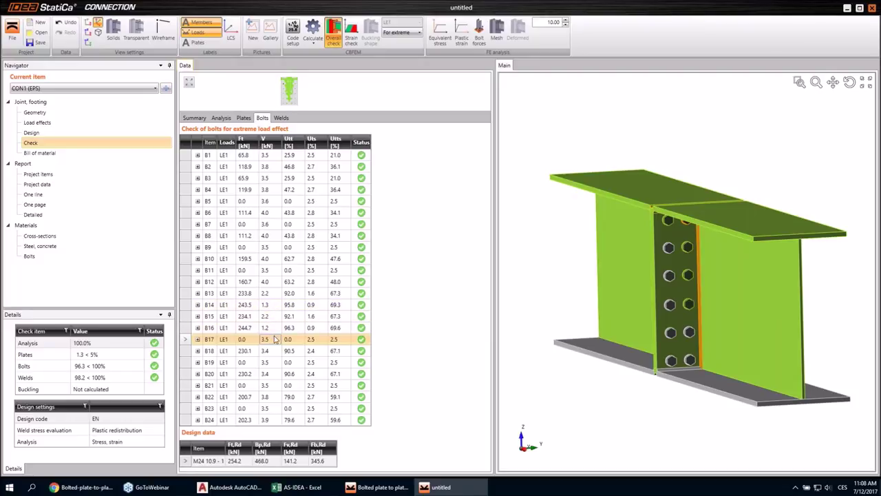
pyautogui.click(246, 385)
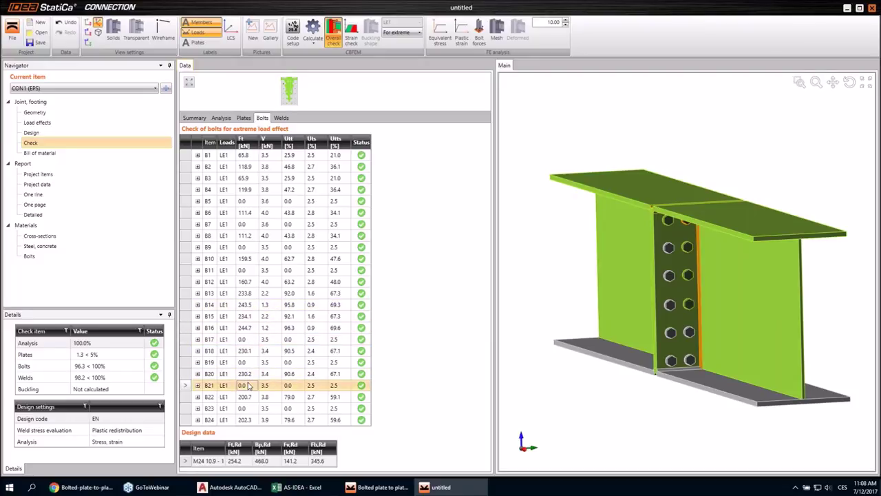
pyautogui.click(243, 362)
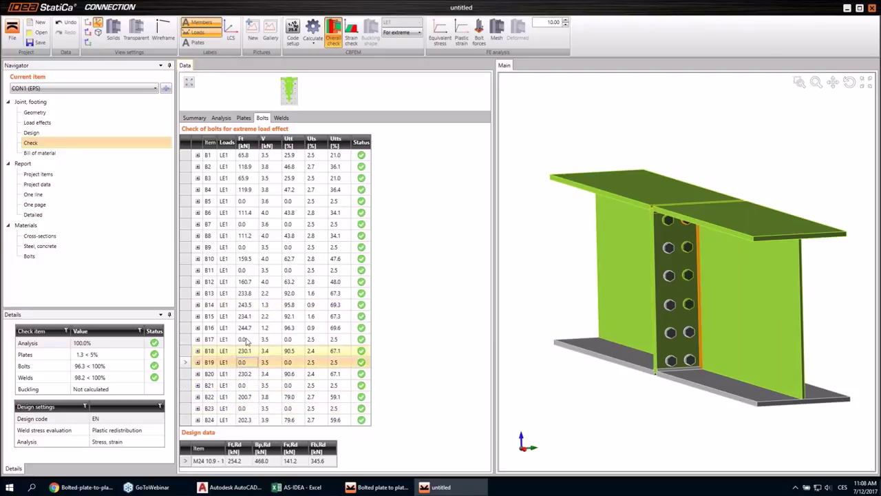
pyautogui.click(242, 269)
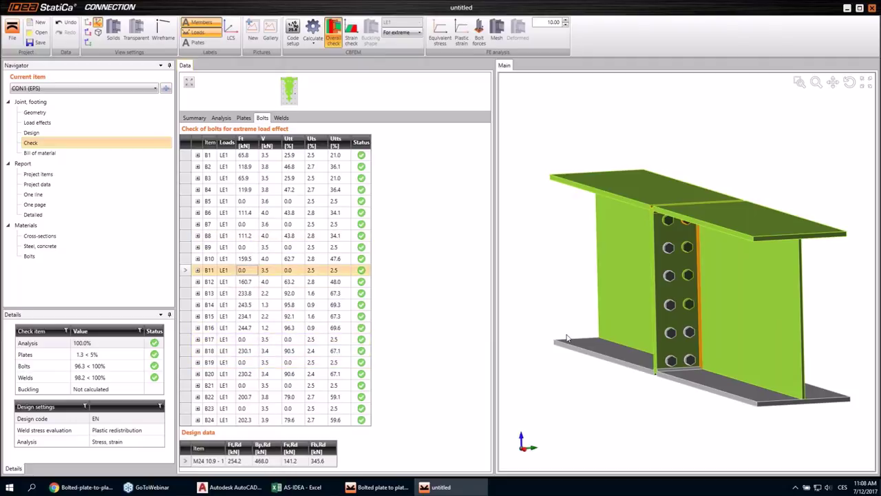
# Pick the bolts in the outer columns of both sides of the end plate in the 3D model to inspect their check results
pyautogui.click(676, 333)
pyautogui.click(674, 310)
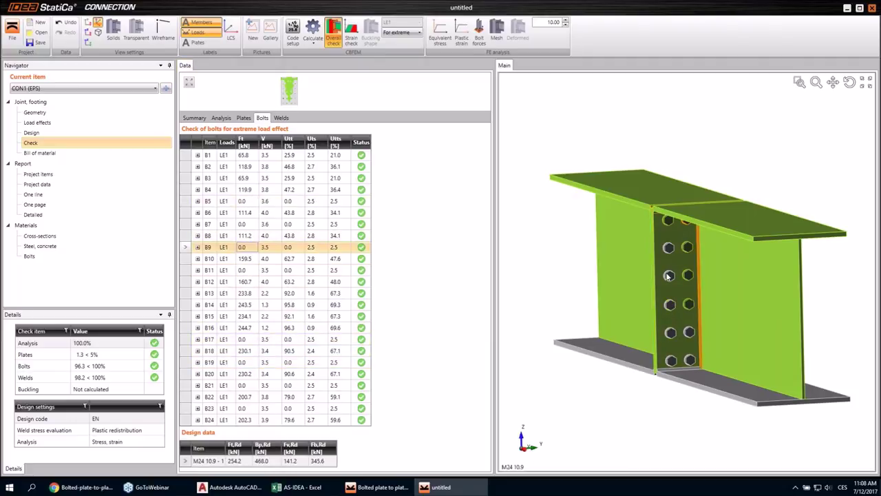
pyautogui.click(669, 276)
pyautogui.click(668, 249)
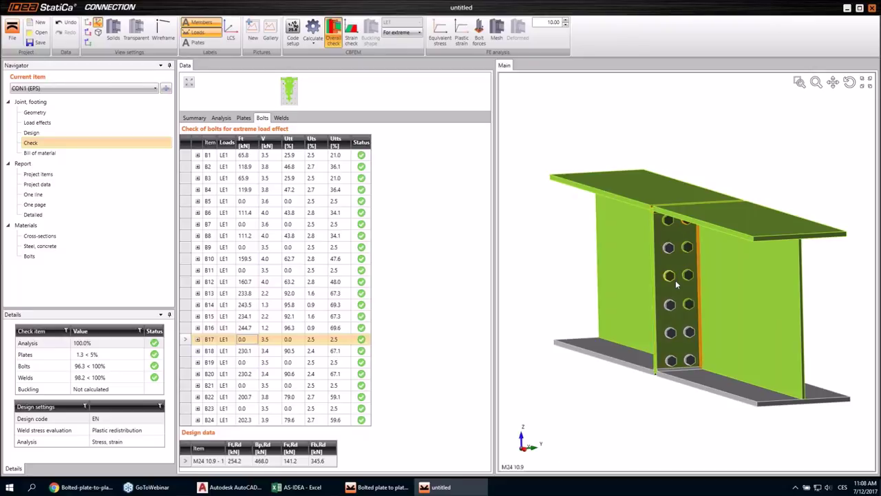
pyautogui.moveTo(668, 329); pyautogui.dragTo(735, 252, button='right')
pyautogui.click(736, 251)
pyautogui.click(731, 307)
pyautogui.click(734, 277)
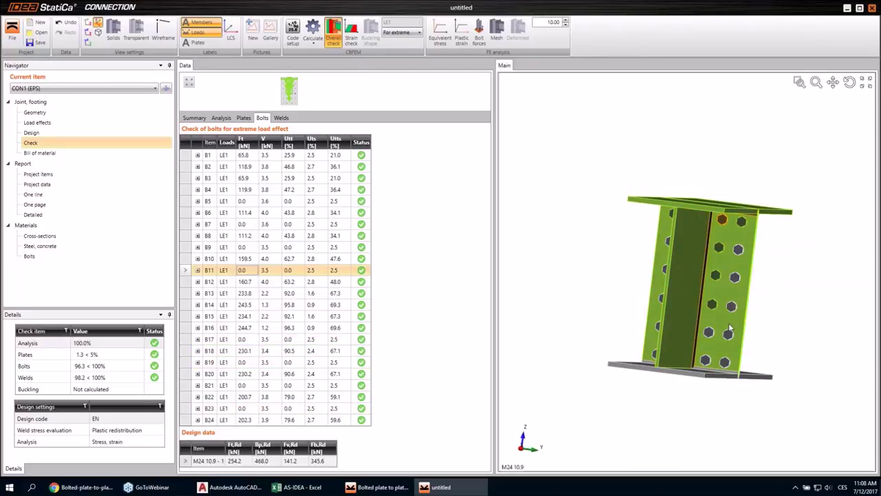
pyautogui.click(728, 335)
pyautogui.moveTo(621, 337); pyautogui.dragTo(664, 303, button='right')
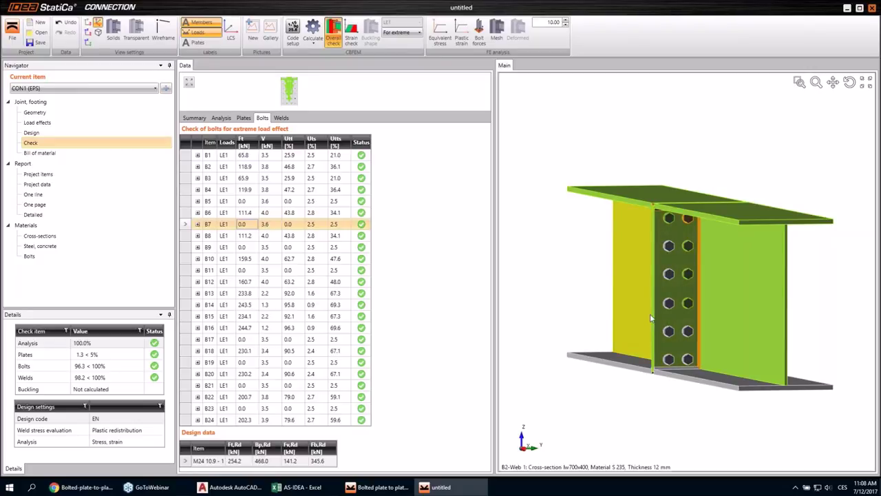
pyautogui.moveTo(652, 319); pyautogui.dragTo(659, 312, button='right')
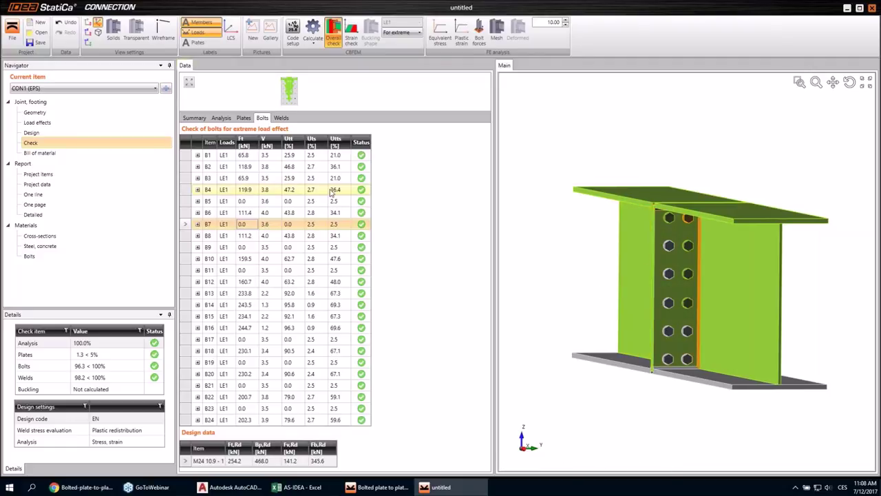
# Open the splice plate of operation PP1 in the plate editor and review its shape, bolt coordinates and dimensioned drawing
pyautogui.click(59, 135)
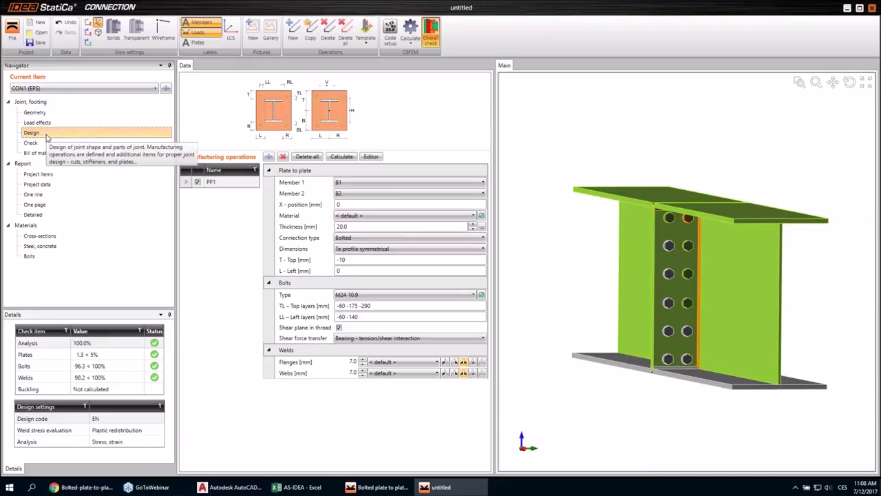
pyautogui.click(371, 157)
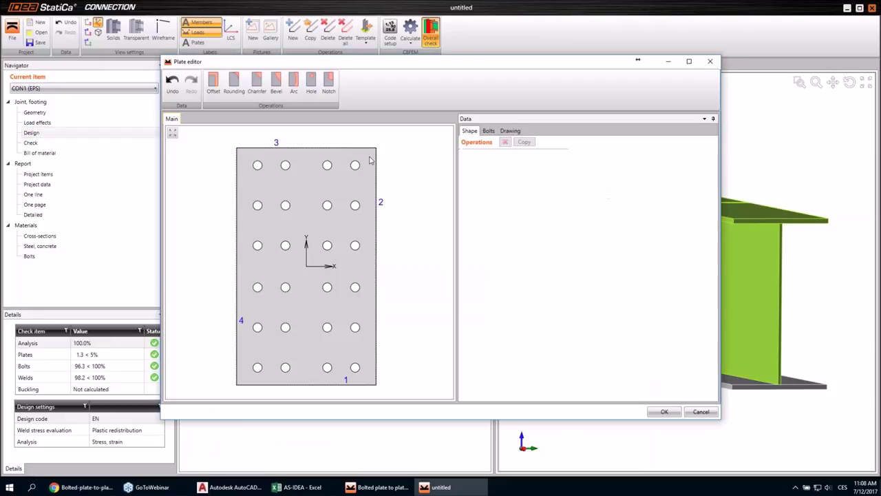
pyautogui.click(471, 132)
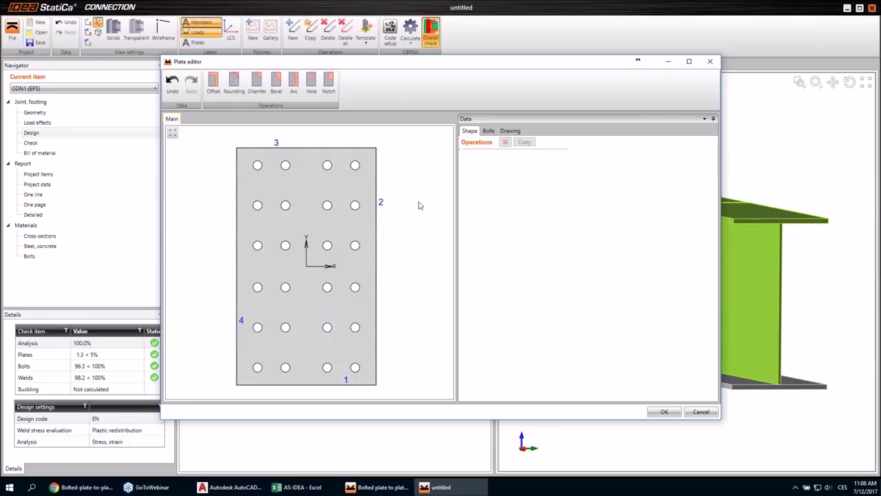
pyautogui.click(488, 131)
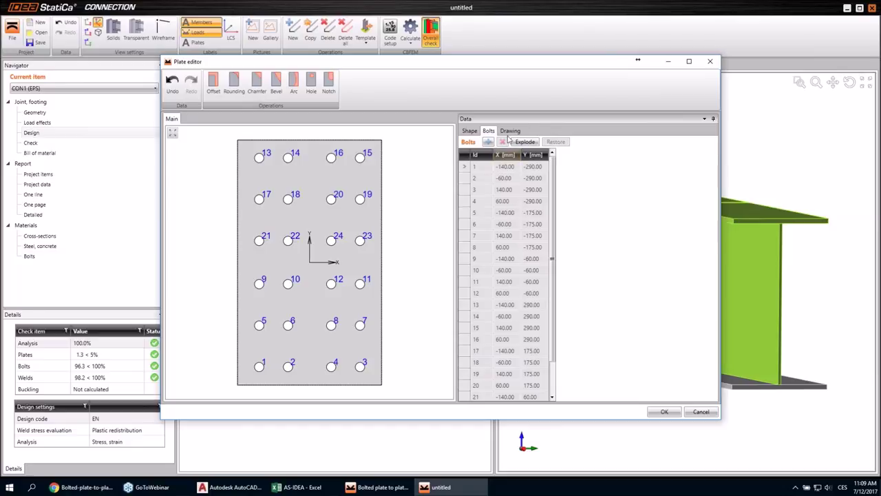
pyautogui.click(510, 131)
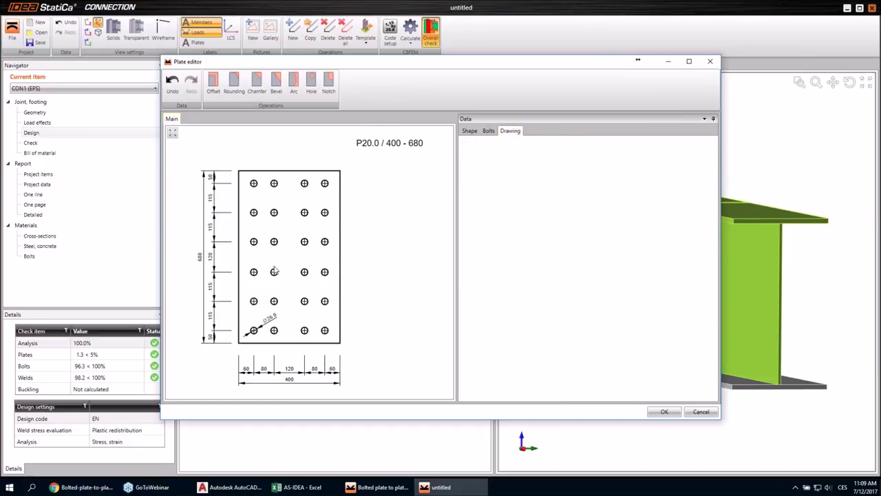
pyautogui.scroll(-2, 244, 267)
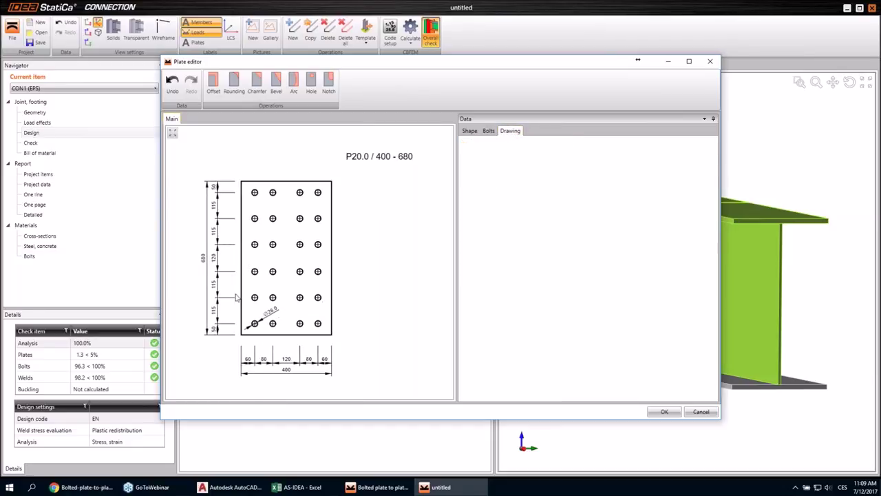
pyautogui.scroll(1, 237, 303)
pyautogui.scroll(1, 292, 348)
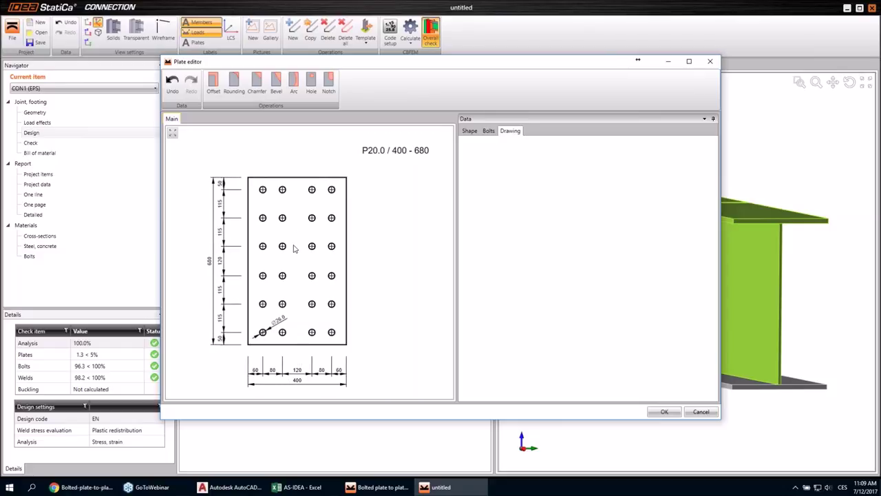
# Explode the splice plate's bolt assembly into individual bolts
pyautogui.click(489, 131)
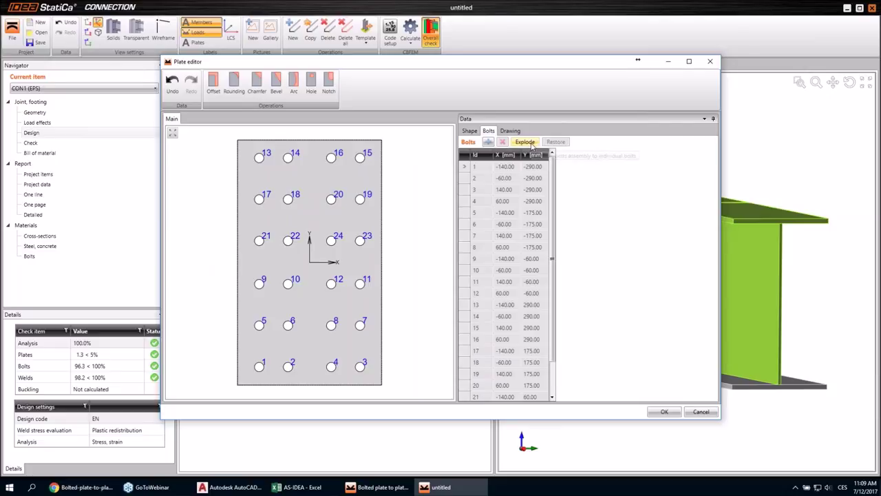
pyautogui.click(525, 141)
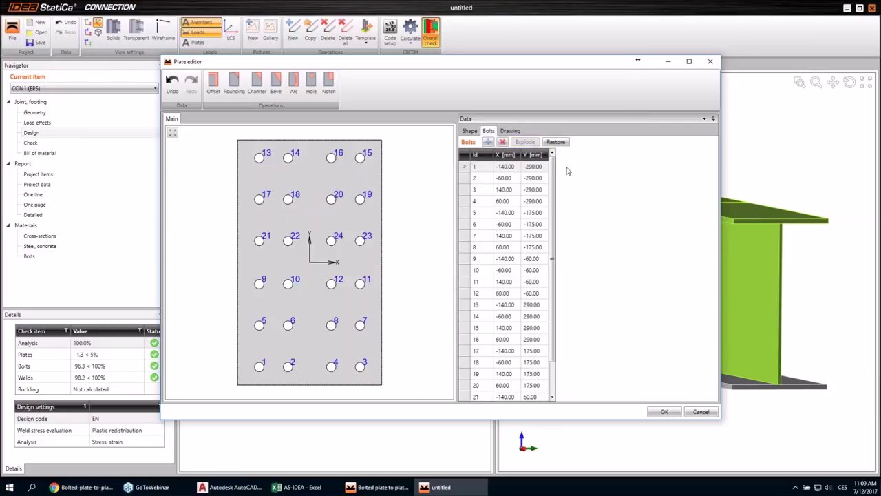
pyautogui.moveTo(553, 185)
pyautogui.mouseDown()
pyautogui.moveTo(553, 215)
pyautogui.moveTo(553, 185)
pyautogui.mouseUp()
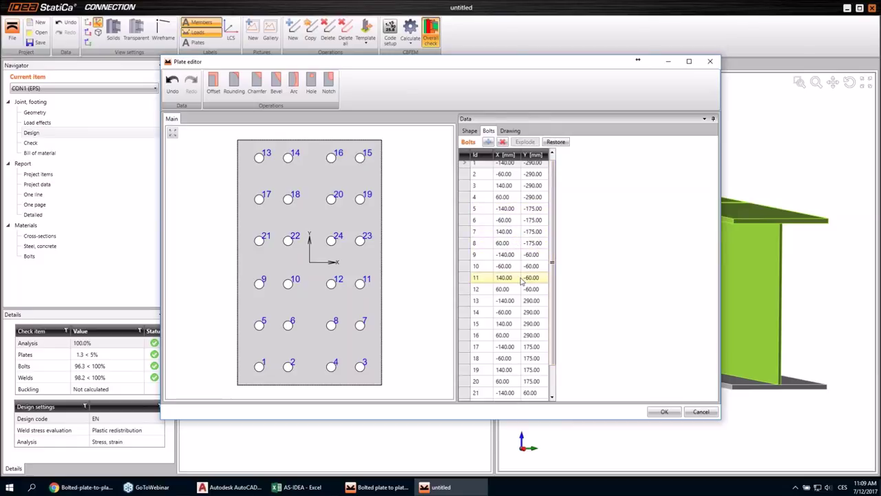
# Set the coordinates of bolt 19 to X 160 mm and Y 150 mm
pyautogui.moveTo(554, 281); pyautogui.dragTo(554, 316)
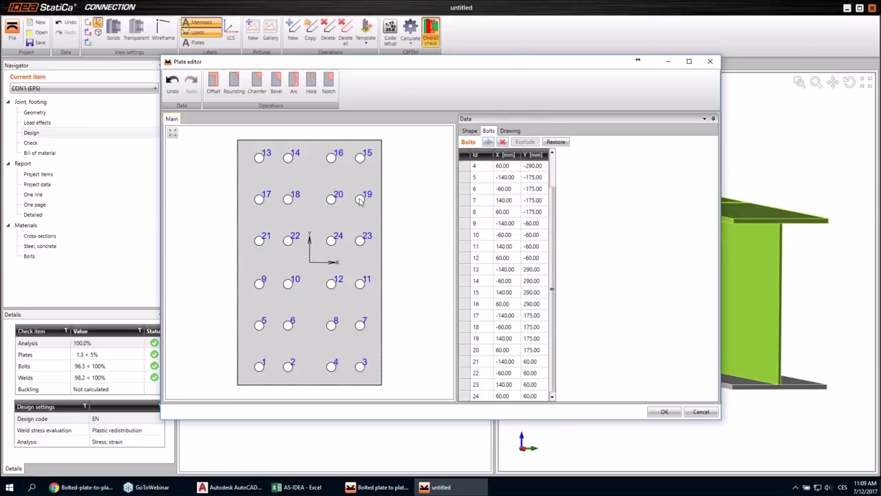
pyautogui.click(466, 338)
pyautogui.click(512, 338)
pyautogui.write('160')
pyautogui.press('Tab')
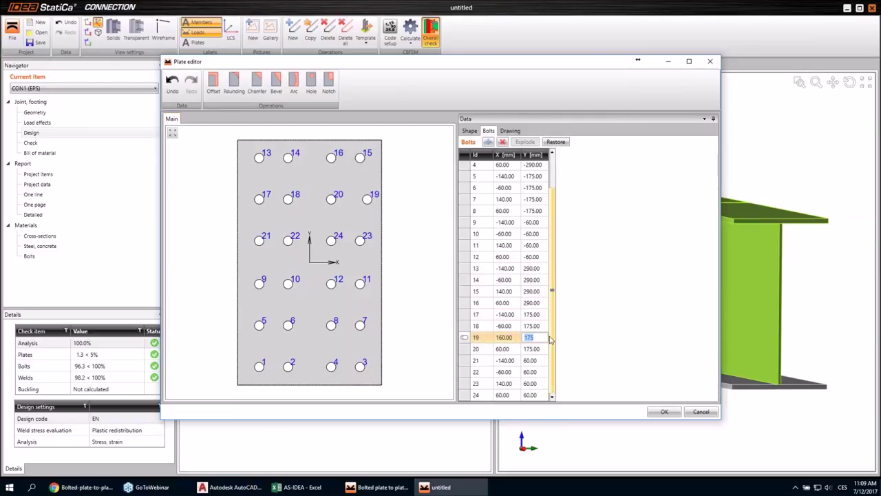
pyautogui.write('150')
pyautogui.press('Tab')
# Delete bolts 19, 23, 11 and 7 from the outer column on the plate's positive X side
pyautogui.click(468, 337)
pyautogui.click(503, 142)
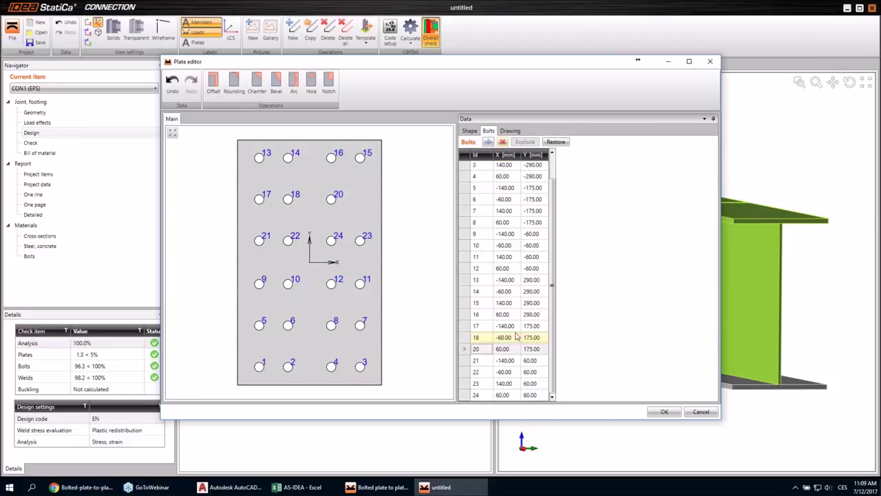
pyautogui.click(469, 384)
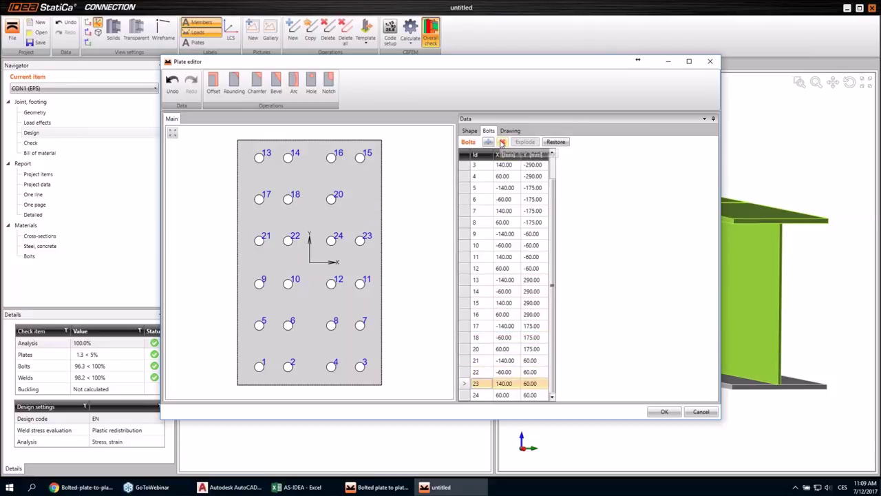
pyautogui.click(503, 142)
pyautogui.click(490, 268)
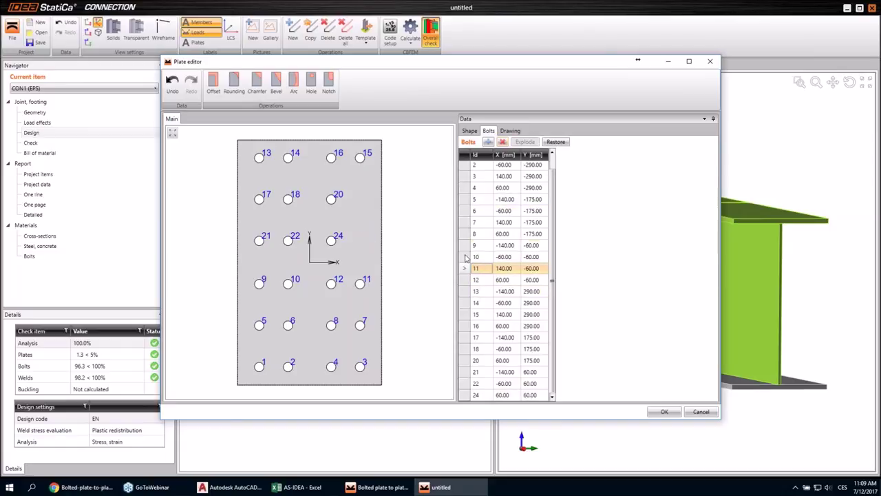
pyautogui.click(503, 141)
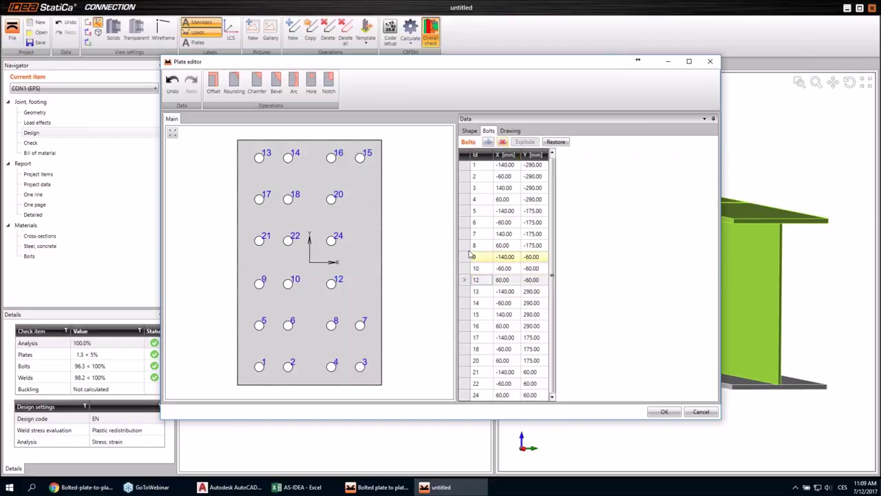
pyautogui.click(502, 142)
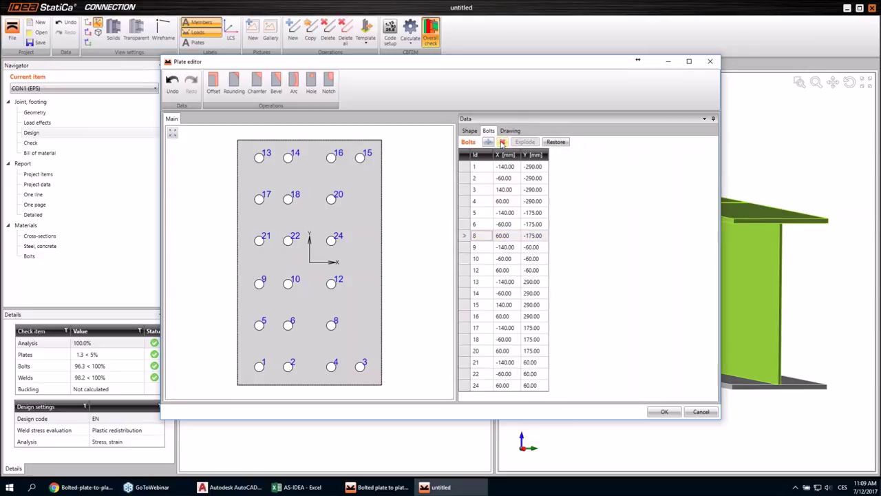
# Delete bolts 17, 21, 9 and 5 from the outer column on the negative X side and accept the plate changes
pyautogui.click(475, 327)
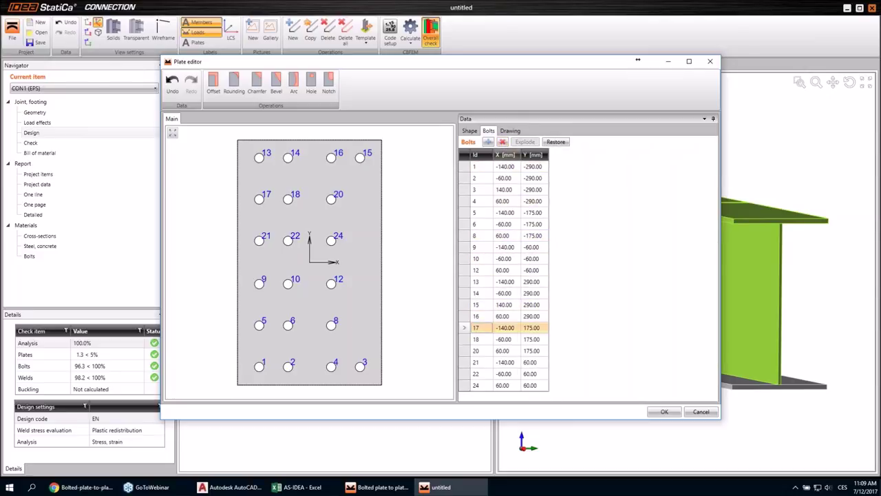
pyautogui.click(502, 142)
pyautogui.click(475, 350)
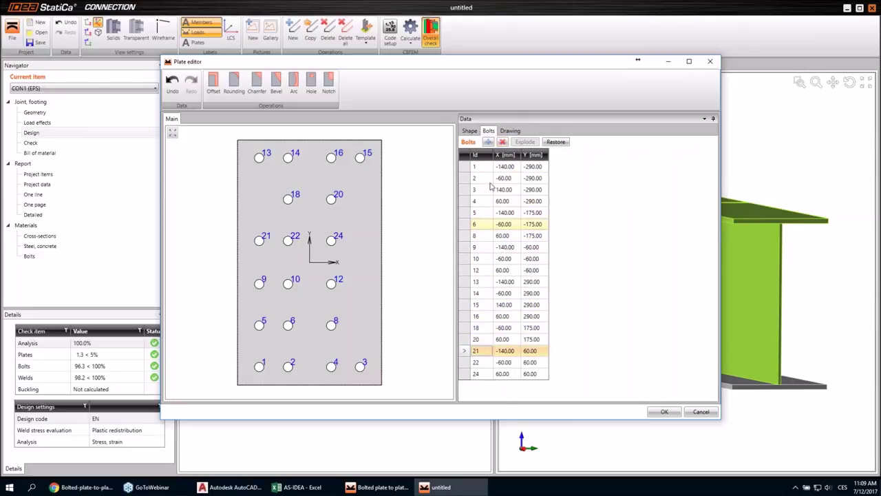
pyautogui.click(502, 142)
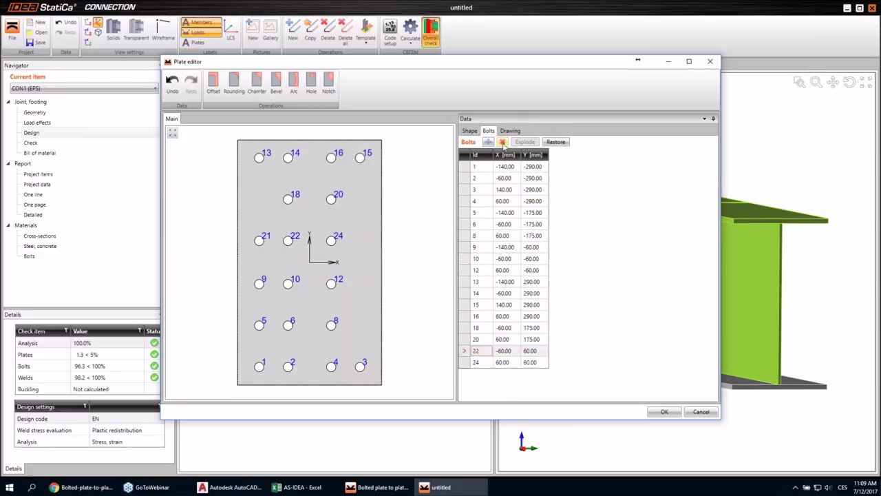
pyautogui.click(470, 246)
pyautogui.click(502, 142)
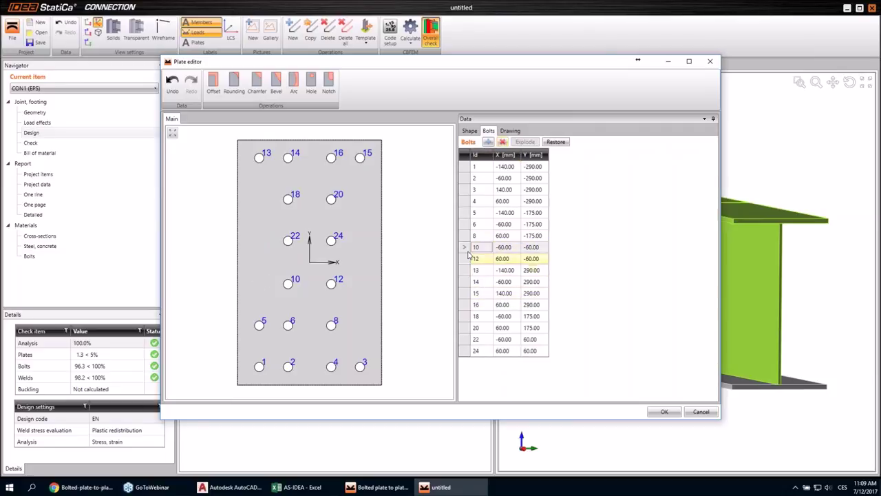
pyautogui.click(466, 213)
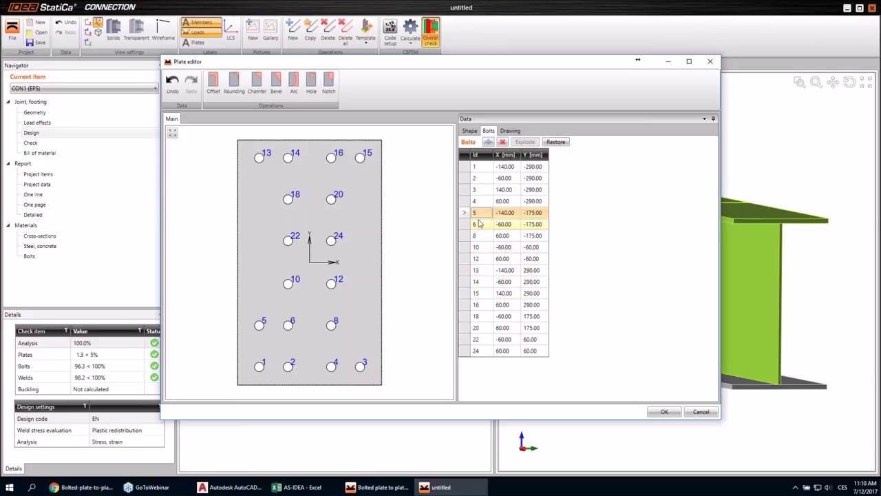
pyautogui.click(502, 141)
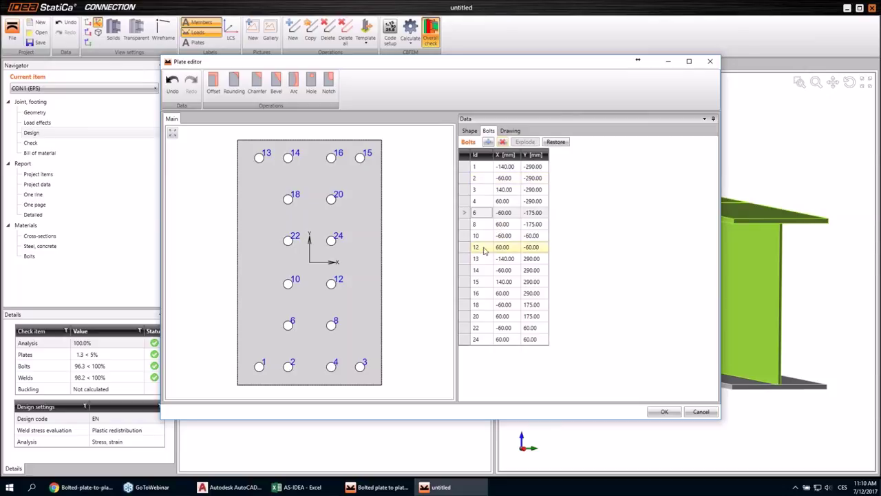
pyautogui.click(663, 412)
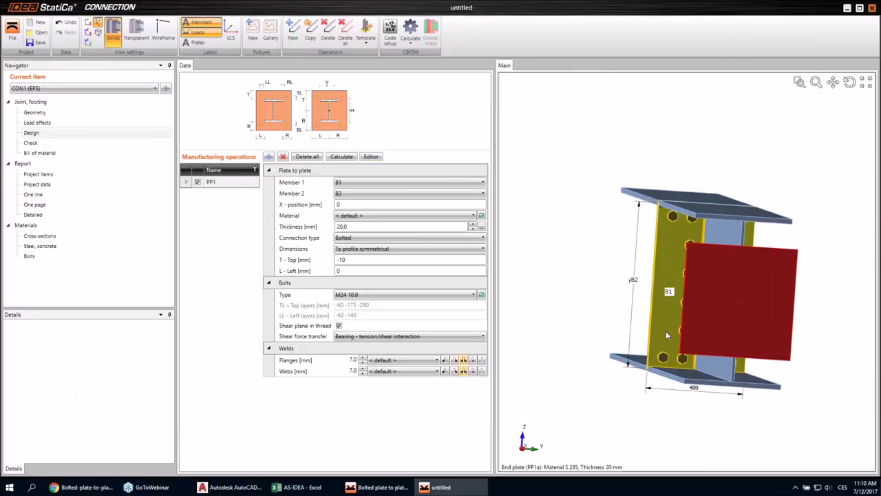
# Recalculate the connection with the edited bolt layout and review the overall check on the 3D model
pyautogui.moveTo(689, 332); pyautogui.dragTo(840, 333, button='middle')
pyautogui.click(126, 143)
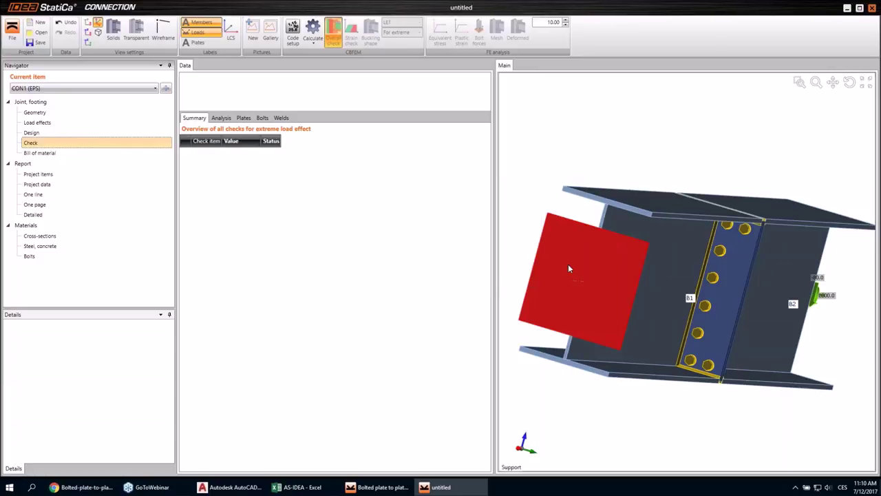
pyautogui.moveTo(557, 283); pyautogui.dragTo(622, 277, button='right')
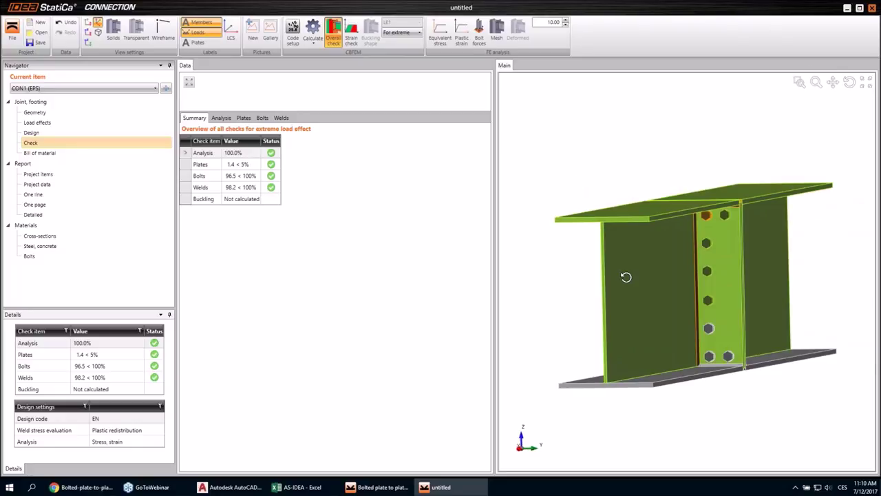
# Reopen the splice plate of operation PP1 in the plate editor, try a 20 × 30 mm notch at corner 1 and remove it
pyautogui.click(49, 133)
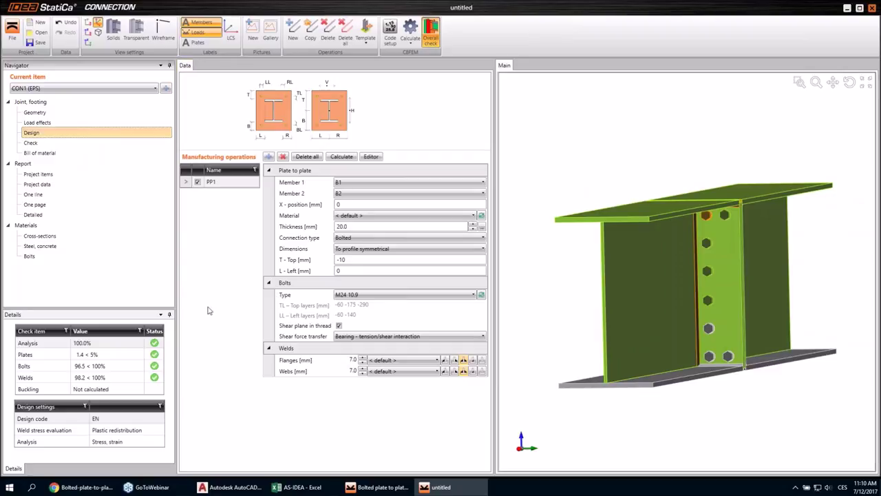
pyautogui.click(377, 158)
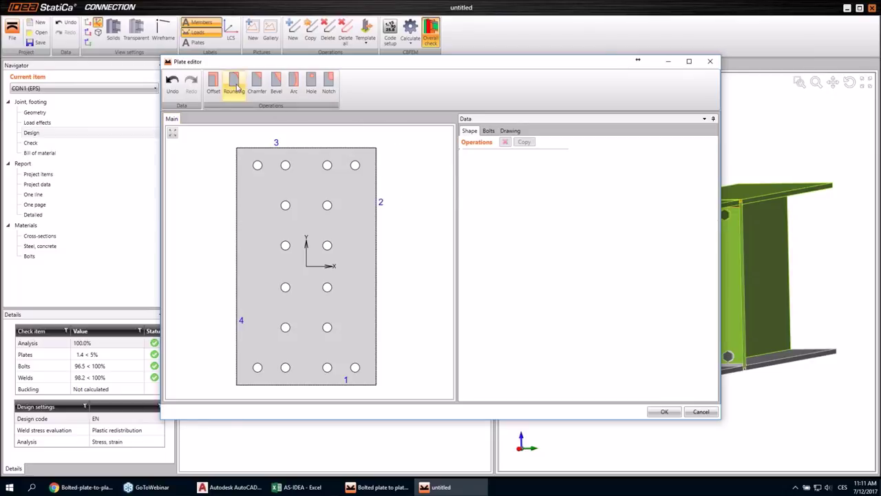
pyautogui.click(329, 83)
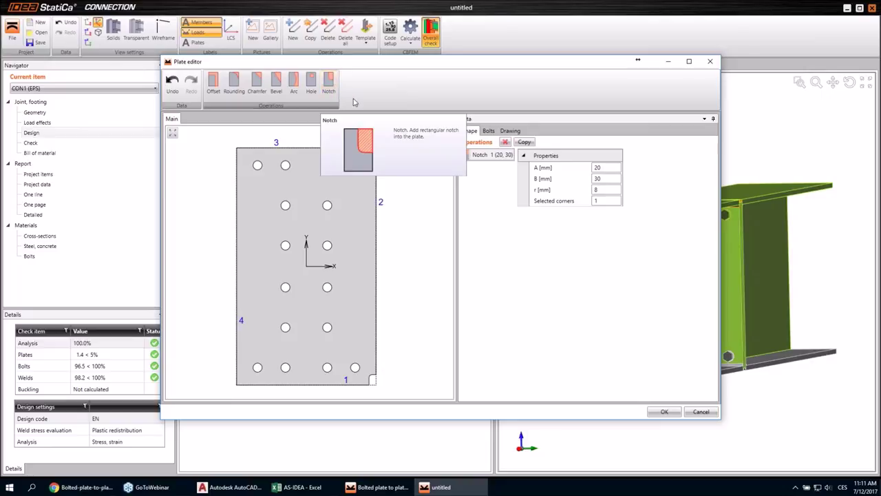
pyautogui.press('Delete')
# Add a rectangular hole to the plate with its centre at X 200 mm and Y -100 mm
pyautogui.click(313, 83)
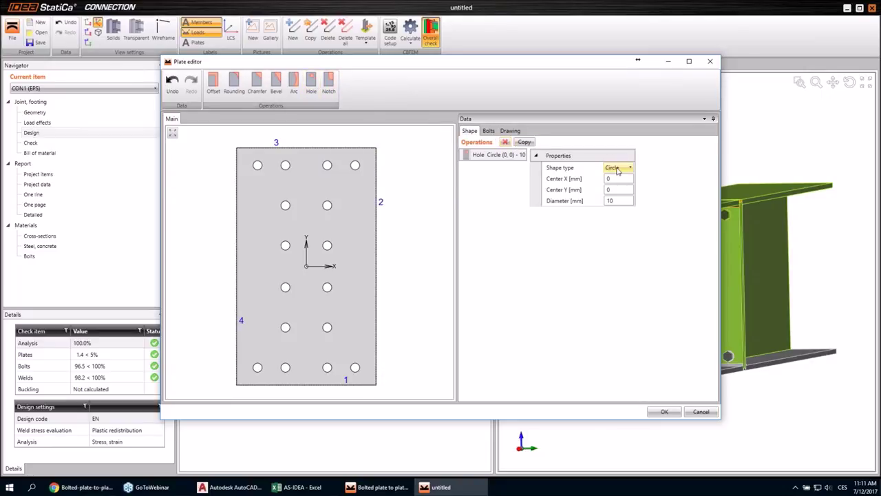
pyautogui.click(619, 170)
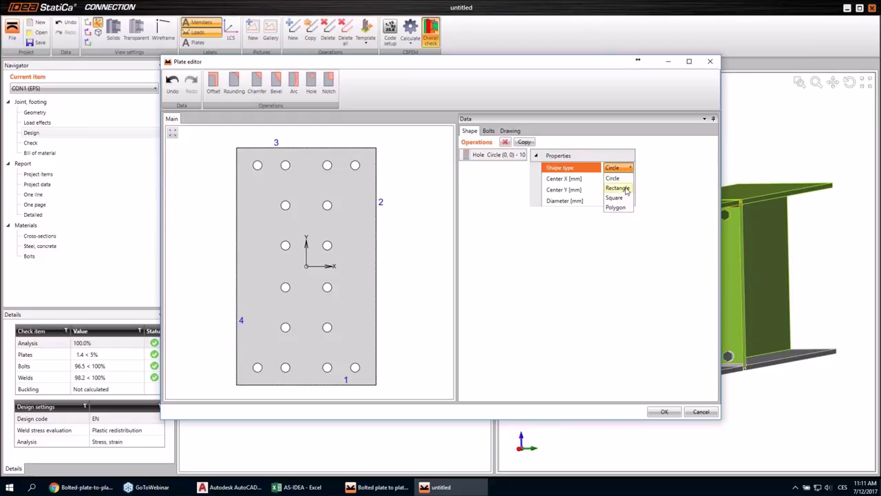
pyautogui.click(626, 188)
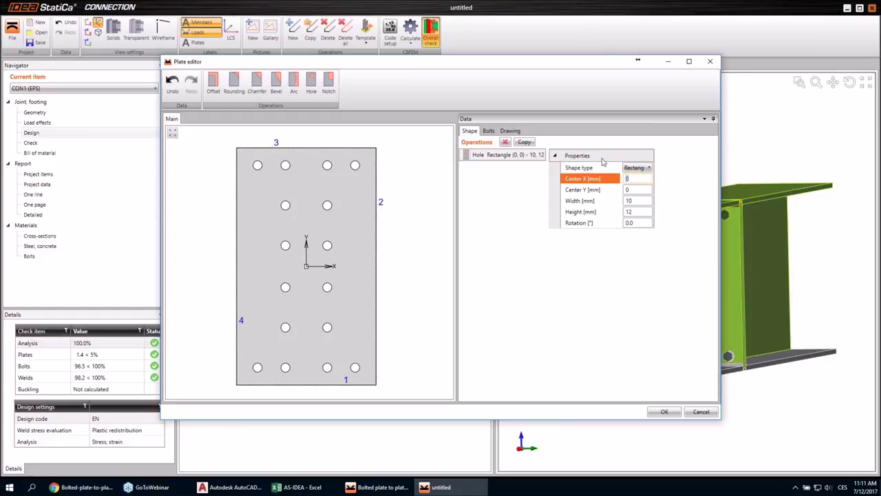
pyautogui.write('200')
pyautogui.press('Tab')
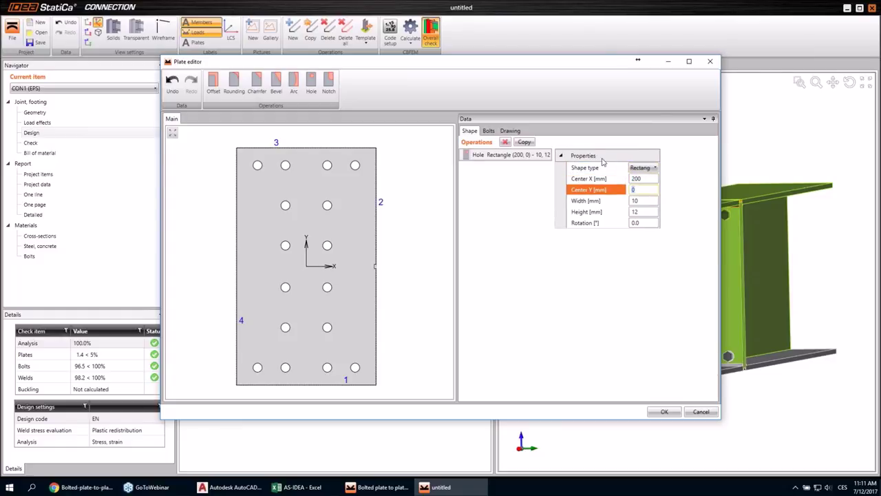
pyautogui.write('-100')
pyautogui.press('Tab')
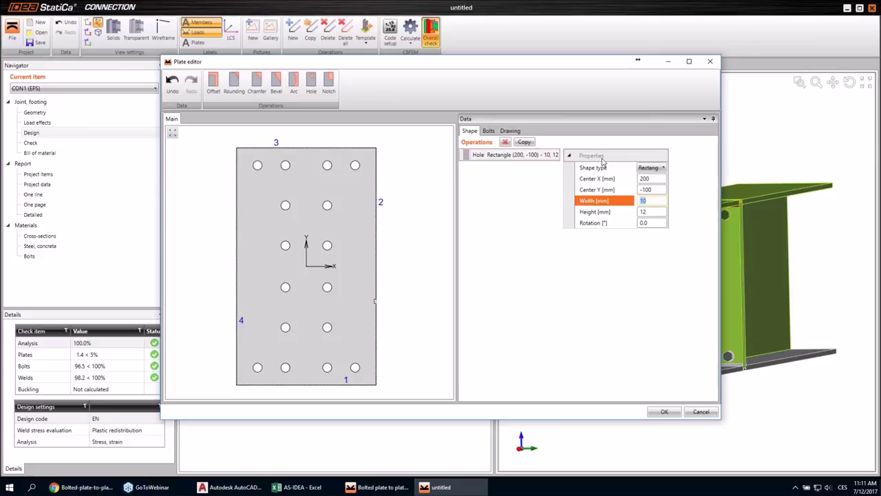
# Set the rectangular hole's width and height to 200 mm and its rotation to 50°
pyautogui.press('Tab')
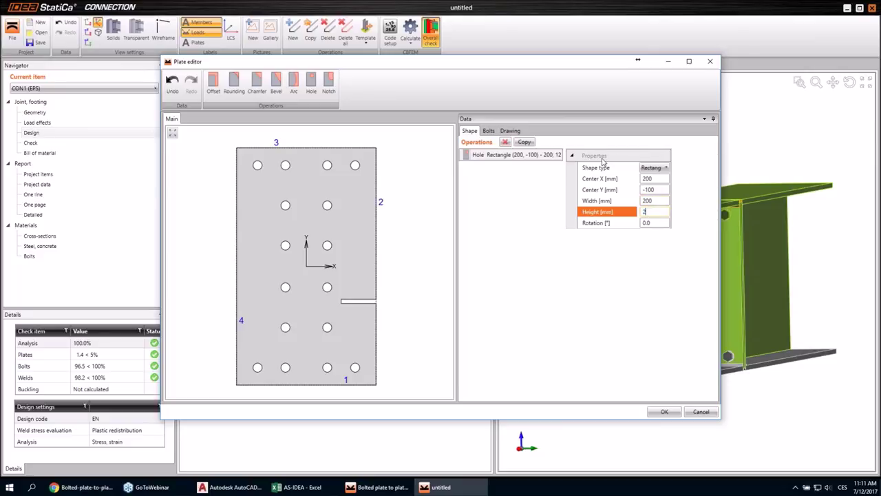
pyautogui.press('Tab')
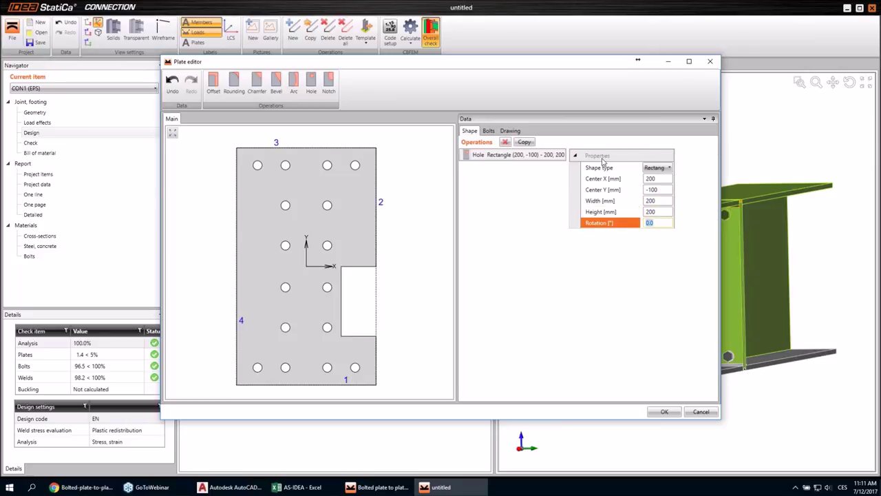
pyautogui.write('50')
pyautogui.press('Tab')
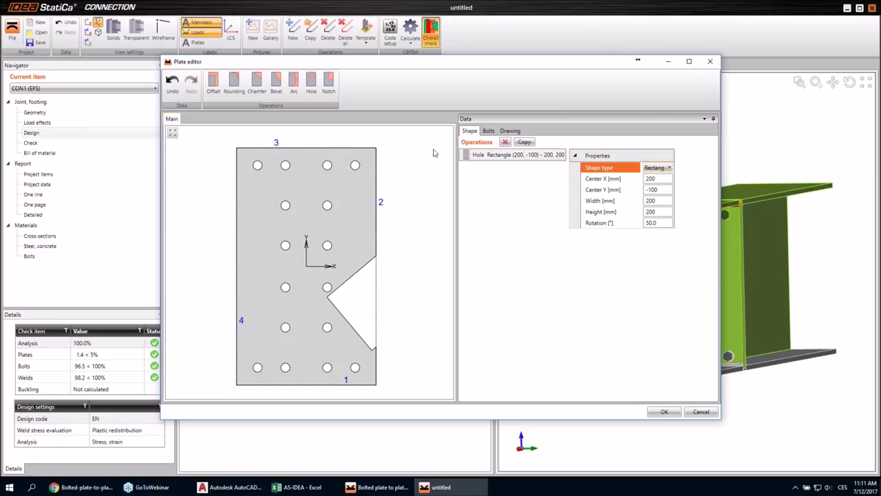
# Copy the rectangular hole and set the copy's centre Y to 30 mm
pyautogui.click(527, 143)
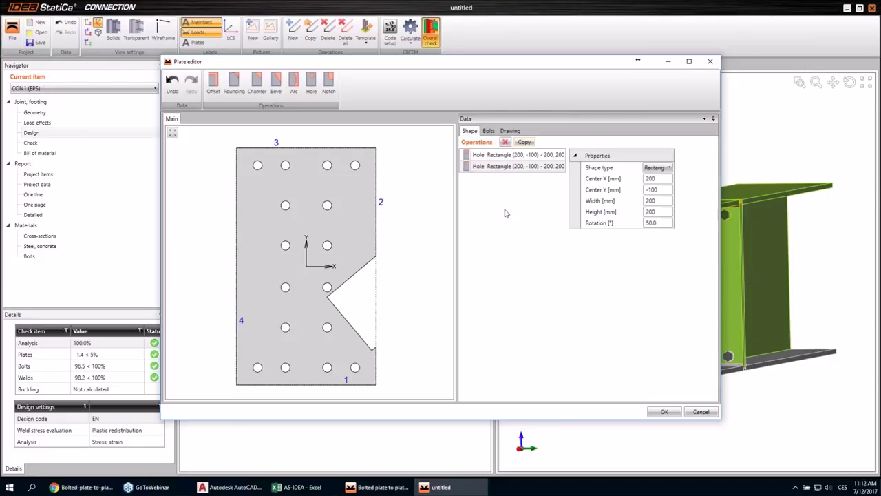
pyautogui.click(657, 179)
pyautogui.click(659, 178)
pyautogui.press('Tab')
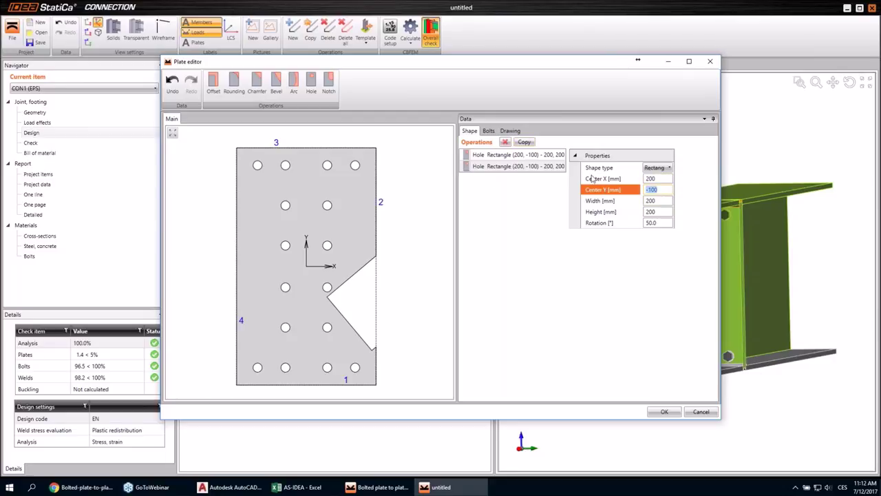
pyautogui.write('30')
pyautogui.press('Tab')
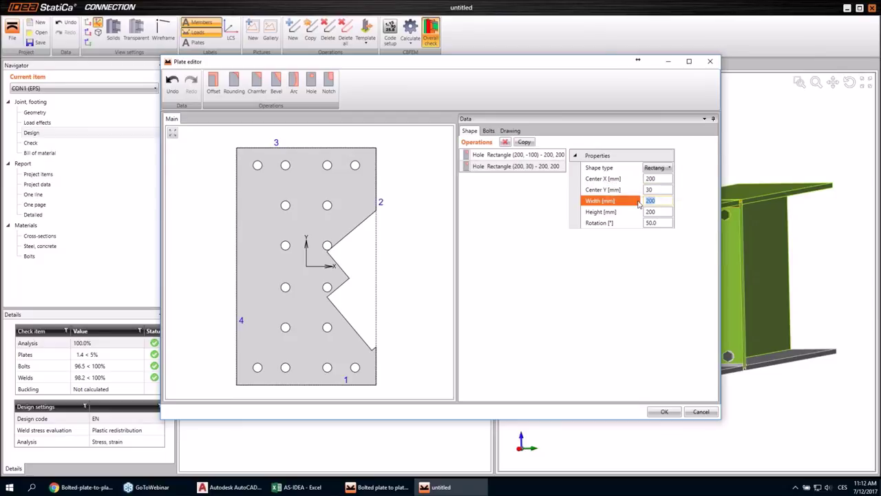
# Set the copied hole's width to 350 mm, height to 180 mm and rotation to 0°
pyautogui.write('350')
pyautogui.press('Tab')
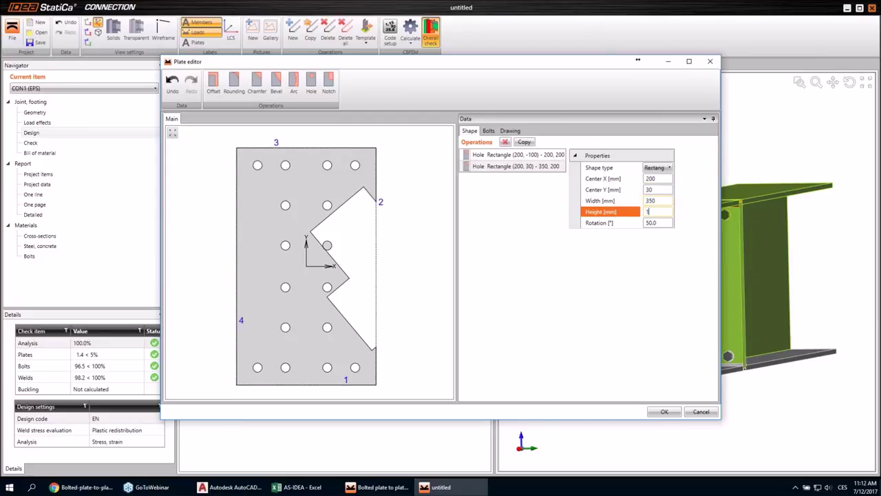
pyautogui.press('Tab')
pyautogui.write('0')
pyautogui.press('Tab')
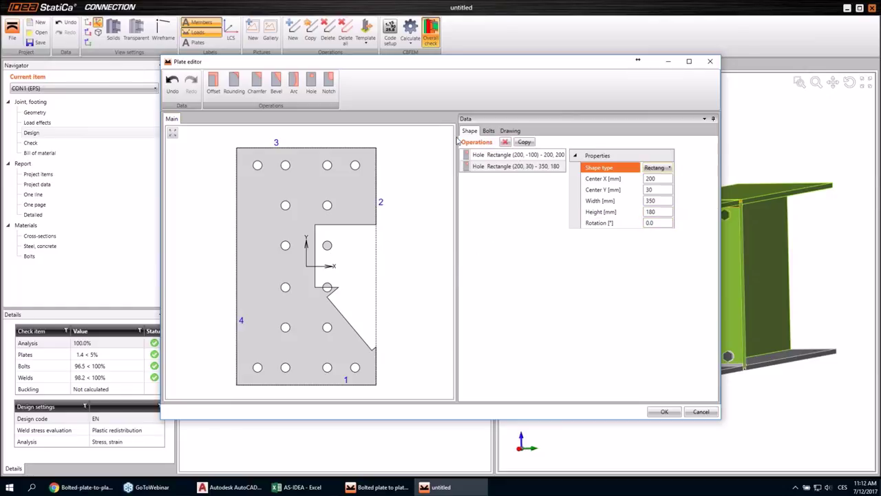
# Add a circular hole to the plate with its centre at X 140 mm, Y -200 mm and a diameter of 80 mm
pyautogui.click(314, 81)
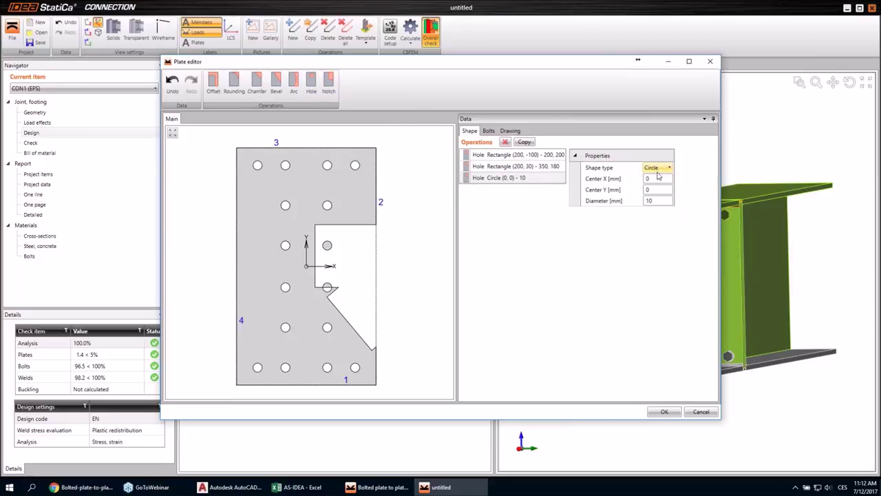
pyautogui.click(662, 178)
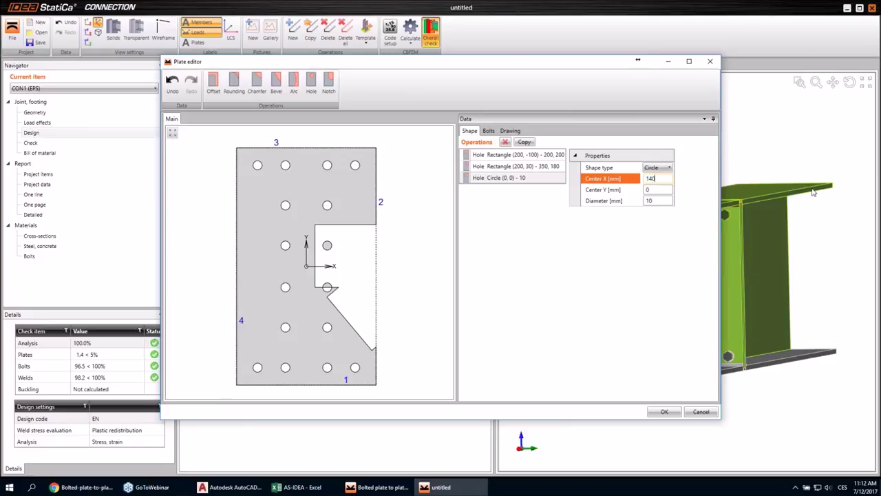
pyautogui.press('Tab')
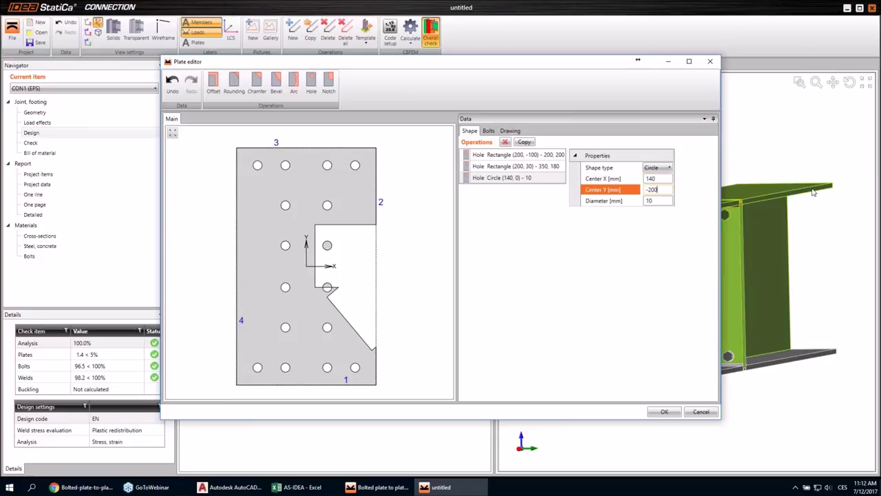
pyautogui.press('Tab')
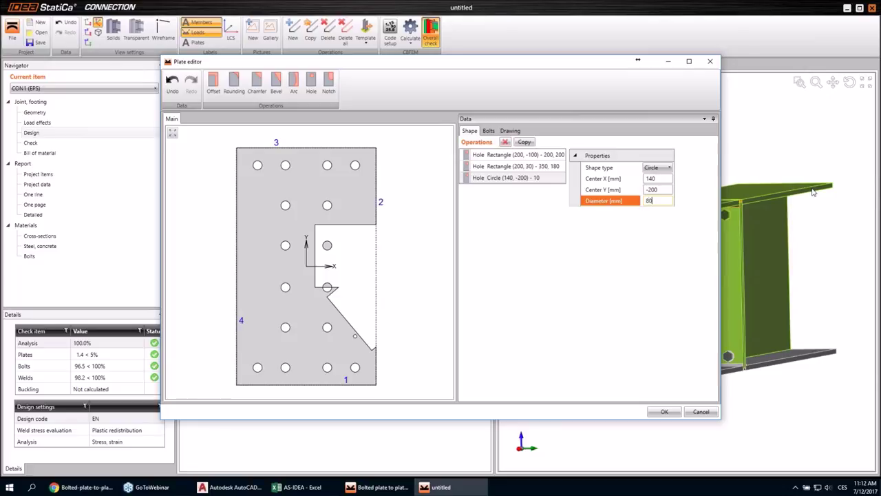
pyautogui.press('Tab')
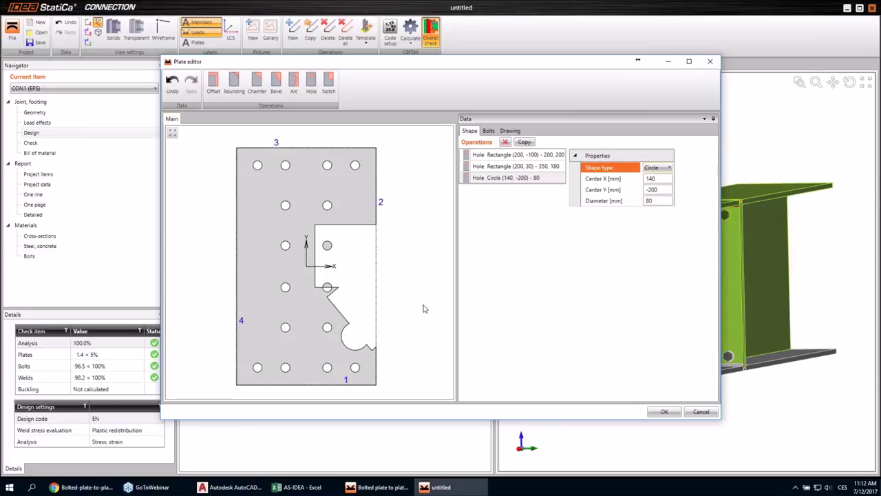
# Copy the circular hole and set the copy's centre to X 100 mm, Y -60 mm and its diameter to 150 mm
pyautogui.click(528, 144)
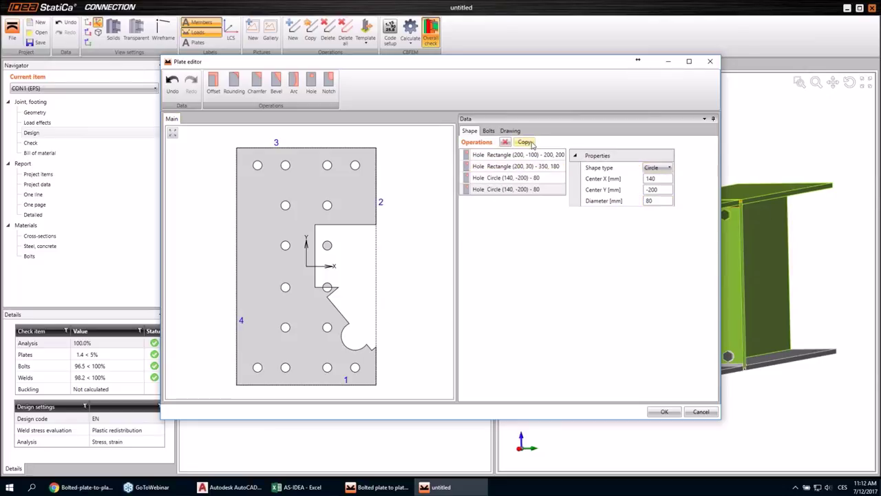
pyautogui.click(667, 179)
pyautogui.hotkey('ctrl', 'a')
pyautogui.write('100')
pyautogui.press('Tab')
pyautogui.write('-60')
pyautogui.press('Tab')
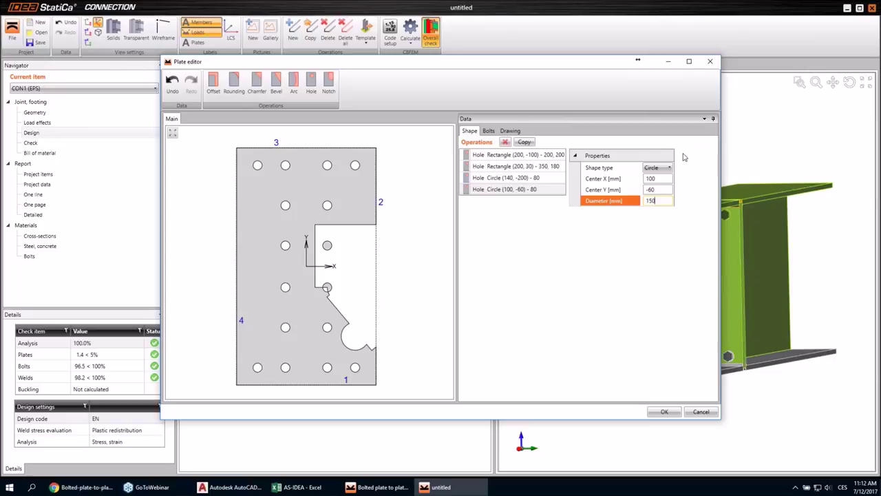
pyautogui.write('150')
pyautogui.press('Tab')
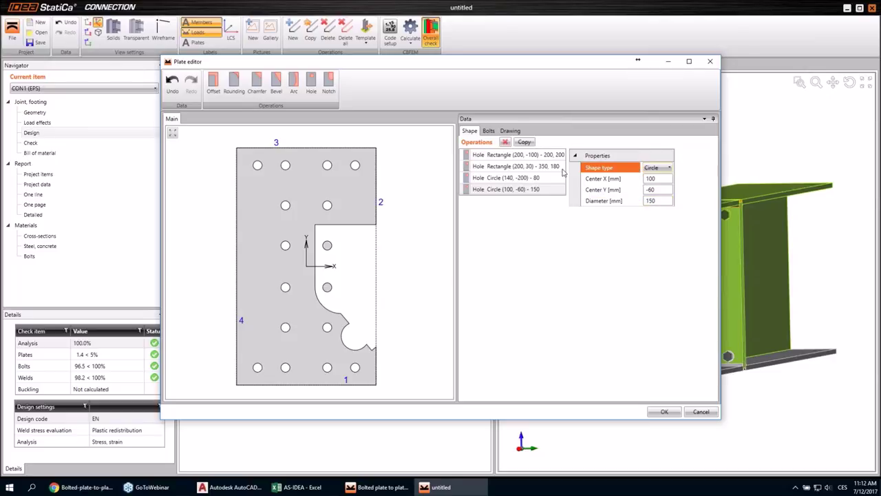
# Copy the 150 mm circular hole and set the copy's centre to X -140 mm, Y 50 mm and its diameter to 50 mm
pyautogui.click(525, 142)
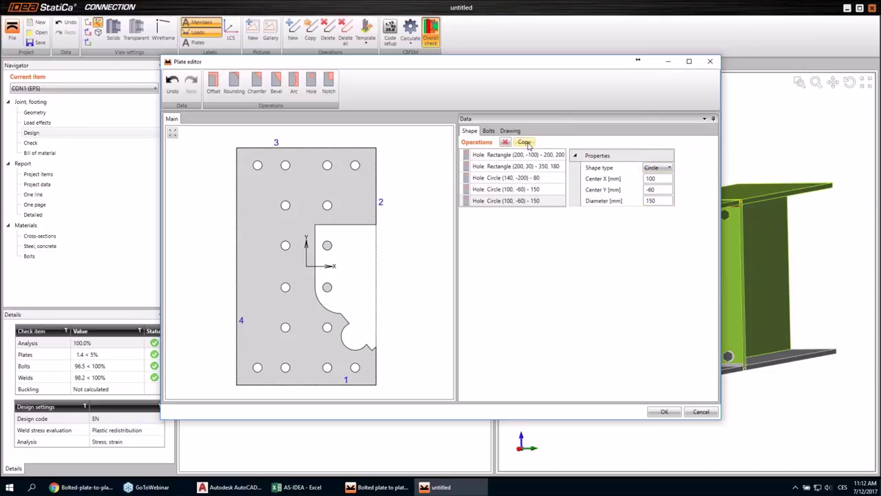
pyautogui.click(662, 178)
pyautogui.write('-140')
pyautogui.press('Tab')
pyautogui.write('50')
pyautogui.press('Tab')
pyautogui.write('50')
pyautogui.press('Tab')
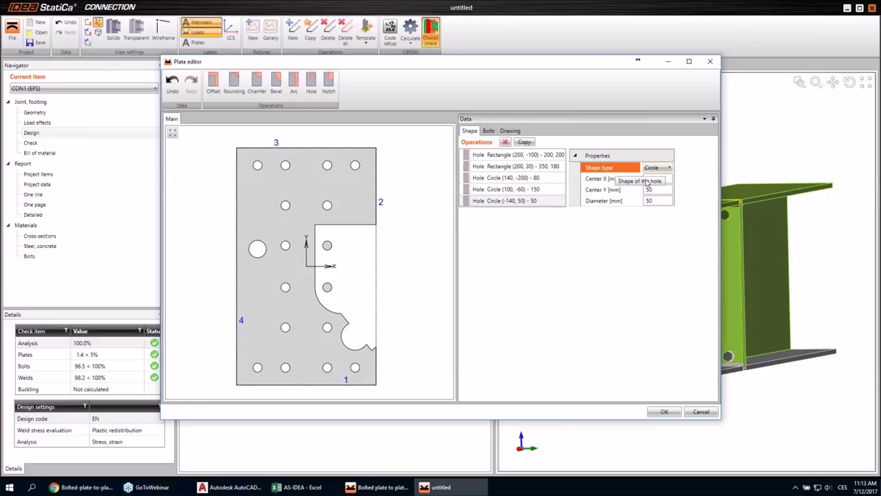
# Copy the 50 mm circular hole, set the copy's centre Y to -50 mm and apply the plate shape changes
pyautogui.click(524, 142)
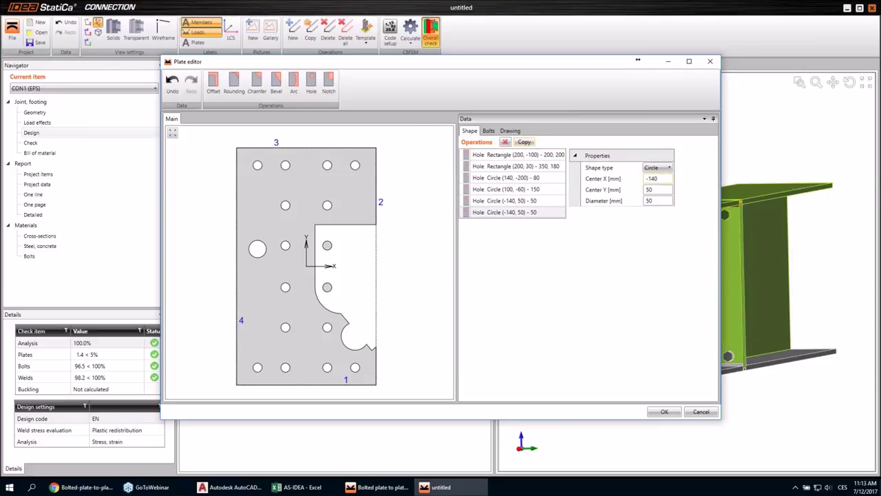
pyautogui.click(657, 189)
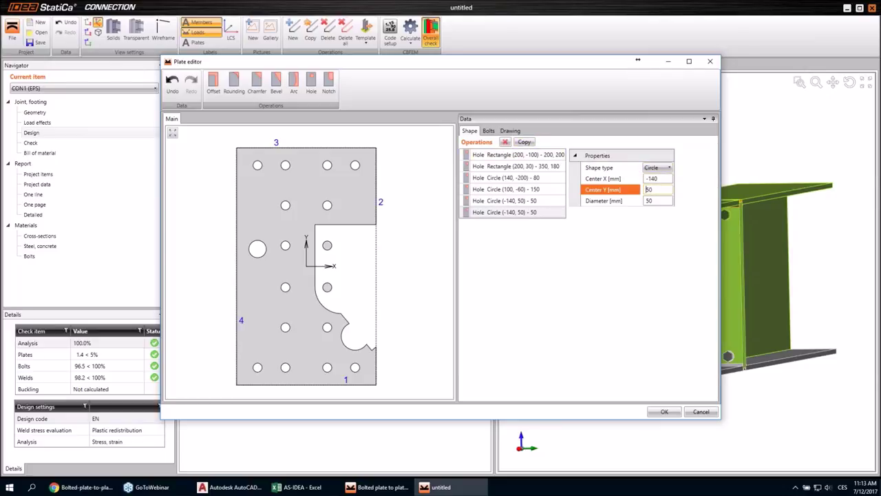
pyautogui.press('Tab')
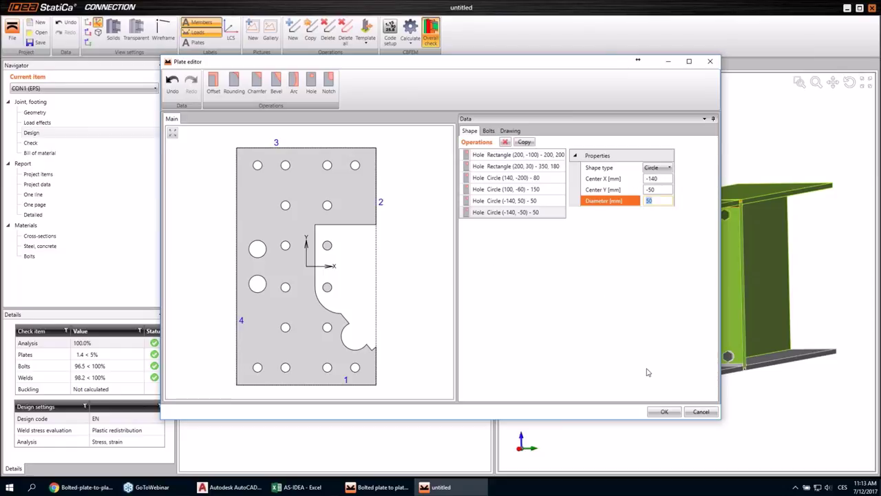
pyautogui.click(665, 411)
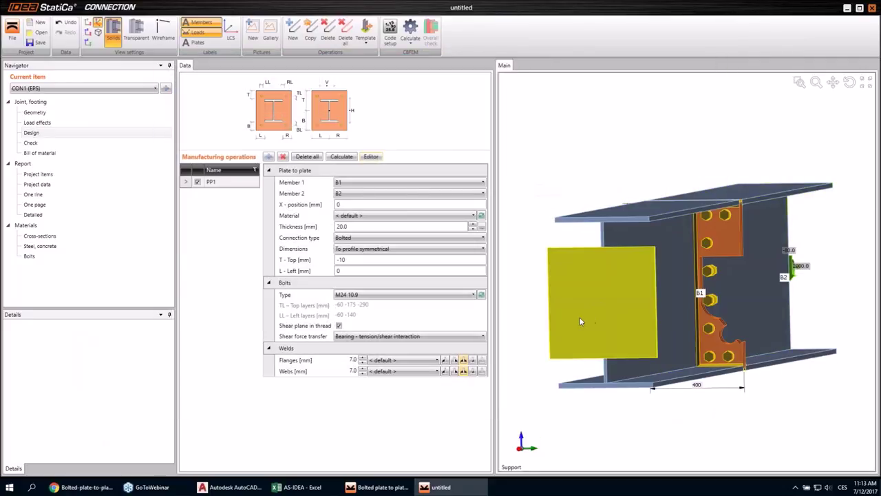
# Hide the load labels in the 3D view of the connection
pyautogui.moveTo(580, 316); pyautogui.dragTo(607, 314, button='right')
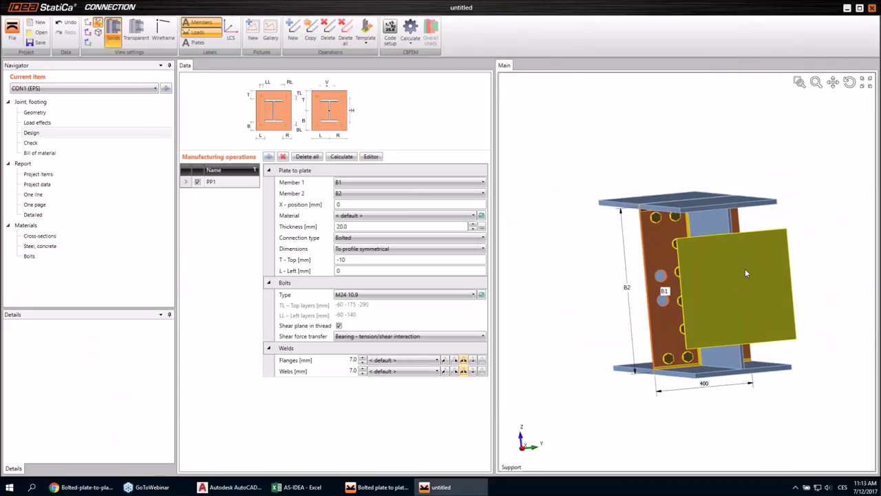
pyautogui.click(210, 34)
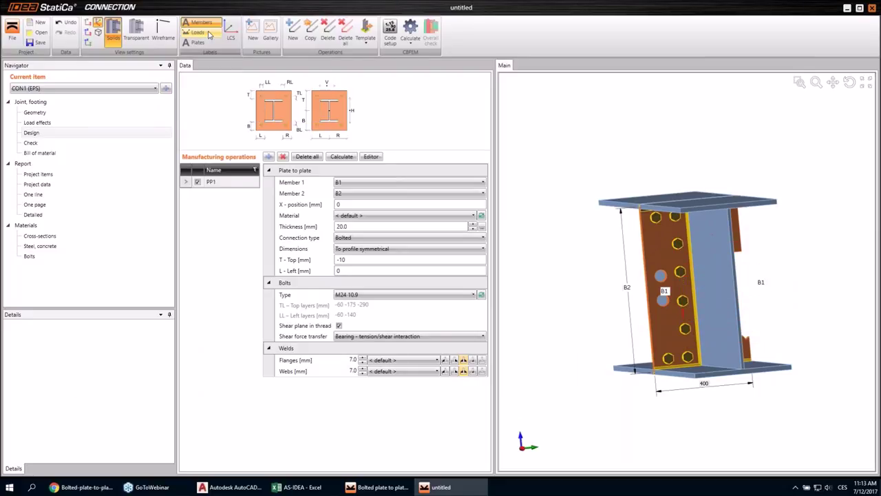
pyautogui.moveTo(640, 310); pyautogui.dragTo(669, 311, button='right')
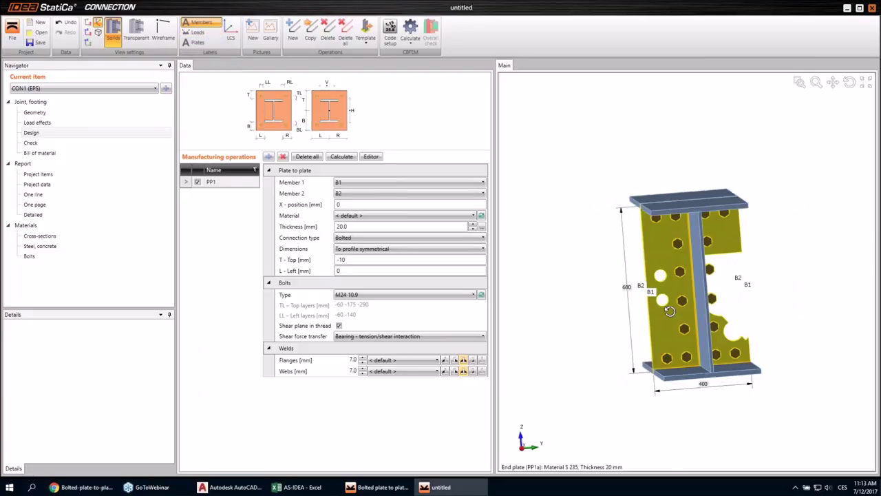
pyautogui.scroll(5, 669, 310)
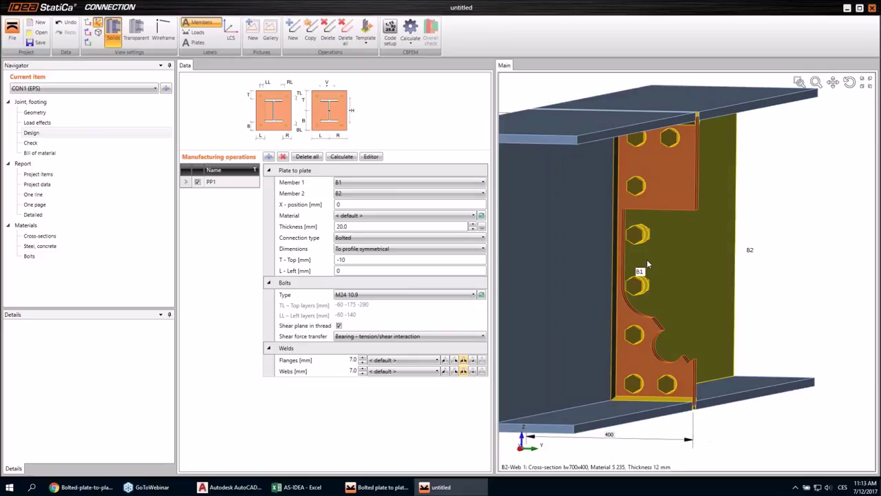
pyautogui.moveTo(646, 259); pyautogui.dragTo(537, 262, button='right')
# Edit the plate again, delete bolts 8 and 16 inside the cut-out and apply the changes
pyautogui.click(372, 156)
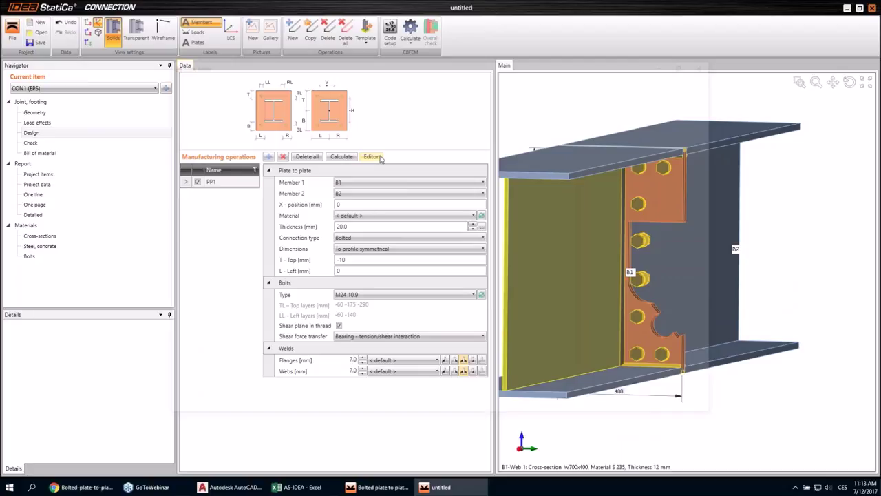
pyautogui.click(488, 131)
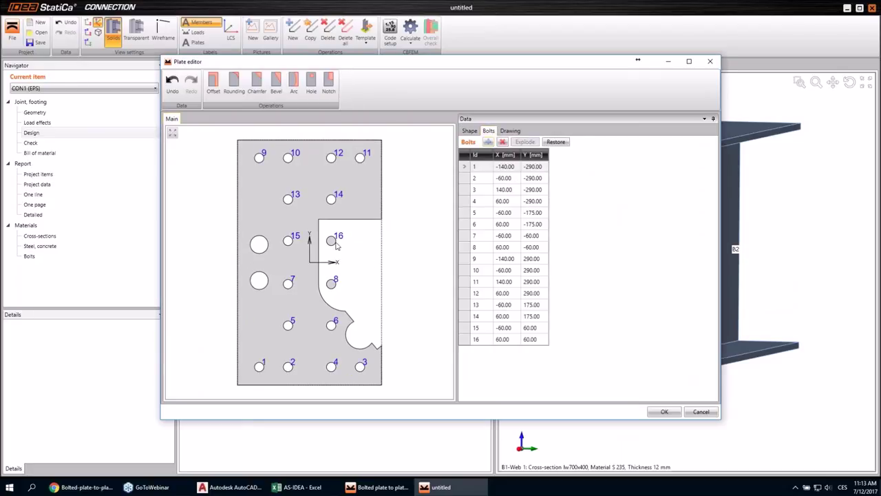
pyautogui.click(472, 339)
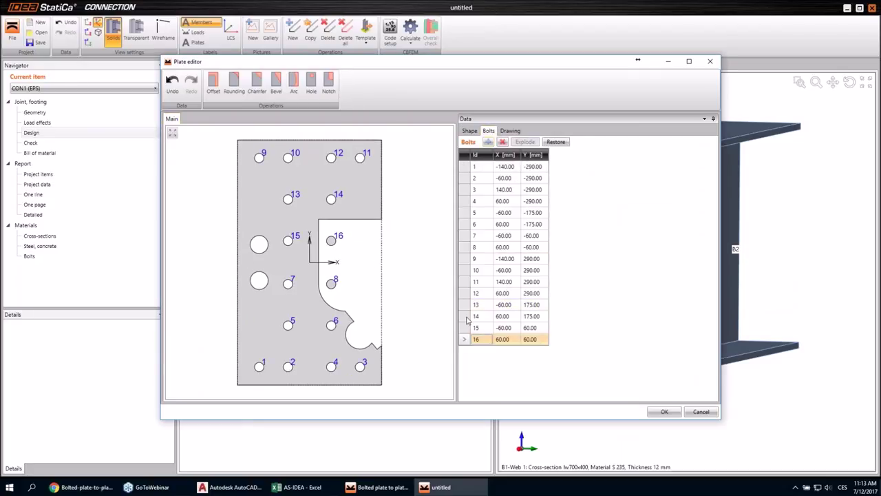
pyautogui.click(505, 142)
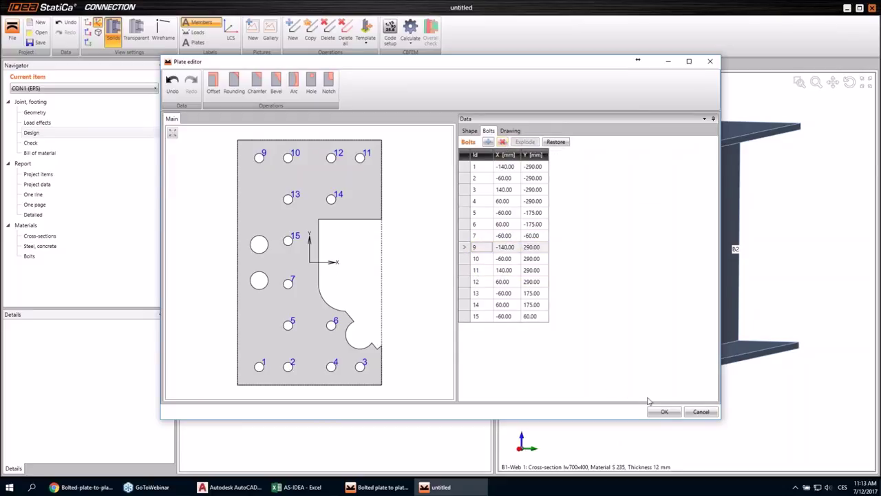
pyautogui.click(664, 411)
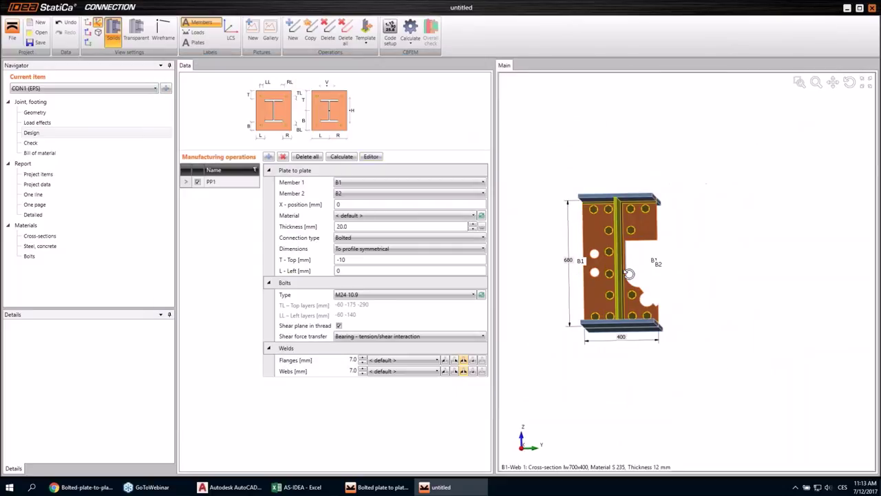
# Calculate the connection with the cut-out plate and show the overall check on the 3D model
pyautogui.click(432, 43)
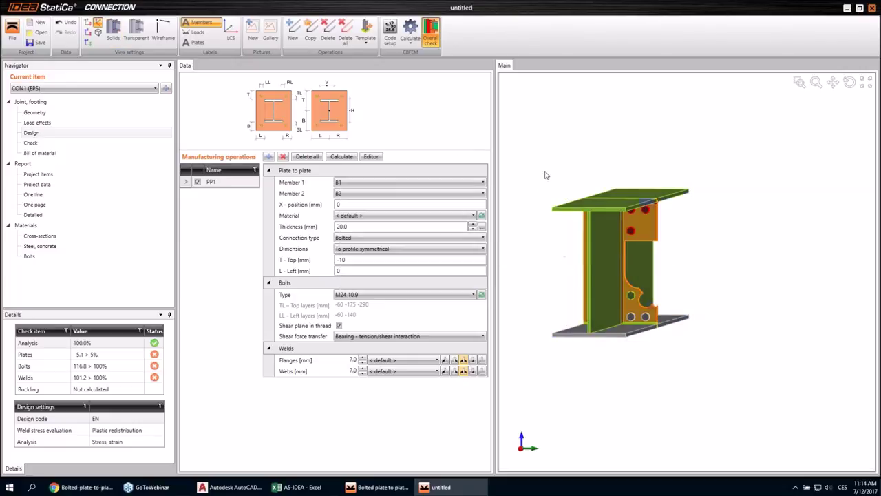
pyautogui.moveTo(608, 254); pyautogui.dragTo(612, 222, button='right')
pyautogui.scroll(4, 639, 205)
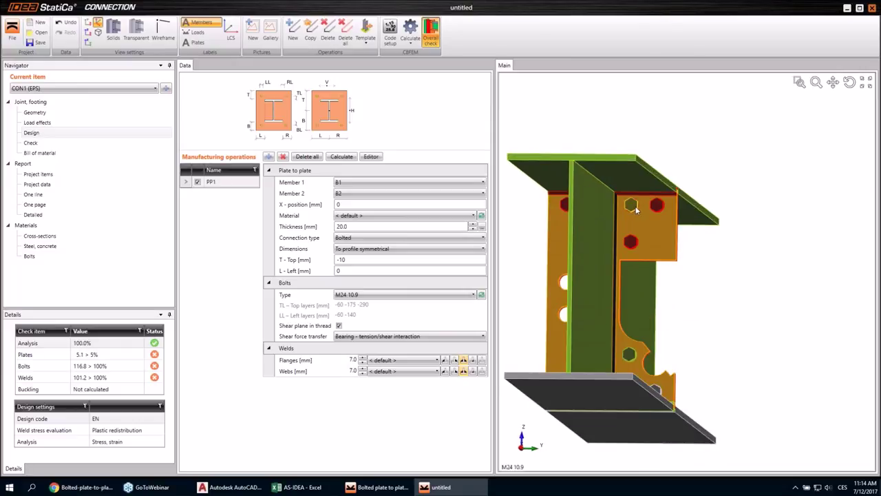
pyautogui.moveTo(639, 205); pyautogui.dragTo(628, 218, button='right')
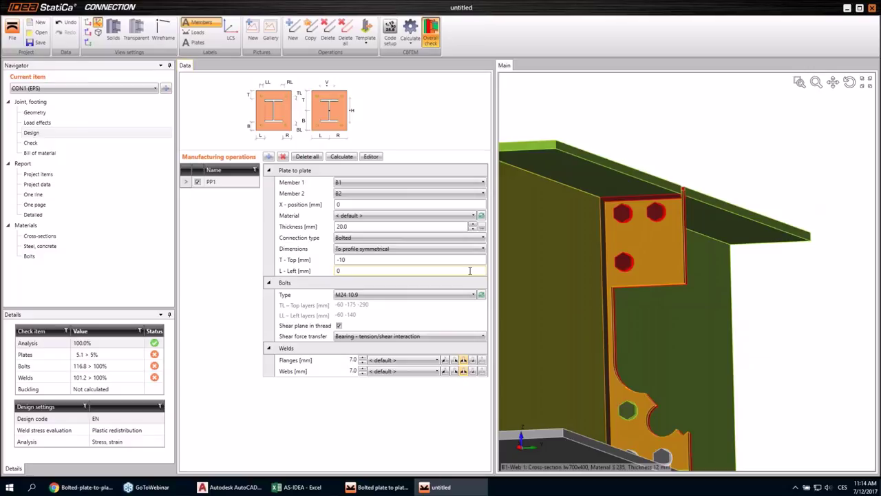
# Examine the detailed check results for the bolts near the plate's upper edge
pyautogui.click(44, 144)
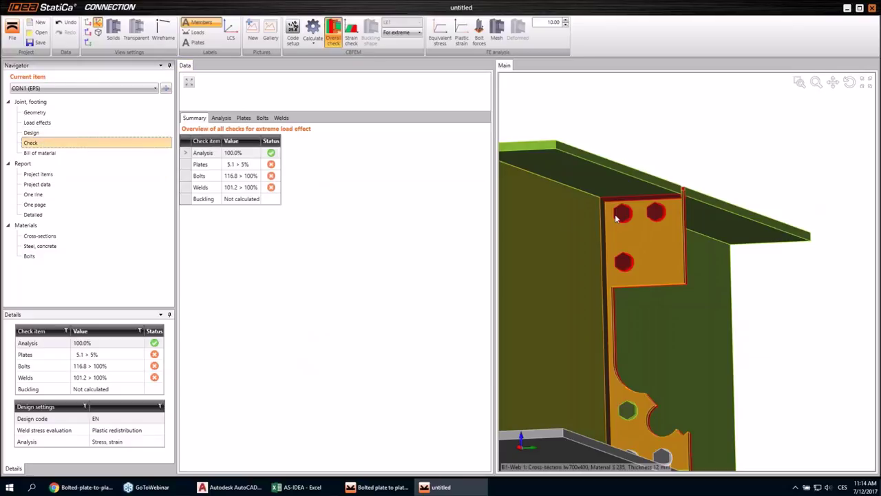
pyautogui.click(638, 201)
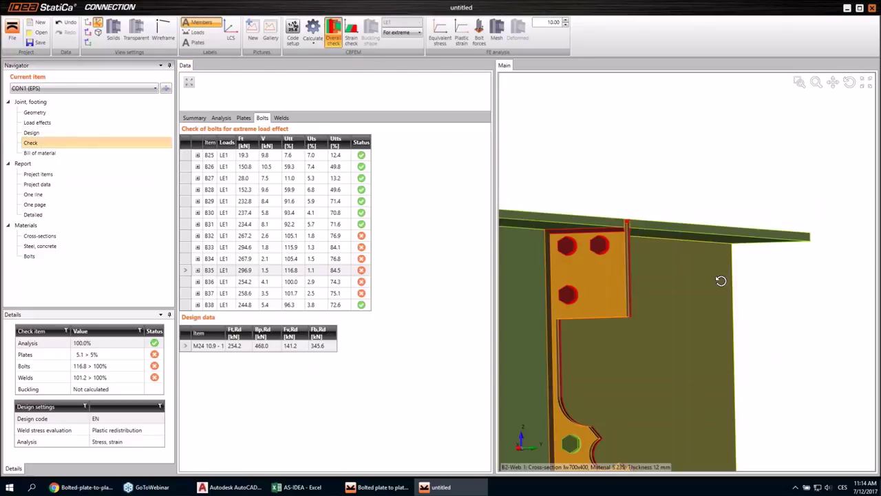
pyautogui.moveTo(635, 330); pyautogui.dragTo(648, 299, button='right')
pyautogui.moveTo(648, 299); pyautogui.dragTo(691, 267, button='middle')
pyautogui.moveTo(690, 267); pyautogui.dragTo(690, 292, button='right')
pyautogui.scroll(2, 717, 229)
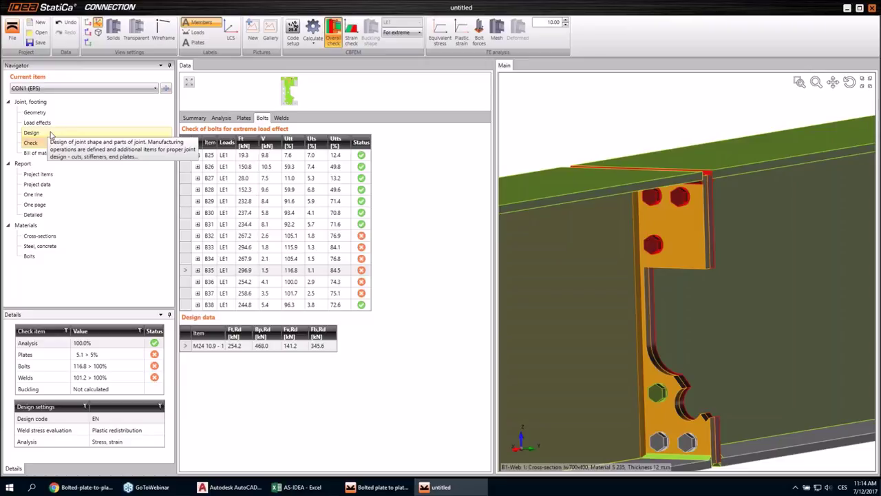
# Return to the design of the plate-to-plate operation and set the plate thickness to 24 mm
pyautogui.click(50, 134)
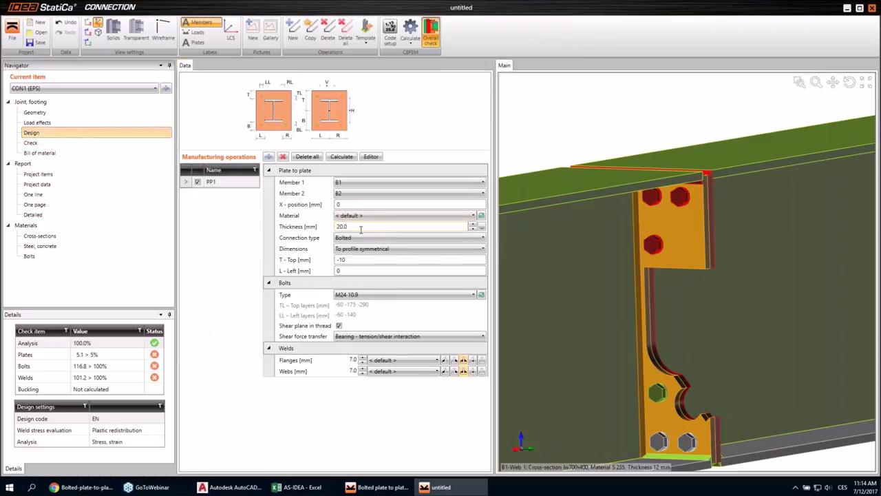
pyautogui.click(364, 226)
pyautogui.doubleClick(367, 225)
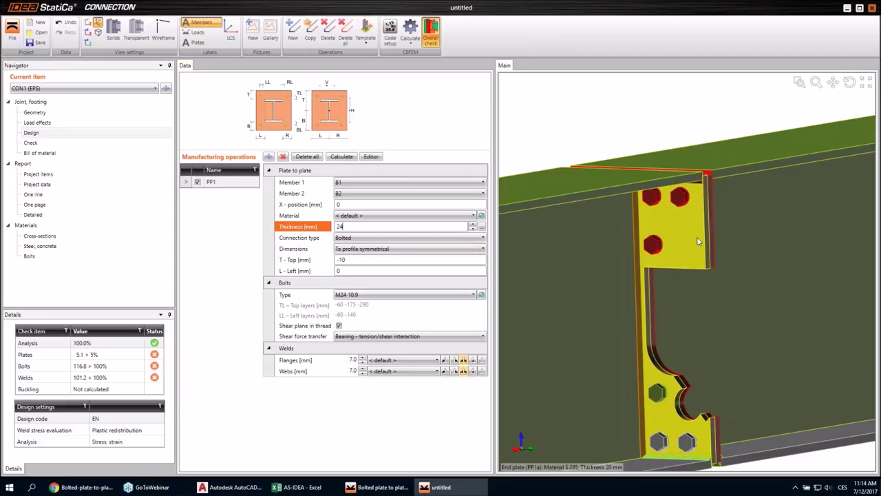
pyautogui.press('Tab')
# Recalculate the connection with the thicker plate and review the overall check on the 3D model
pyautogui.click(410, 31)
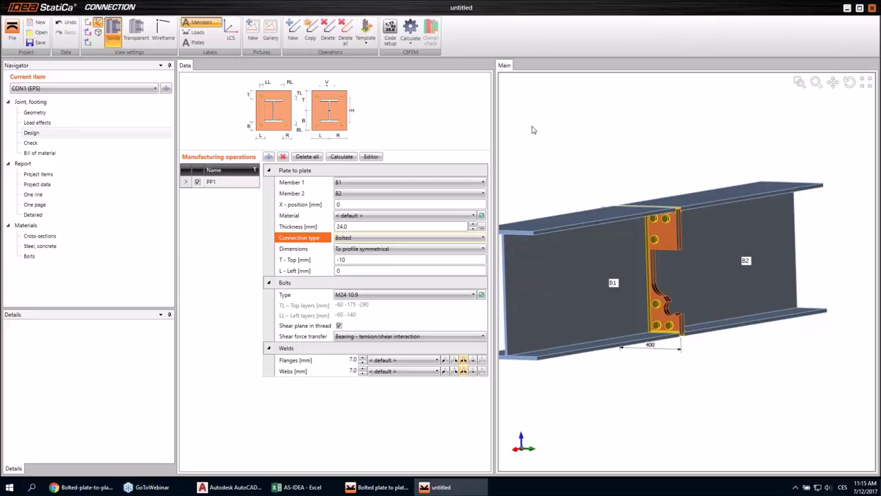
pyautogui.moveTo(586, 207); pyautogui.dragTo(609, 277, button='right')
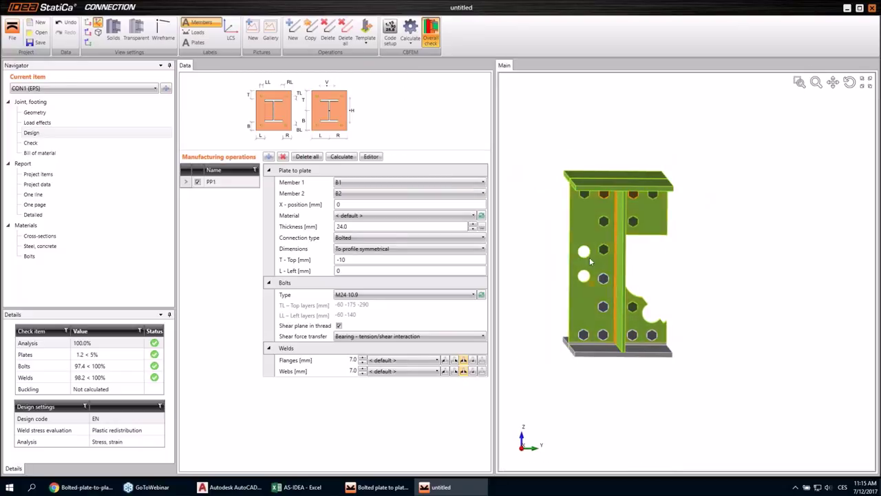
pyautogui.moveTo(612, 294); pyautogui.dragTo(534, 284, button='right')
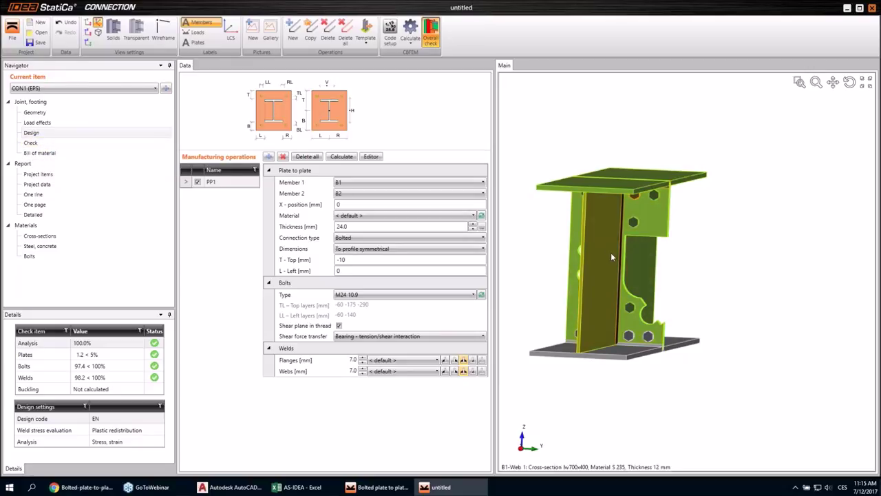
pyautogui.moveTo(610, 252); pyautogui.dragTo(594, 245, button='right')
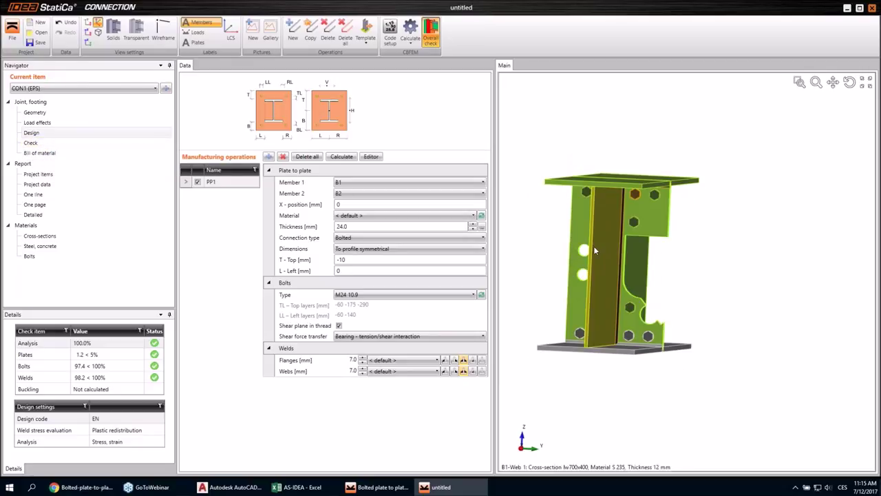
# Show the connection's bill of material with drawings added and refresh the report
pyautogui.click(60, 153)
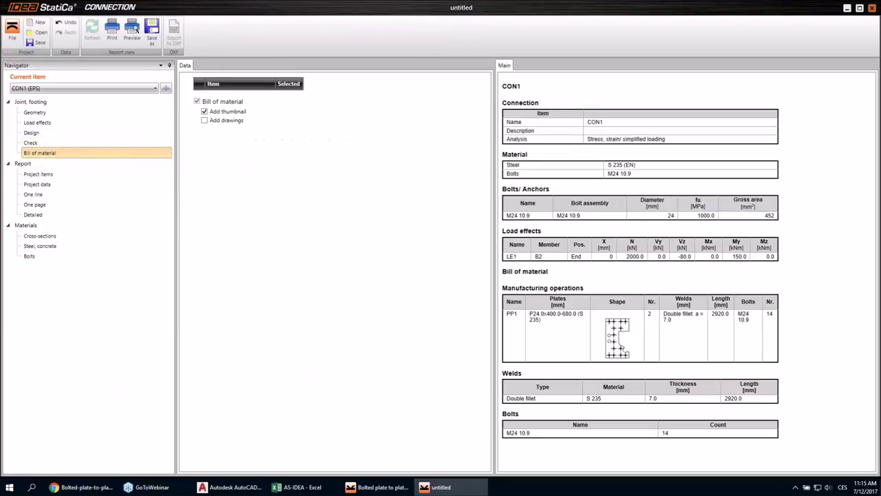
pyautogui.click(210, 122)
pyautogui.click(92, 29)
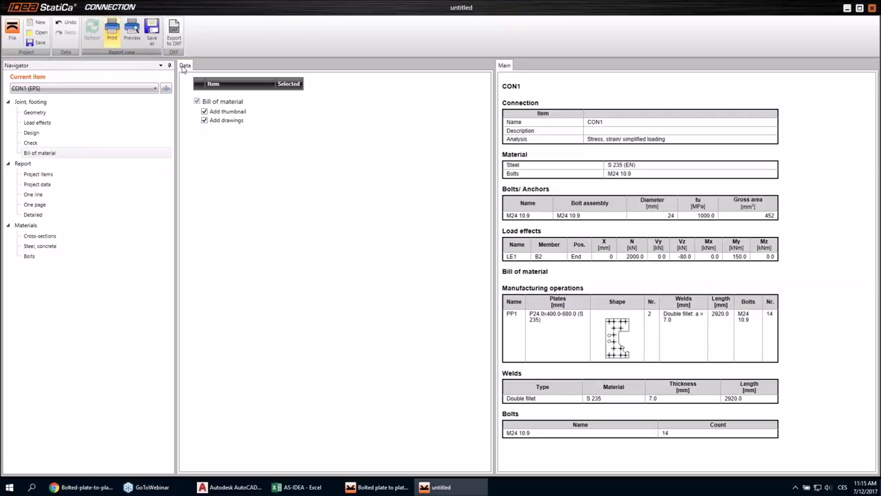
pyautogui.scroll(-2, 649, 222)
pyautogui.scroll(3, 647, 222)
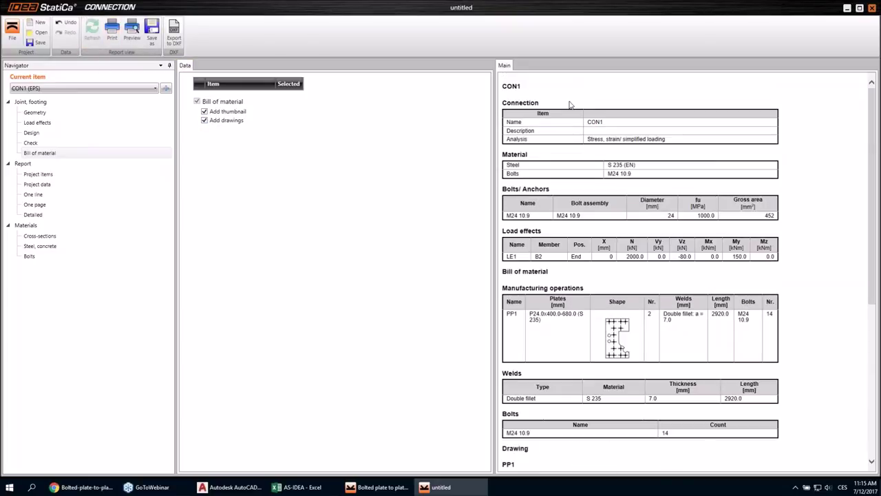
# Review the PP1 plate drawing in the bill of material and view the DXF export settings without saving
pyautogui.scroll(-3, 564, 232)
pyautogui.scroll(3, 632, 232)
pyautogui.scroll(-3, 632, 232)
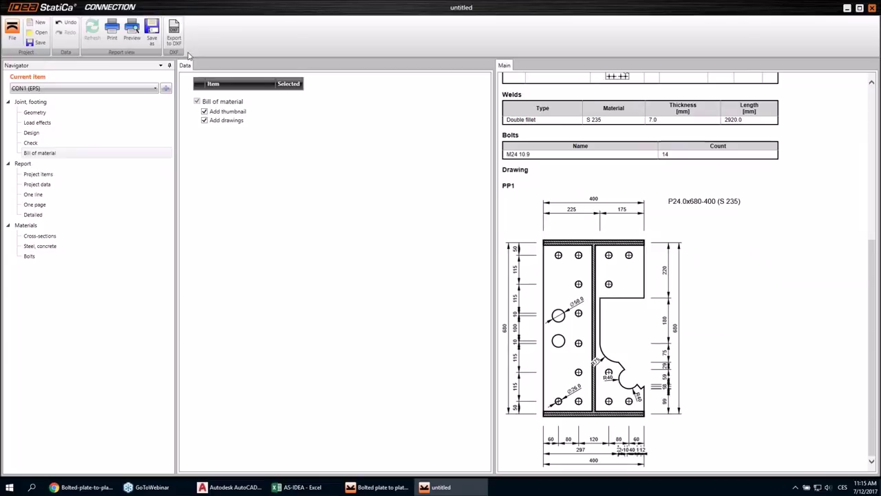
pyautogui.click(179, 33)
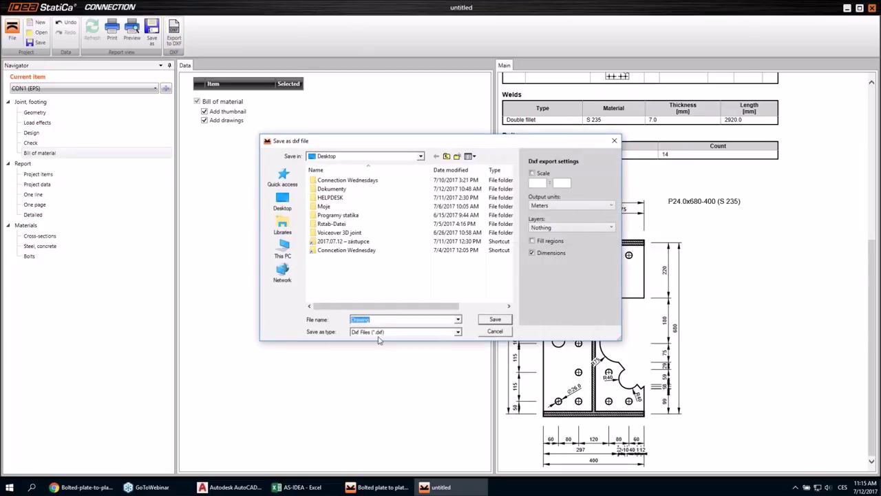
pyautogui.click(615, 141)
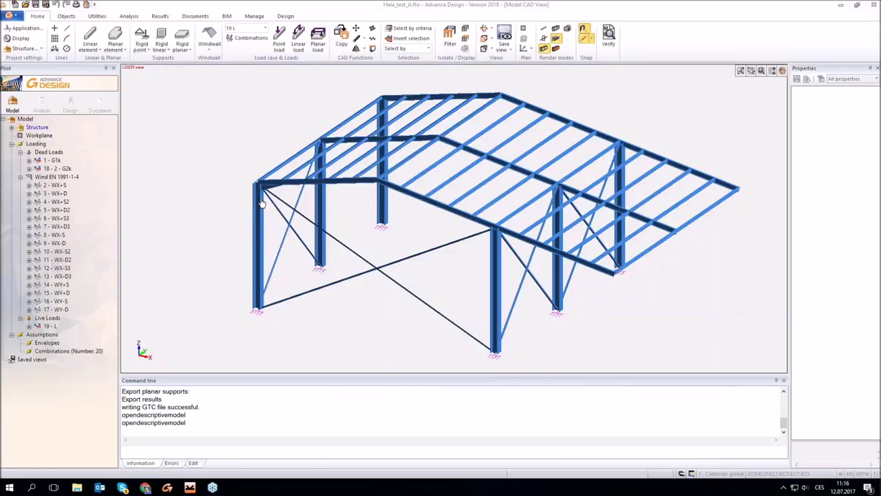
# Switch to Advance Design and open the current analysis model of the Hala_test_A steel hall
pyautogui.scroll(5, 262, 200)
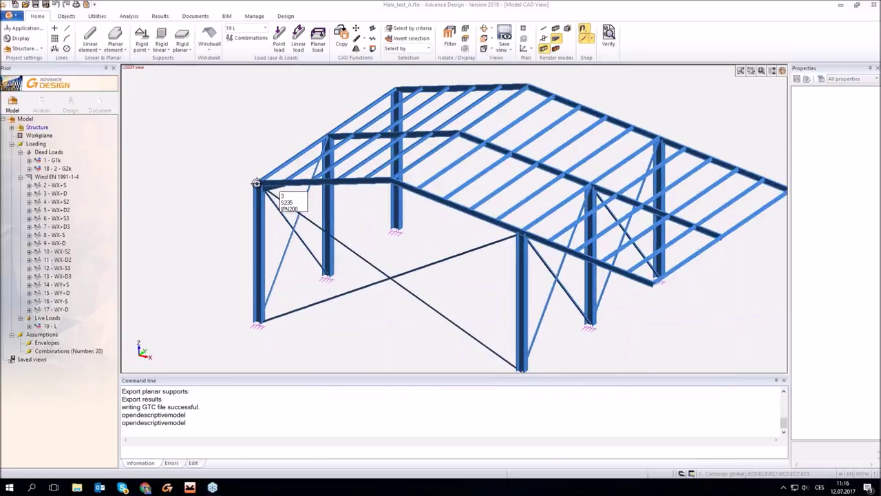
pyautogui.scroll(1, 257, 212)
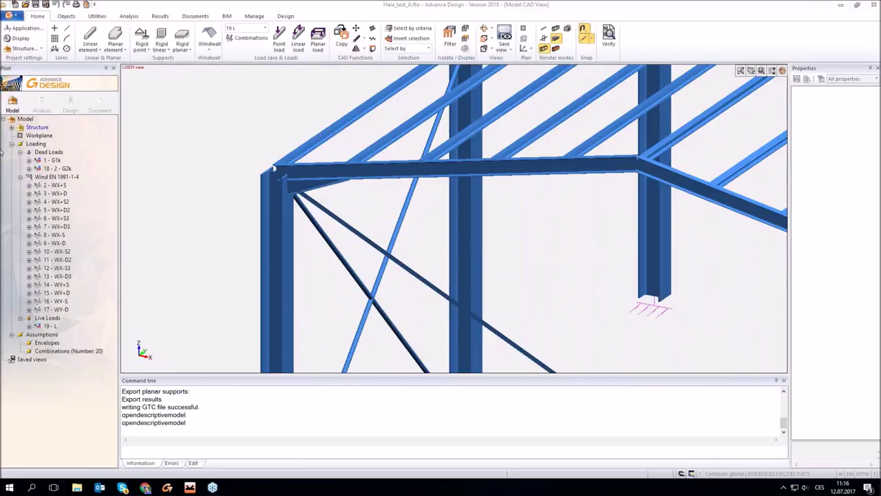
pyautogui.click(42, 103)
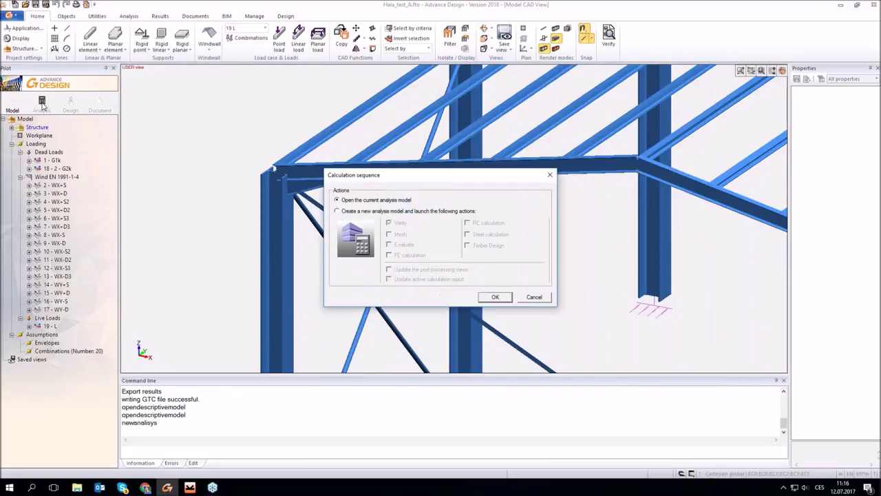
pyautogui.click(495, 297)
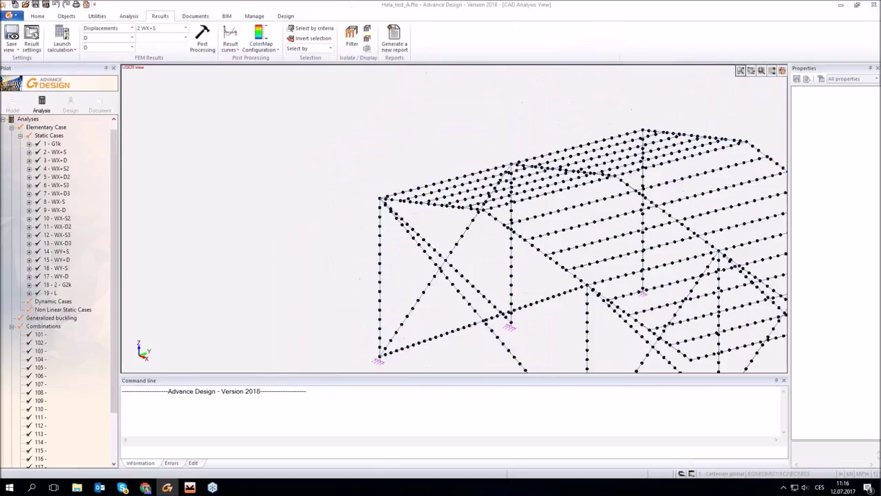
# Run post-processing to display the displacements for load case 2 WX+S on the hall frame
pyautogui.moveTo(538, 232); pyautogui.dragTo(298, 189, button='middle')
pyautogui.scroll(2, 298, 189)
pyautogui.click(202, 38)
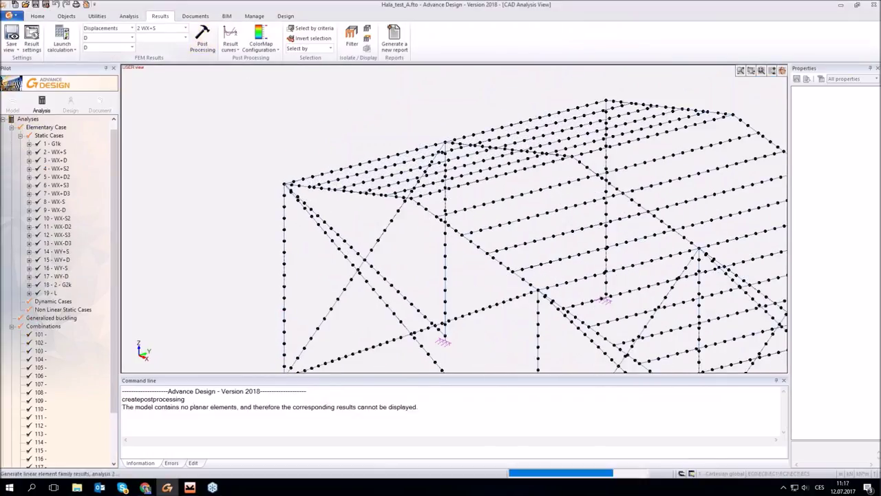
pyautogui.scroll(-2, 409, 180)
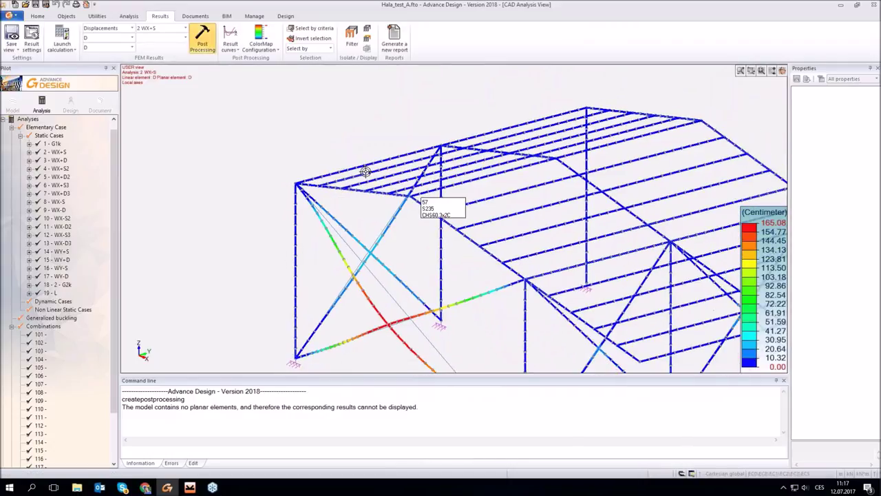
pyautogui.scroll(1, 281, 167)
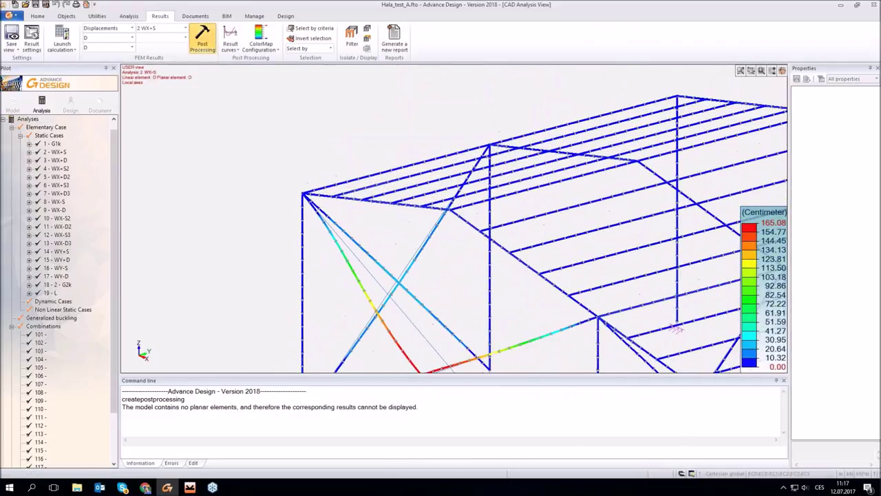
pyautogui.click(349, 221)
pyautogui.click(261, 159)
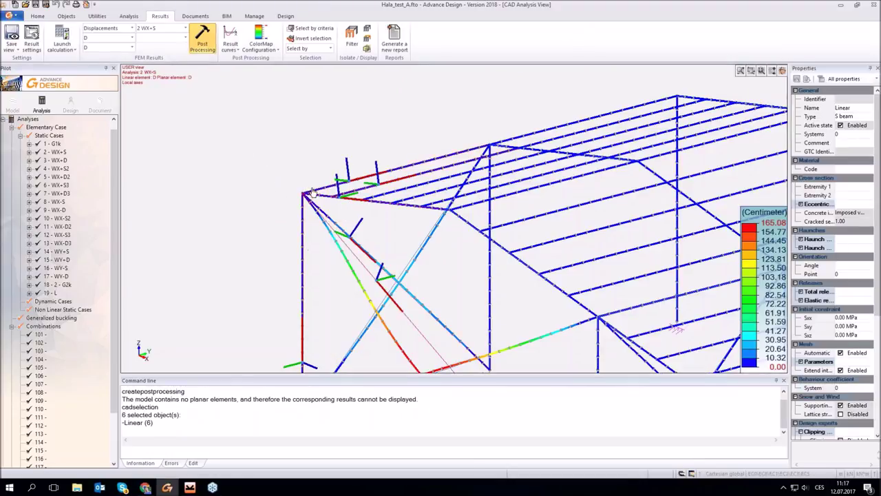
pyautogui.scroll(2, 332, 192)
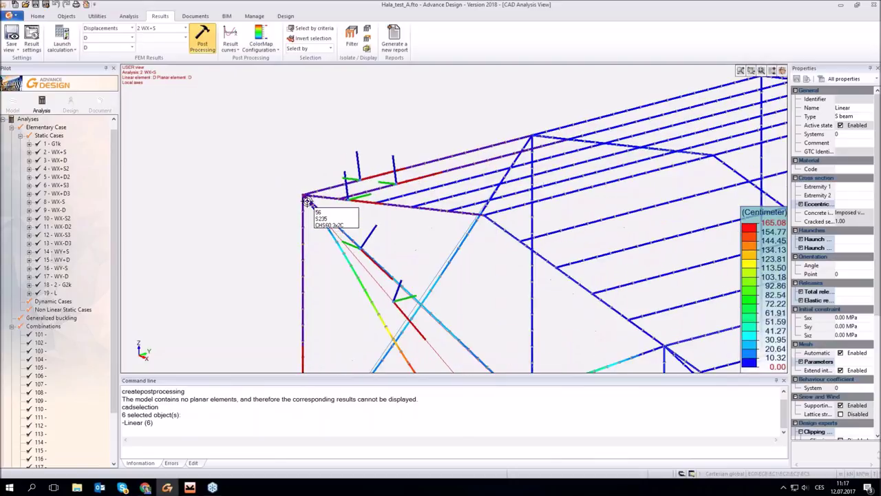
pyautogui.press('Escape')
# Select the five members meeting at the hall's corner node and export only that selection through ADC to IDEA StatiCa
pyautogui.click(320, 245)
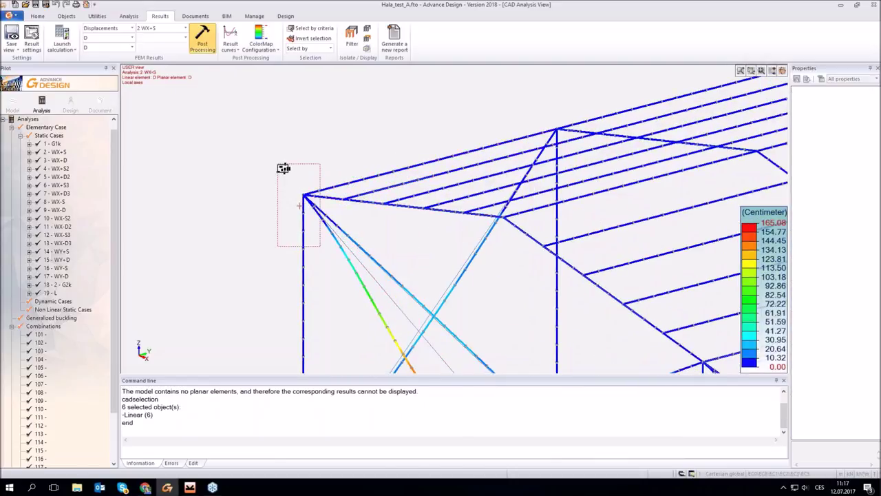
pyautogui.click(279, 169)
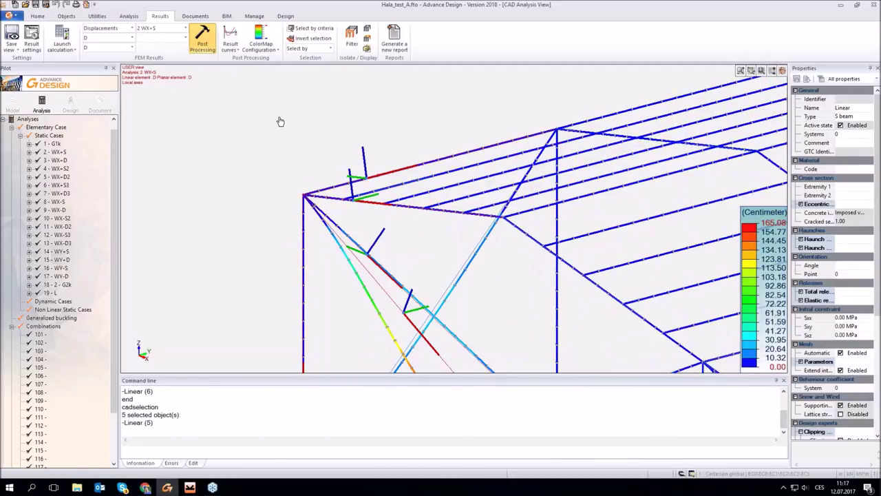
pyautogui.click(226, 17)
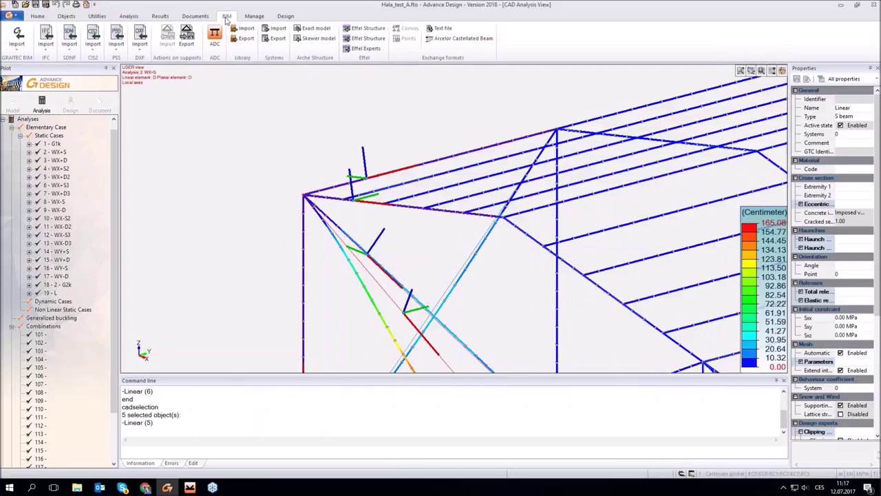
pyautogui.click(214, 34)
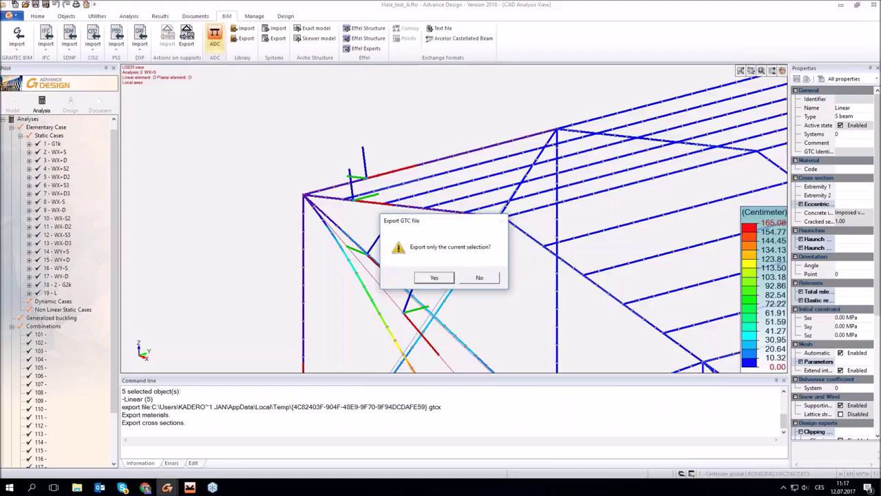
pyautogui.click(433, 277)
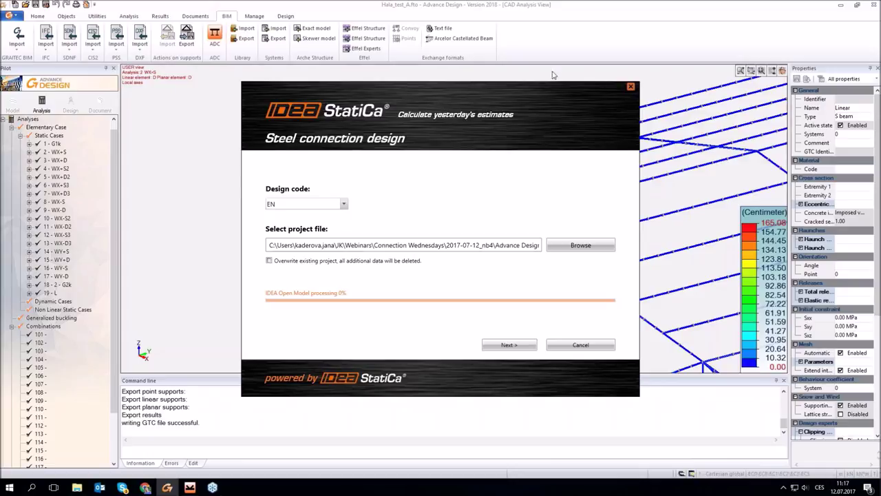
# Keep the EN design code, overwrite the existing project, and accept the default member and load group settings
pyautogui.click(344, 203)
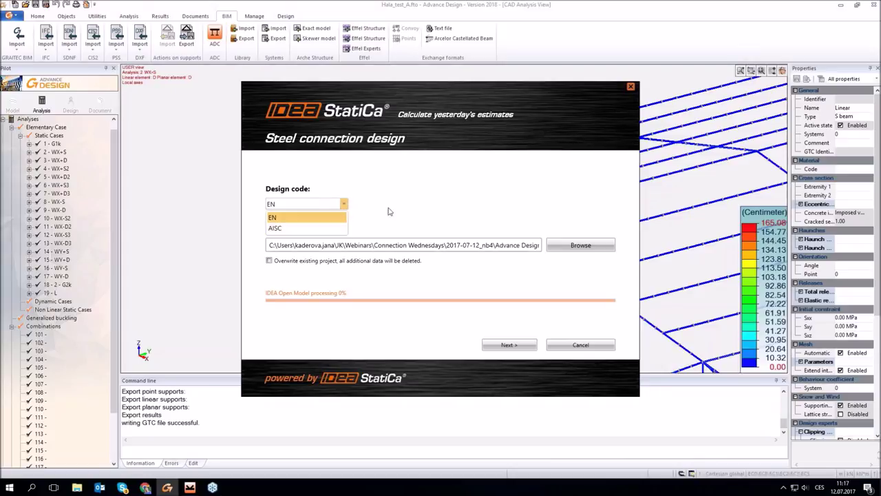
pyautogui.click(426, 204)
pyautogui.click(269, 260)
pyautogui.click(509, 345)
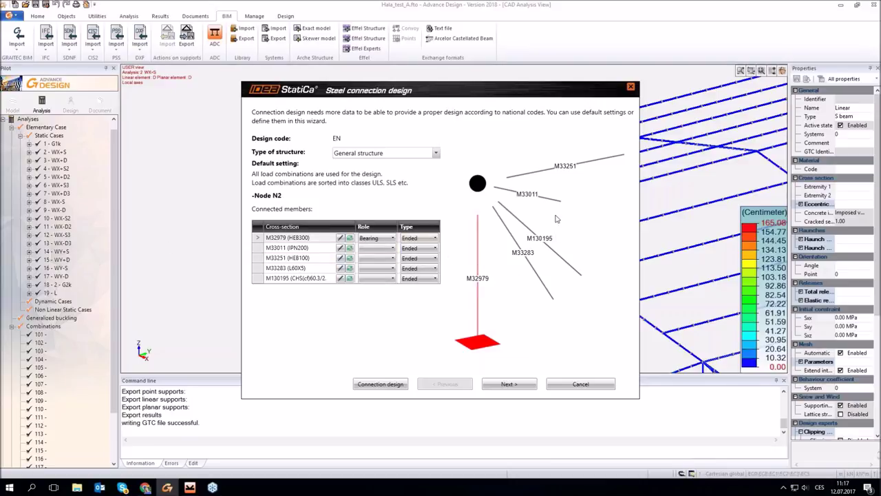
pyautogui.click(503, 387)
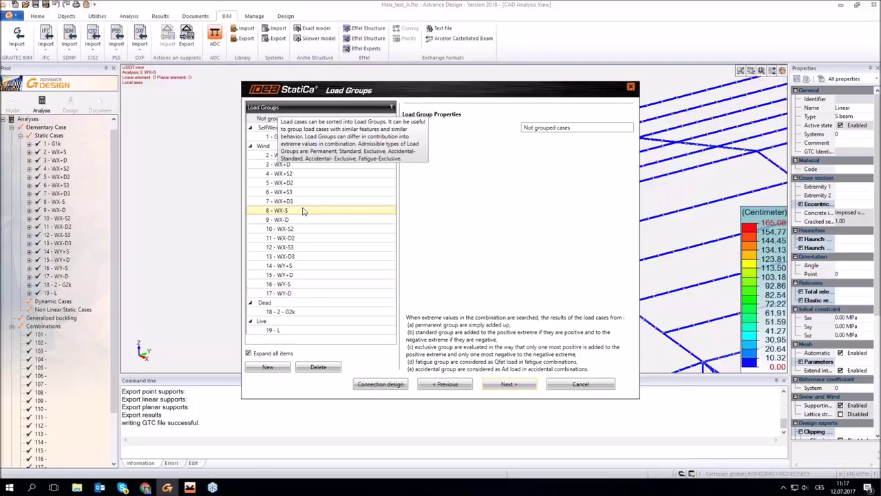
pyautogui.click(506, 386)
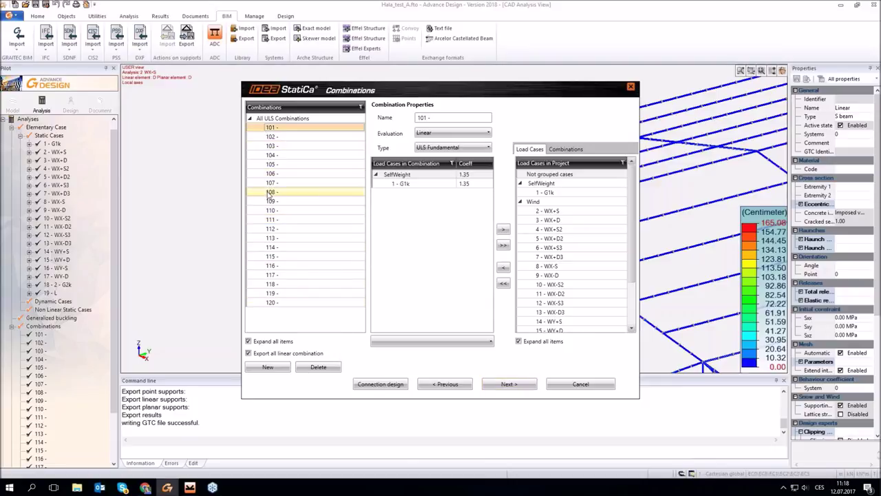
# Delete all ULS combinations except 105 and finish the wizard with the default result classes to create the connection
pyautogui.keyDown('shift'); pyautogui.click(285, 303); pyautogui.keyUp('shift')
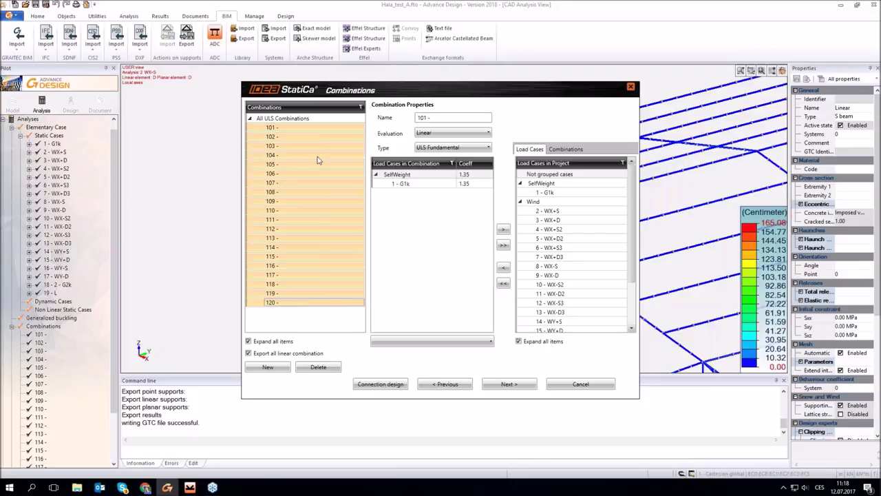
pyautogui.keyDown('ctrl'); pyautogui.click(278, 165); pyautogui.keyUp('ctrl')
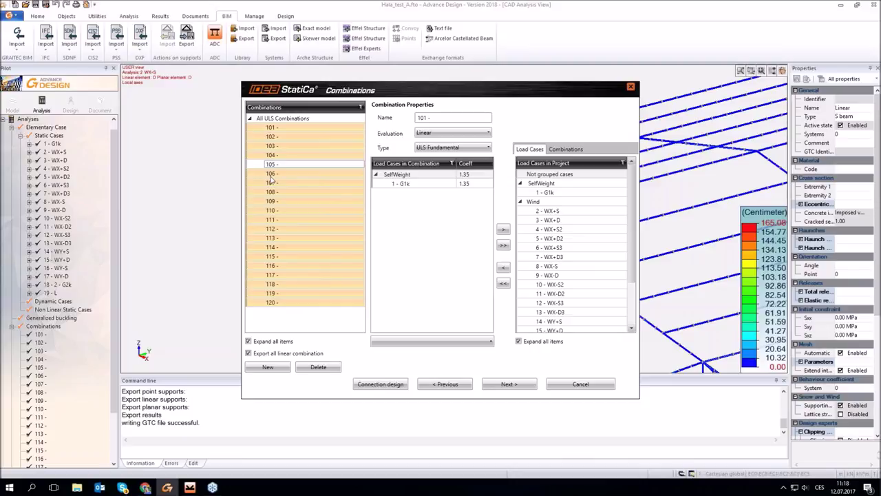
pyautogui.click(305, 118)
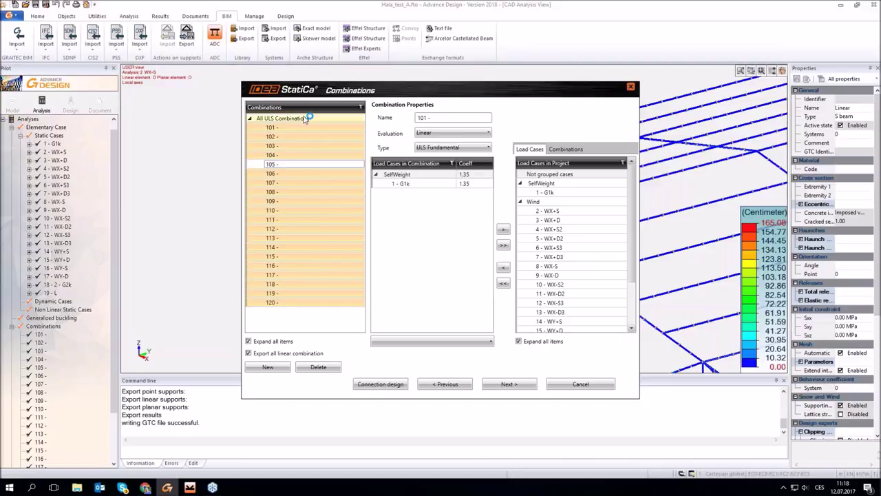
pyautogui.click(318, 366)
pyautogui.click(255, 130)
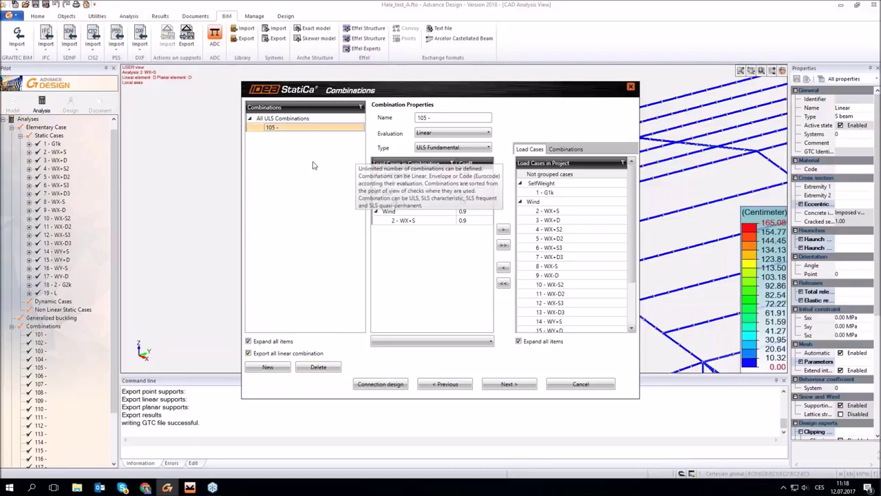
pyautogui.click(507, 385)
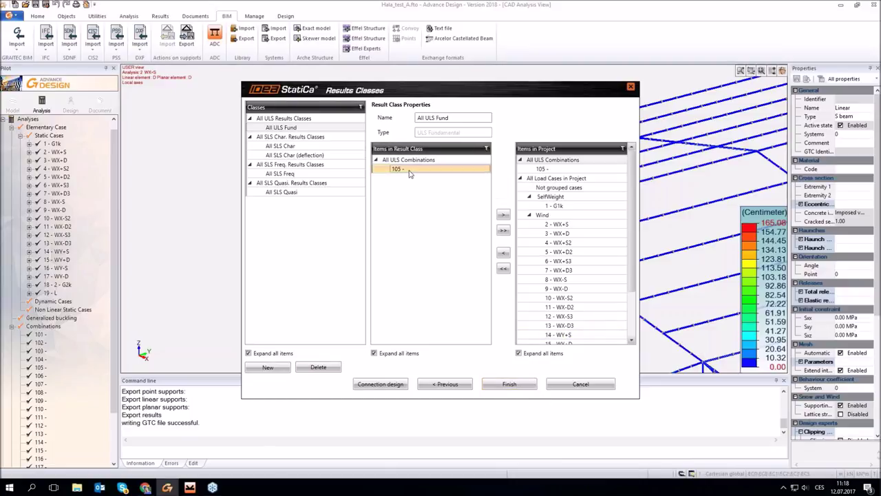
pyautogui.click(510, 384)
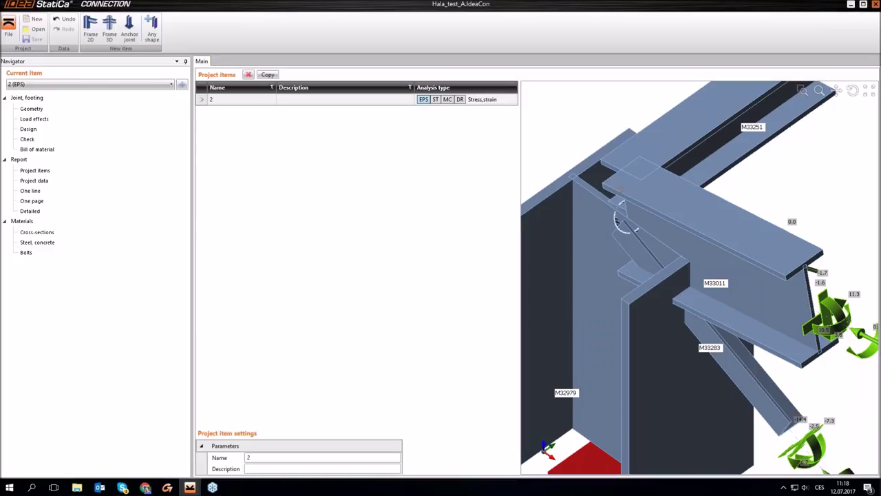
# Examine the imported joint's members from several sides in 3D and open its load effects
pyautogui.scroll(-5, 624, 171)
pyautogui.scroll(3, 689, 186)
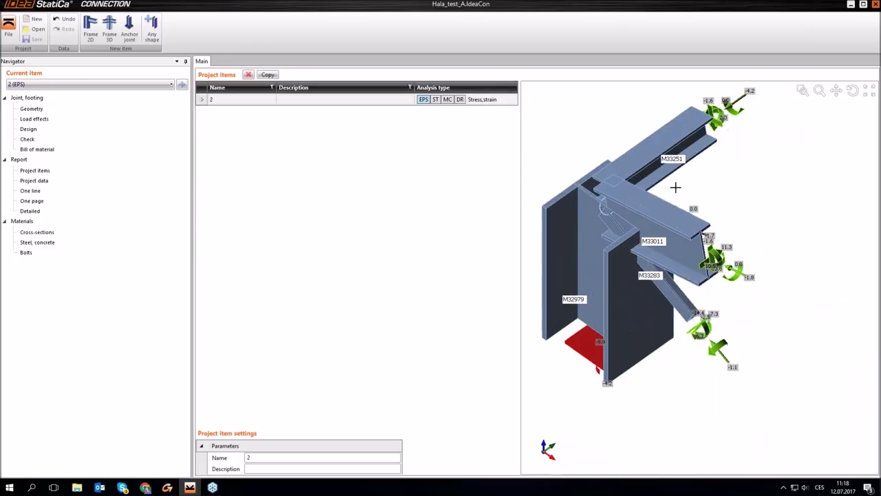
pyautogui.moveTo(659, 309); pyautogui.dragTo(723, 347, button='middle')
pyautogui.moveTo(723, 345); pyautogui.dragTo(775, 469, button='right')
pyautogui.moveTo(755, 419); pyautogui.dragTo(711, 391, button='right')
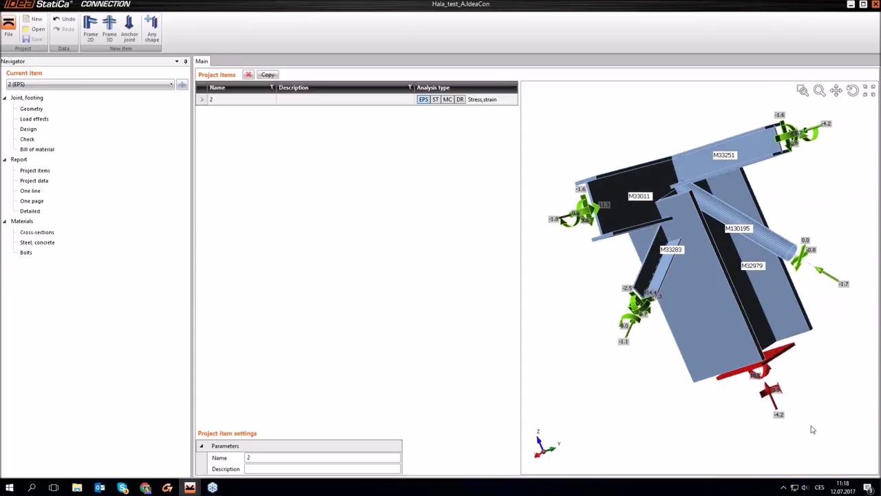
pyautogui.moveTo(811, 435); pyautogui.dragTo(775, 239, button='right')
pyautogui.scroll(3, 774, 239)
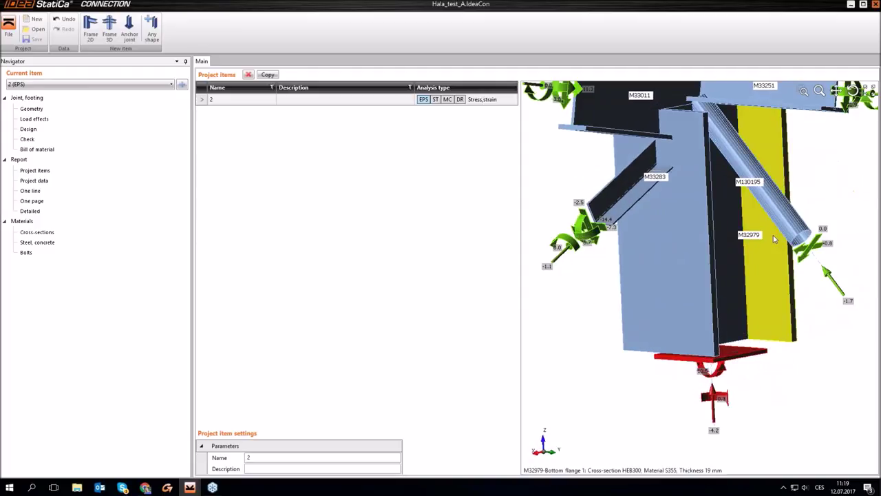
pyautogui.scroll(-3, 755, 228)
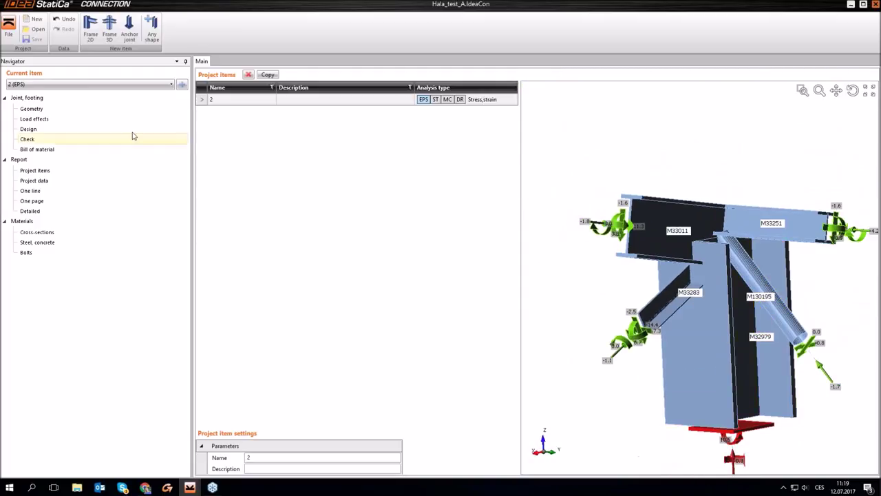
pyautogui.click(30, 121)
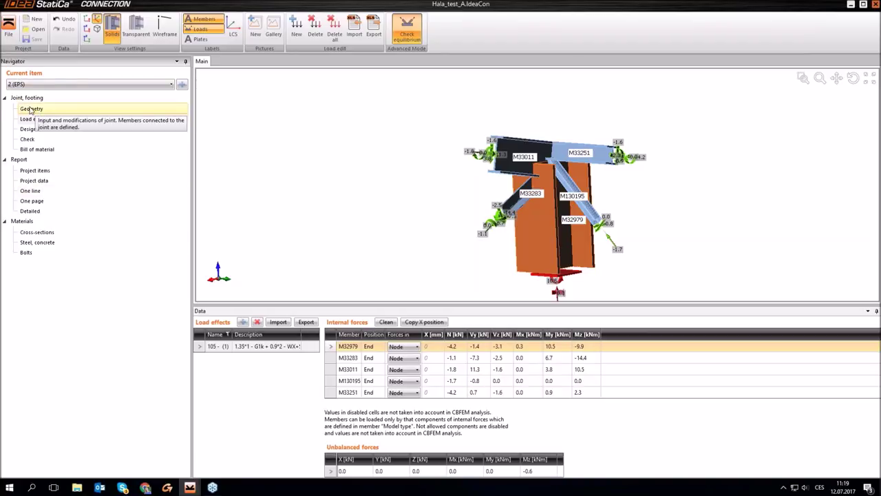
# Open the joint geometry and set the model type of angle brace M33283 to N-Vy-Vz
pyautogui.click(30, 110)
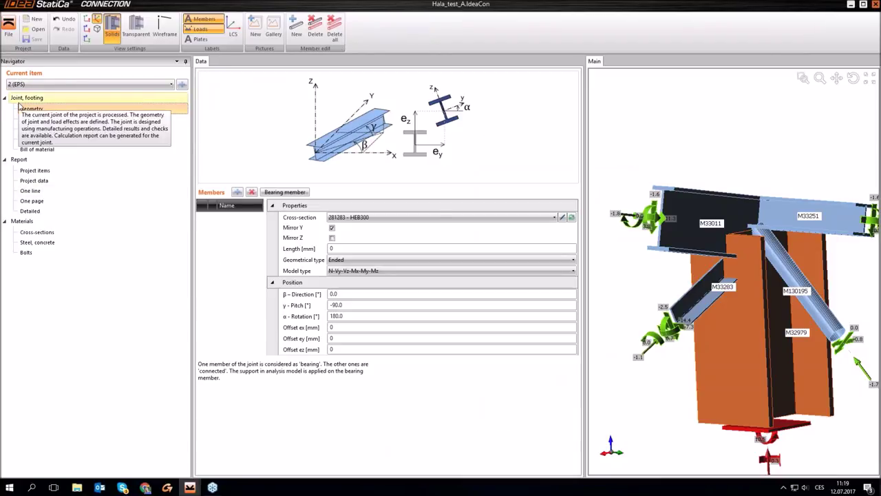
pyautogui.scroll(2, 734, 288)
pyautogui.scroll(-1, 773, 345)
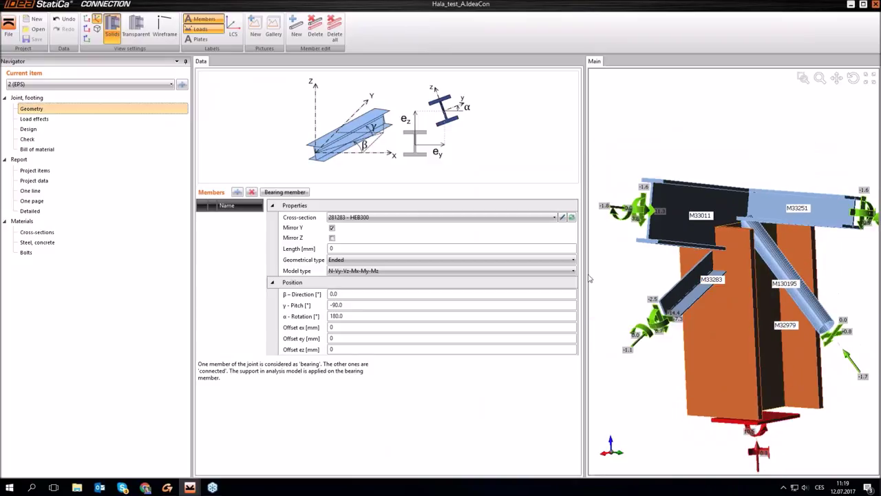
pyautogui.moveTo(583, 275); pyautogui.dragTo(542, 275)
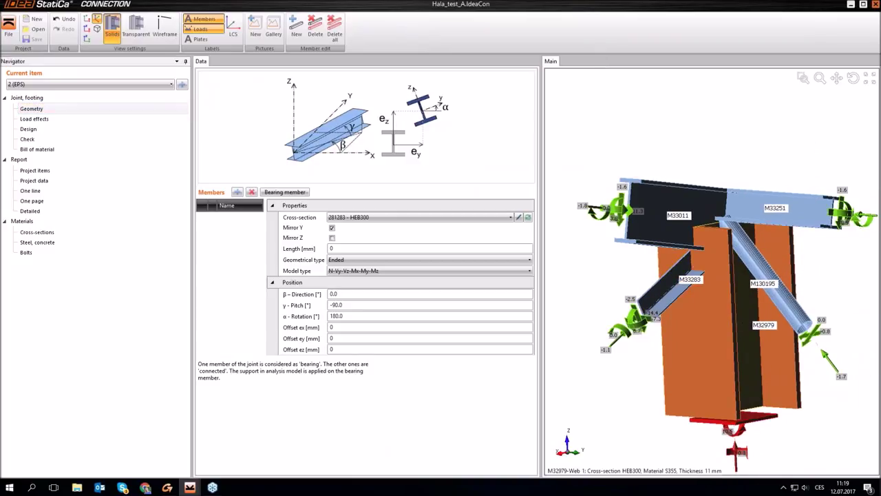
pyautogui.moveTo(740, 322); pyautogui.dragTo(707, 288, button='middle')
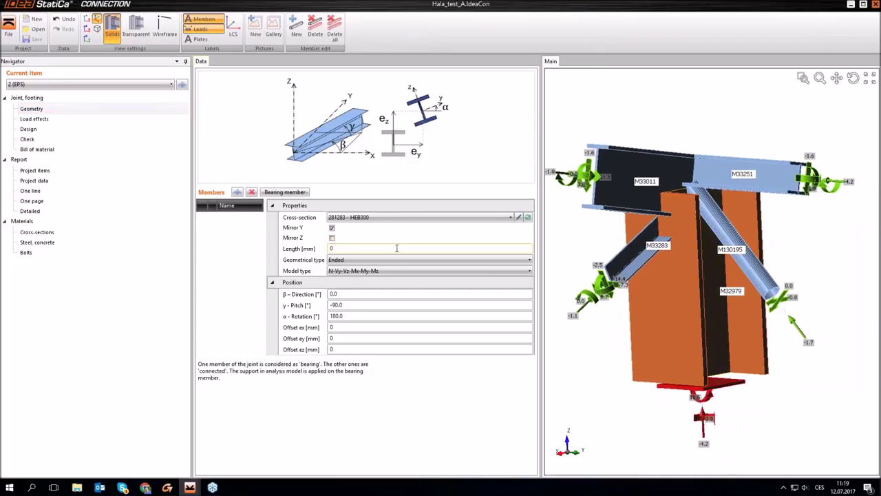
pyautogui.click(31, 118)
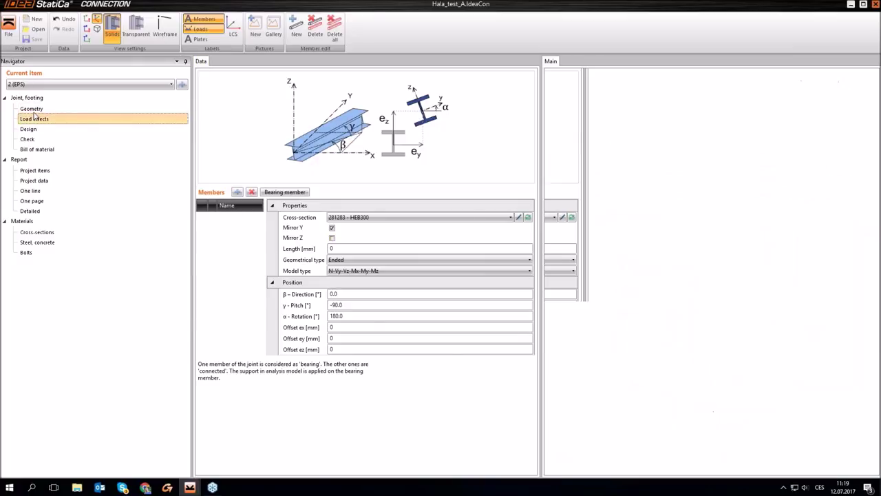
pyautogui.click(31, 109)
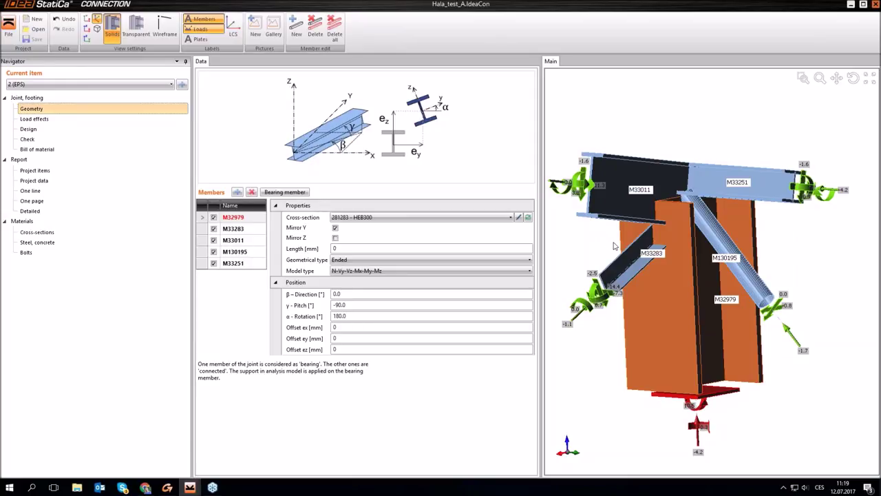
pyautogui.click(202, 229)
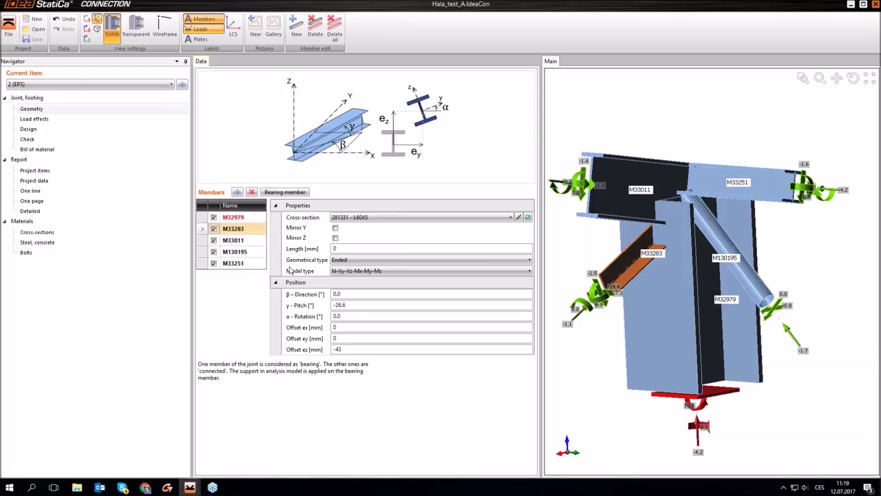
pyautogui.click(343, 271)
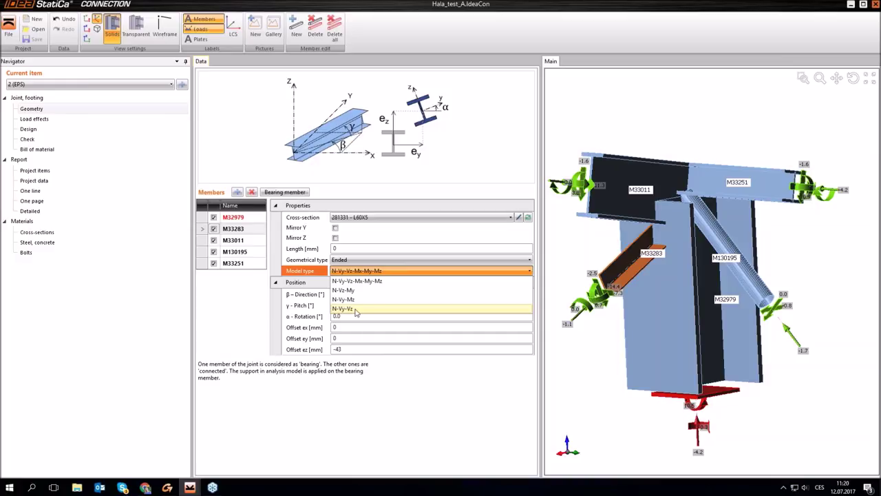
pyautogui.click(354, 309)
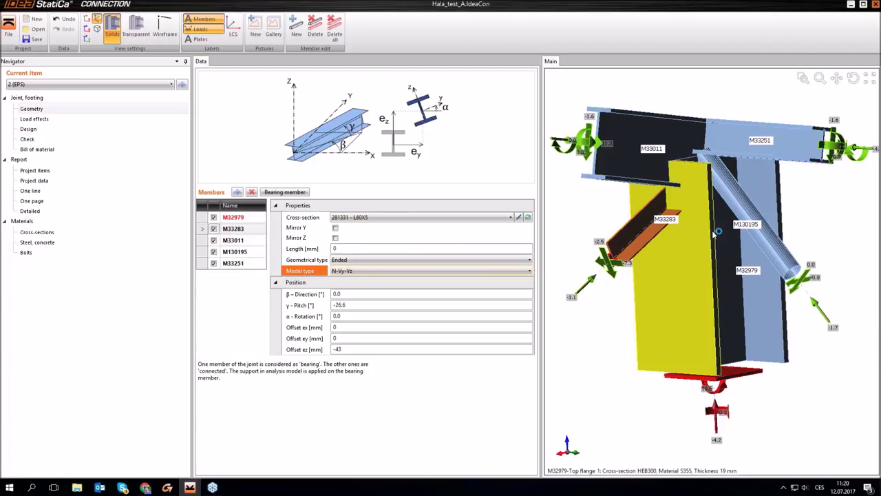
# Set the model type of the tubular brace M130195 to N-Vy-Vz
pyautogui.click(238, 251)
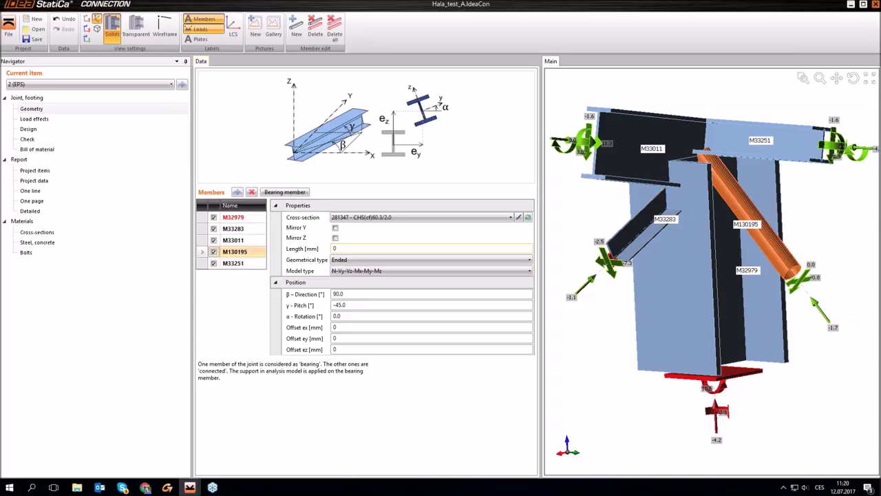
pyautogui.click(396, 271)
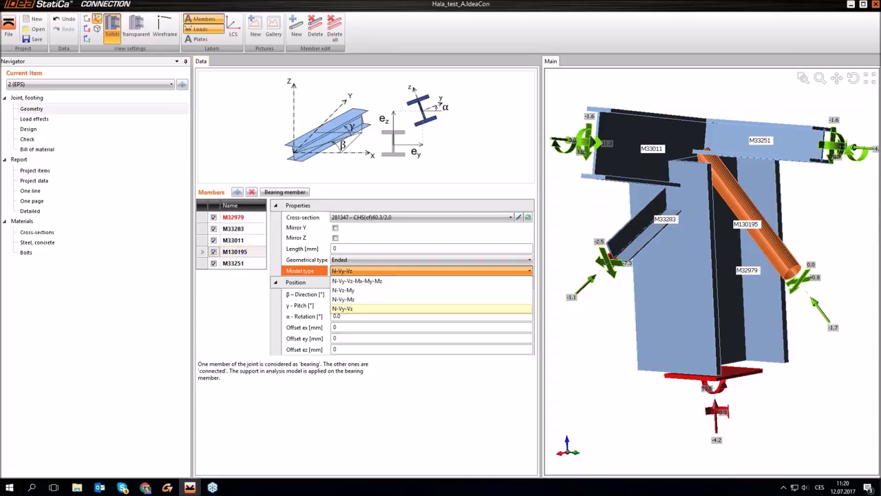
pyautogui.click(346, 309)
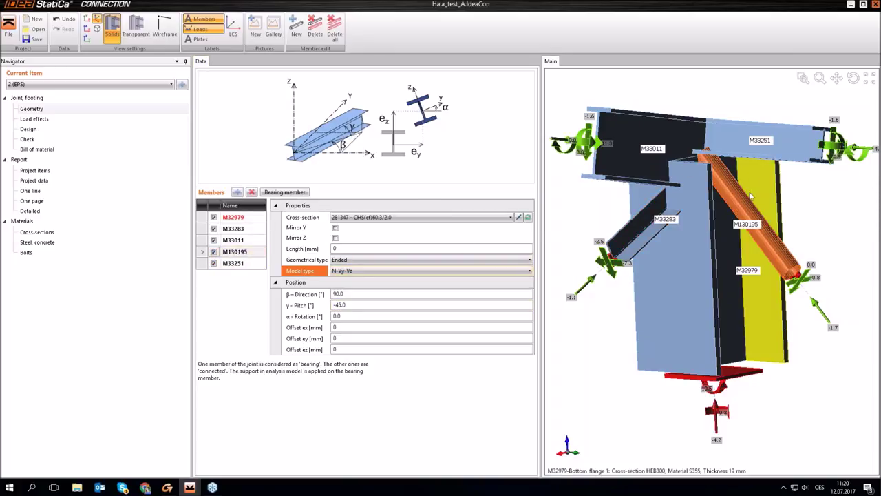
pyautogui.scroll(-2, 815, 295)
pyautogui.moveTo(814, 295); pyautogui.dragTo(792, 314, button='right')
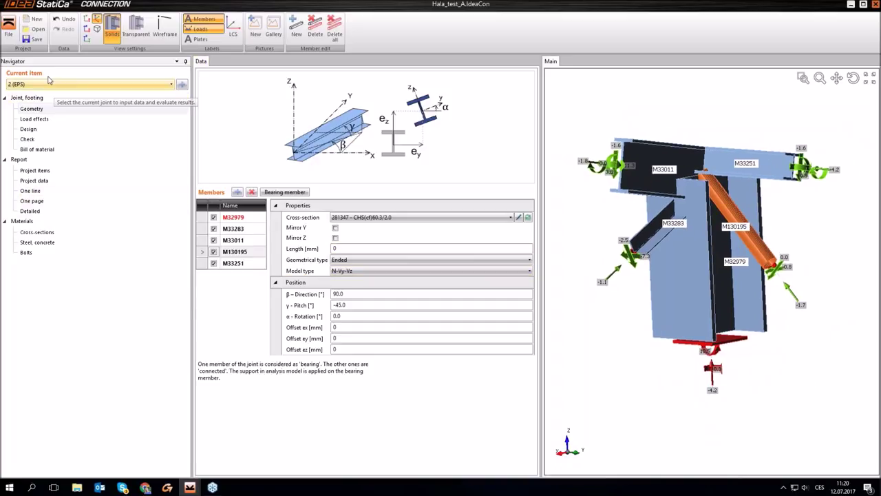
# Add a cut operation in the joint design that trims column M32979 by beam M33011
pyautogui.click(27, 130)
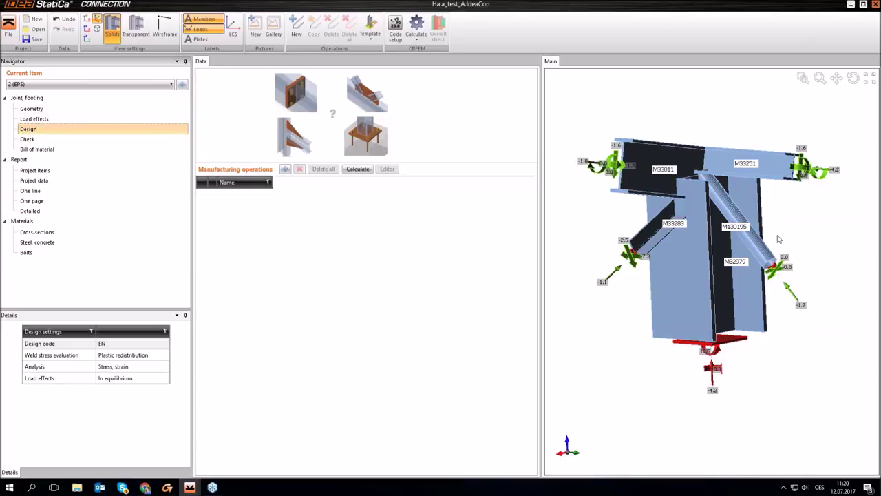
pyautogui.moveTo(645, 251); pyautogui.dragTo(667, 311, button='middle')
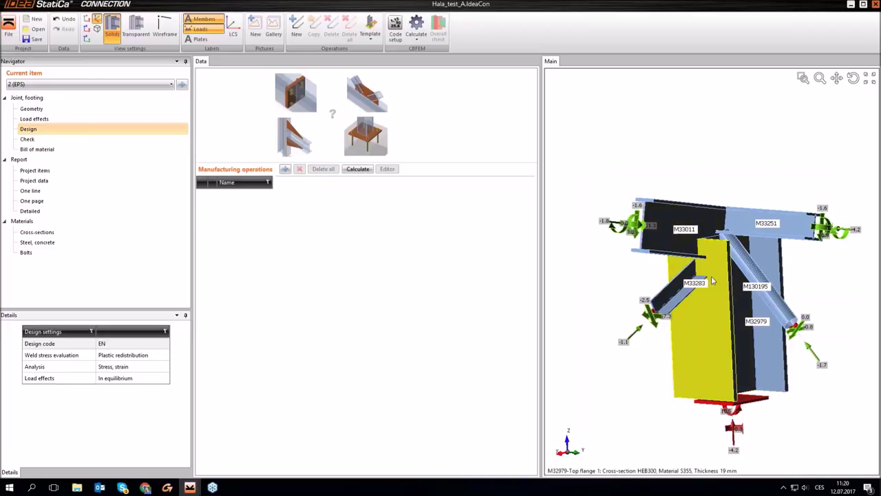
pyautogui.moveTo(666, 314); pyautogui.dragTo(715, 330, button='right')
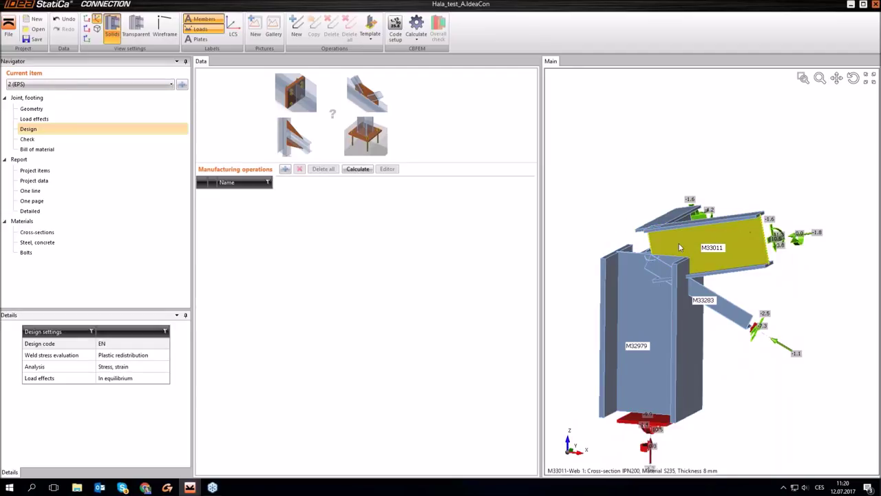
pyautogui.click(285, 169)
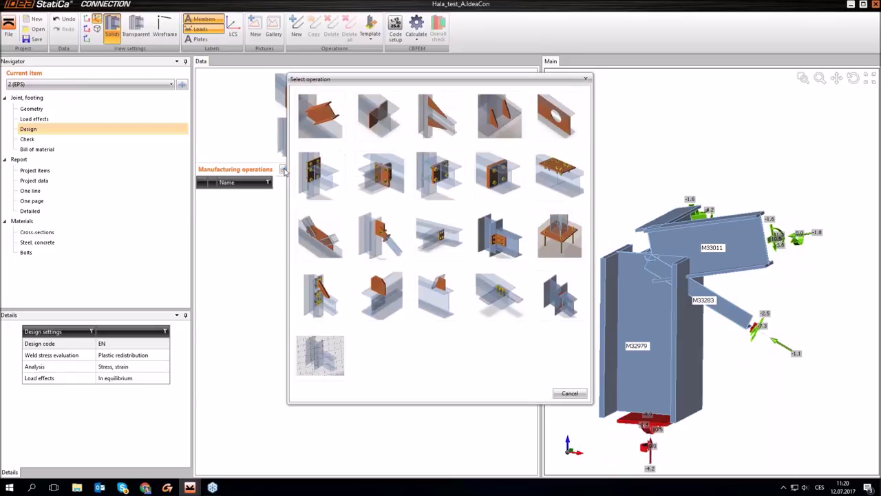
pyautogui.click(320, 111)
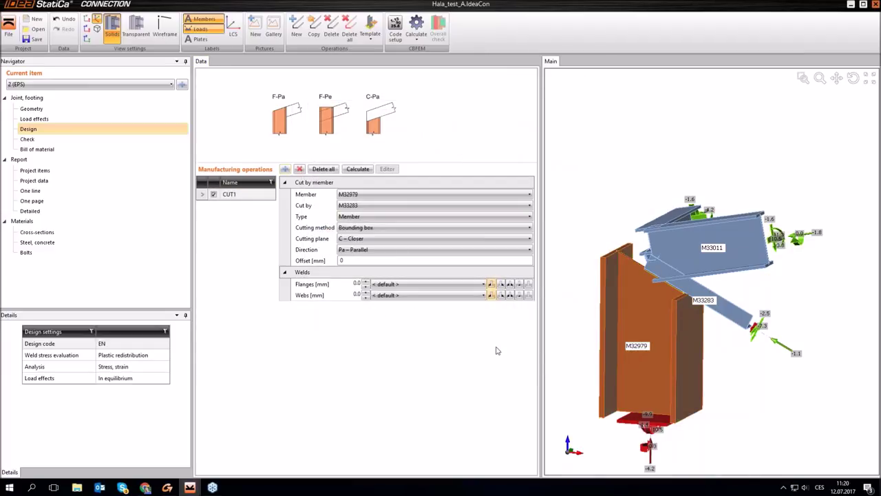
pyautogui.click(366, 196)
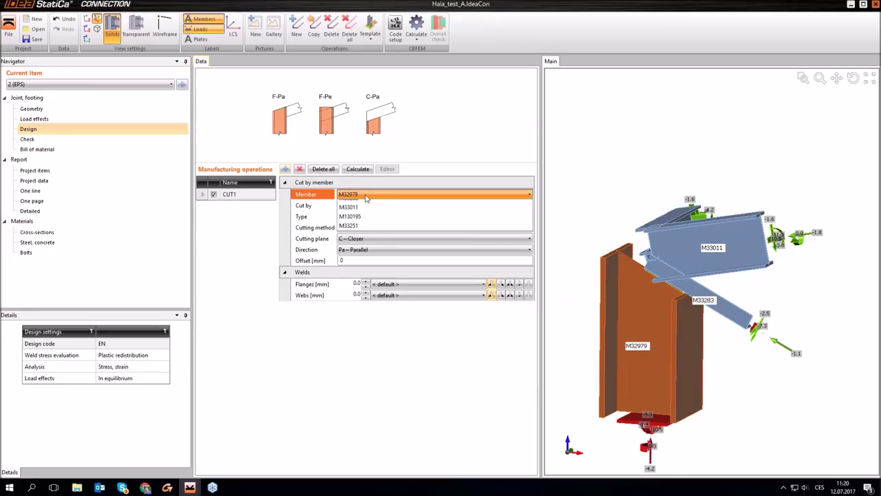
pyautogui.click(357, 209)
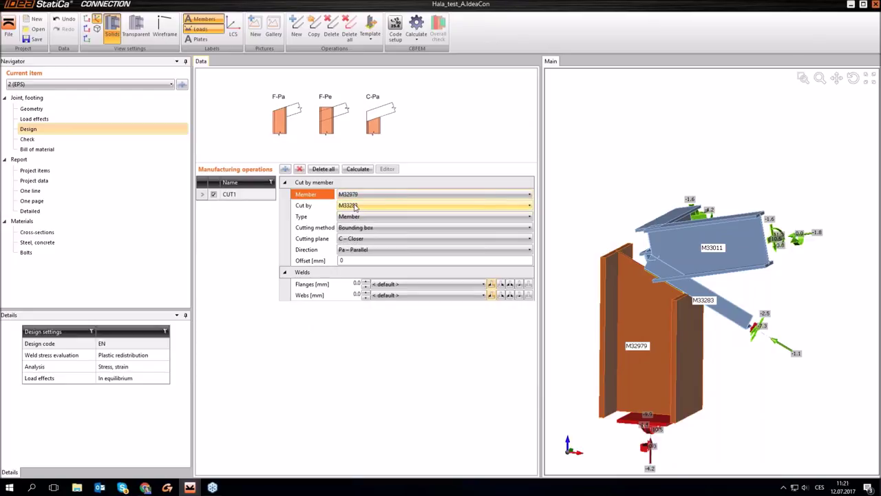
pyautogui.click(356, 206)
pyautogui.click(359, 225)
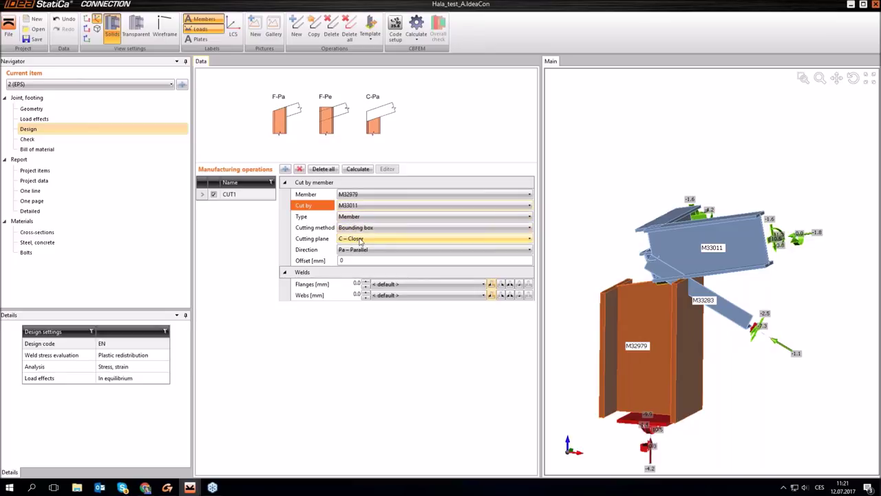
# Set the column cut's cutting plane to F – Farther with an offset of 50 mm
pyautogui.click(360, 239)
pyautogui.click(374, 259)
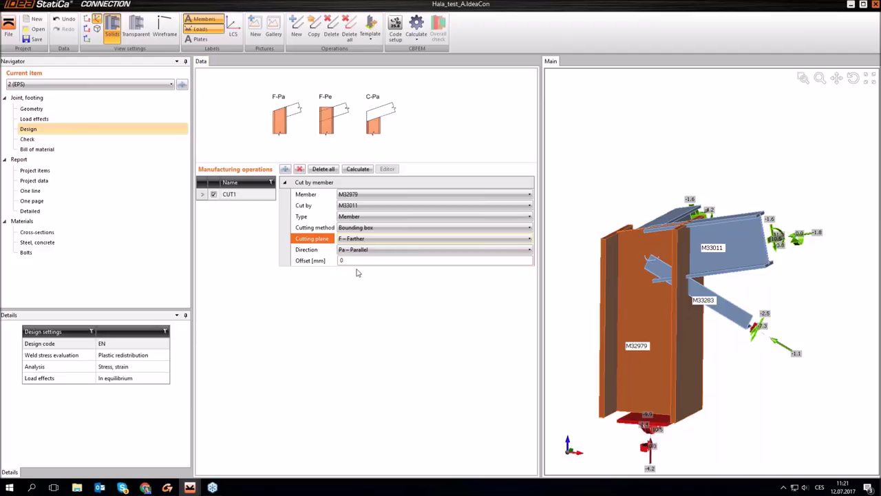
pyautogui.click(329, 264)
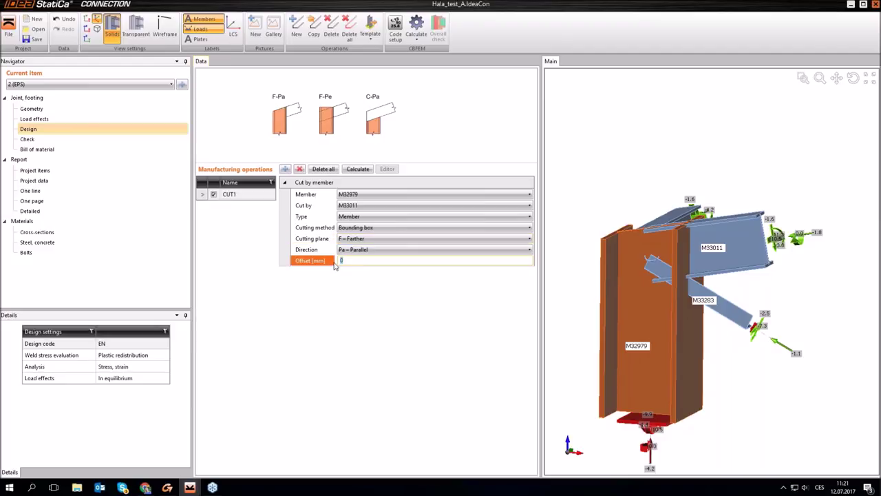
pyautogui.write('50')
pyautogui.press('Return')
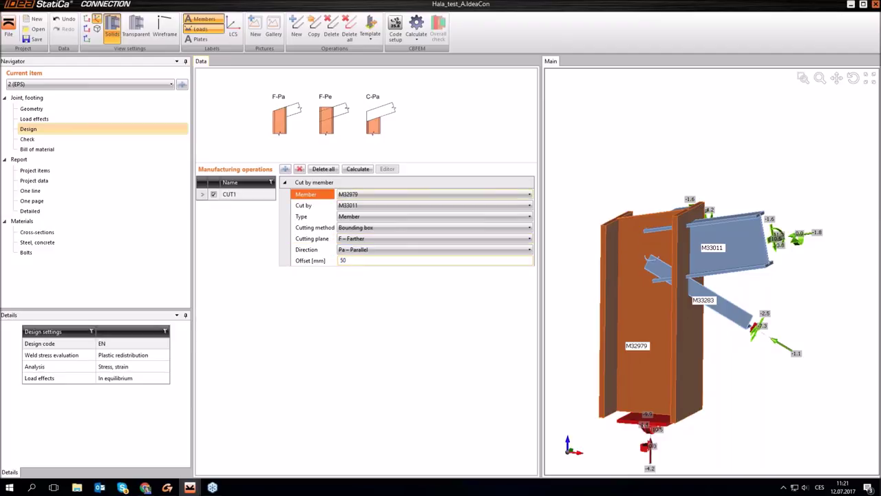
pyautogui.moveTo(764, 359); pyautogui.dragTo(715, 398, button='right')
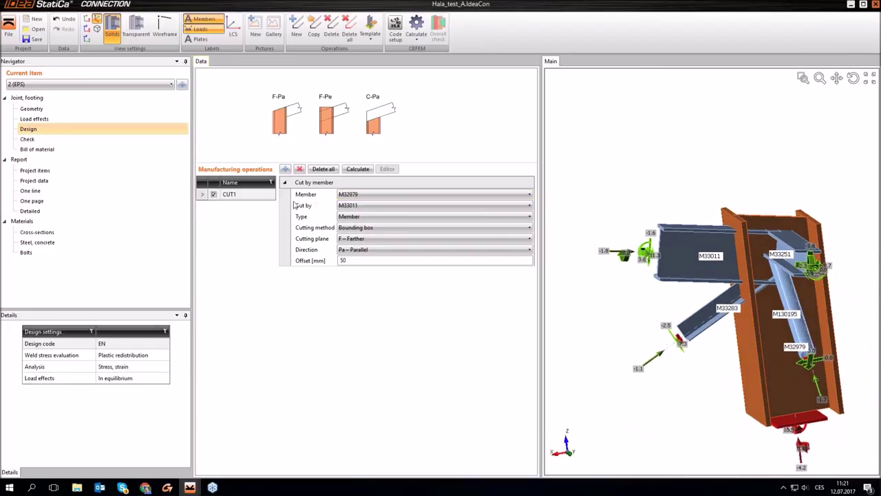
# Add an end plate operation using M16 6.8 bolts
pyautogui.click(285, 168)
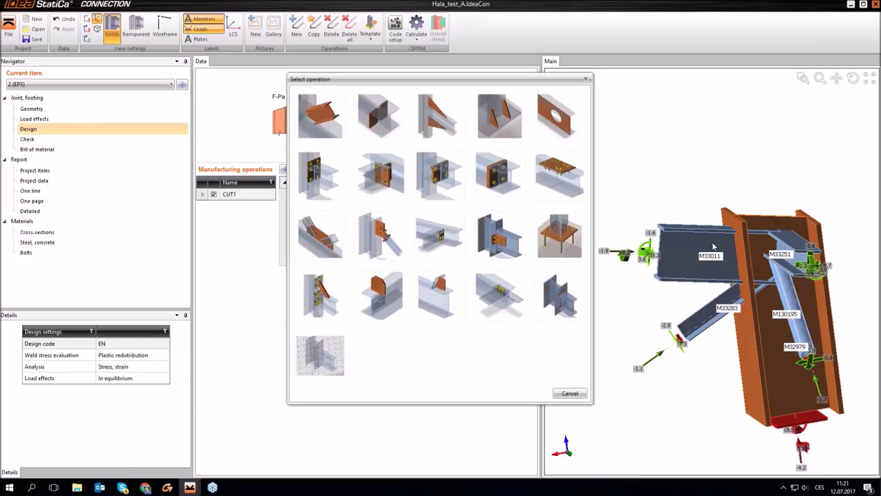
pyautogui.click(318, 170)
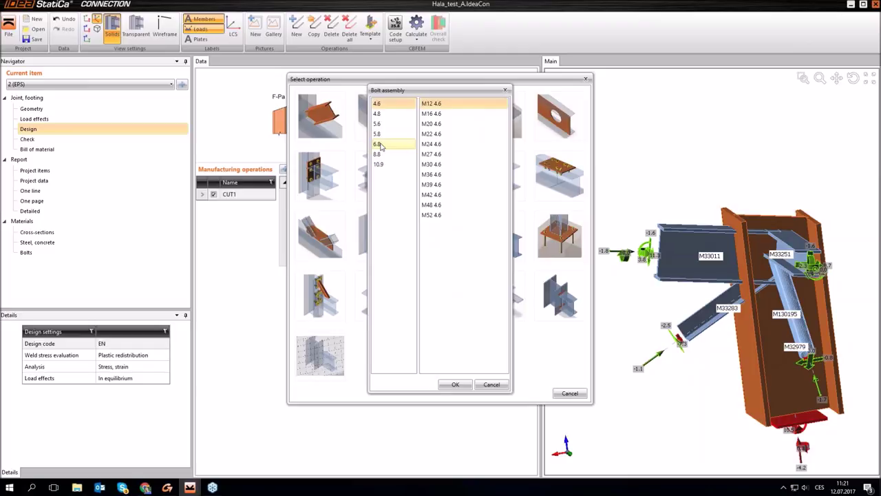
pyautogui.click(380, 145)
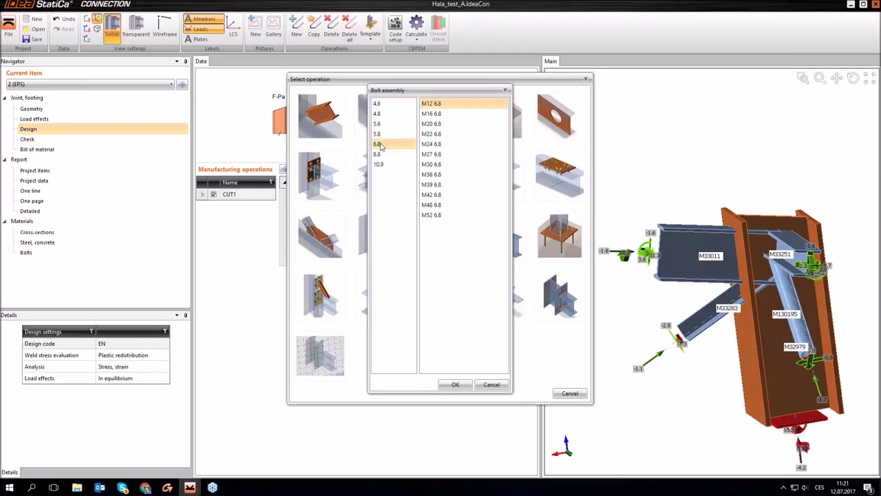
pyautogui.click(437, 114)
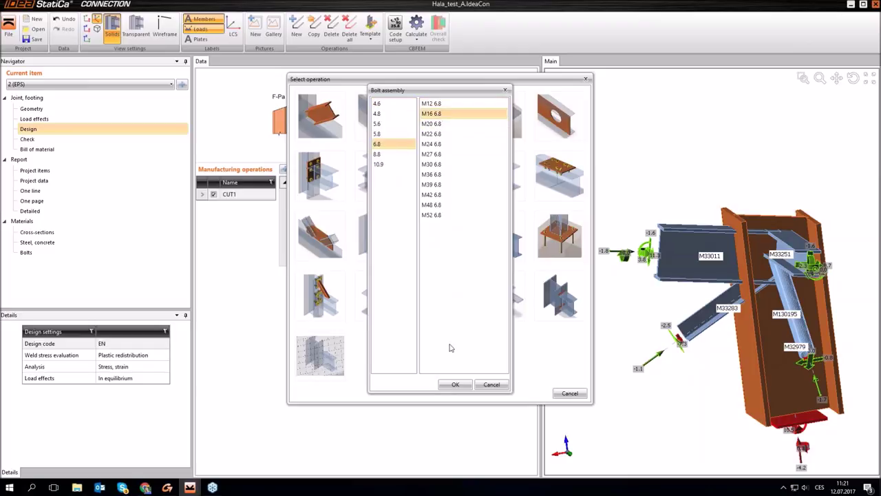
pyautogui.click(455, 385)
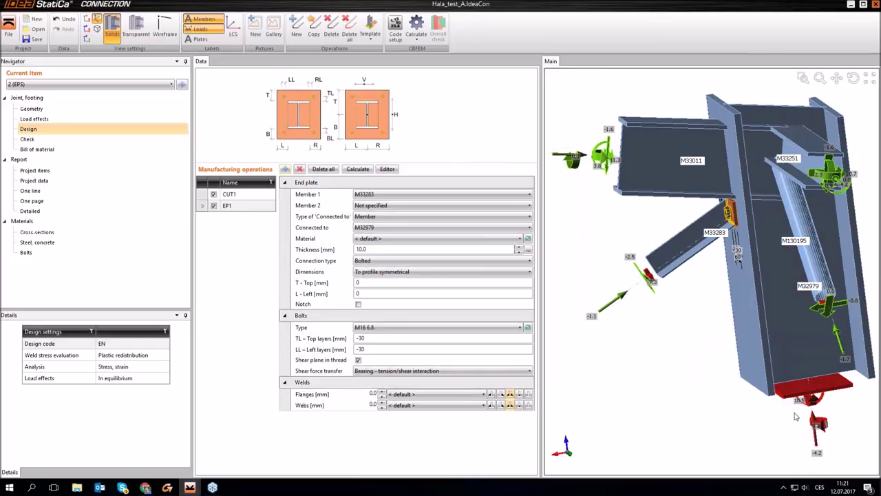
# Assign the end plate to beam M33011 and connect it to column M32979
pyautogui.scroll(5, 719, 220)
pyautogui.scroll(-3, 712, 221)
pyautogui.click(379, 196)
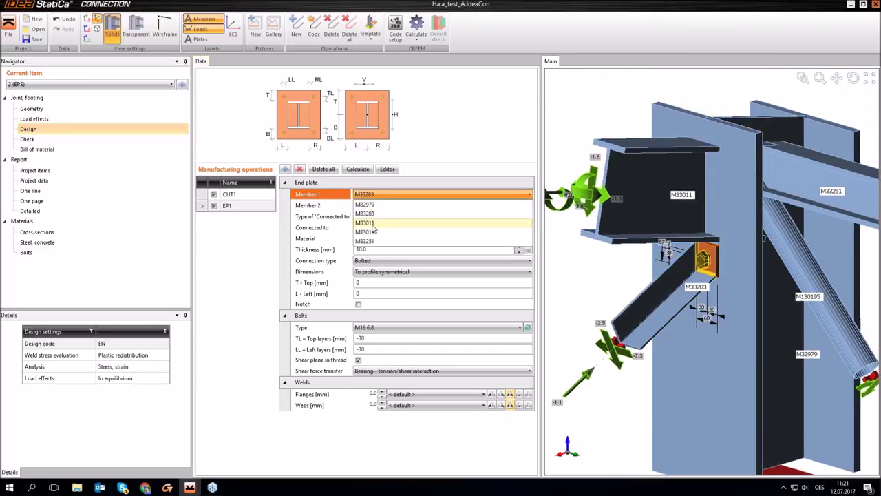
pyautogui.click(372, 224)
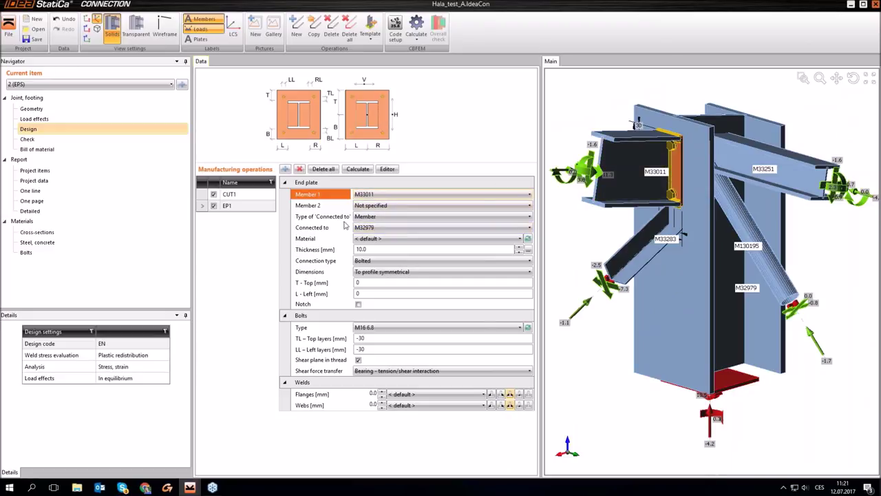
pyautogui.click(371, 227)
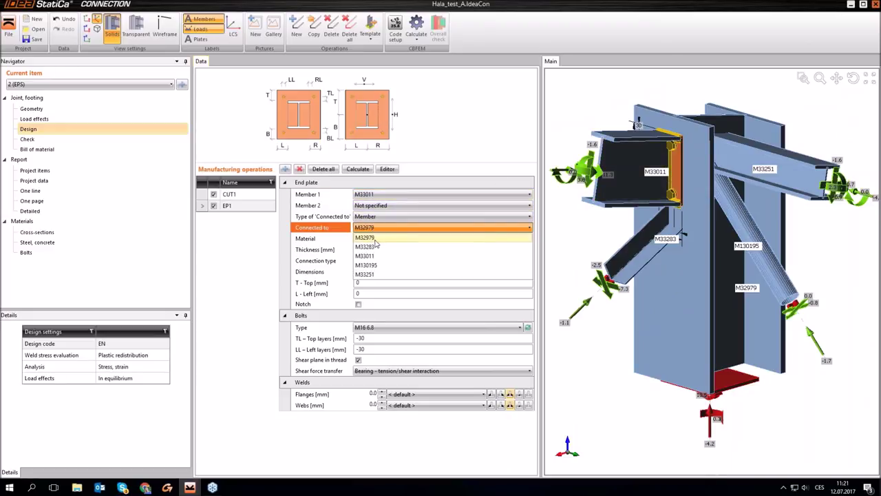
pyautogui.click(375, 238)
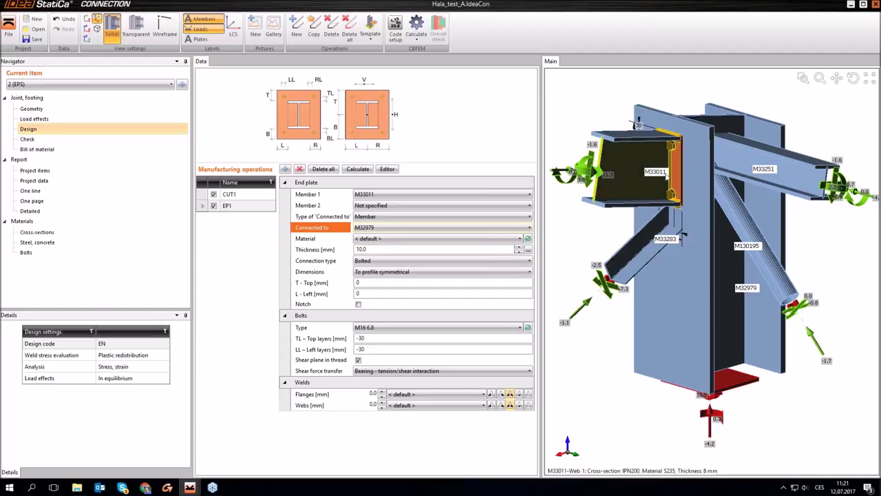
# Size the end plate relative to the profile, extending it 10 mm top, 30 mm left, 180 mm bottom and 30 mm right
pyautogui.click(375, 271)
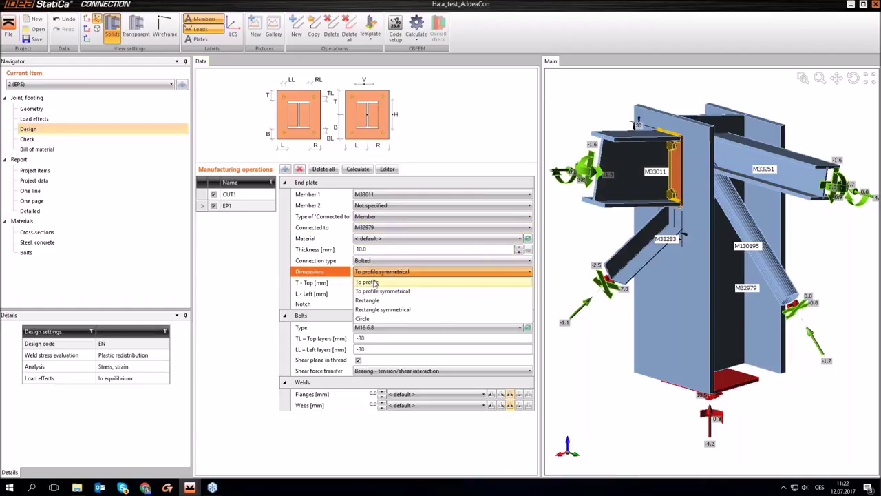
pyautogui.click(378, 282)
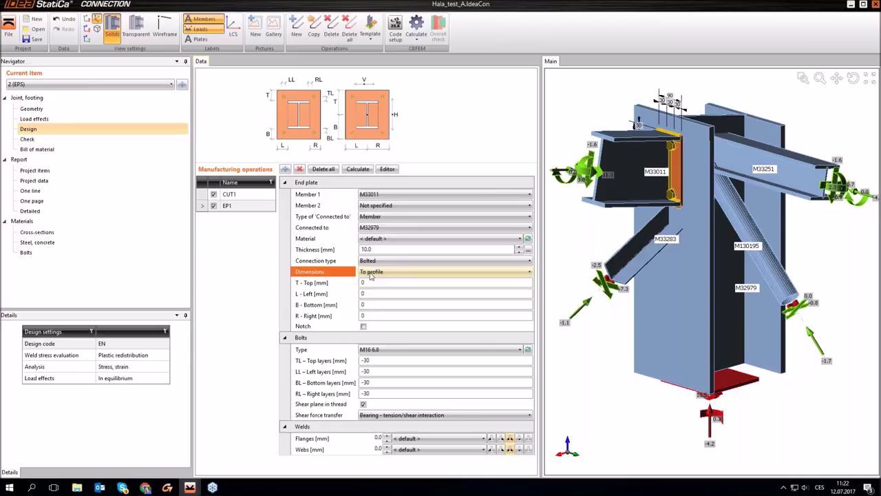
pyautogui.click(347, 284)
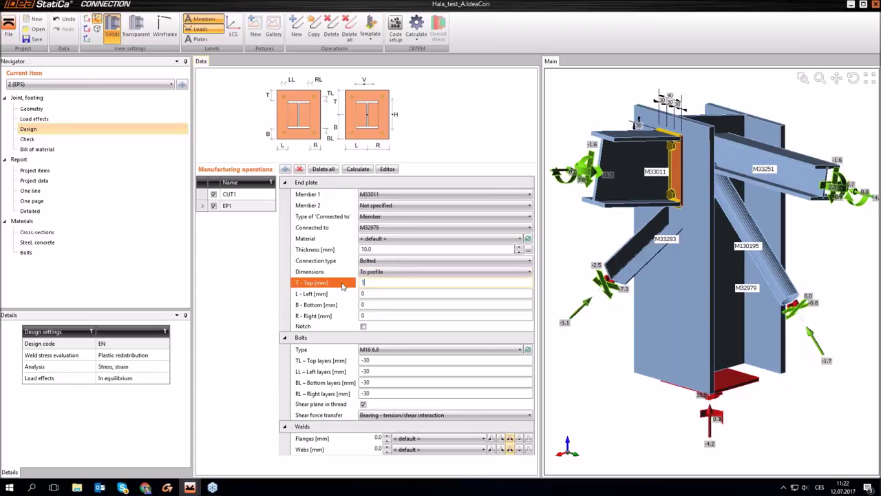
pyautogui.press('Tab')
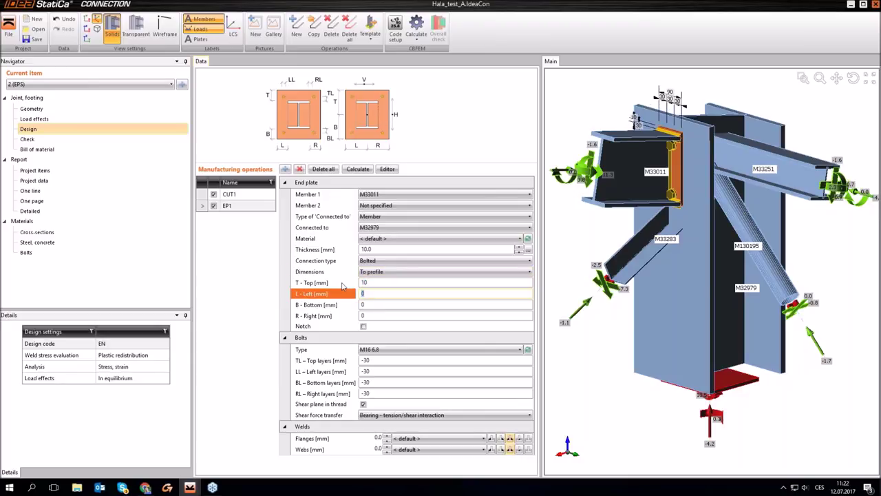
pyautogui.press('Tab')
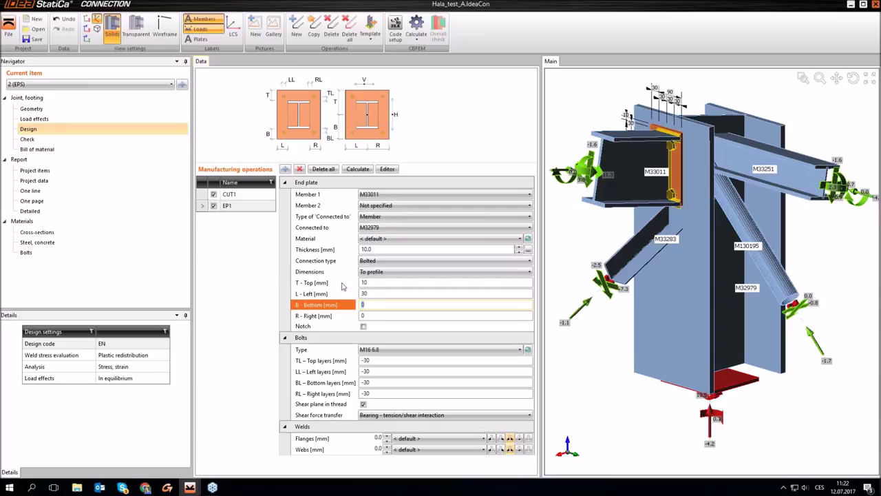
pyautogui.press('Tab')
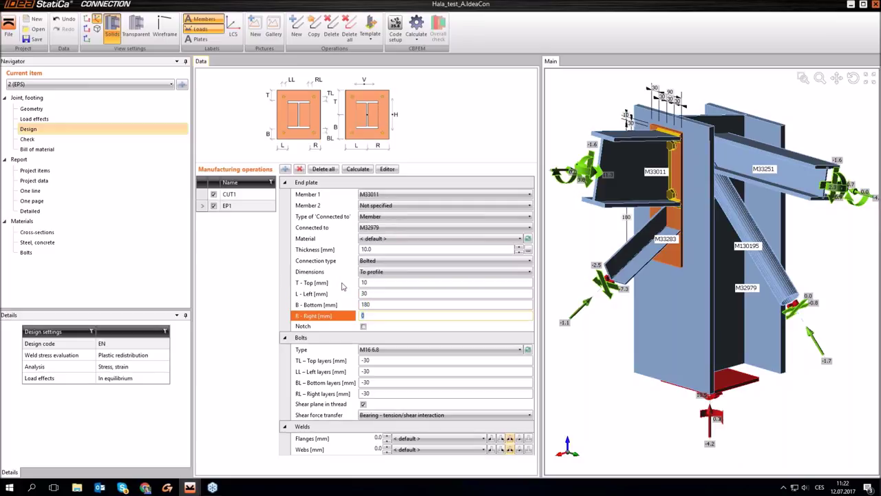
pyautogui.press('Tab')
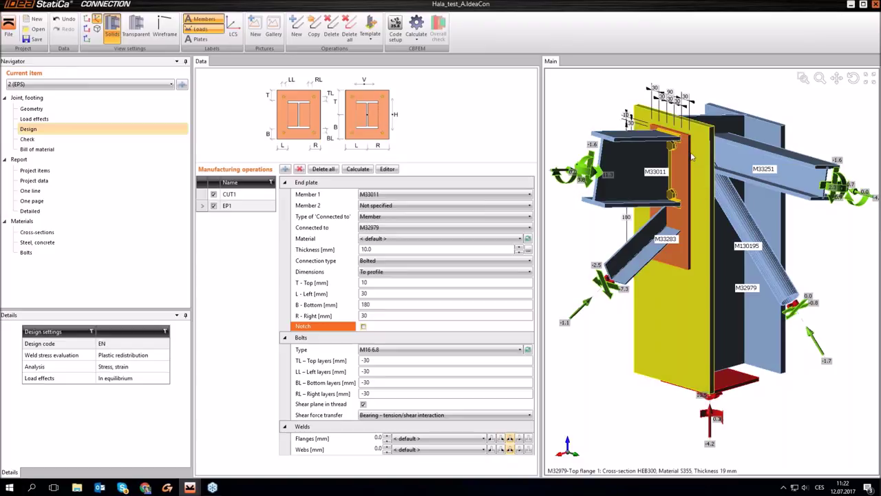
# Set the end plate's bolt layers to -45 top, 0 left, -45 45 130 bottom and 0 right
pyautogui.scroll(4, 670, 306)
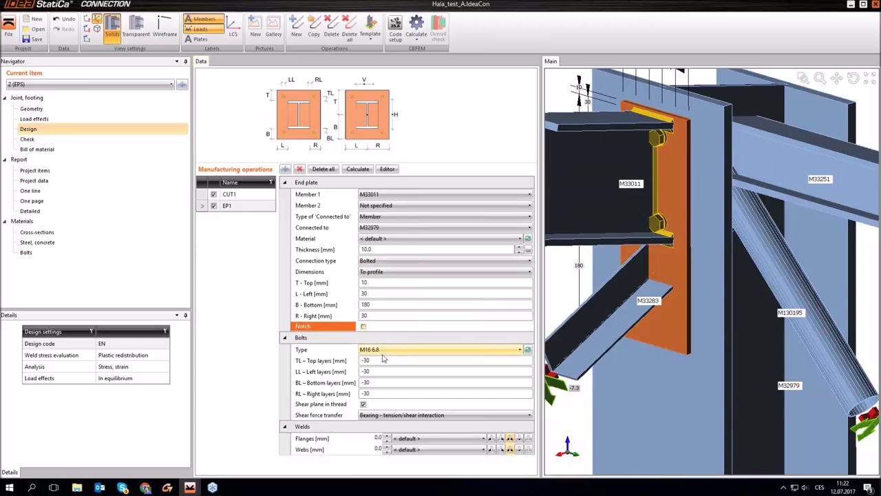
pyautogui.click(348, 363)
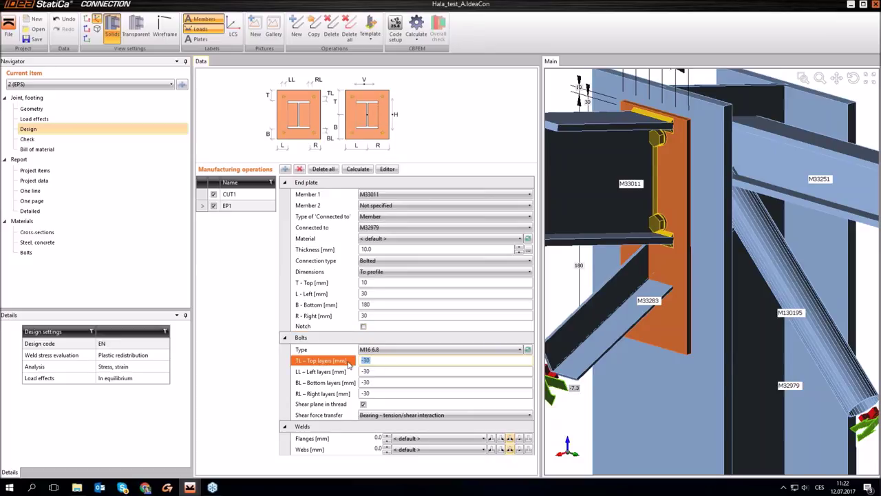
pyautogui.press('Tab')
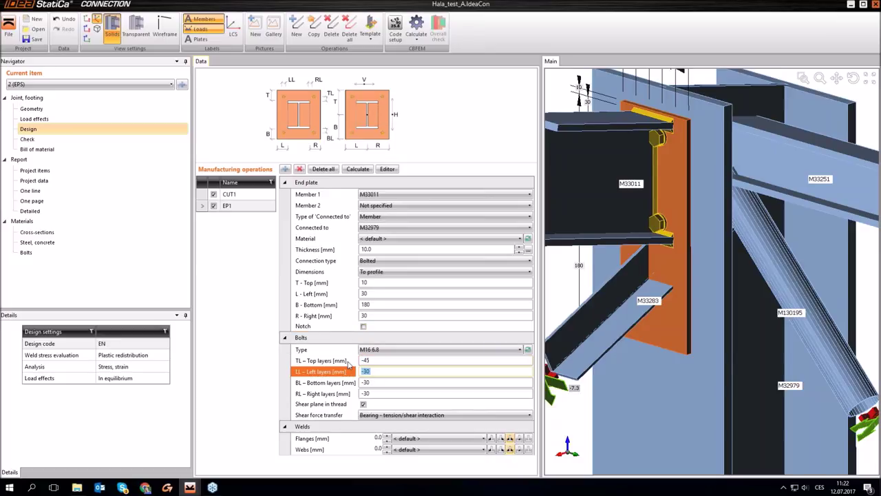
pyautogui.write('0')
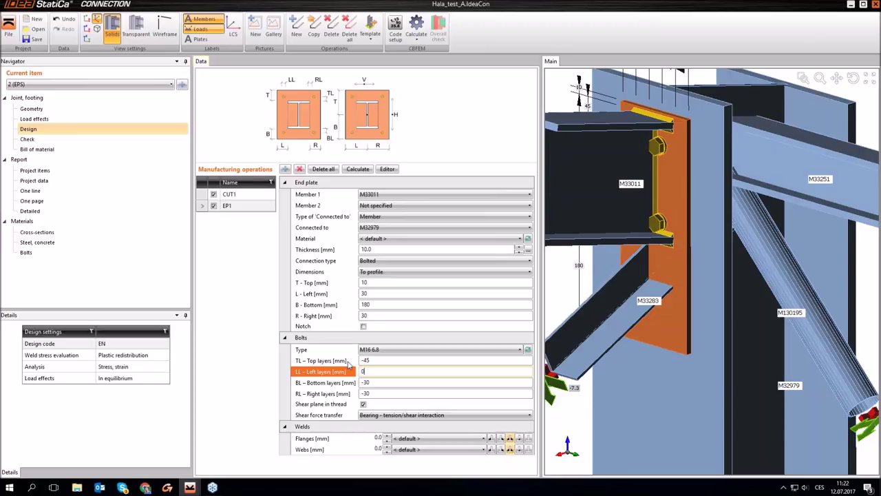
pyautogui.press('Tab')
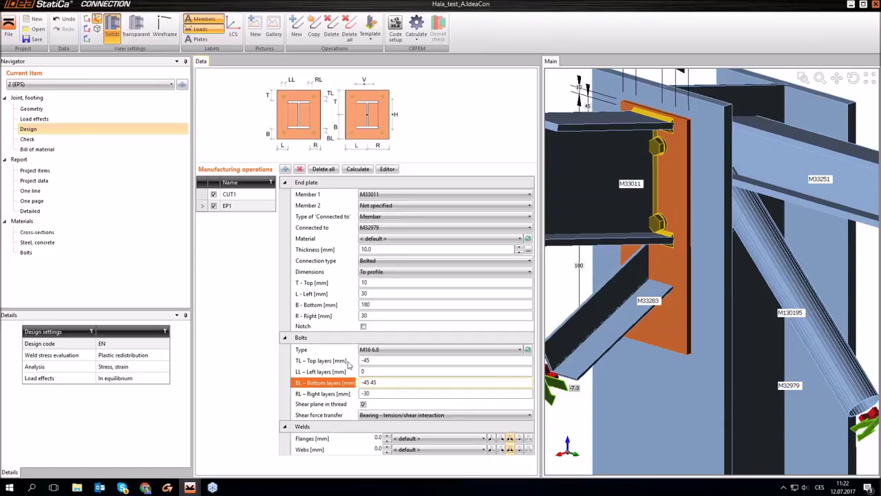
pyautogui.press('Tab')
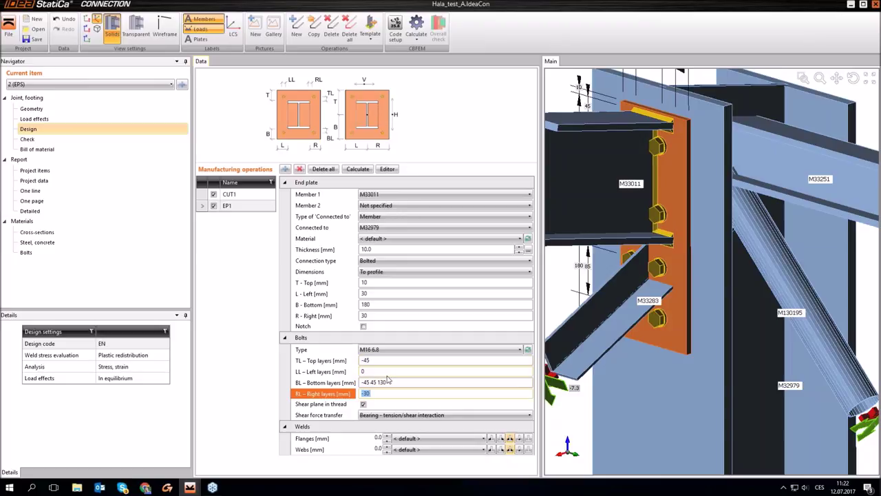
pyautogui.press('Return')
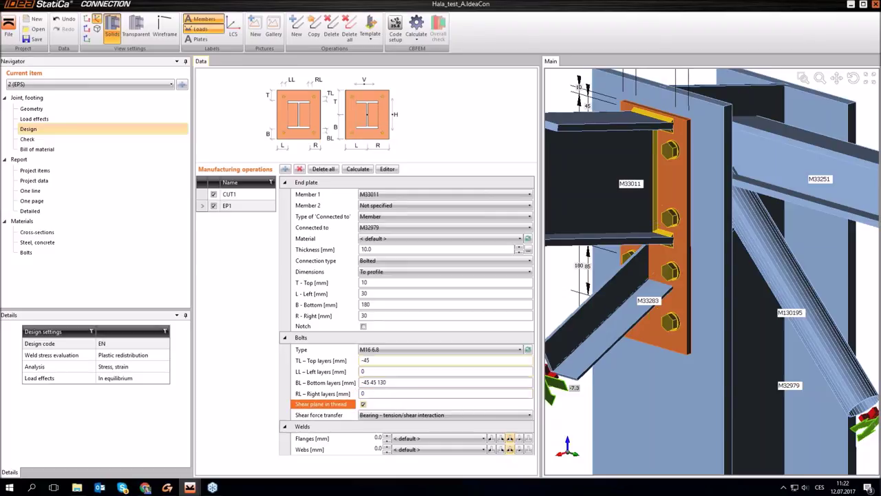
# Add a gusset plate operation for the diagonal member M33283
pyautogui.moveTo(670, 329); pyautogui.dragTo(557, 149, button='right')
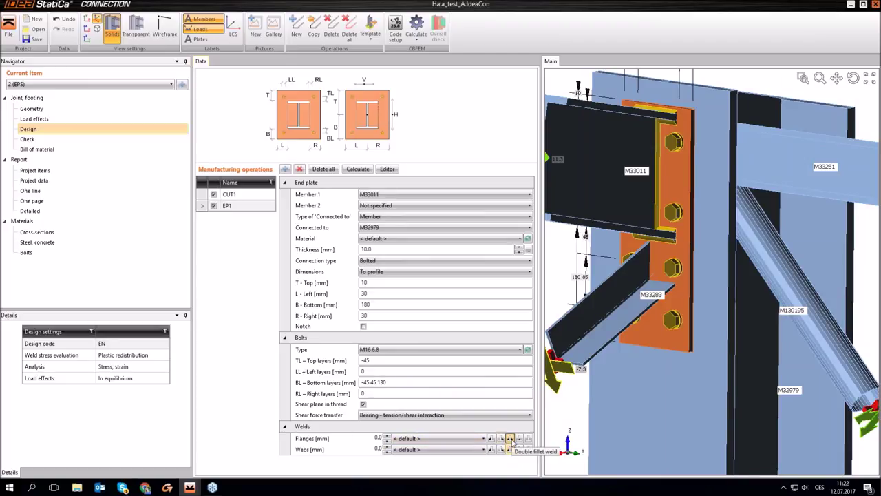
pyautogui.moveTo(671, 302); pyautogui.dragTo(680, 307, button='right')
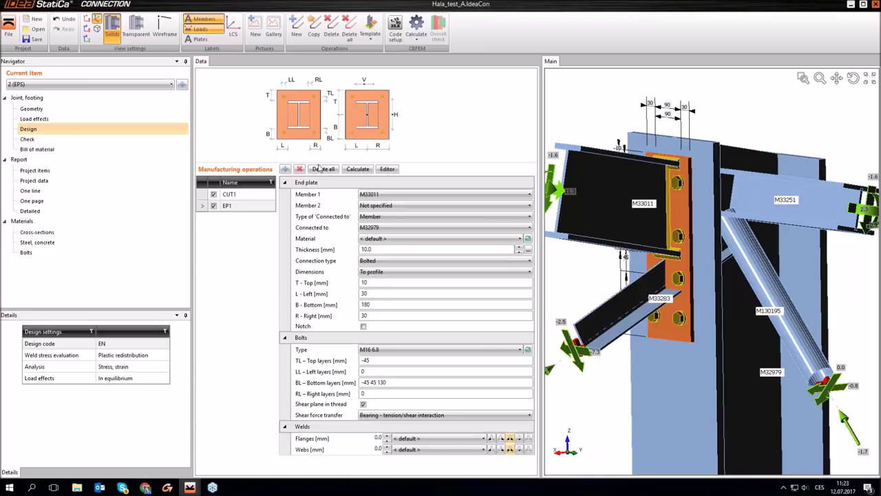
pyautogui.click(285, 169)
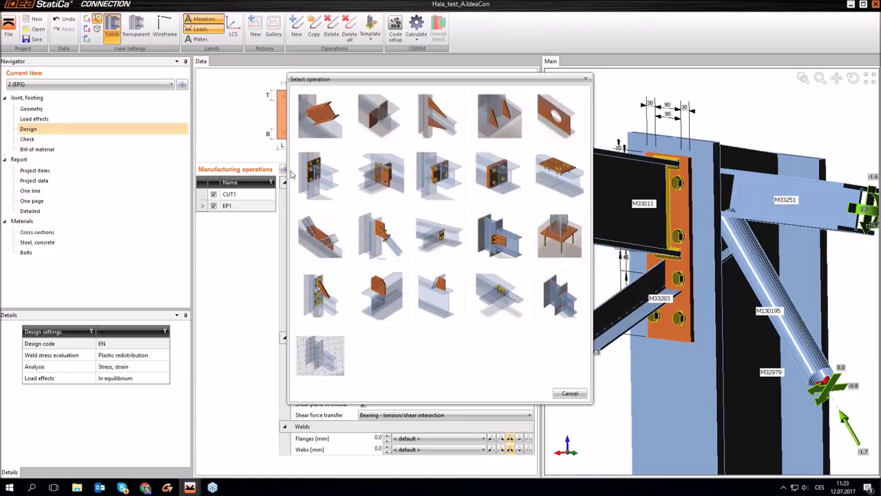
pyautogui.click(321, 238)
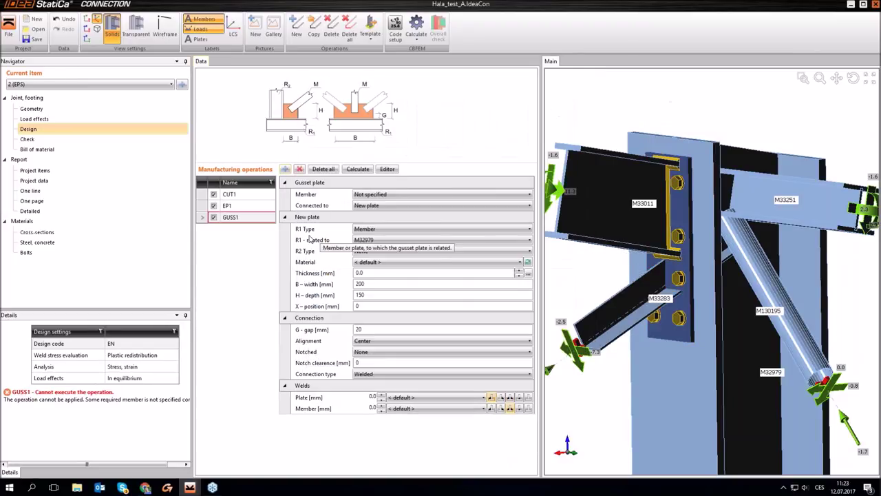
pyautogui.click(372, 195)
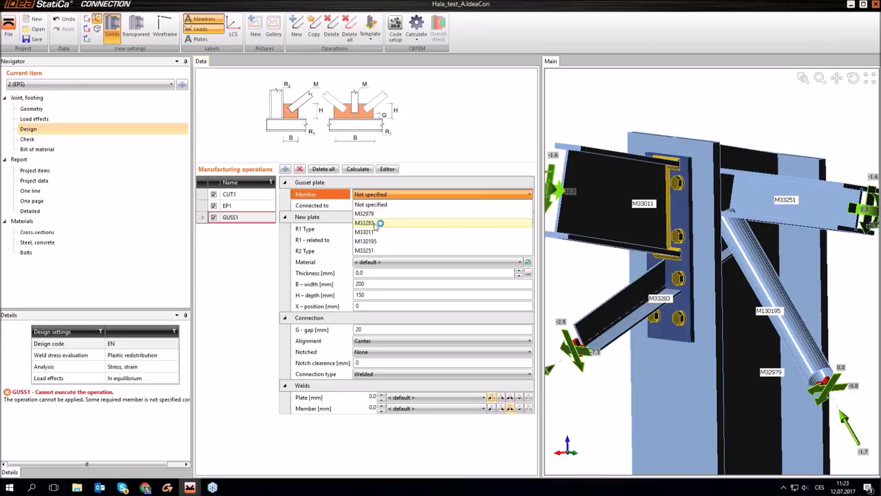
pyautogui.click(378, 224)
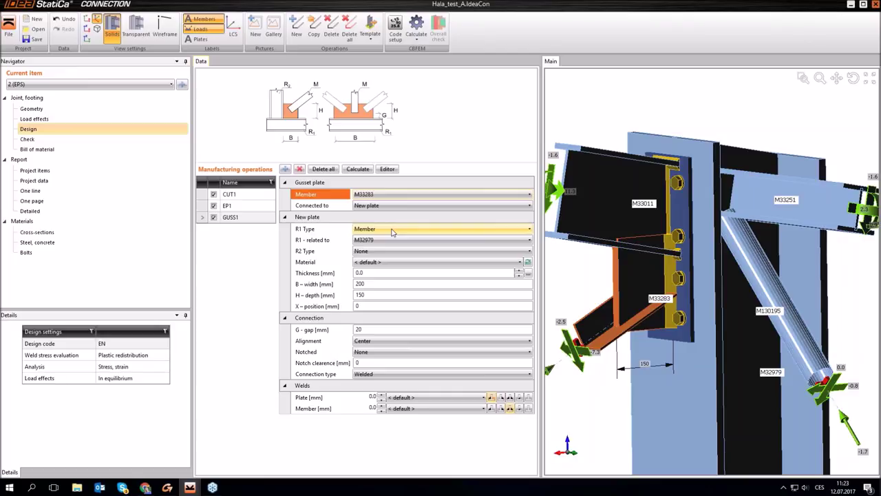
# Relate the gusset plate to beam M33011 as R1 and to the end plate EP1 as R2
pyautogui.click(381, 240)
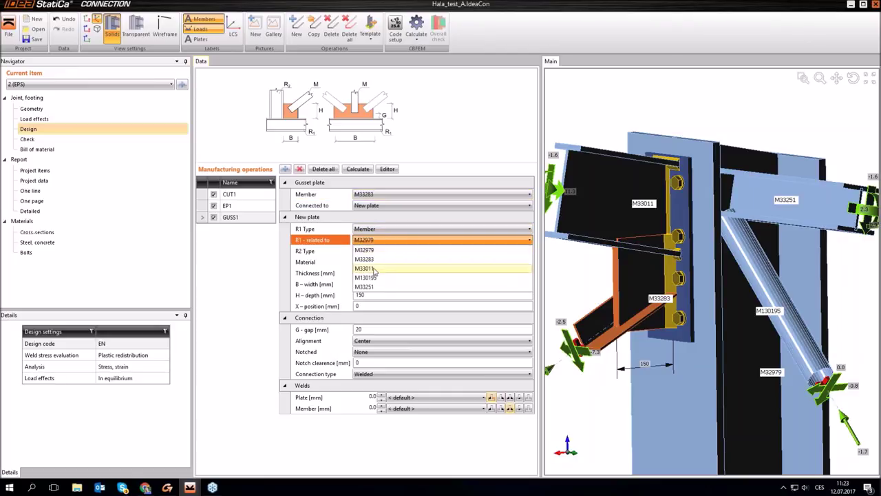
pyautogui.click(375, 272)
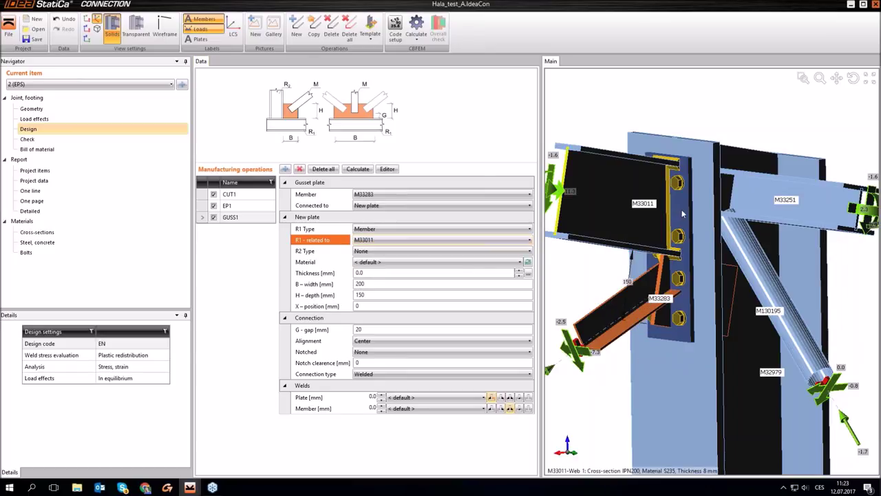
pyautogui.click(369, 252)
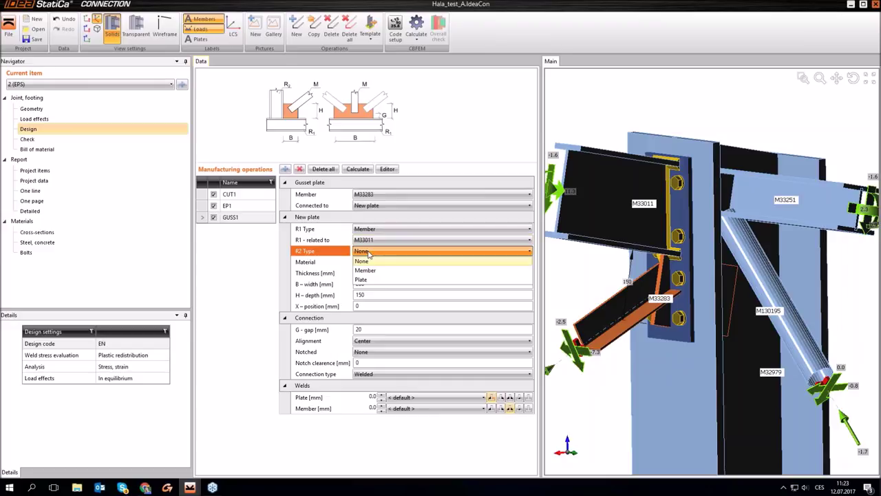
pyautogui.click(372, 266)
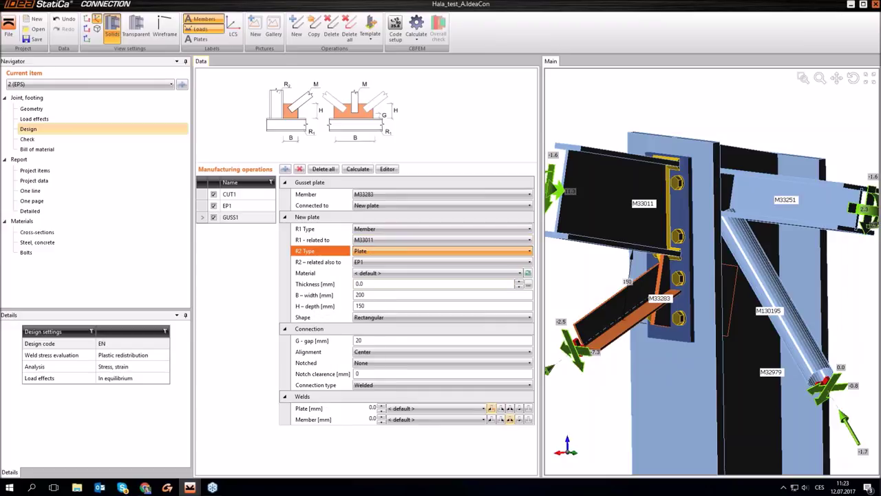
pyautogui.click(368, 266)
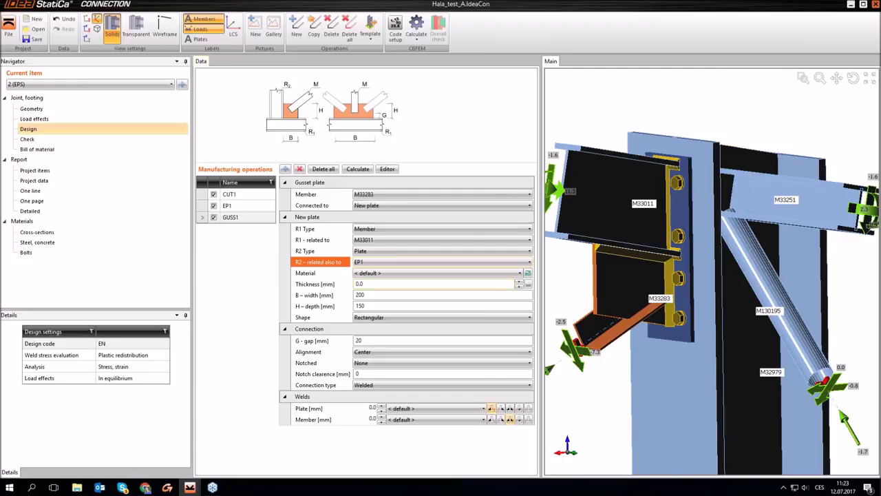
# Set the gusset plate's thickness to 8 mm and its width to 150 mm
pyautogui.click(369, 284)
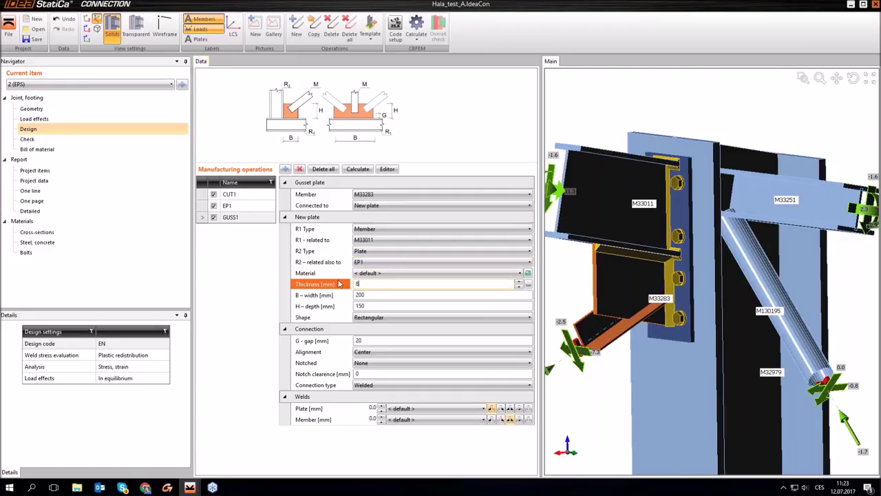
pyautogui.press('Tab')
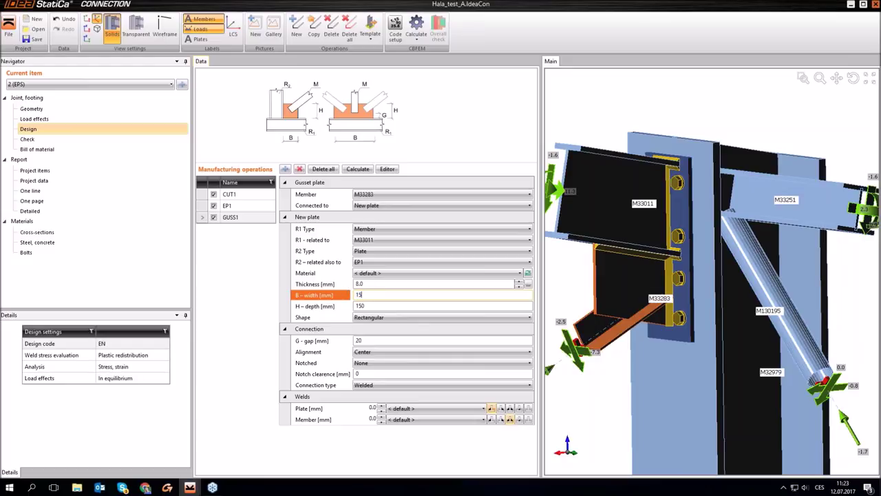
pyautogui.press('Tab')
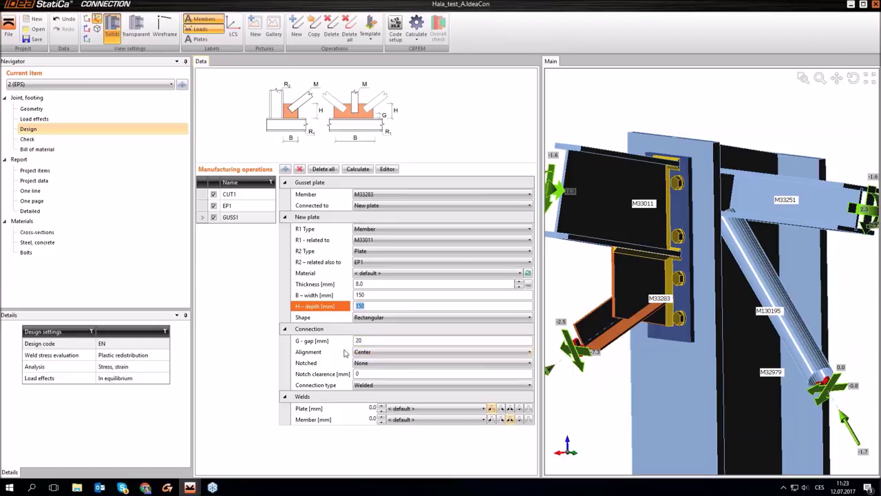
# Set the gusset plate's connection alignment to Rear and its connection type to Bolted
pyautogui.click(370, 352)
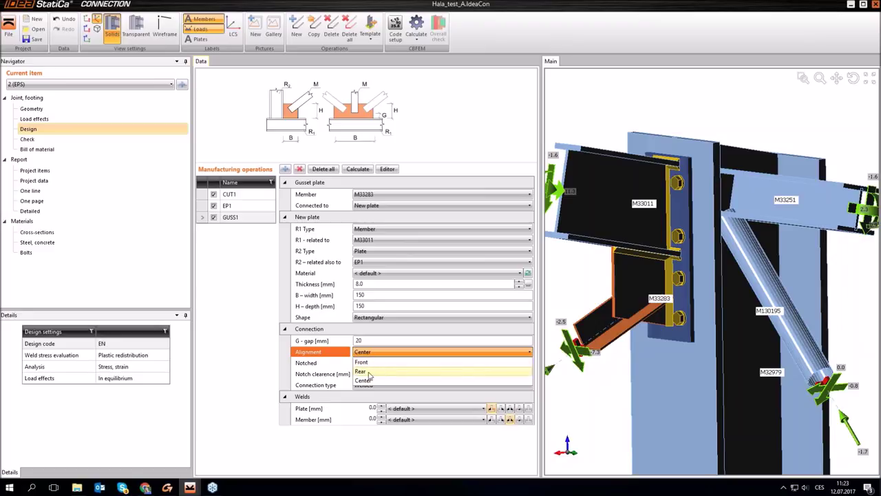
pyautogui.click(369, 372)
pyautogui.scroll(6, 646, 325)
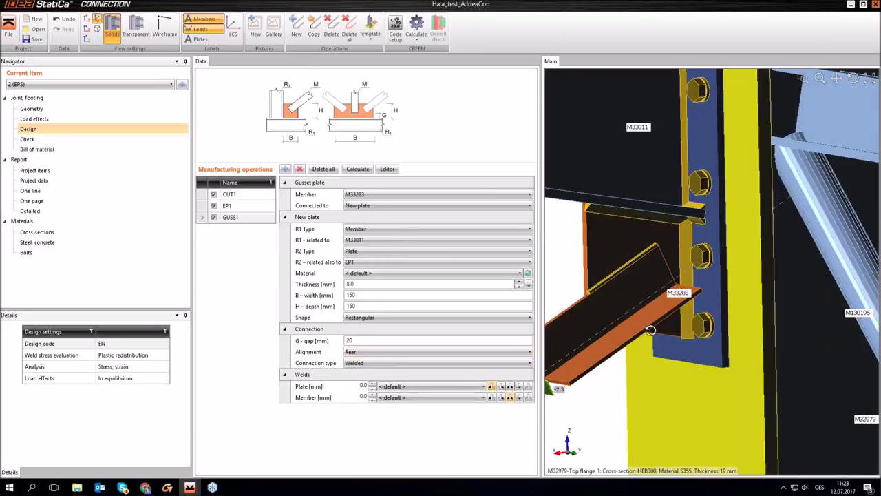
pyautogui.click(364, 365)
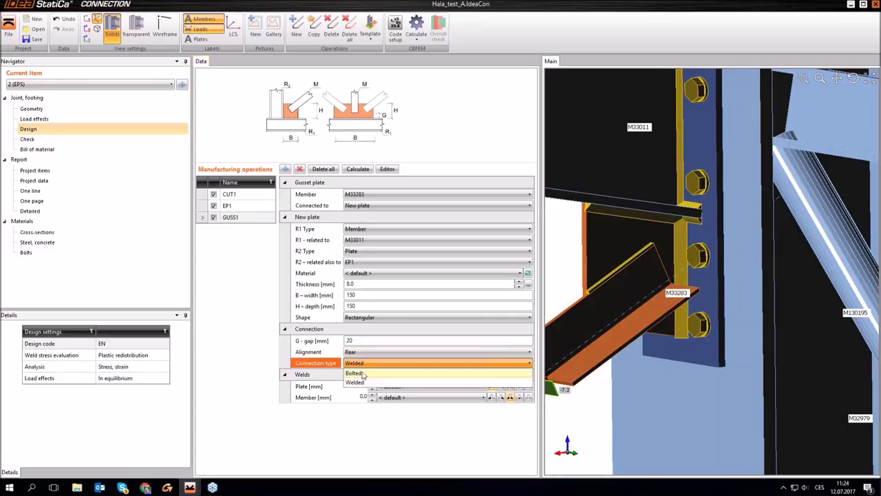
pyautogui.click(364, 374)
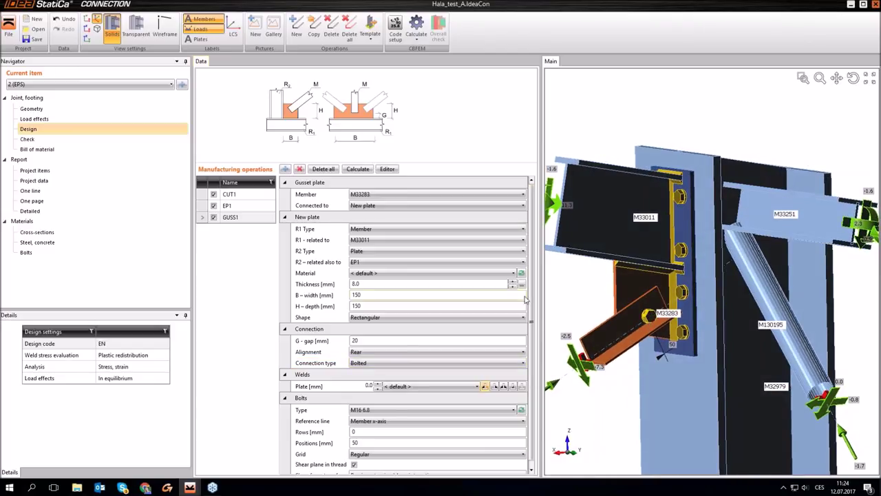
# Set the gusset plate's bolt rows to 10 mm and positions to 30 50 mm, and make its plate weld double-sided
pyautogui.scroll(-1, 533, 299)
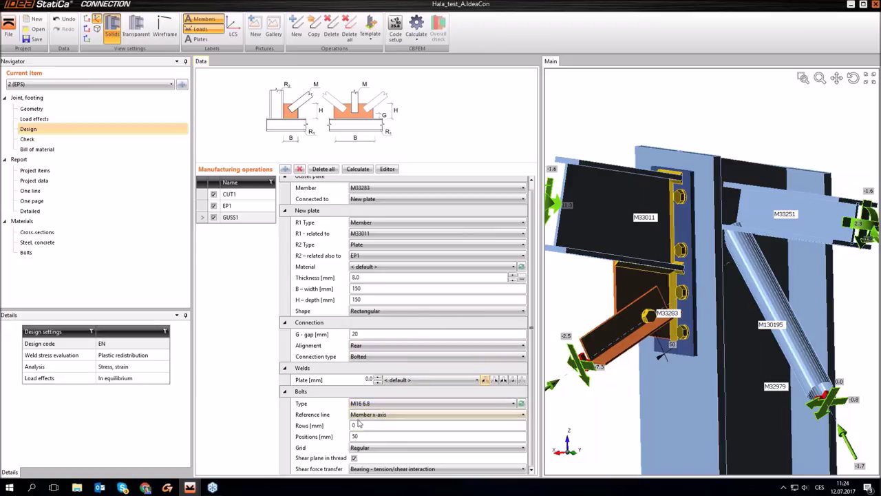
pyautogui.click(325, 427)
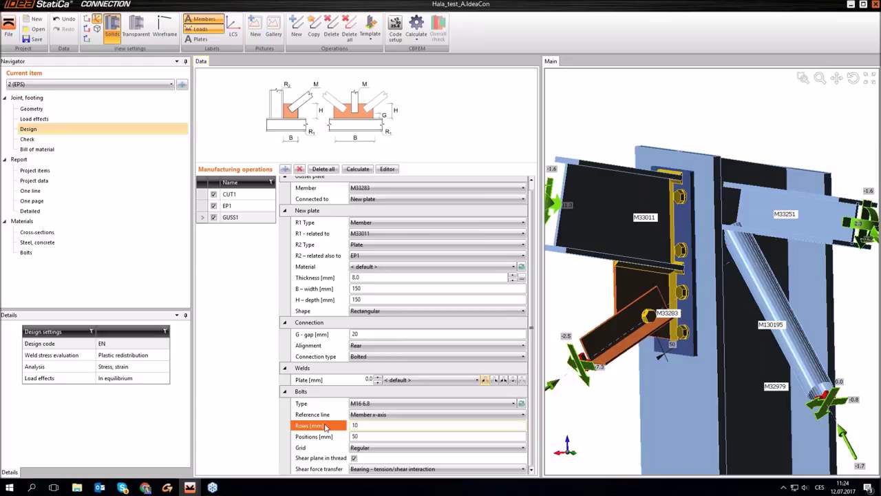
pyautogui.press('Tab')
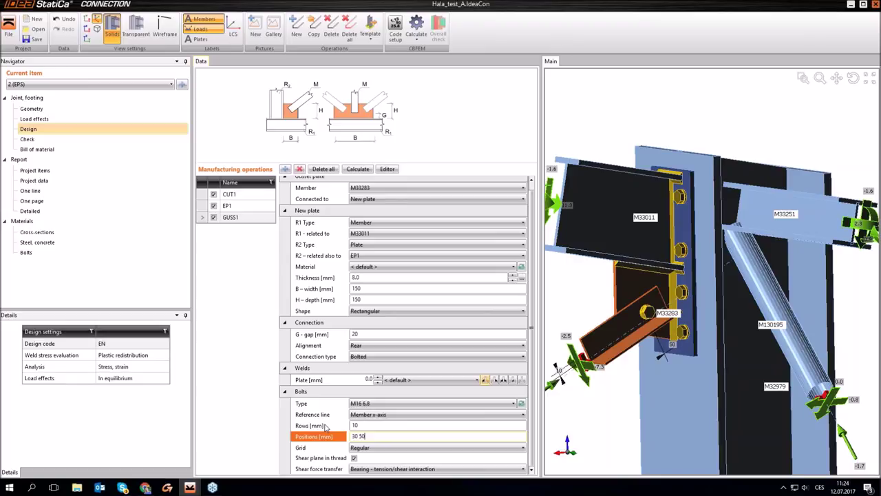
pyautogui.press('Return')
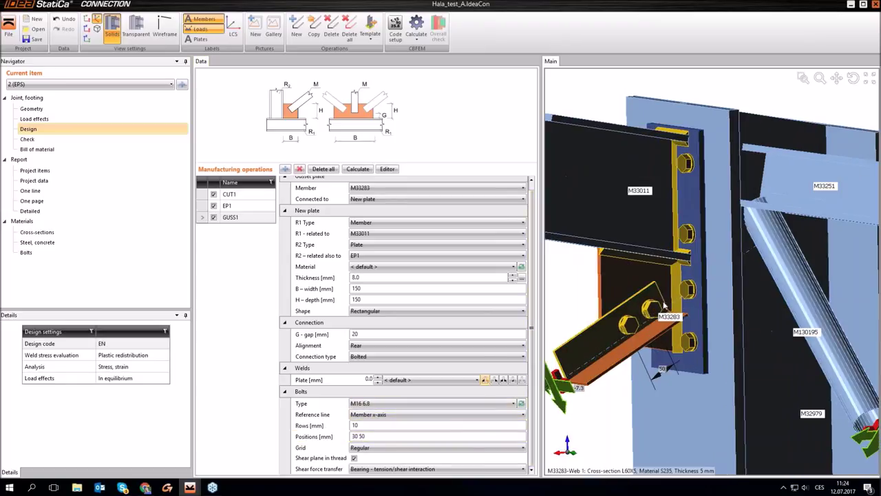
pyautogui.click(503, 380)
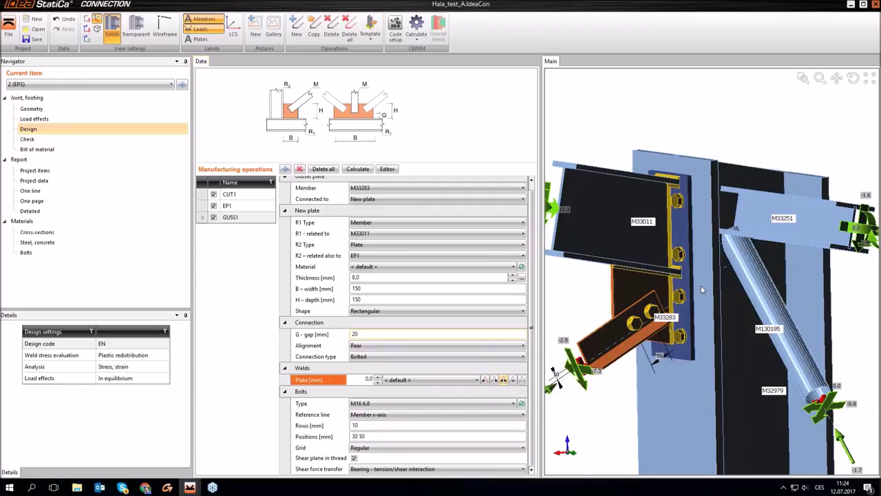
# Add an end plate operation for member M33251, connected to column M32979
pyautogui.scroll(5, 675, 292)
pyautogui.moveTo(675, 292); pyautogui.dragTo(726, 347, button='right')
pyautogui.scroll(-6, 730, 353)
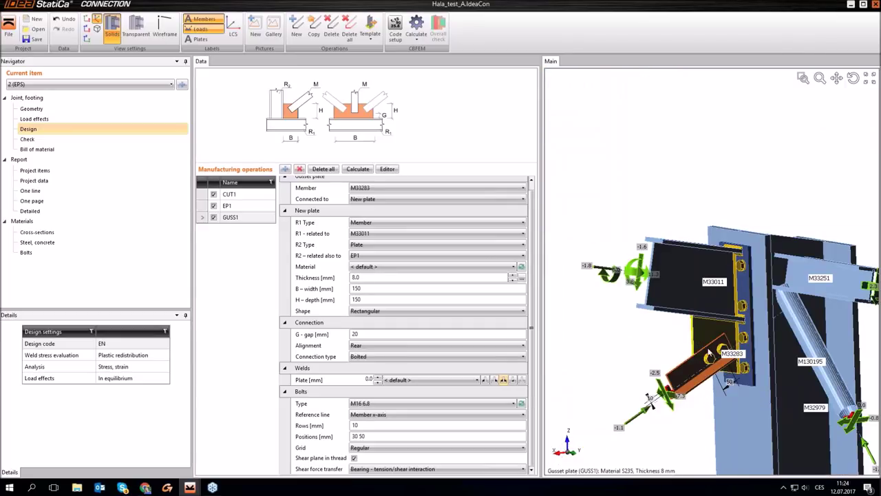
pyautogui.moveTo(781, 409); pyautogui.dragTo(718, 320, button='middle')
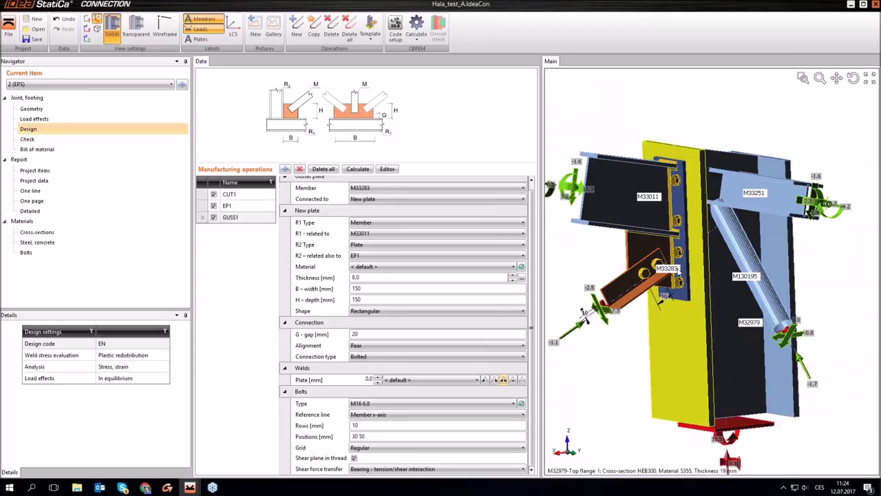
pyautogui.moveTo(761, 390); pyautogui.dragTo(703, 356, button='right')
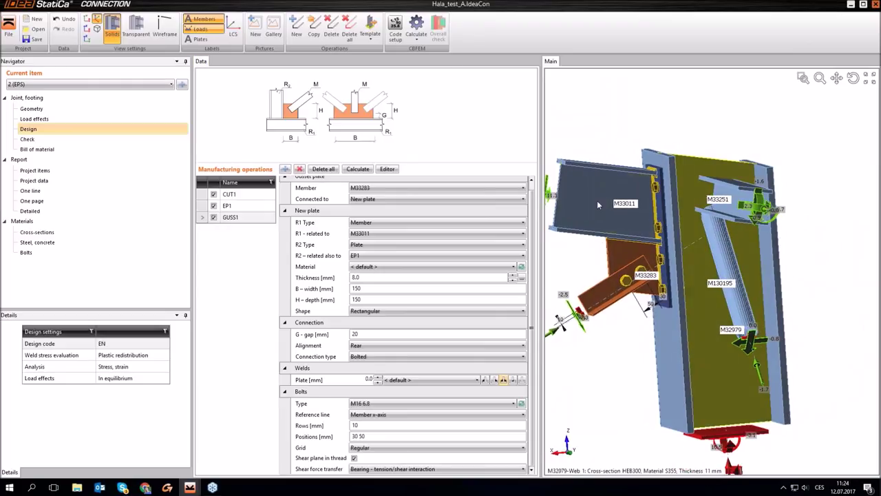
pyautogui.click(285, 168)
pyautogui.click(315, 172)
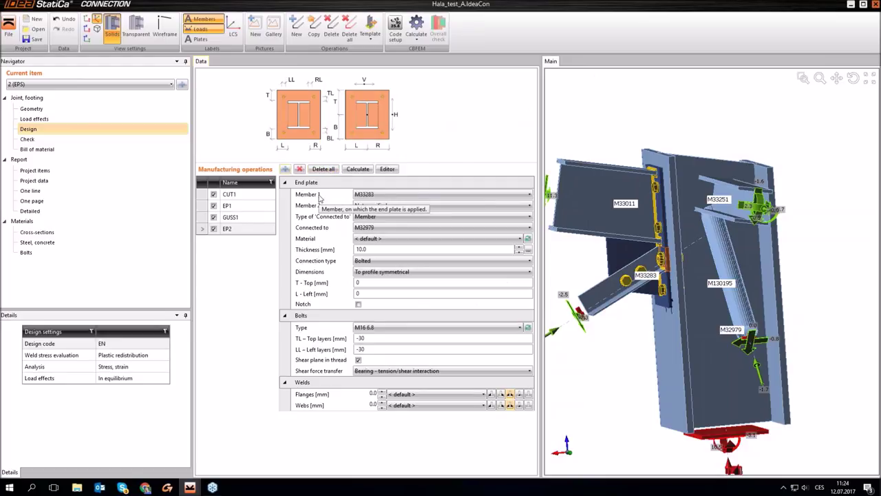
pyautogui.click(377, 196)
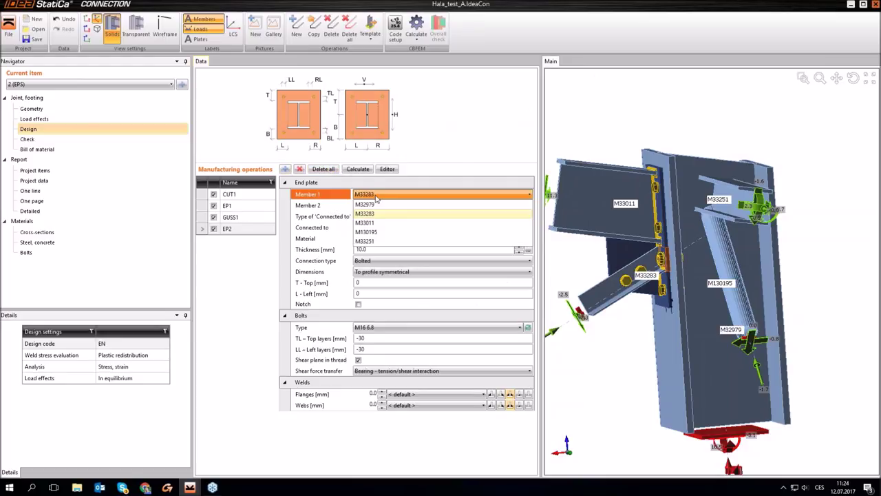
pyautogui.click(375, 241)
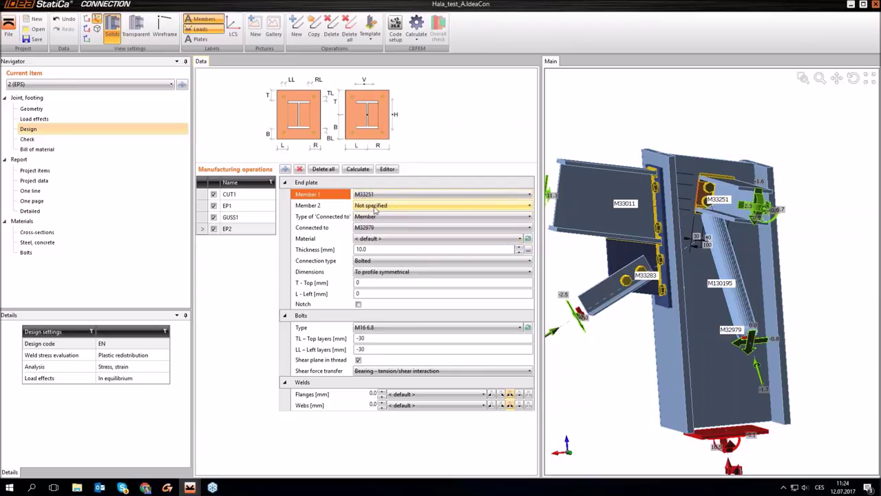
pyautogui.click(363, 227)
pyautogui.click(370, 238)
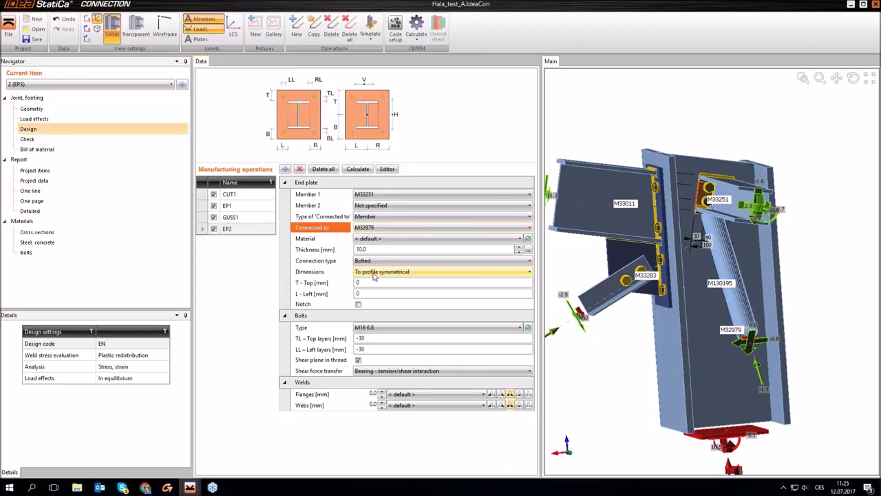
# Dimension the M33251 end plate to profile with offsets of 10 mm top, 10 mm left, 150 mm bottom and 10 mm right
pyautogui.click(374, 273)
pyautogui.click(374, 283)
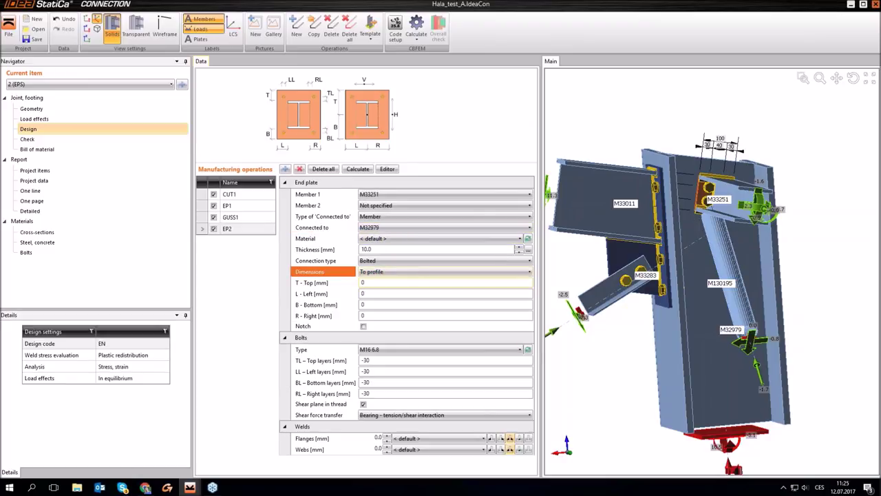
pyautogui.click(372, 283)
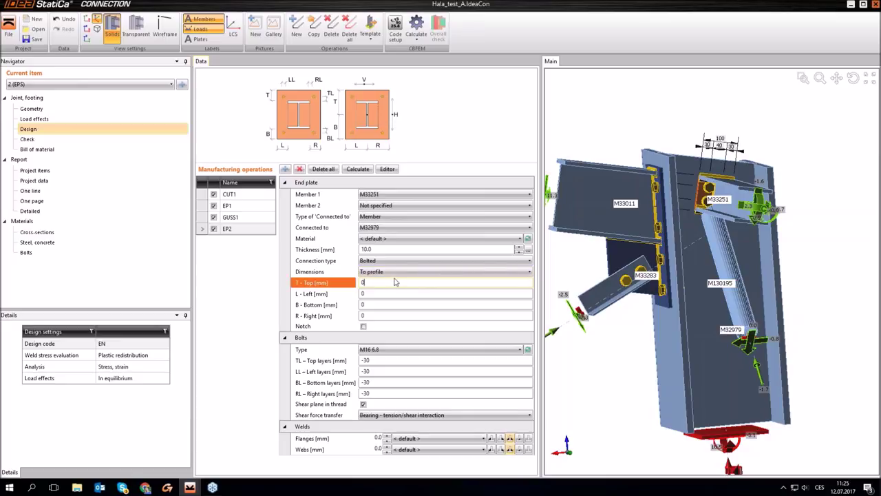
pyautogui.press('Return')
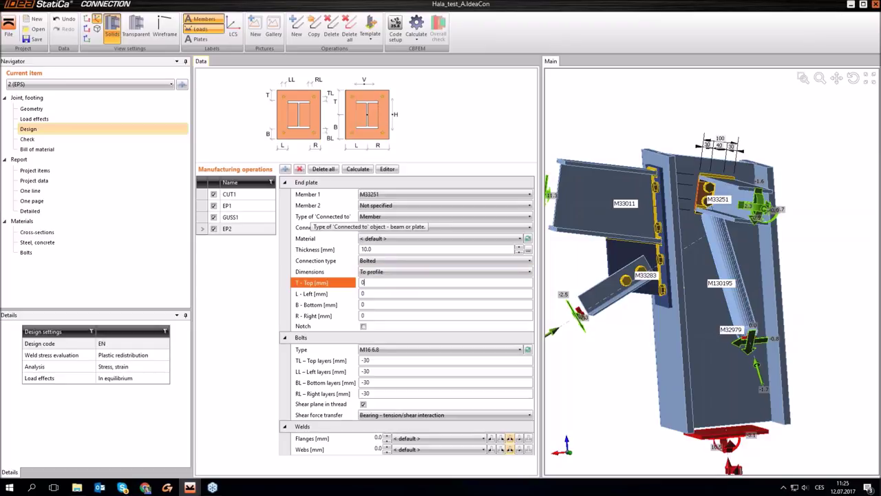
pyautogui.click(367, 293)
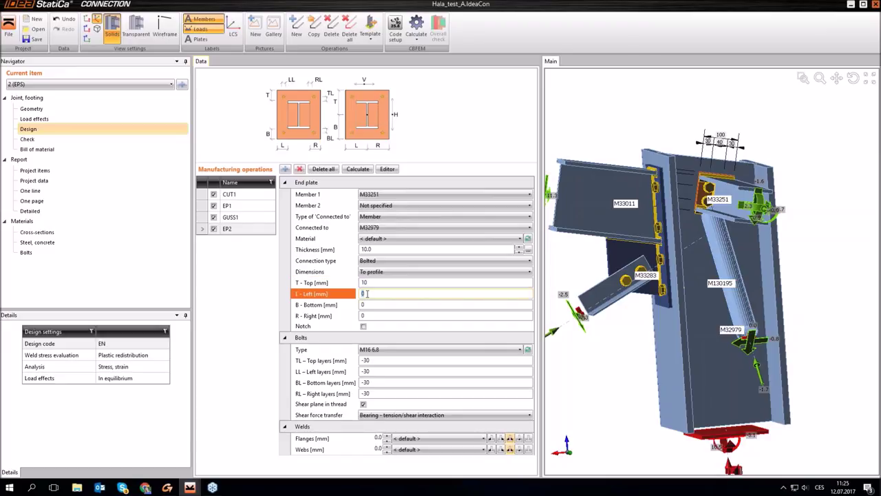
pyautogui.write('10')
pyautogui.press('Tab')
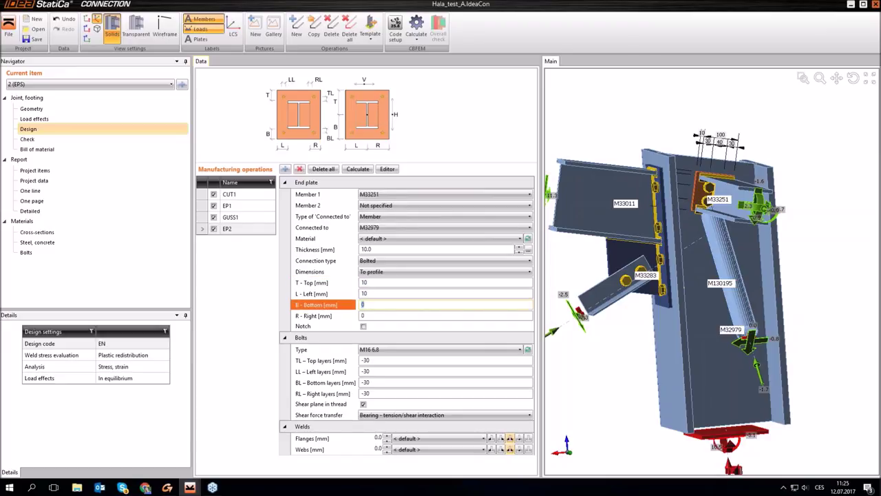
pyautogui.write('150')
pyautogui.press('Tab')
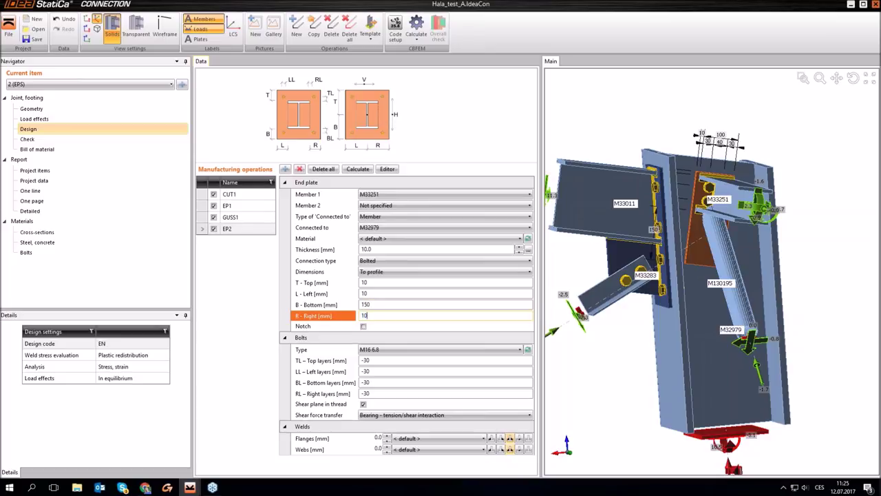
pyautogui.write('10')
pyautogui.press('Tab')
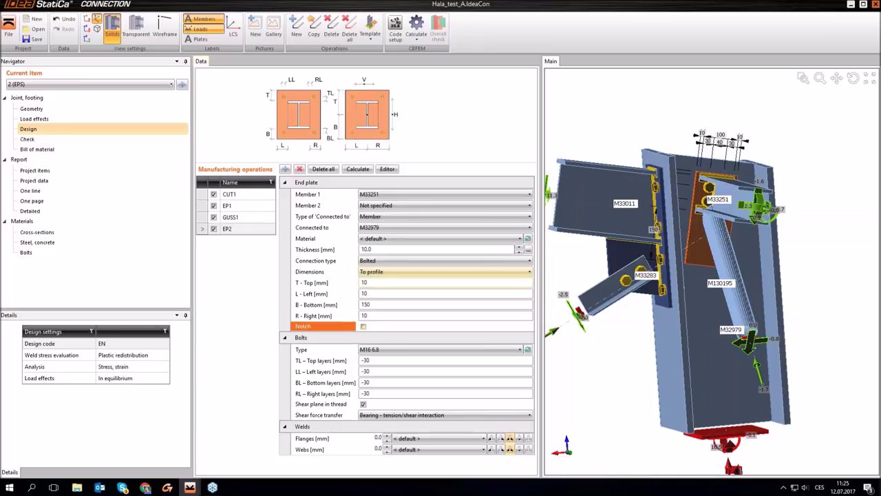
# Set the M33251 end plate's bolt layers to -45 top, -20 left, 60 bottom and -20 right
pyautogui.click(379, 360)
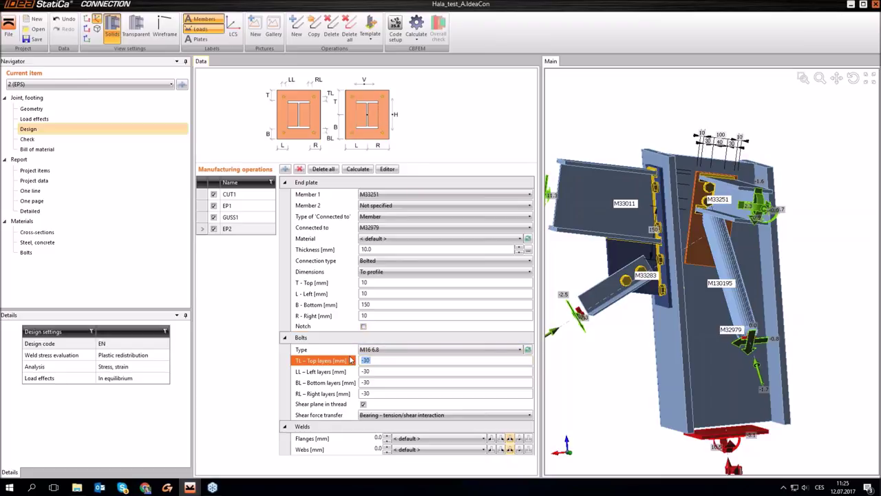
pyautogui.press('Tab')
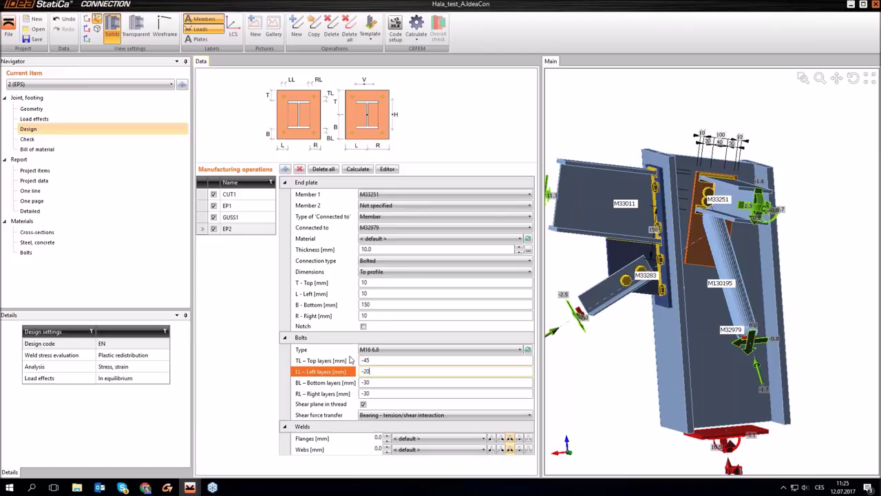
pyautogui.press('Tab')
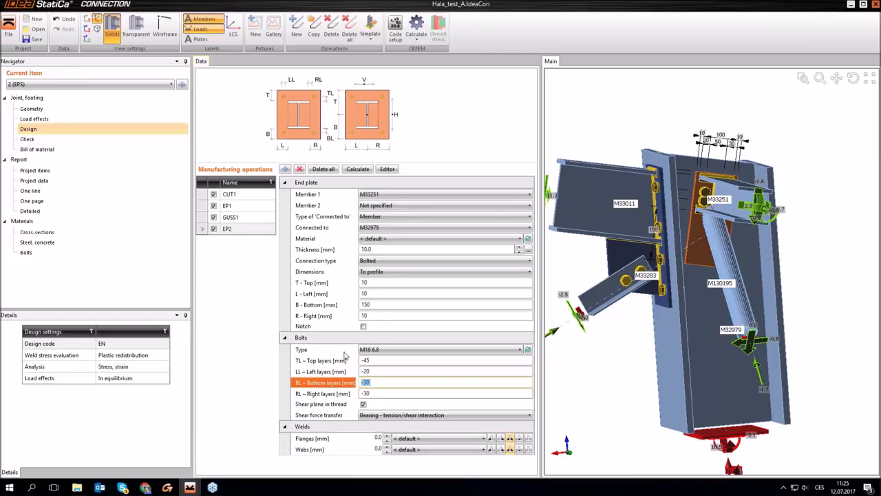
pyautogui.write('60')
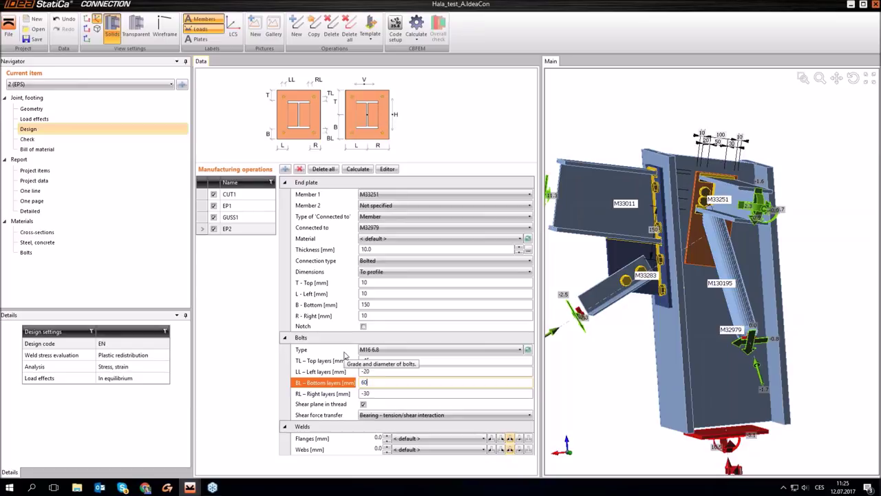
pyautogui.press('Tab')
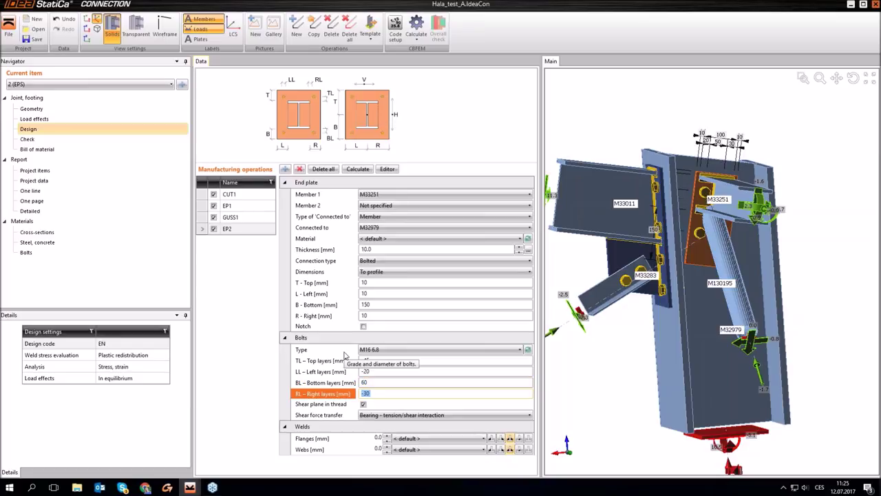
pyautogui.press('Tab')
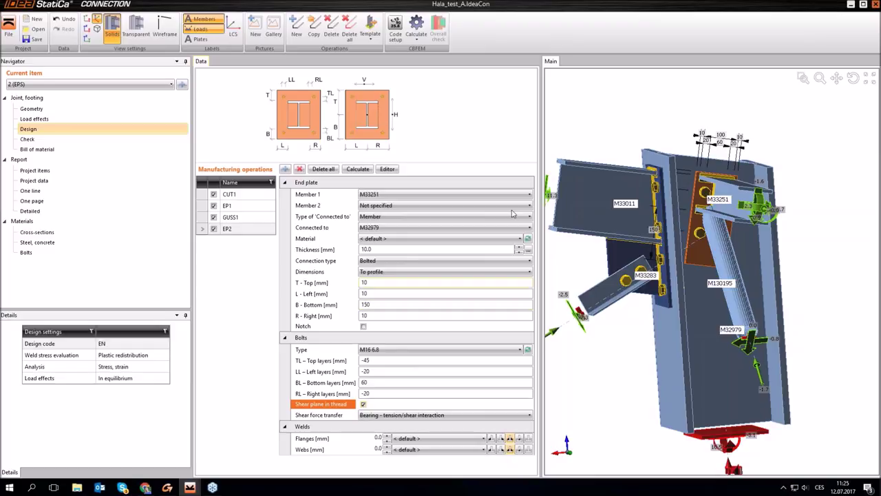
# Add a connecting plate operation for the tubular diagonal member M130195
pyautogui.scroll(5, 737, 247)
pyautogui.moveTo(736, 246)
pyautogui.mouseDown(button='right')
pyautogui.moveTo(688, 248)
pyautogui.moveTo(771, 248)
pyautogui.moveTo(736, 259)
pyautogui.mouseUp(button='right')
pyautogui.scroll(-5, 736, 259)
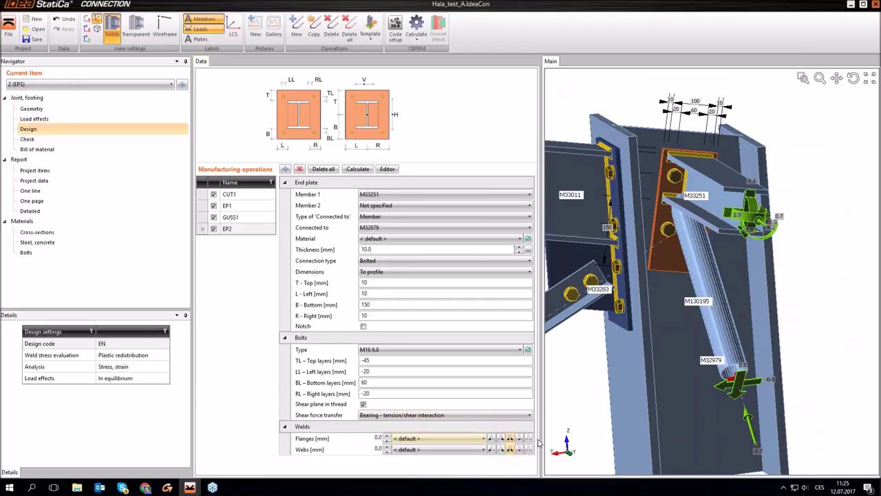
pyautogui.moveTo(674, 244); pyautogui.dragTo(667, 247, button='middle')
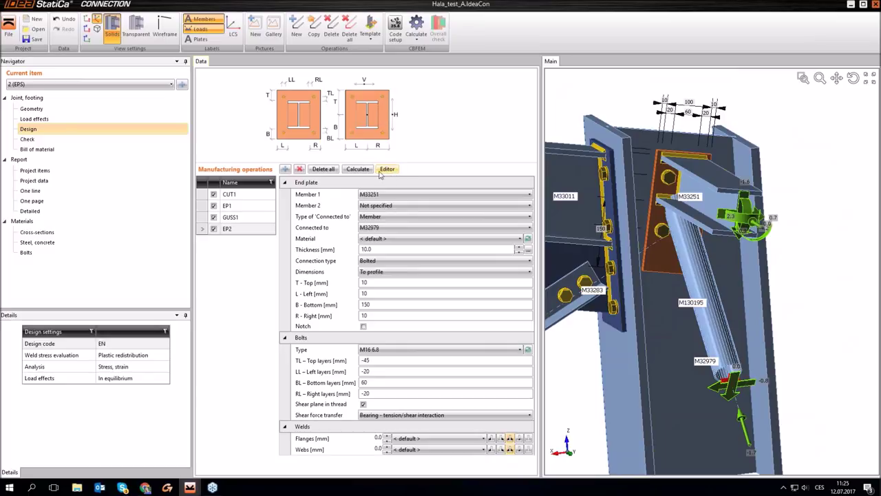
pyautogui.click(287, 171)
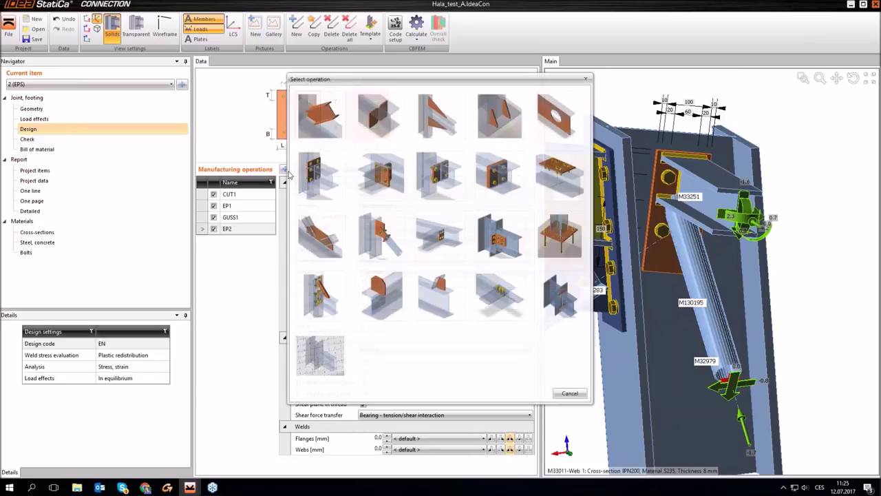
pyautogui.click(383, 235)
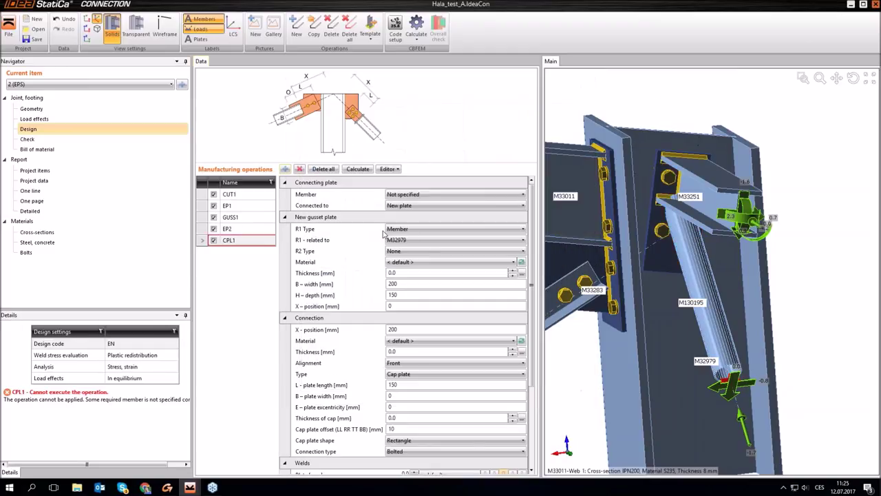
pyautogui.click(413, 196)
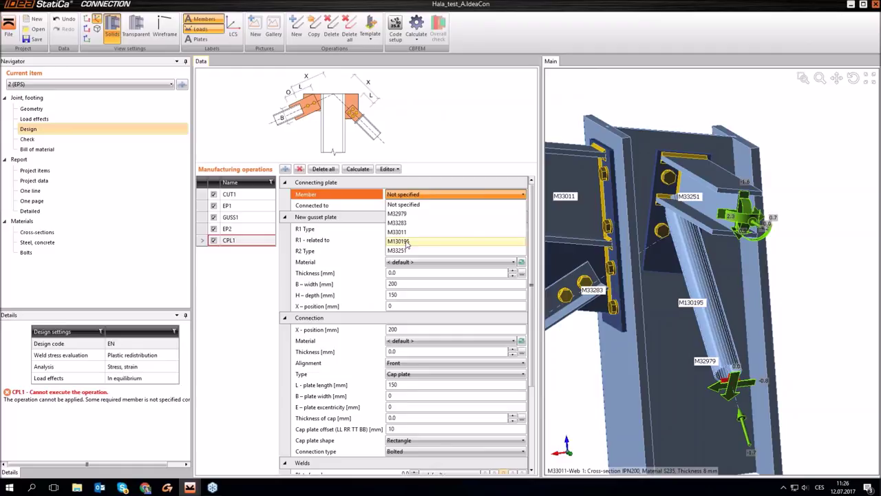
# Assign member M130195 to the CPL1 connecting plate and relate its new gusset plate to plate EP2
pyautogui.click(397, 241)
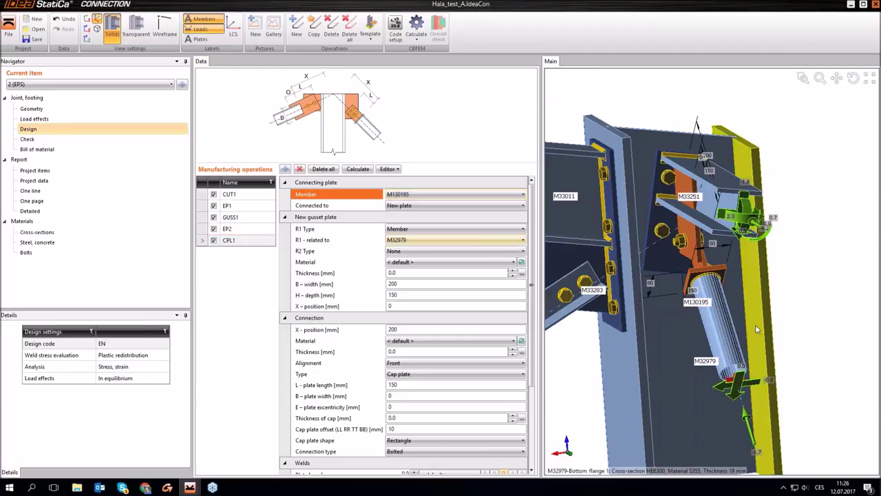
pyautogui.moveTo(702, 316); pyautogui.dragTo(729, 321, button='right')
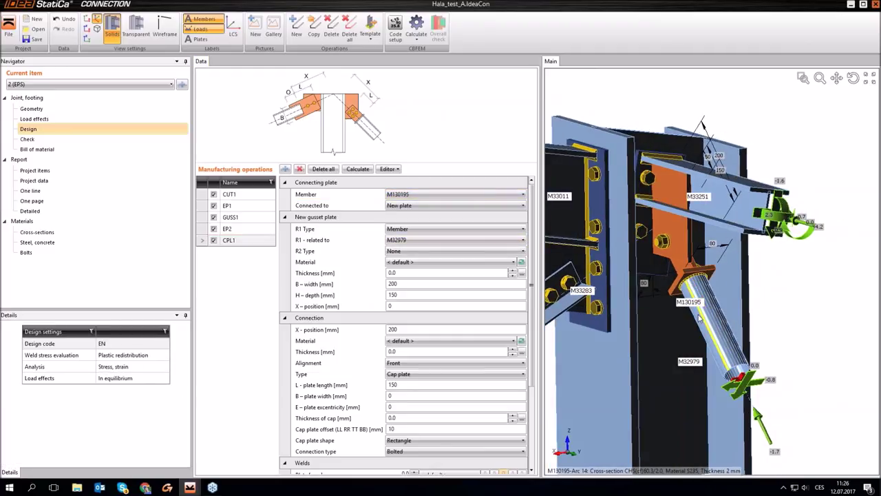
pyautogui.click(407, 233)
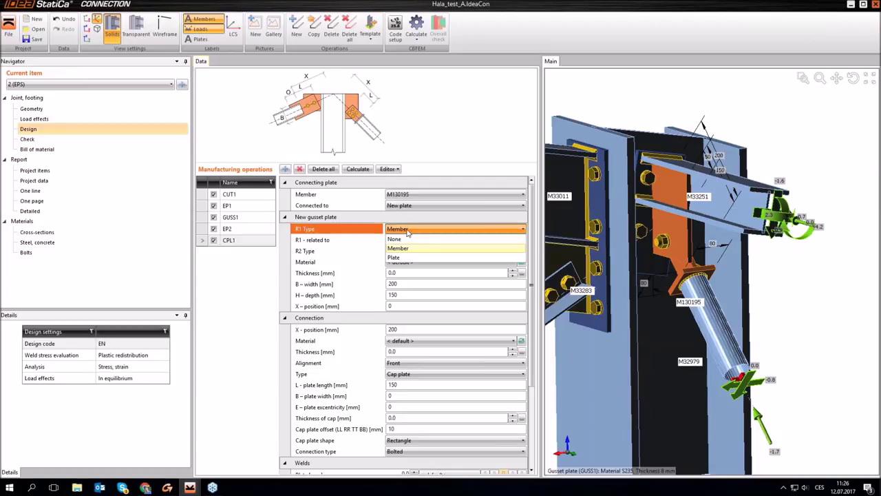
pyautogui.click(402, 257)
pyautogui.click(404, 241)
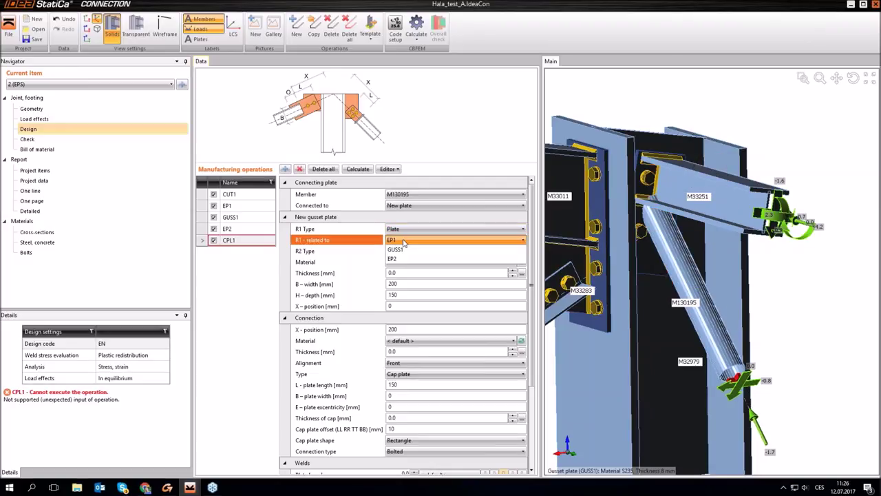
pyautogui.click(404, 259)
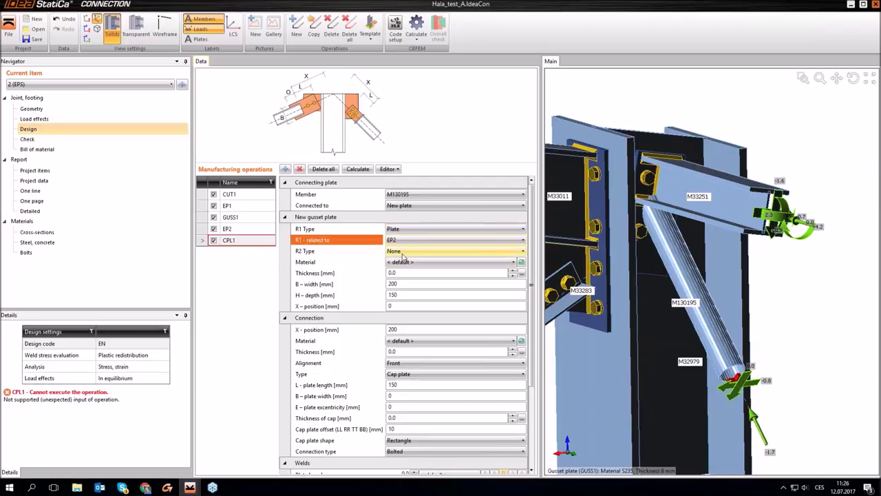
# Relate the CPL1 gusset plate also to a member as its second reference, choosing M33251
pyautogui.click(403, 252)
pyautogui.click(403, 271)
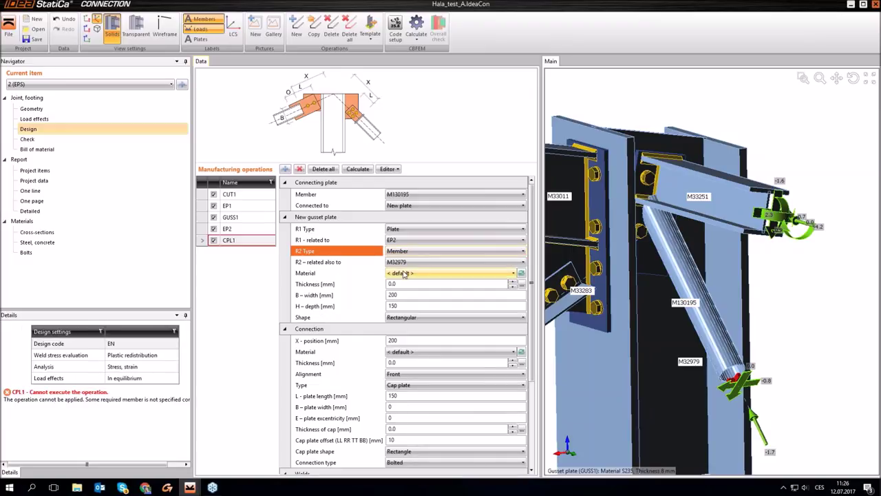
pyautogui.click(406, 263)
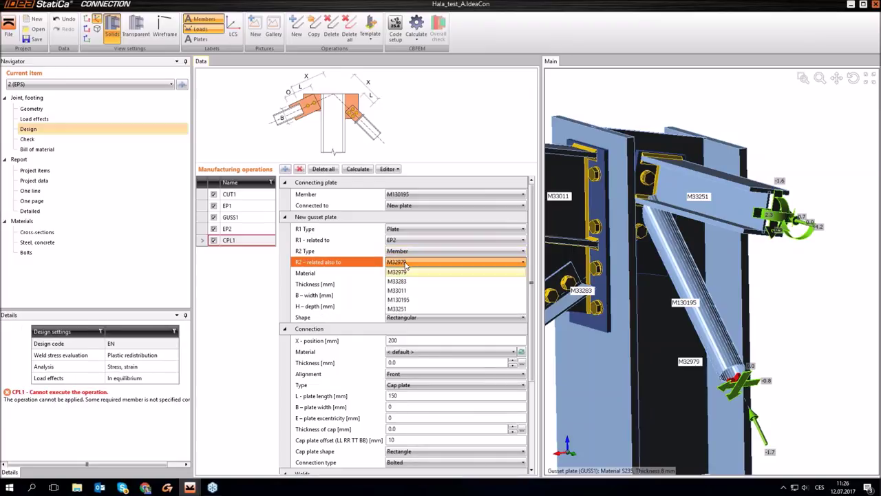
pyautogui.click(403, 309)
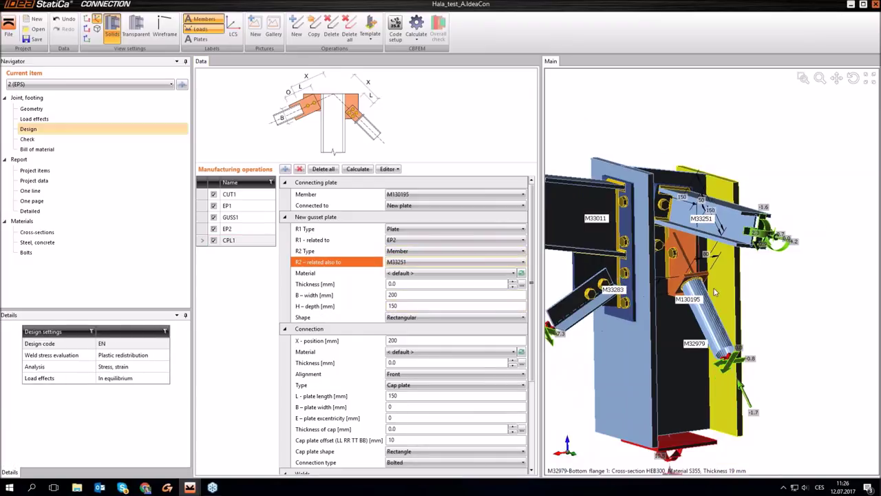
pyautogui.scroll(3, 715, 278)
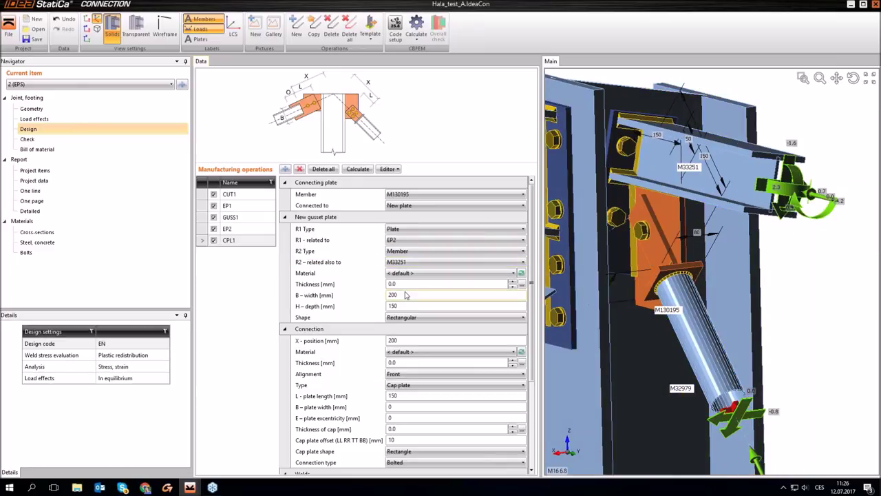
# Set the new gusset plate's thickness to 10 mm and its width to 150 mm
pyautogui.click(351, 287)
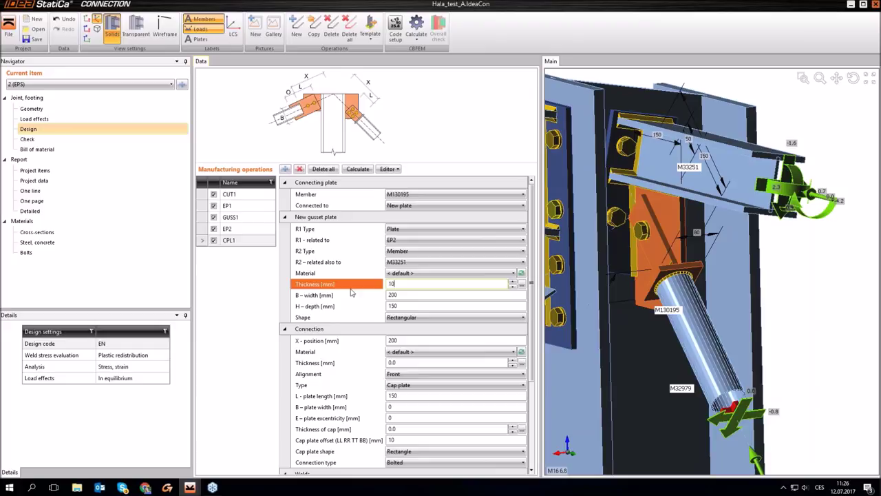
pyautogui.press('Return')
pyautogui.click(349, 294)
pyautogui.press('Return')
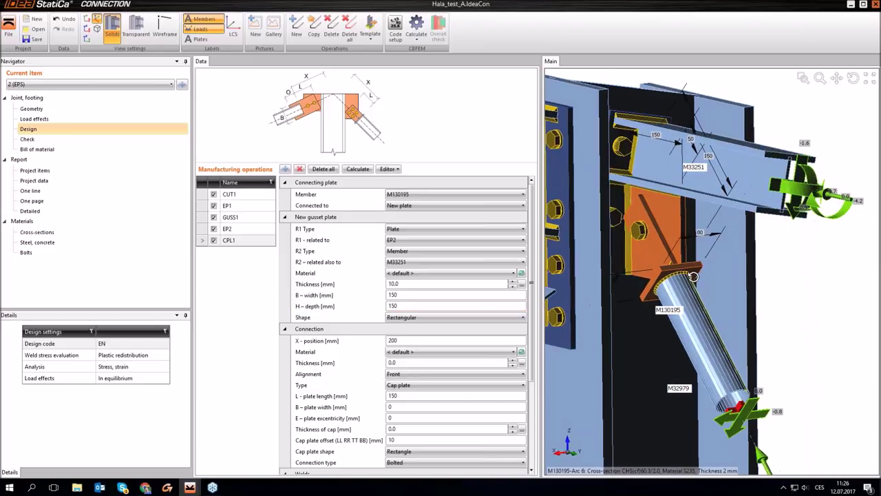
# Set the X-position of the CPL1 connection to 250 mm
pyautogui.click(406, 340)
pyautogui.moveTo(405, 341); pyautogui.dragTo(375, 346)
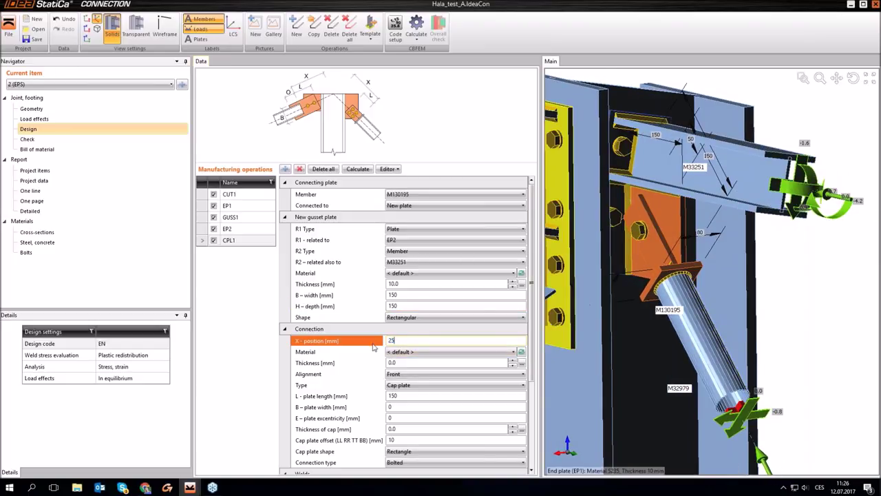
pyautogui.click(413, 363)
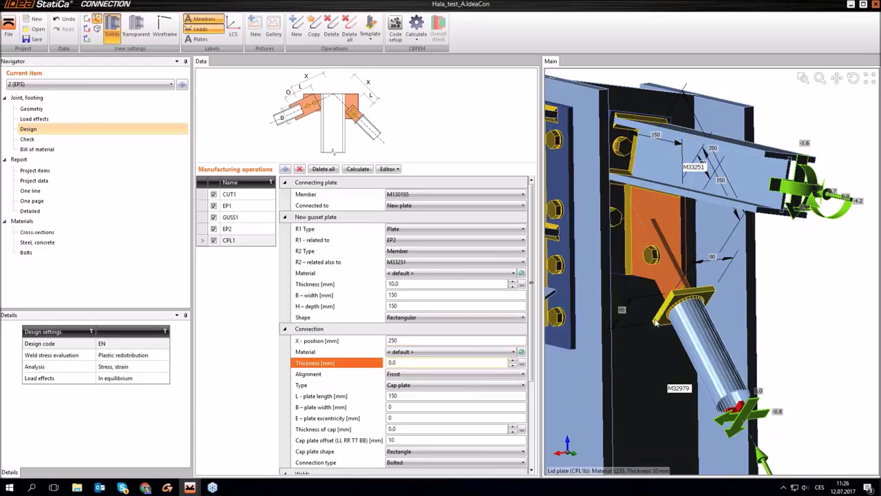
# Change the CPL1 connection type to Cap plate 2x
pyautogui.click(406, 385)
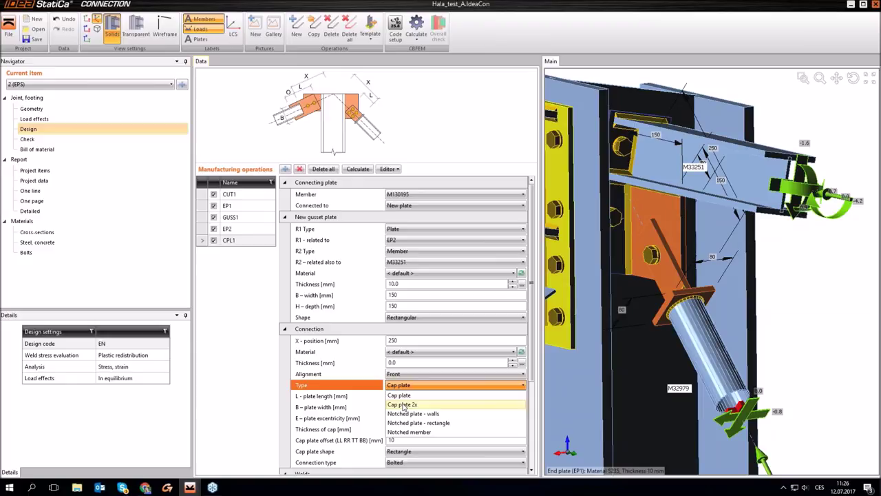
pyautogui.click(403, 405)
pyautogui.moveTo(696, 265); pyautogui.dragTo(673, 259, button='right')
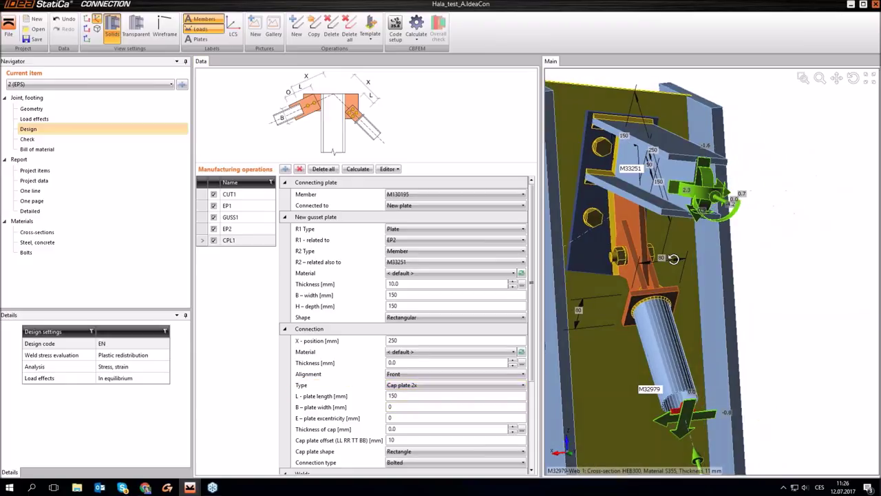
pyautogui.scroll(4, 653, 260)
pyautogui.moveTo(652, 261); pyautogui.dragTo(721, 321, button='right')
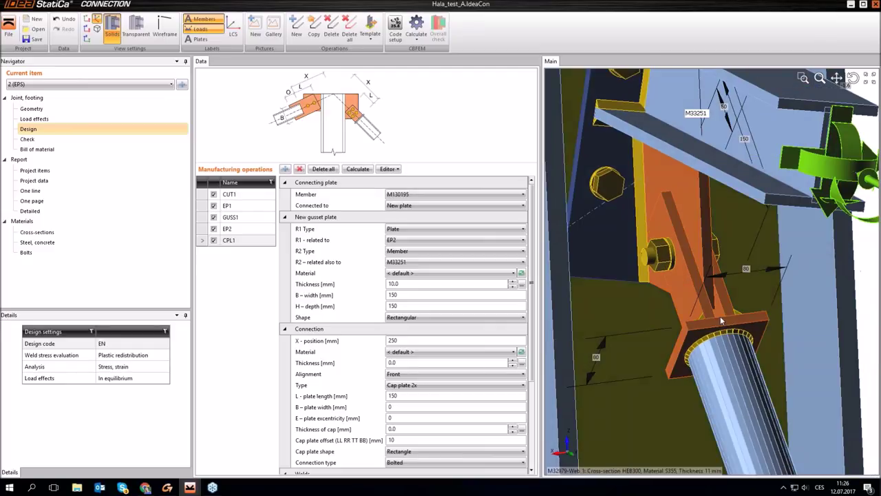
# Examine the remaining plate, weld and bolt settings of CPL1 together with the joint in the 3D model
pyautogui.click(391, 407)
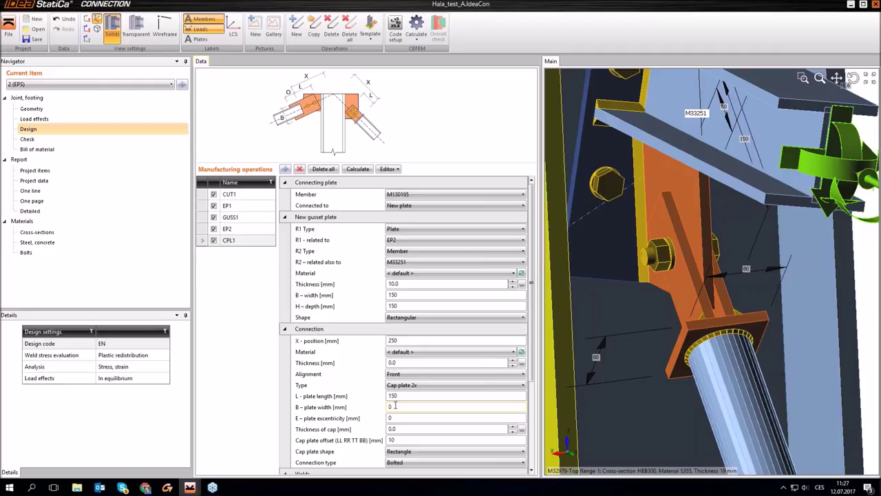
pyautogui.scroll(-3, 537, 368)
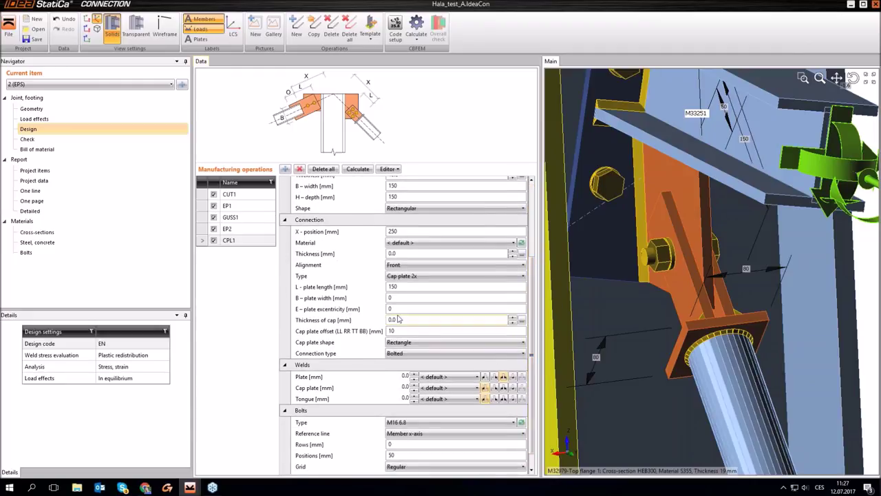
pyautogui.scroll(-1, 535, 344)
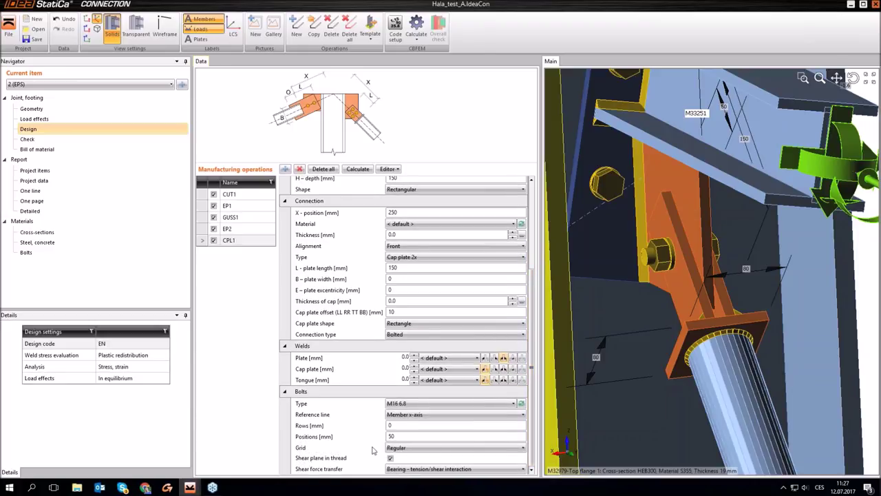
pyautogui.click(406, 437)
pyautogui.scroll(-5, 721, 278)
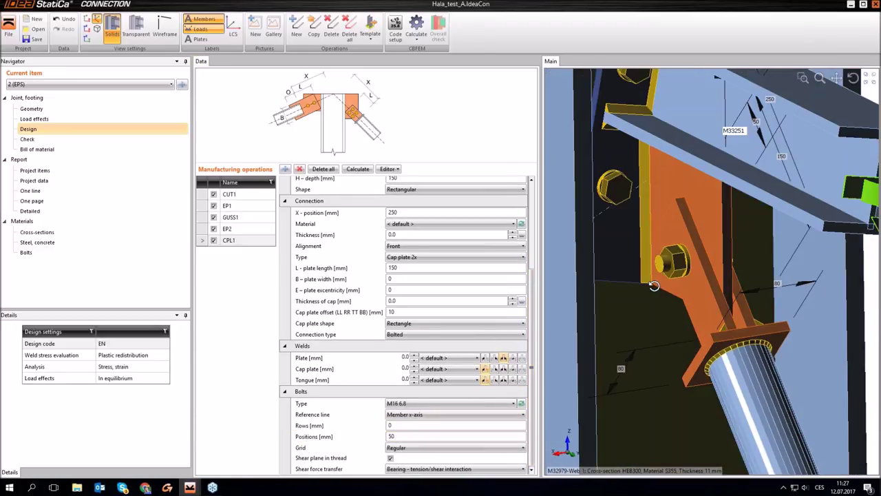
pyautogui.scroll(3, 659, 292)
pyautogui.moveTo(659, 292); pyautogui.dragTo(744, 323, button='right')
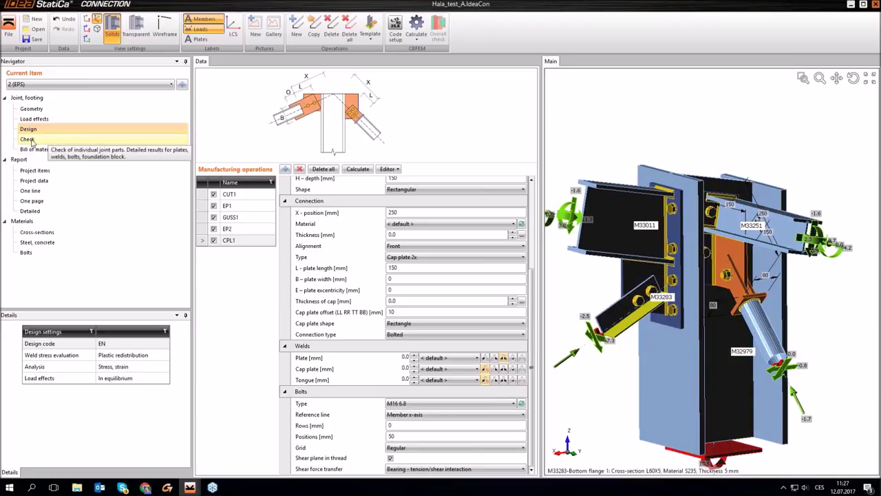
# Run the CBFEM calculation of the joint
pyautogui.click(416, 27)
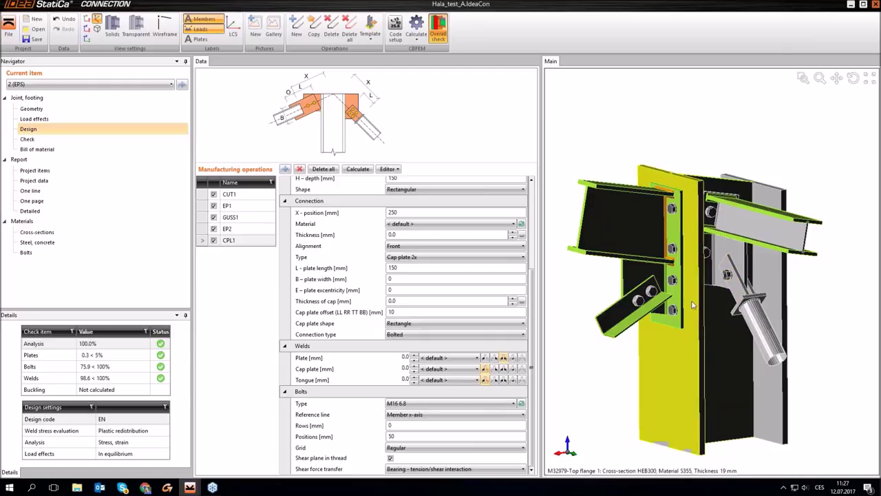
pyautogui.moveTo(693, 305); pyautogui.dragTo(706, 254, button='middle')
pyautogui.moveTo(709, 265); pyautogui.dragTo(712, 288, button='right')
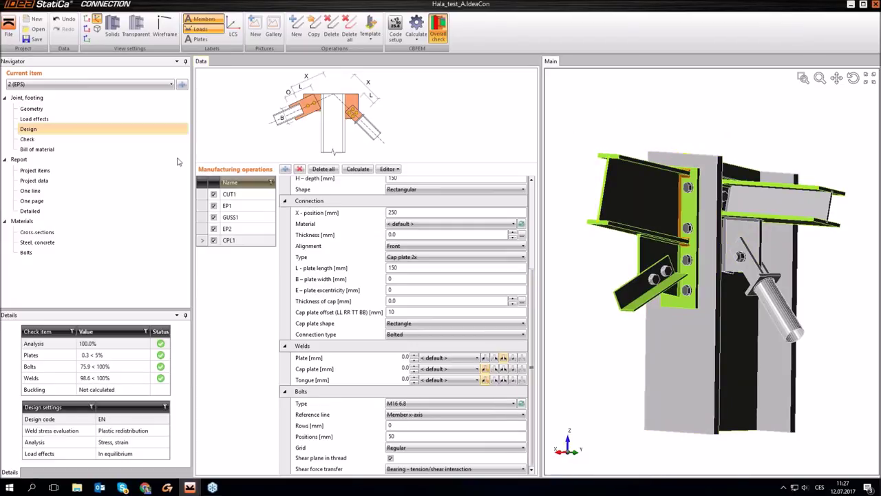
# Open the check results and examine the overall check of the end plate, beams and braces around the column
pyautogui.click(40, 141)
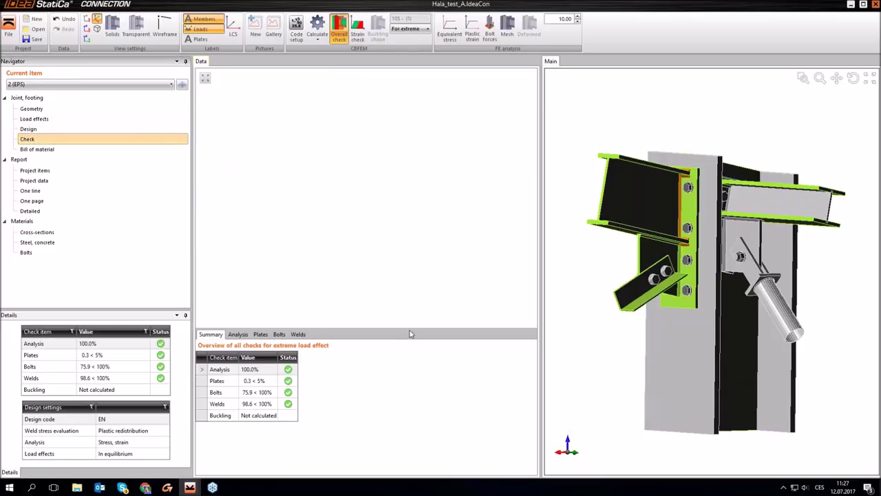
pyautogui.scroll(3, 753, 307)
pyautogui.scroll(-3, 707, 414)
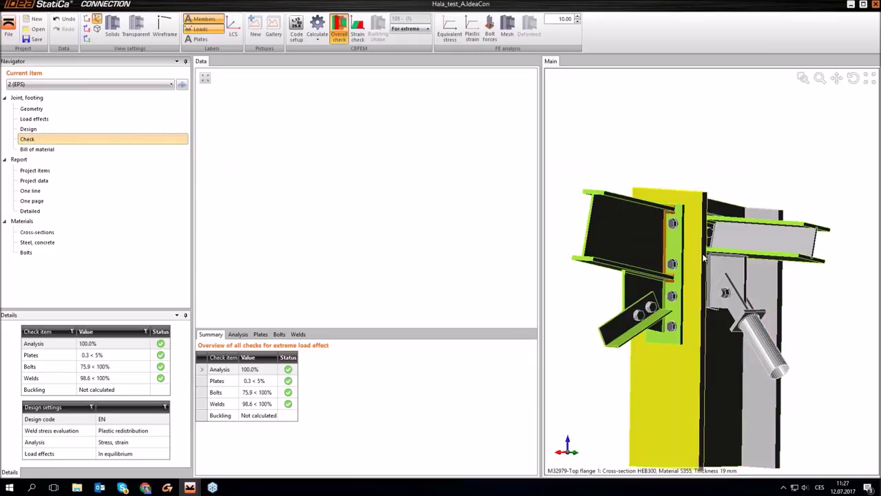
pyautogui.moveTo(704, 258); pyautogui.dragTo(681, 318, button='right')
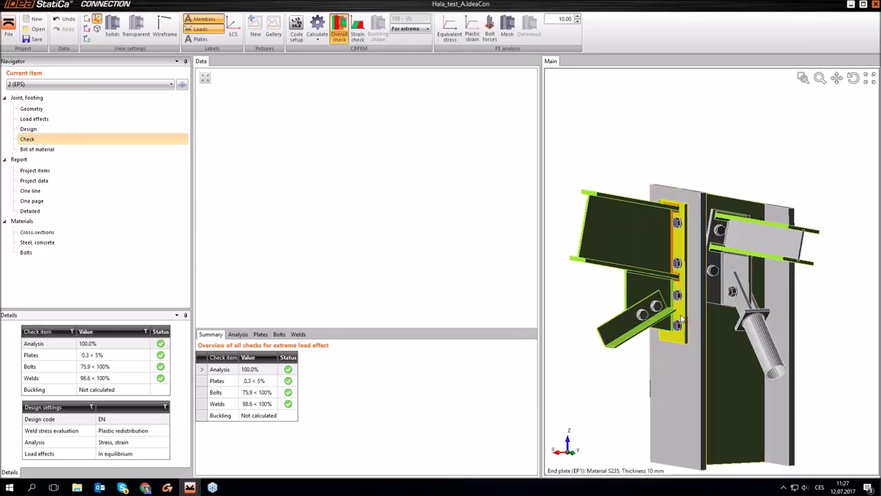
pyautogui.scroll(4, 695, 292)
pyautogui.moveTo(696, 289); pyautogui.dragTo(722, 274, button='right')
pyautogui.scroll(-2, 725, 331)
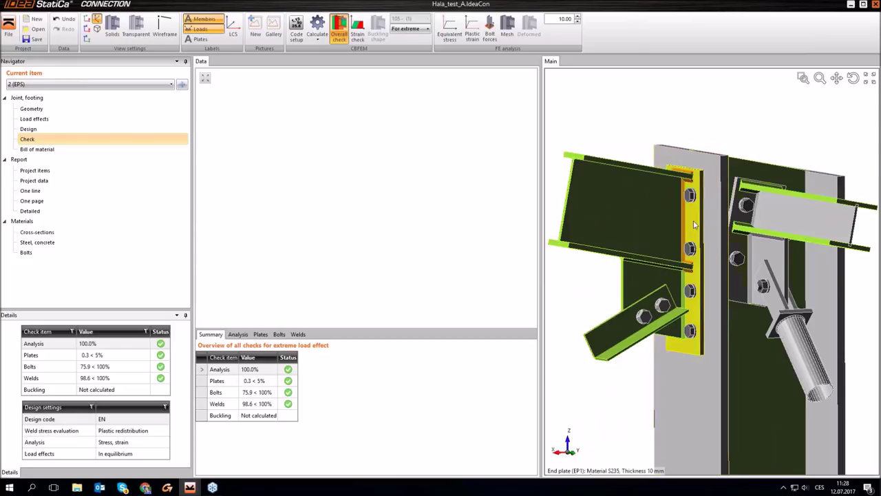
pyautogui.moveTo(691, 213); pyautogui.dragTo(677, 181, button='right')
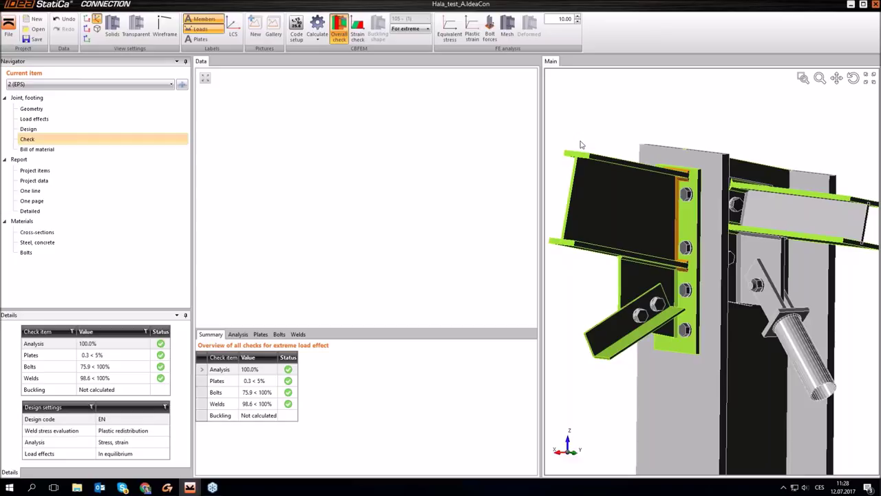
# Display the strain check on the joint and inspect the plates around the column
pyautogui.click(357, 32)
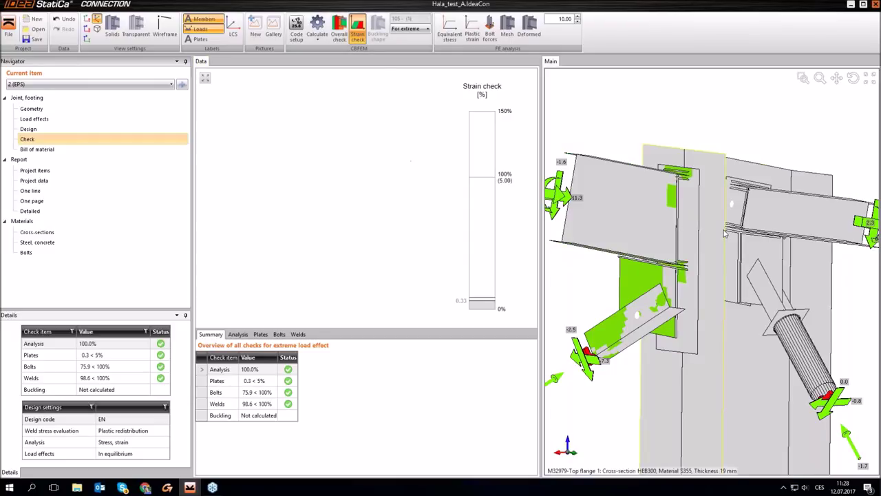
pyautogui.scroll(-3, 724, 234)
pyautogui.moveTo(736, 272); pyautogui.dragTo(731, 270, button='right')
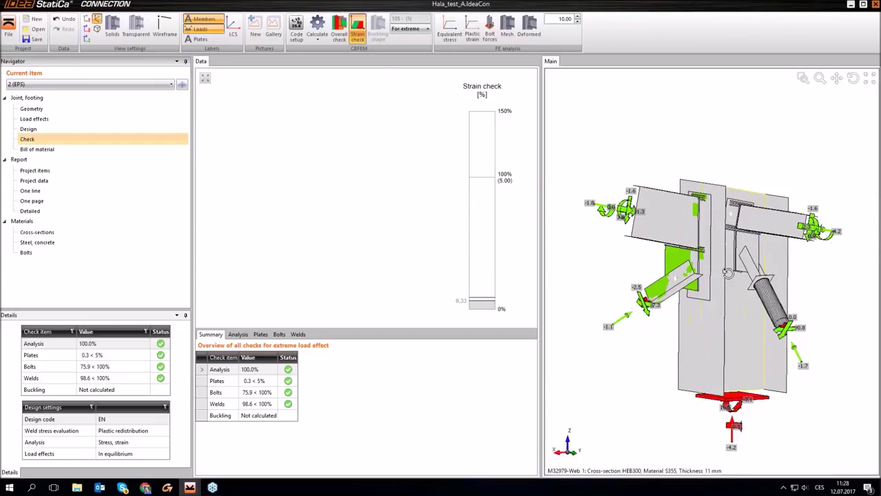
pyautogui.scroll(3, 730, 269)
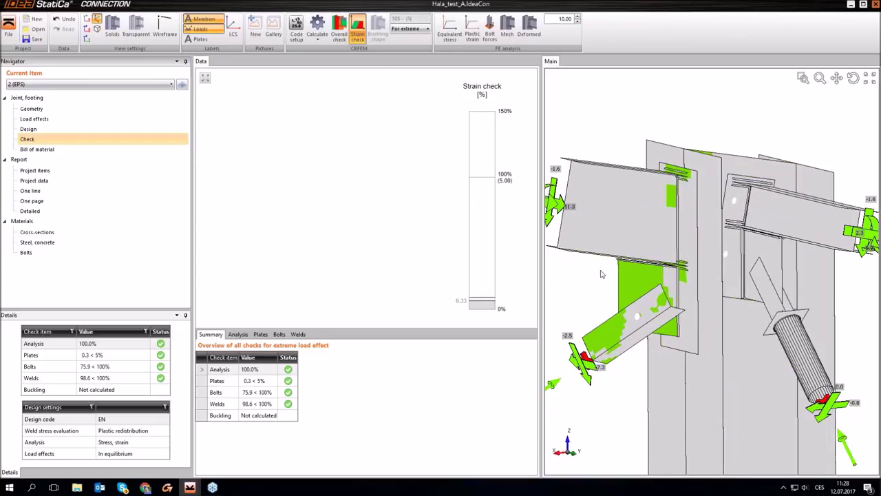
pyautogui.scroll(-2, 674, 270)
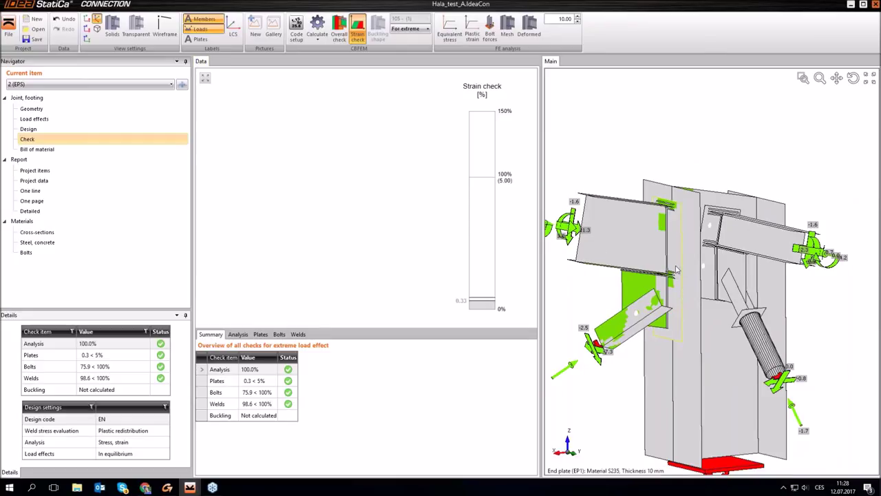
pyautogui.moveTo(677, 270); pyautogui.dragTo(672, 269, button='right')
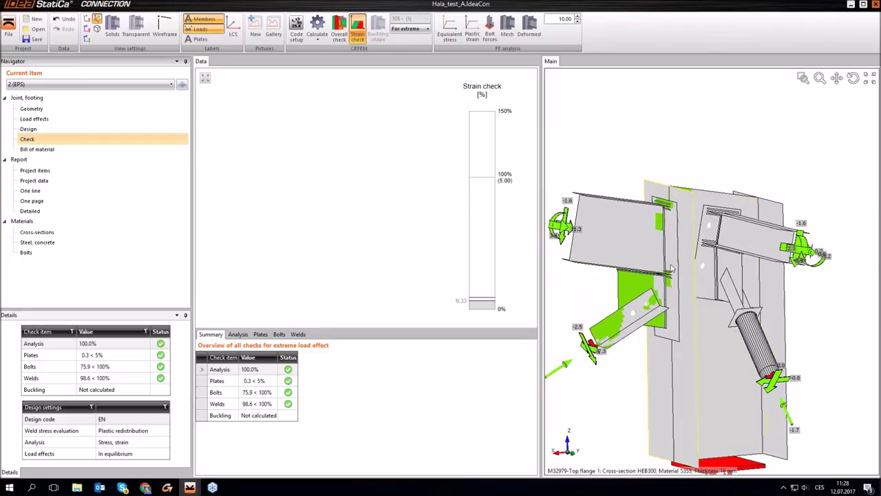
# Display the equivalent stress on the joint and inspect its distribution over the members and plates
pyautogui.click(450, 29)
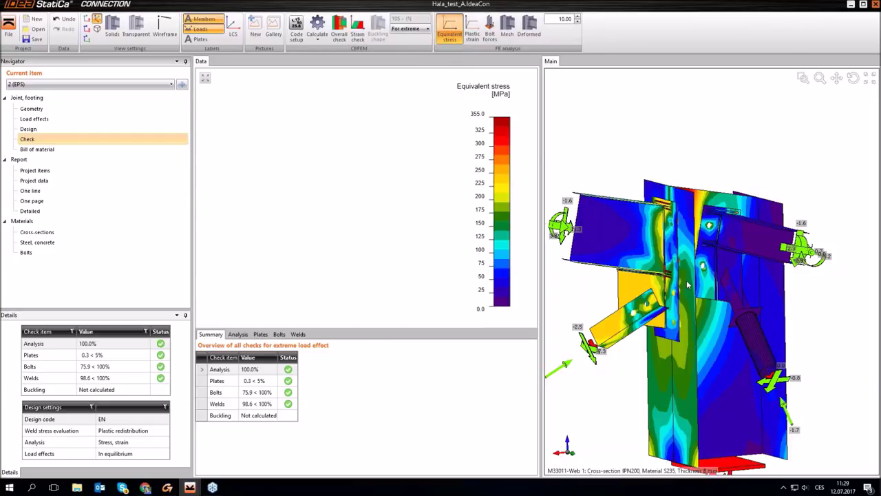
pyautogui.moveTo(721, 349); pyautogui.dragTo(695, 289, button='right')
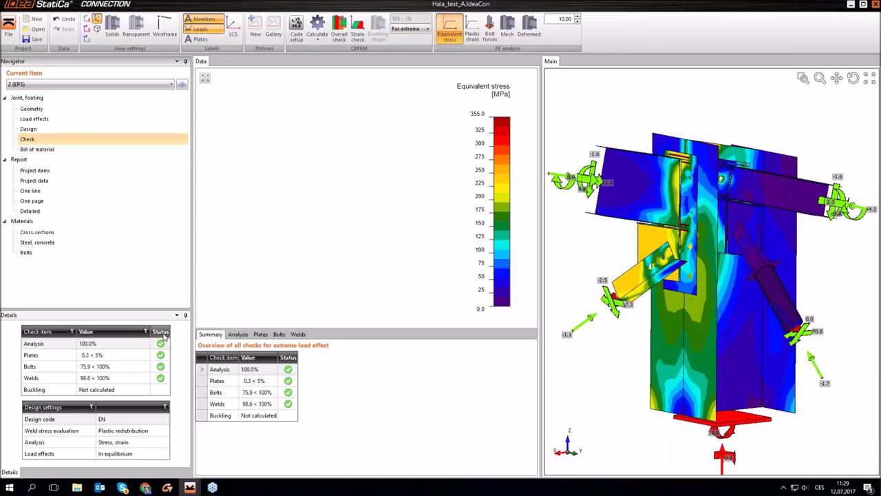
# Examine the stress and plate check results for end plate EP1, the M33011 web, gusset plate CPL1a and end plate EP2
pyautogui.click(688, 260)
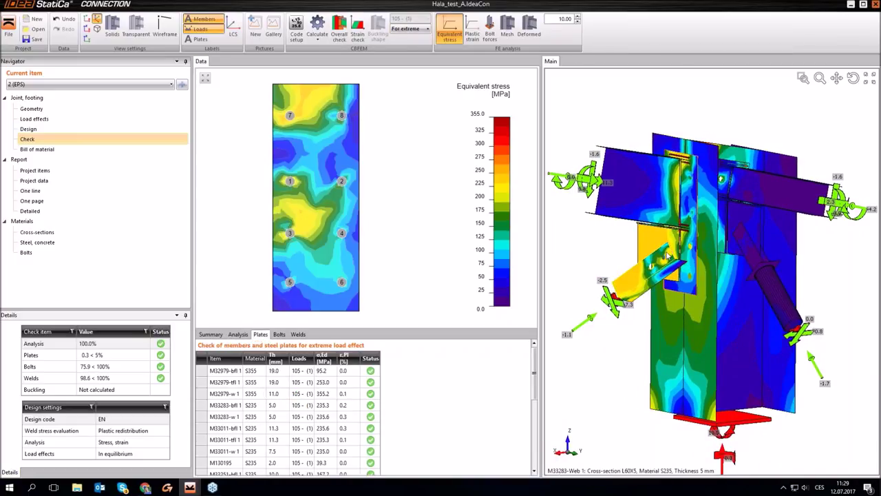
pyautogui.moveTo(367, 329); pyautogui.dragTo(373, 226)
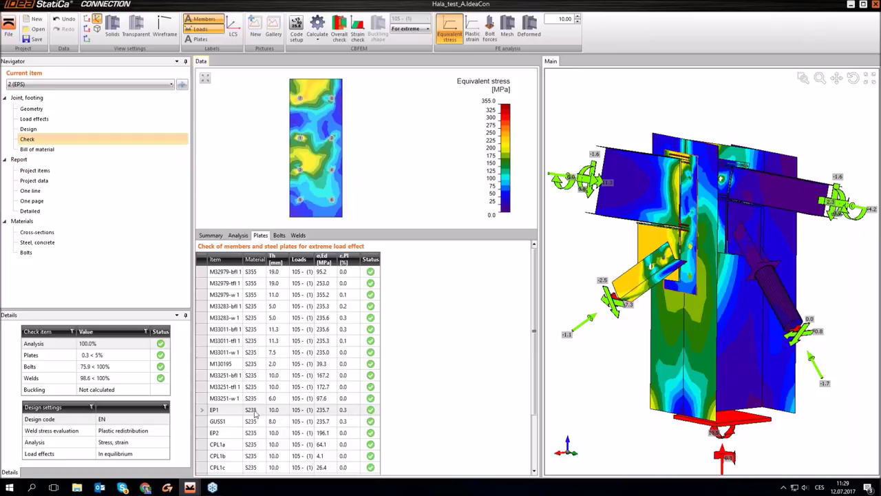
pyautogui.scroll(5, 667, 261)
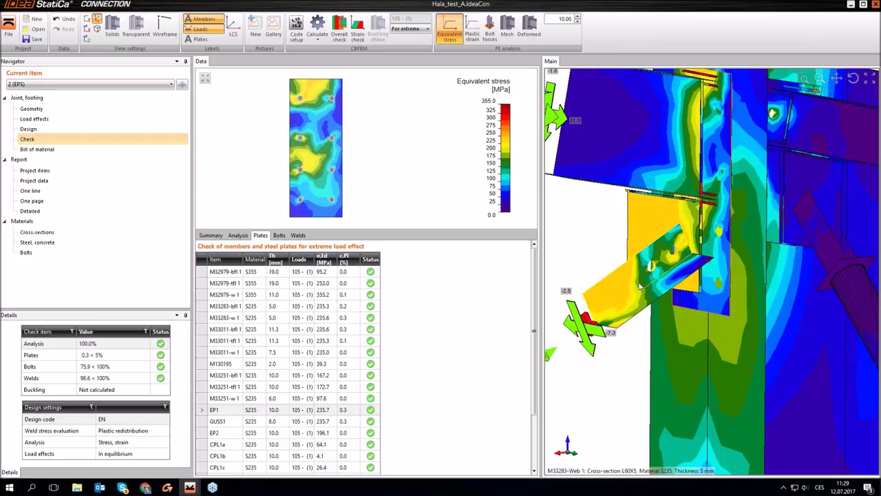
pyautogui.click(666, 261)
pyautogui.scroll(-3, 666, 262)
pyautogui.click(629, 166)
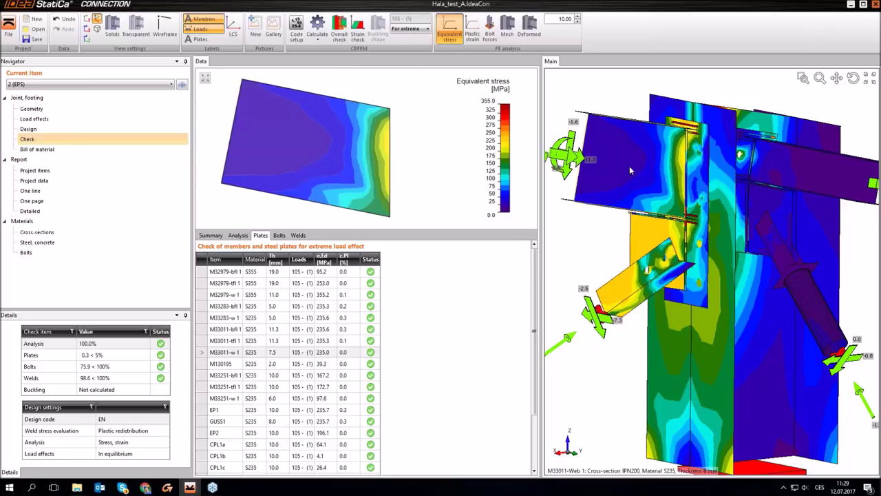
pyautogui.click(795, 264)
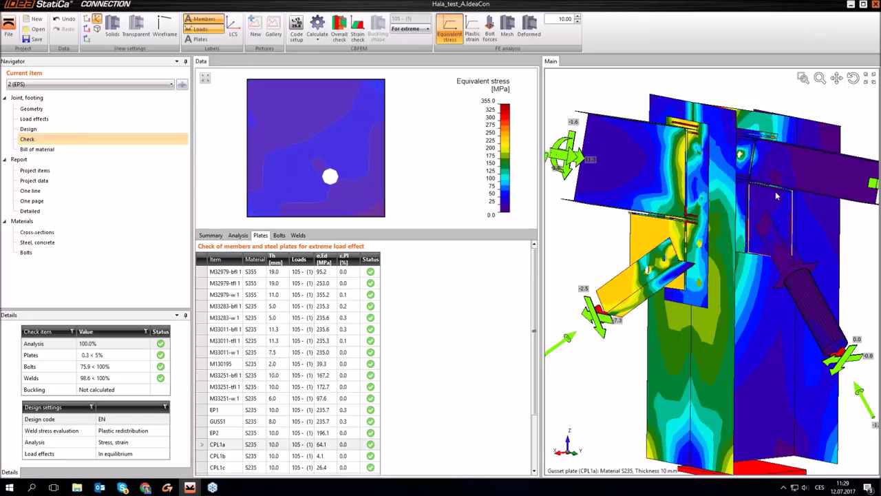
pyautogui.click(227, 432)
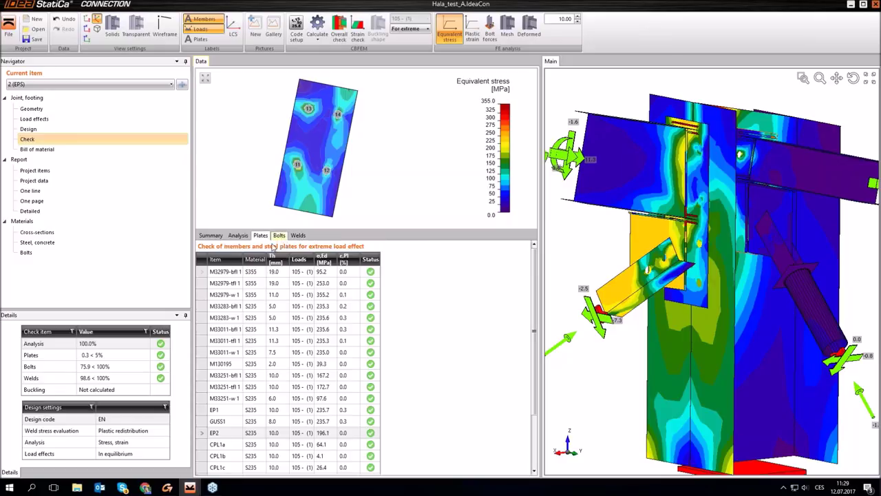
# Open the bolt check and read through the detailed formulas and design values for bolt B5
pyautogui.click(276, 240)
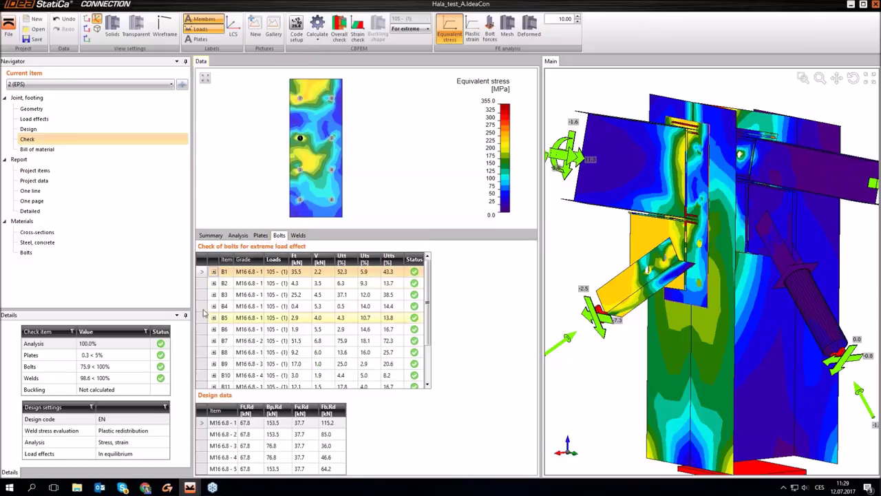
pyautogui.click(214, 318)
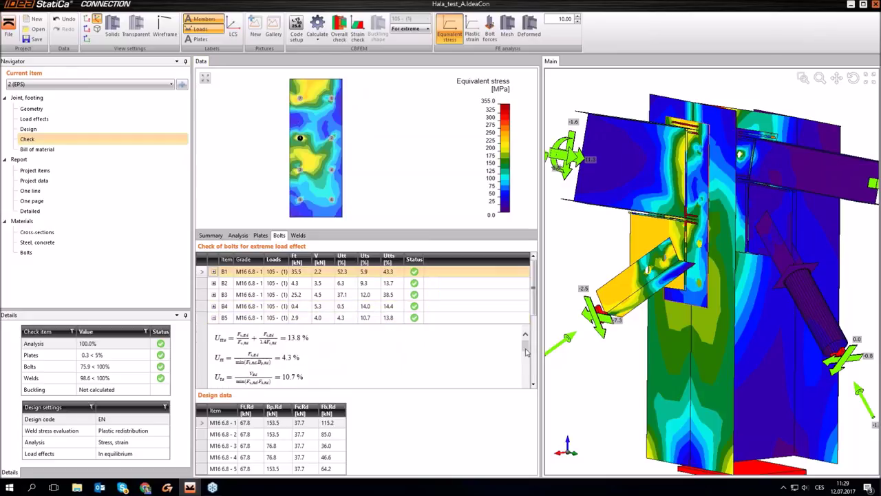
pyautogui.scroll(-5, 528, 353)
pyautogui.scroll(2, 274, 318)
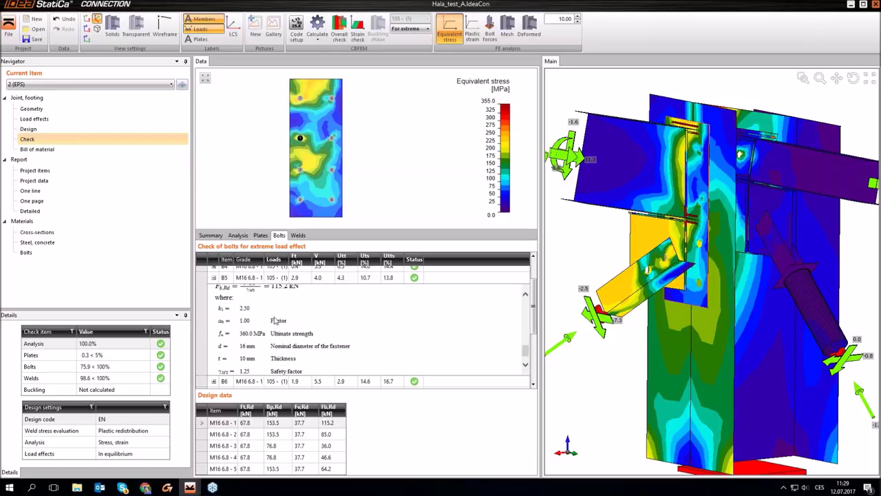
pyautogui.scroll(-5, 274, 321)
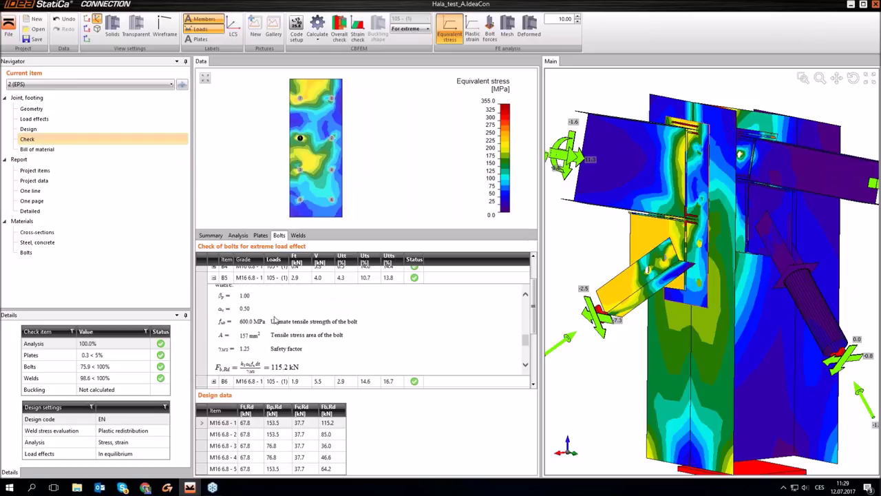
pyautogui.scroll(-1, 274, 318)
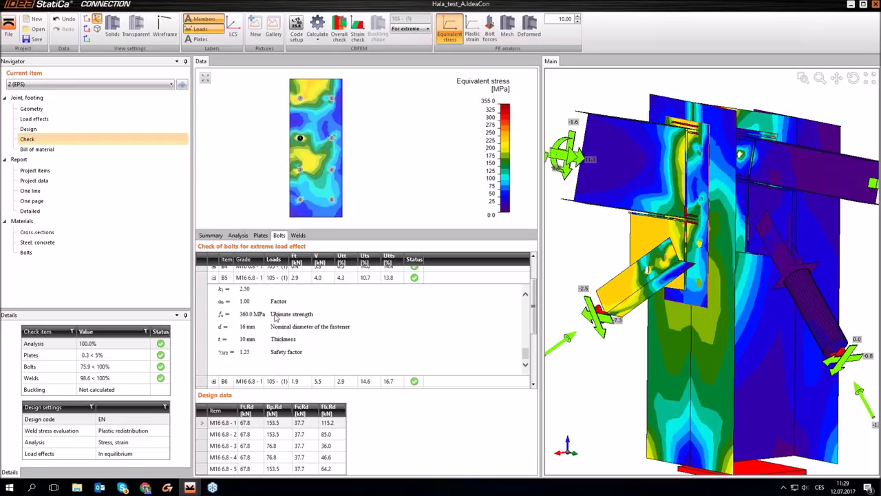
pyautogui.scroll(-2, 534, 329)
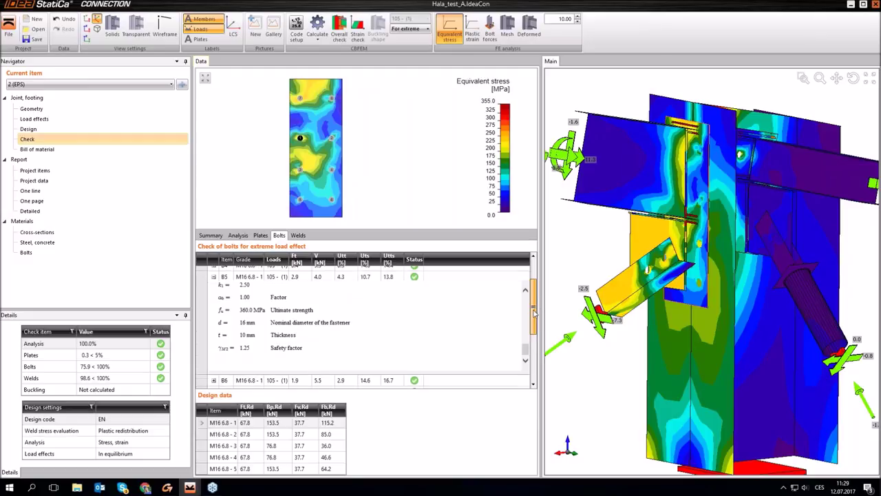
pyautogui.scroll(2, 534, 329)
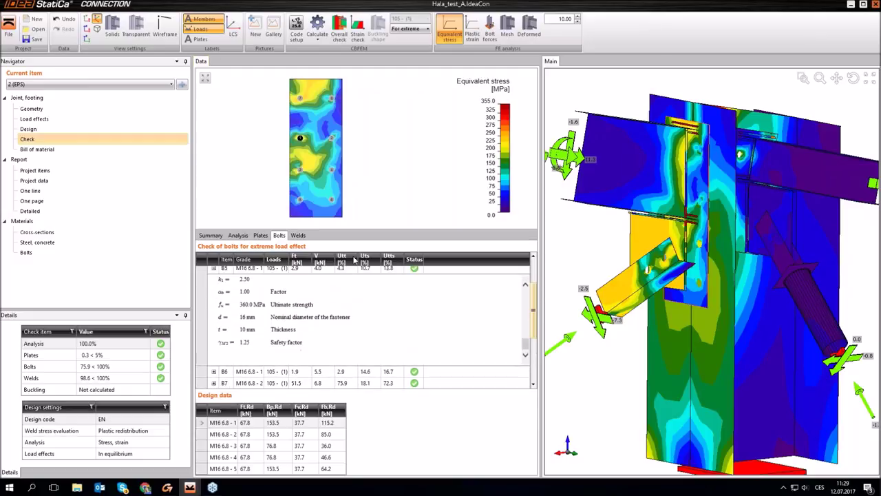
# Open the weld check for end plate EP1 and display the plastic strain on the joint
pyautogui.click(297, 236)
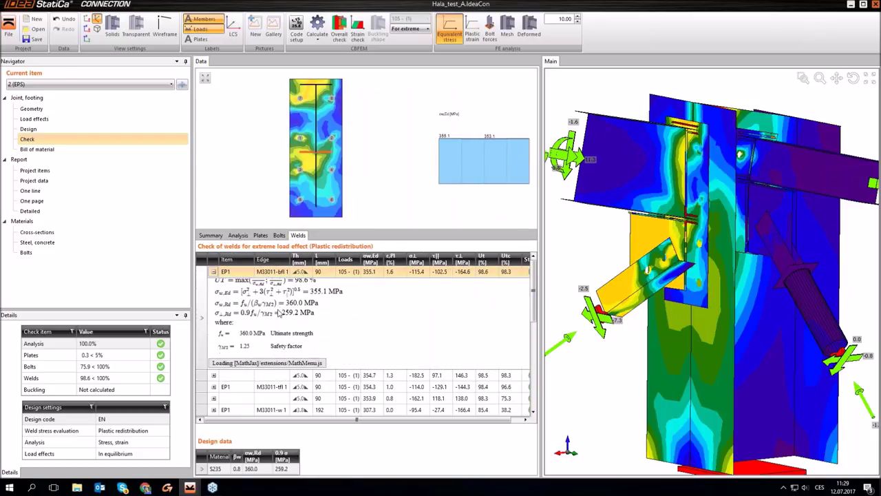
pyautogui.click(471, 29)
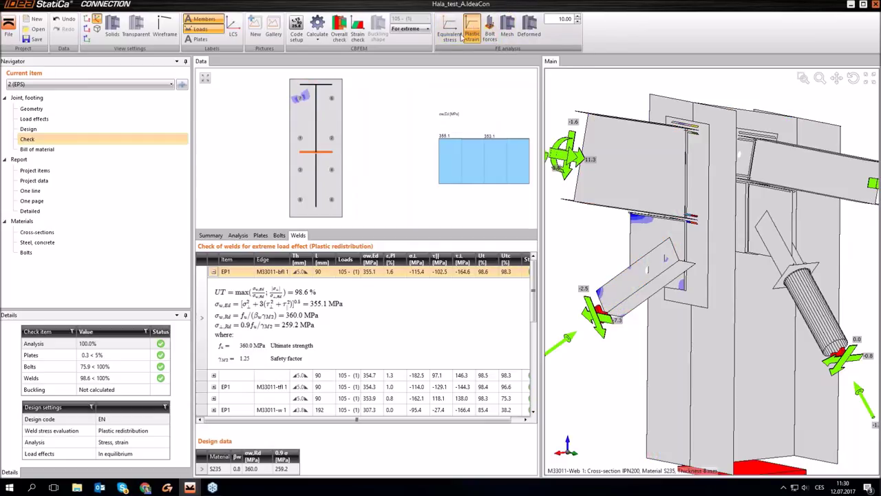
pyautogui.moveTo(715, 276); pyautogui.dragTo(738, 292, button='right')
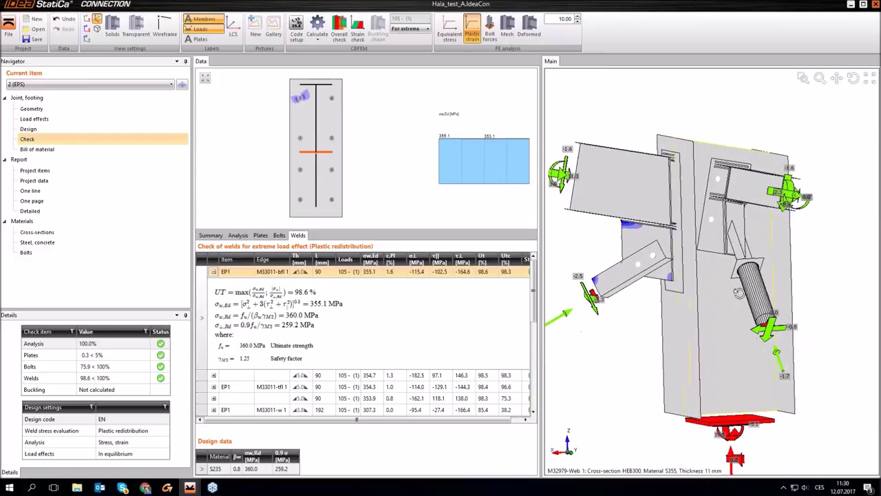
# Display the finite element mesh and the deformed shape of the joint and inspect them around the column
pyautogui.click(511, 29)
pyautogui.click(530, 31)
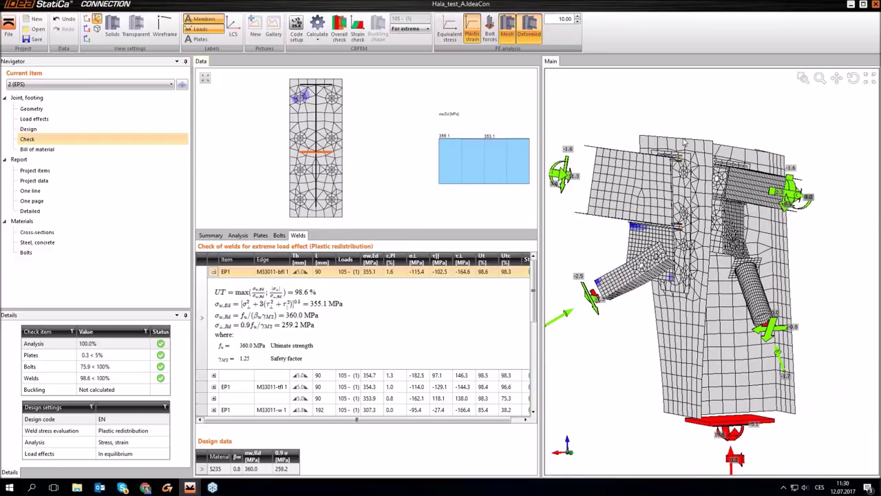
pyautogui.moveTo(719, 332); pyautogui.dragTo(705, 327, button='right')
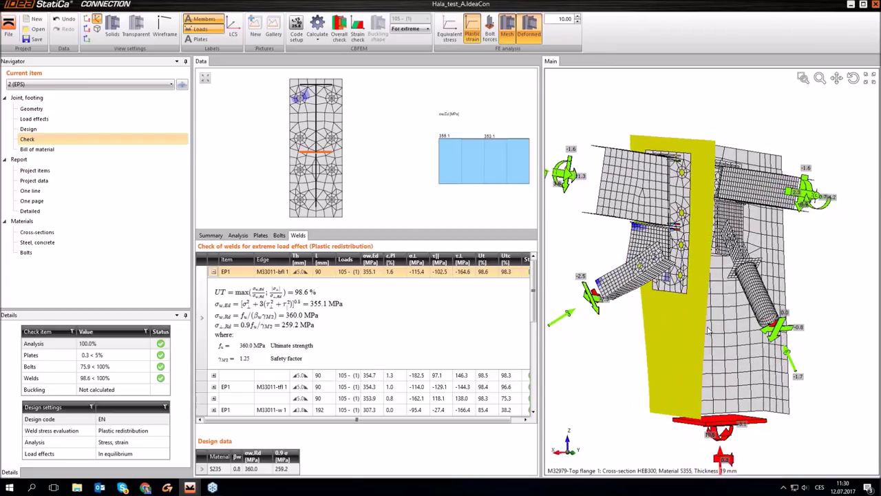
# Display the bolt forces, pick bolt B8 on the beam's end plate and examine its detailed check
pyautogui.click(491, 32)
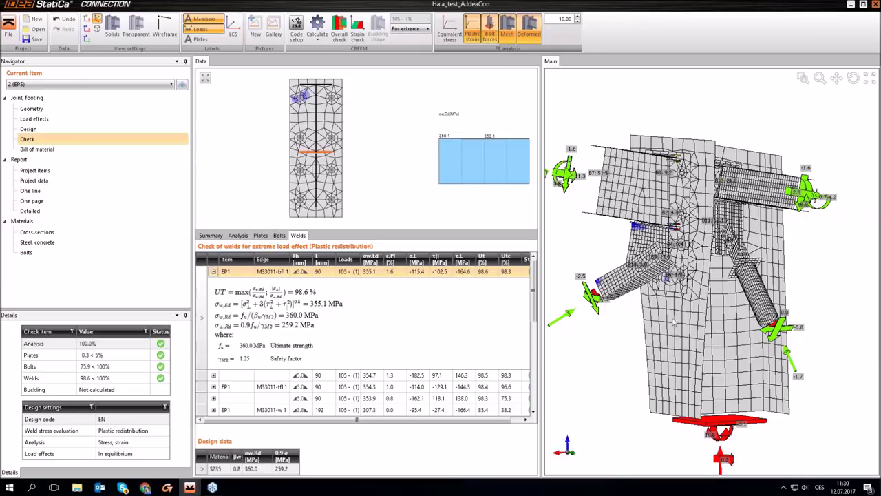
pyautogui.scroll(5, 689, 256)
pyautogui.scroll(5, 701, 133)
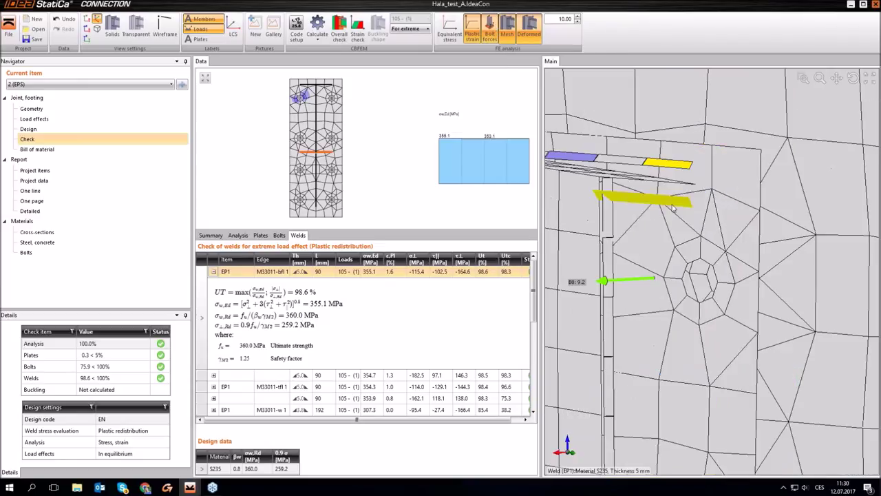
pyautogui.click(614, 282)
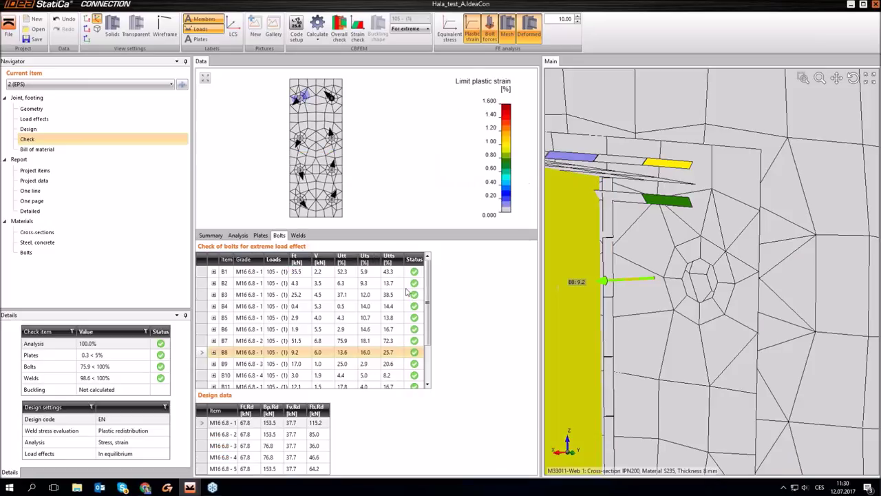
pyautogui.click(214, 352)
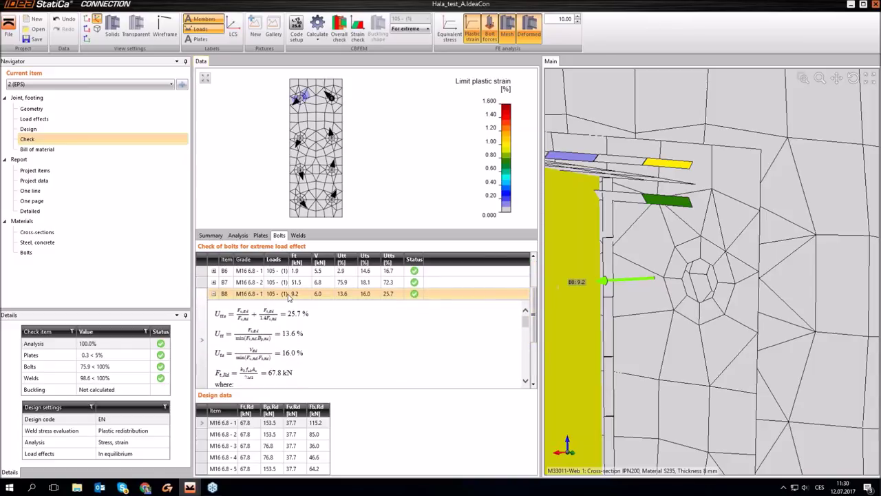
pyautogui.scroll(-1, 289, 300)
pyautogui.scroll(-5, 742, 272)
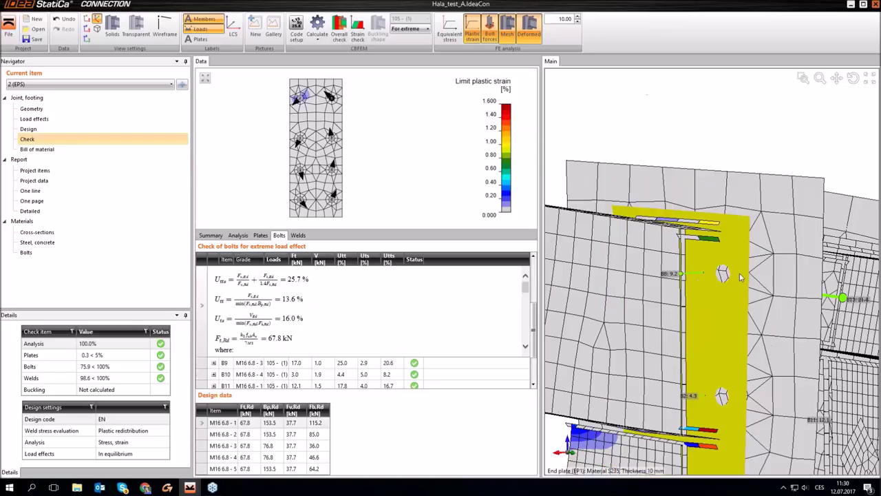
pyautogui.moveTo(759, 365); pyautogui.dragTo(727, 358, button='right')
pyautogui.moveTo(727, 358); pyautogui.dragTo(719, 265, button='middle')
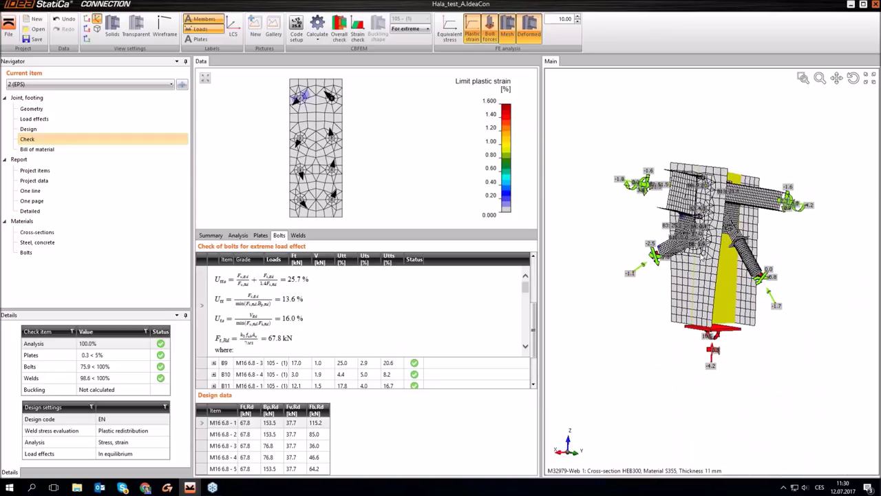
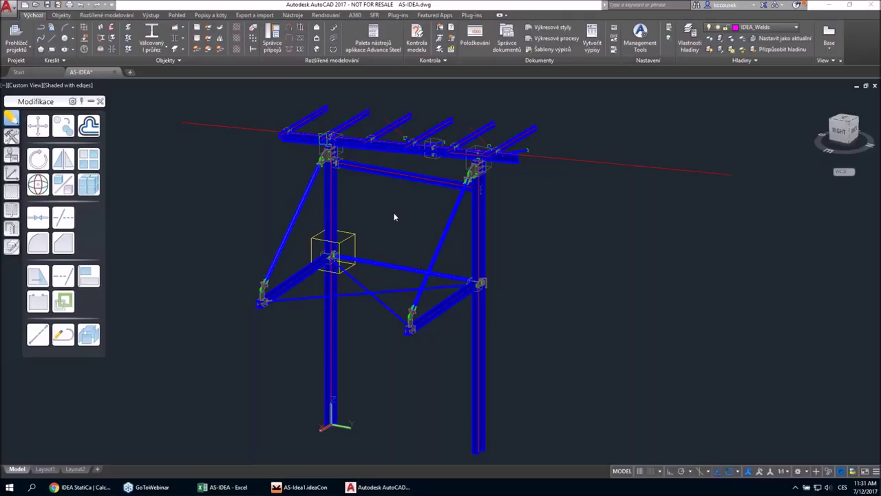
# In the AS-IDEA model in AutoCAD, start CONCHECK and set the connection point where the column meets the roof beam above the tubular brace
pyautogui.moveTo(407, 216); pyautogui.dragTo(413, 246, button='middle')
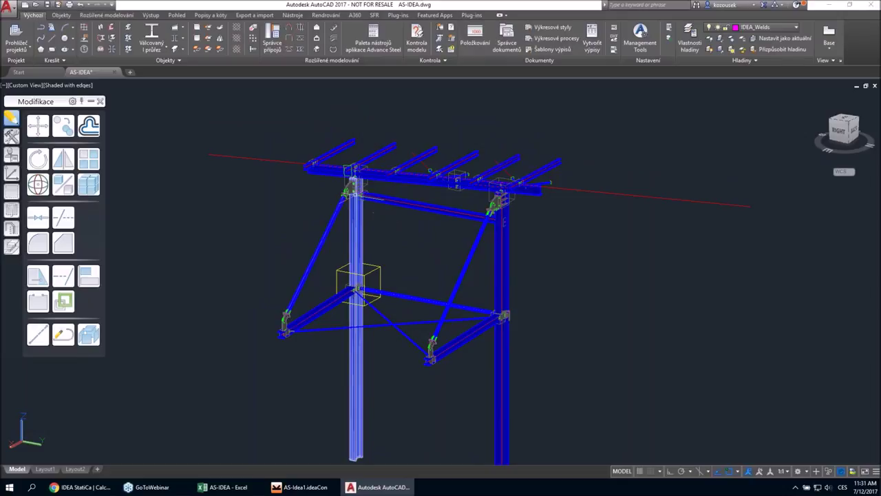
pyautogui.scroll(3, 352, 206)
pyautogui.keyDown('shift'); pyautogui.moveTo(386, 210); pyautogui.dragTo(401, 232, button='middle'); pyautogui.keyUp('shift')
pyautogui.scroll(5, 369, 232)
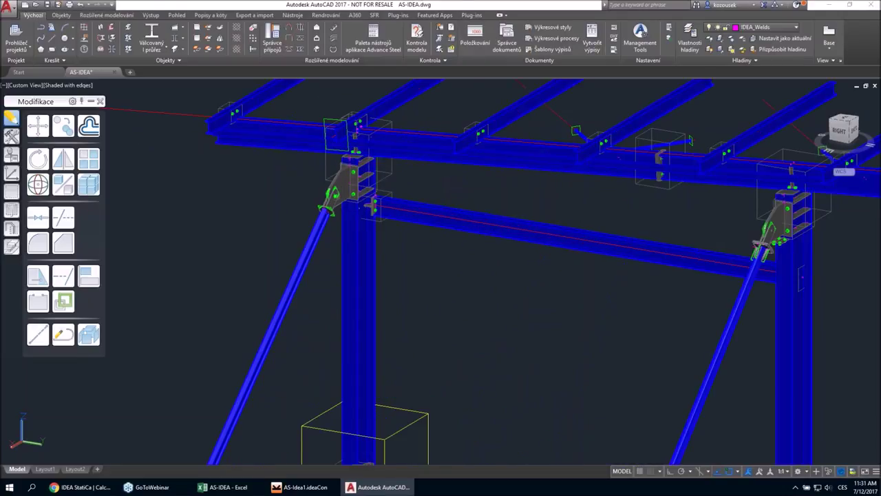
pyautogui.scroll(3, 369, 233)
pyautogui.scroll(2, 369, 233)
pyautogui.scroll(-3, 369, 233)
pyautogui.keyDown('shift'); pyautogui.moveTo(368, 233); pyautogui.dragTo(420, 213, button='middle'); pyautogui.keyUp('shift')
pyautogui.scroll(3, 378, 181)
pyautogui.scroll(-3, 379, 181)
pyautogui.write('CONC')
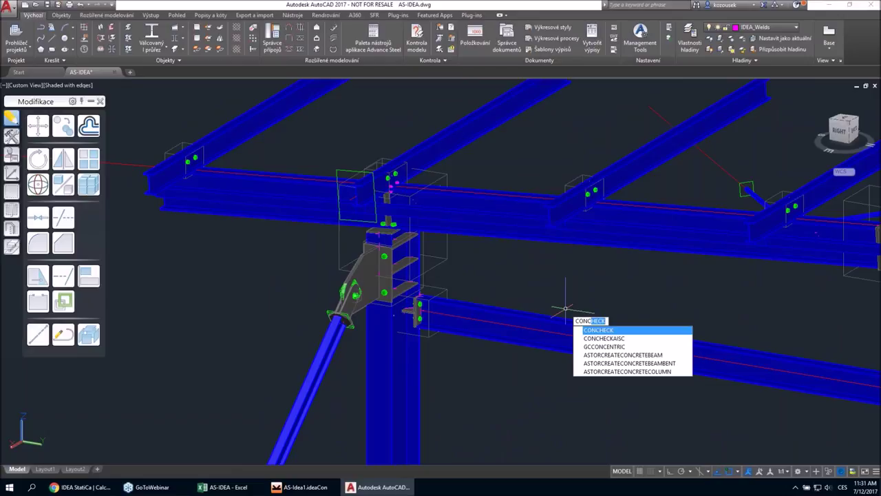
pyautogui.press('Return')
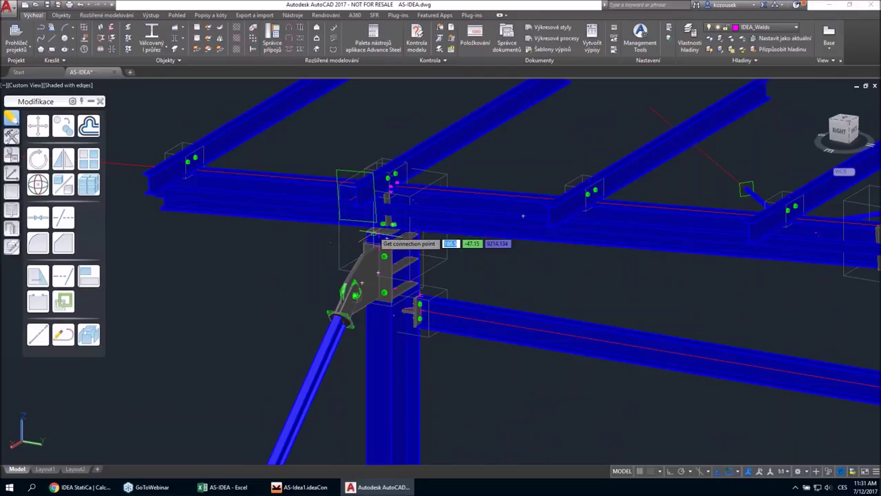
pyautogui.click(370, 234)
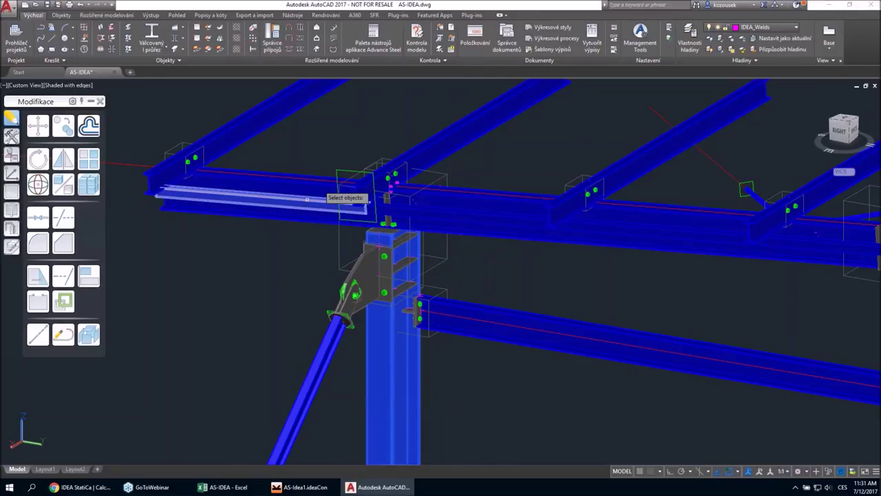
# Select the column, main roof beam, purlin above the column, lower horizontal beam and tubular brace as the connection's members
pyautogui.click(460, 142)
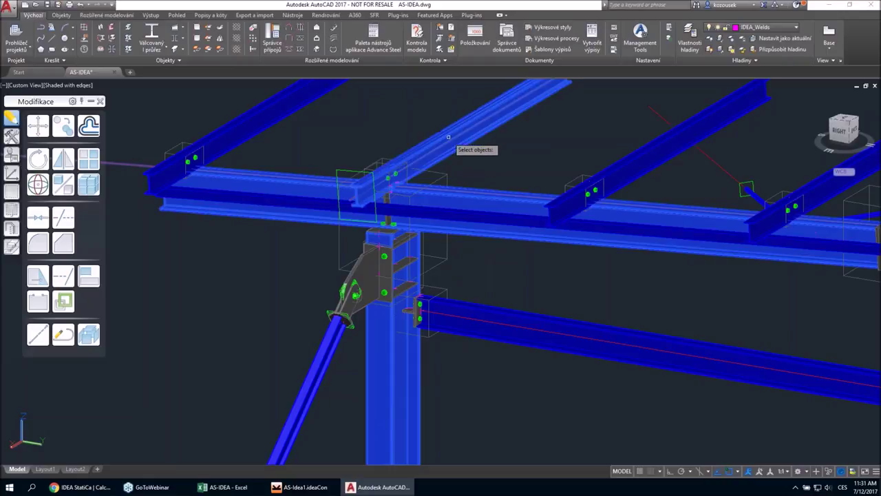
pyautogui.click(494, 316)
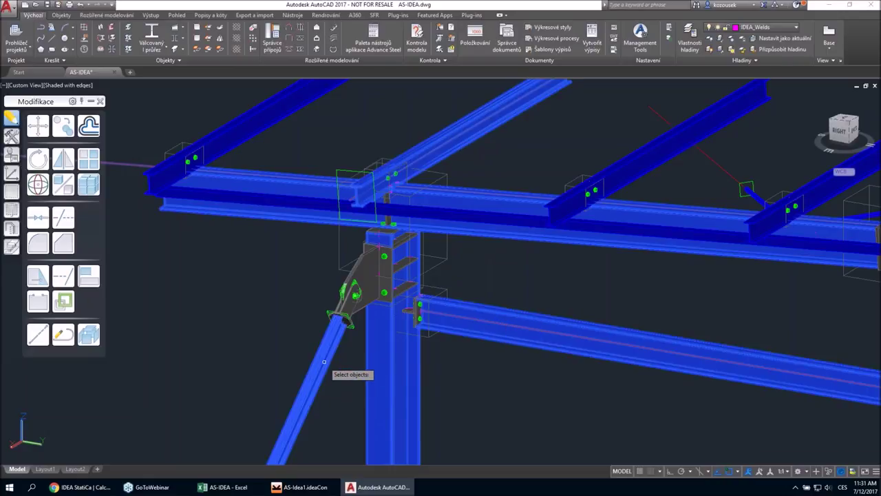
pyautogui.press('Return')
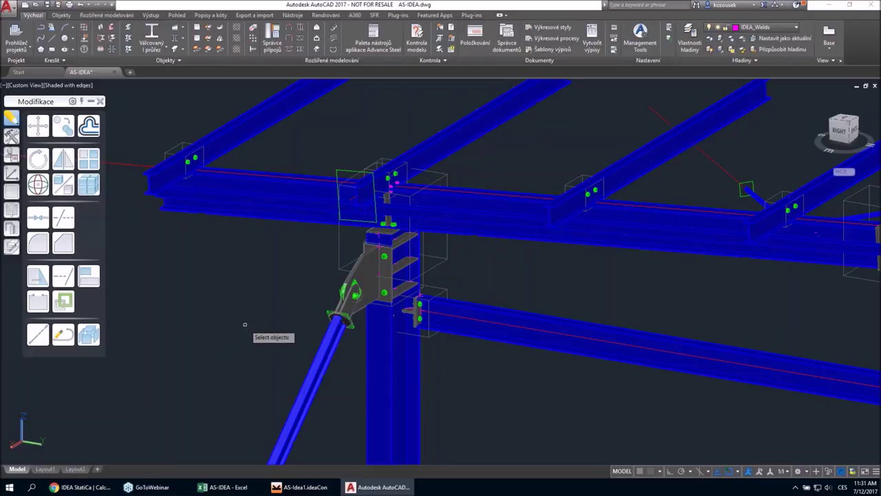
# Select all plates, bolts and welds around the column head as connection parts and transfer the joint to IDEA StatiCa Connection
pyautogui.click(300, 129)
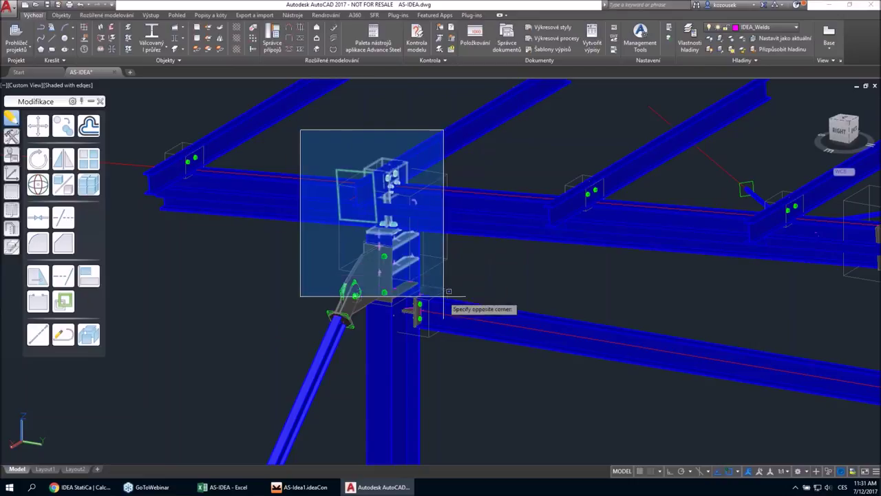
pyautogui.click(481, 382)
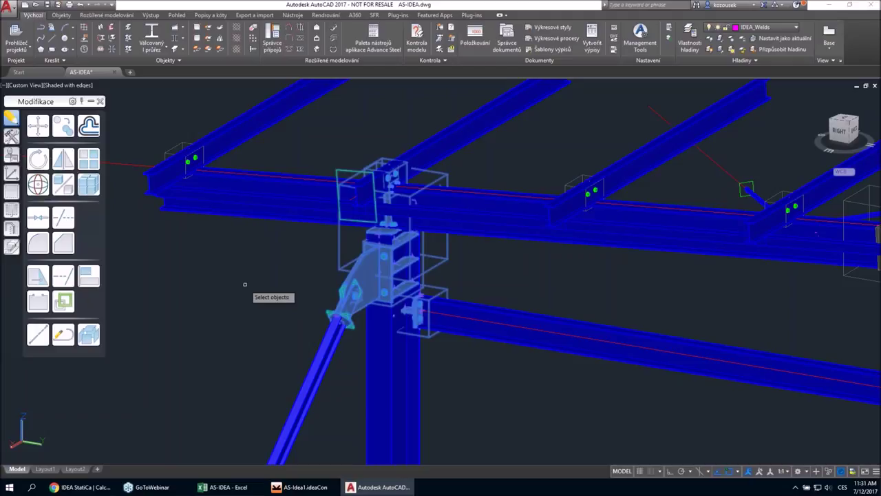
pyautogui.press('Return')
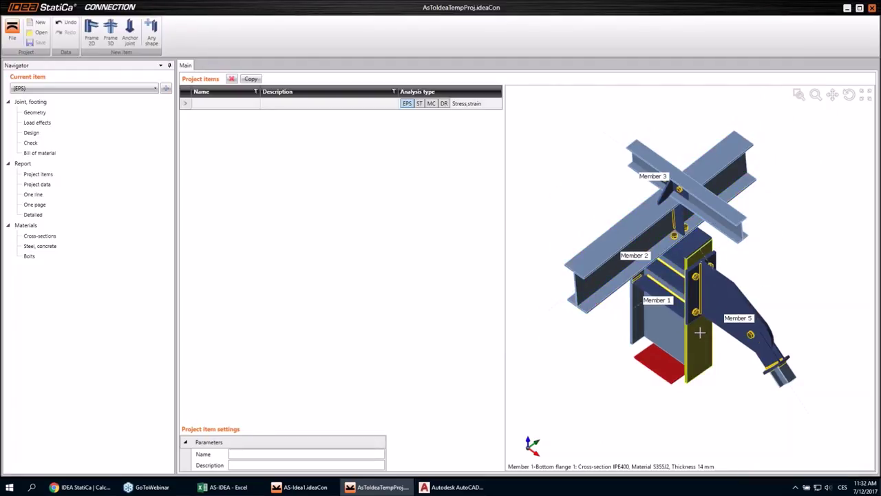
# Inspect the transferred joint from several sides and display the geometry data of its members
pyautogui.moveTo(700, 333); pyautogui.dragTo(784, 270, button='right')
pyautogui.moveTo(663, 289); pyautogui.dragTo(655, 248, button='right')
pyautogui.moveTo(566, 166); pyautogui.dragTo(735, 208, button='right')
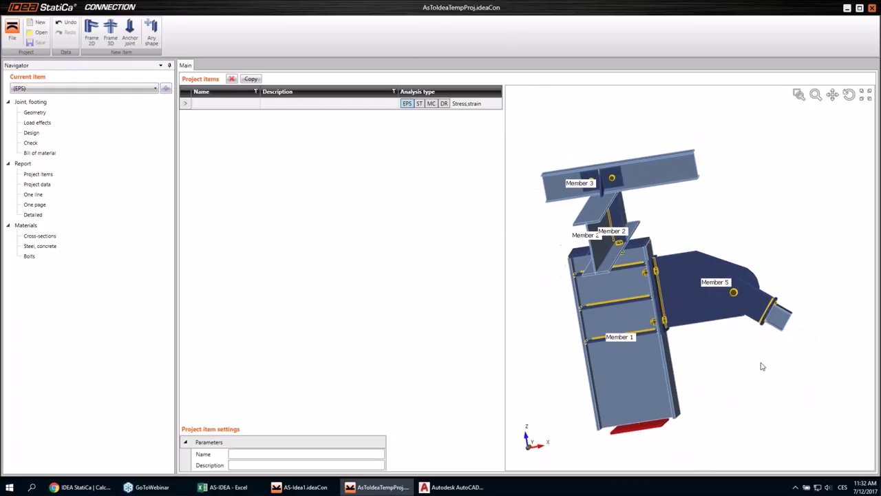
pyautogui.moveTo(753, 389); pyautogui.dragTo(702, 331, button='right')
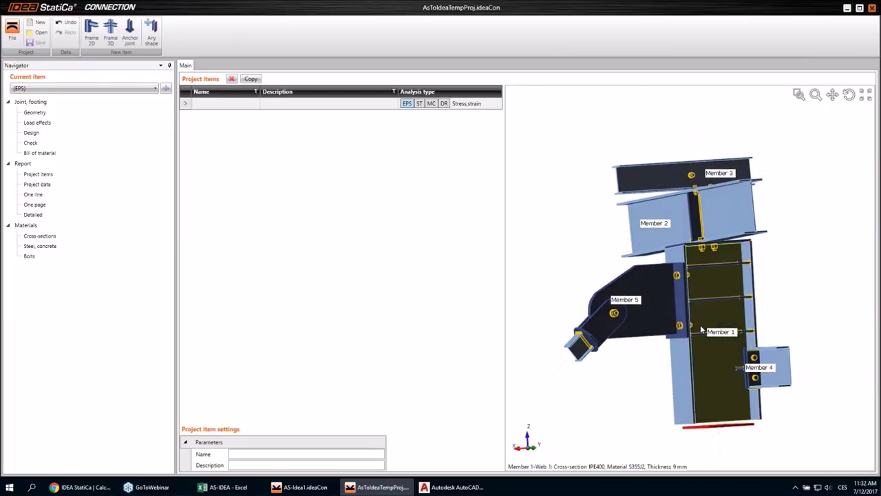
pyautogui.click(69, 112)
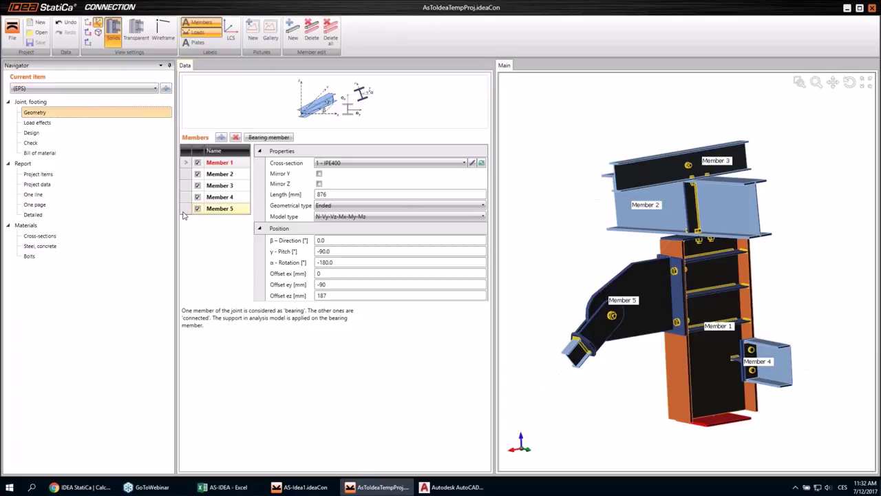
# Add a new load effect to the joint, leaving the internal forces of all members at zero
pyautogui.click(49, 125)
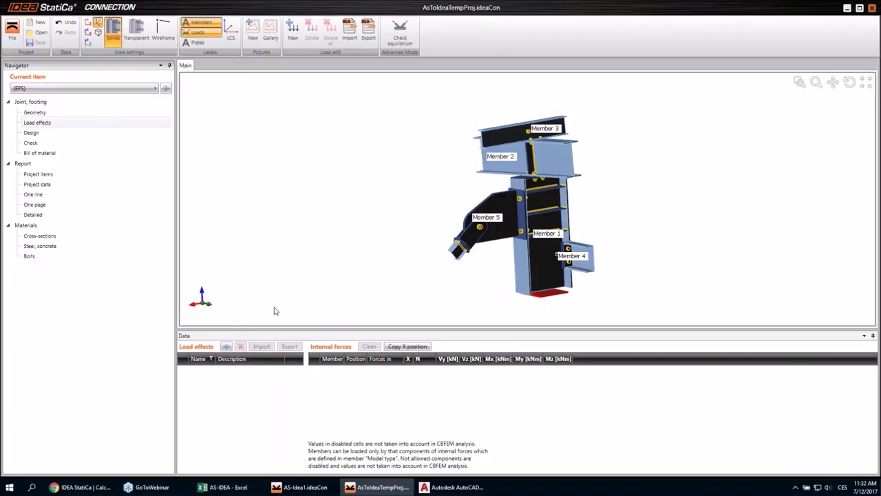
pyautogui.click(228, 347)
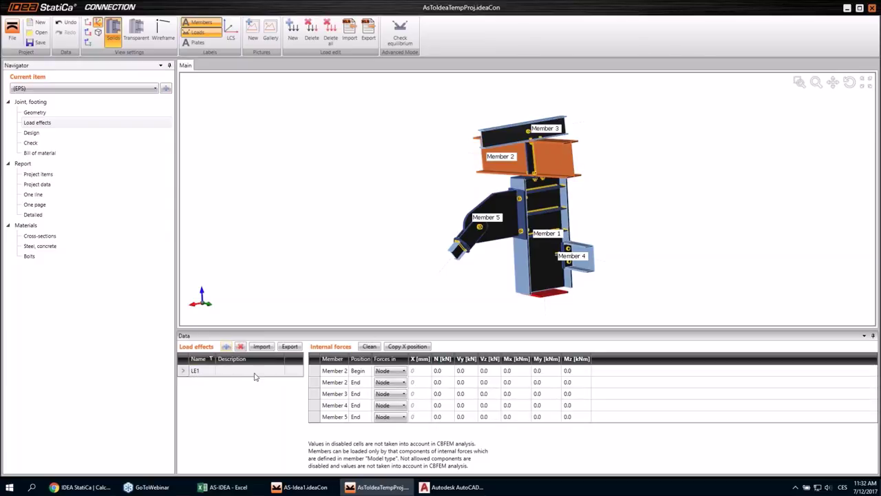
pyautogui.click(437, 381)
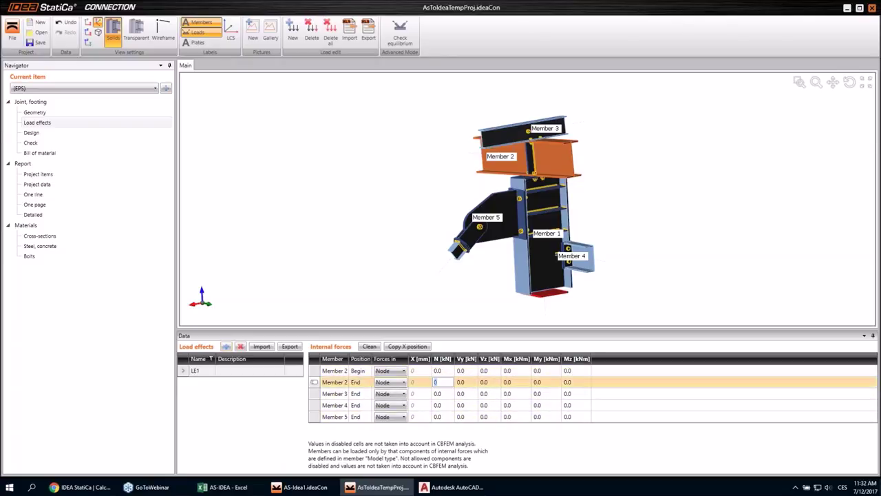
pyautogui.click(443, 393)
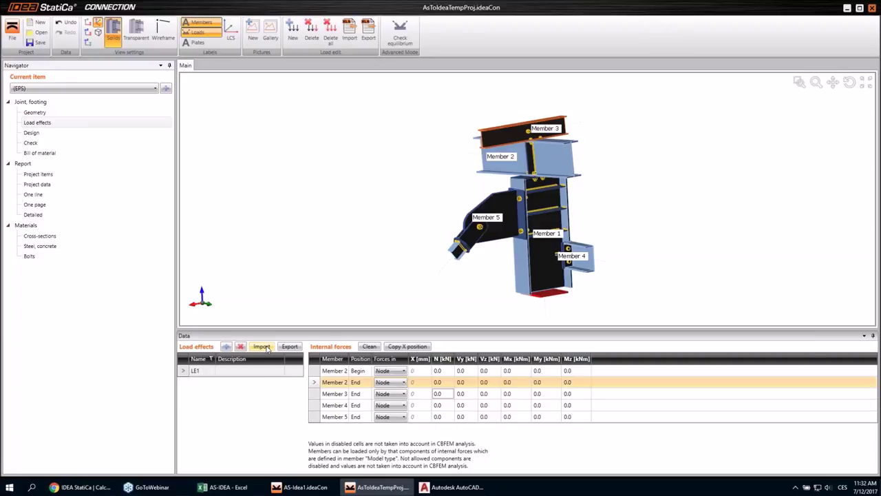
# Import a second load effect using the member forces copied from cells B2:G6 of the AS-IDEA Excel sheet
pyautogui.click(261, 346)
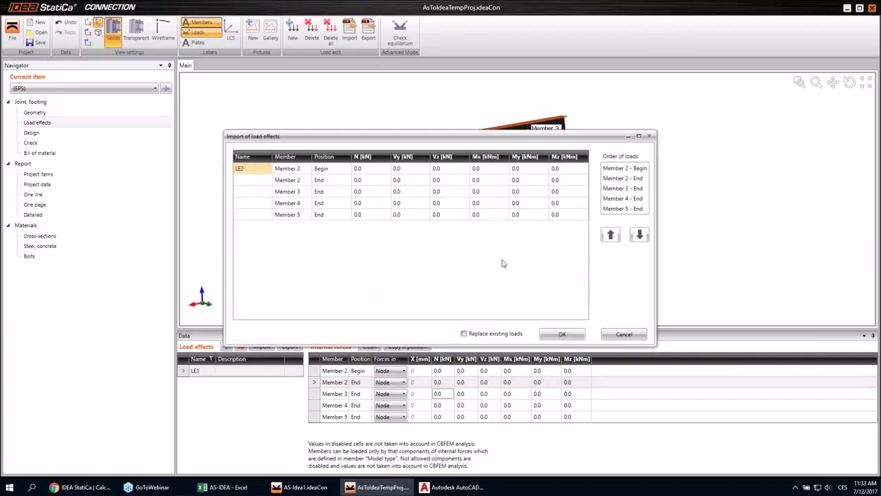
pyautogui.click(229, 488)
pyautogui.moveTo(147, 141); pyautogui.dragTo(293, 178)
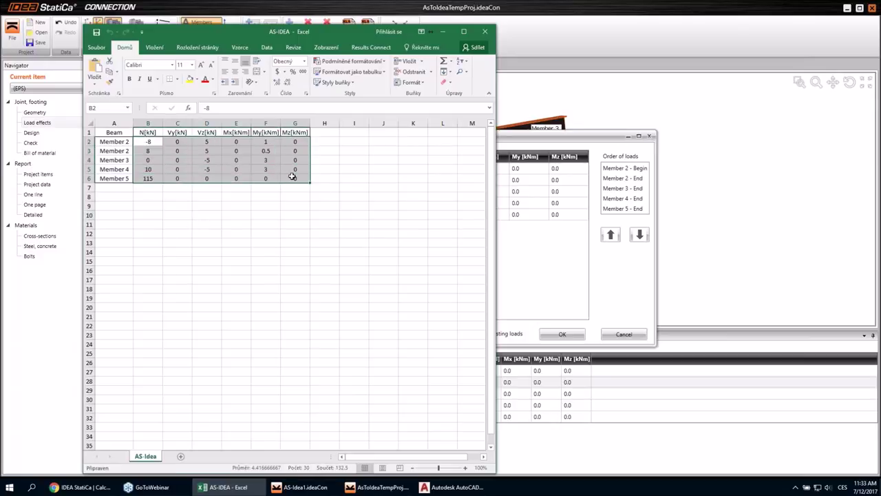
pyautogui.hotkey('ctrl', 'c')
pyautogui.click(544, 263)
pyautogui.moveTo(363, 171); pyautogui.dragTo(558, 215)
pyautogui.hotkey('ctrl', 'v')
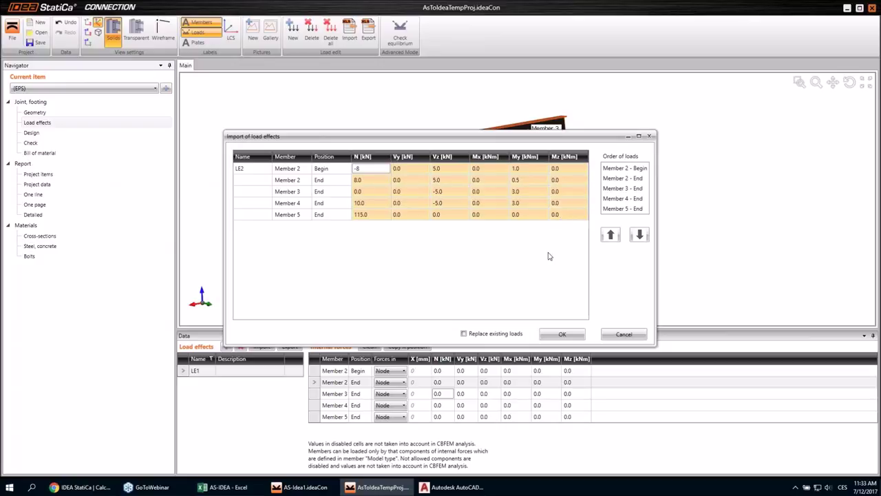
pyautogui.click(562, 334)
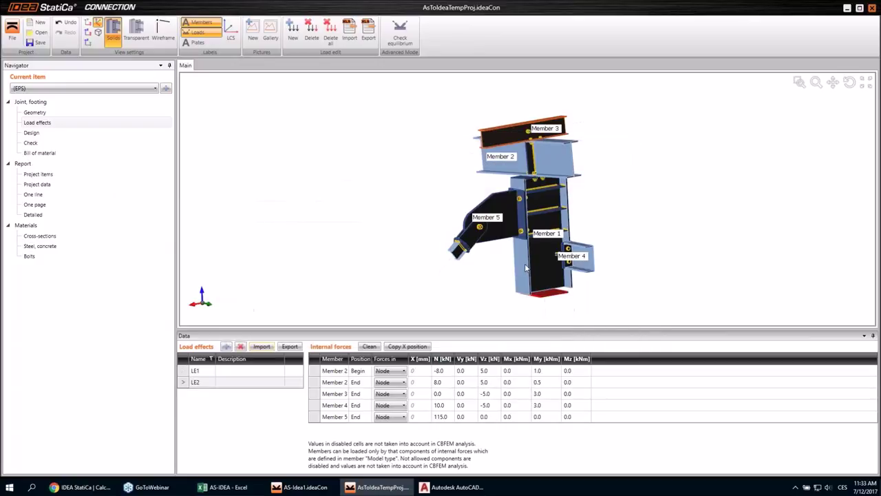
# Examine the directions of the imported forces and moments on the members in the 3D view
pyautogui.click(504, 374)
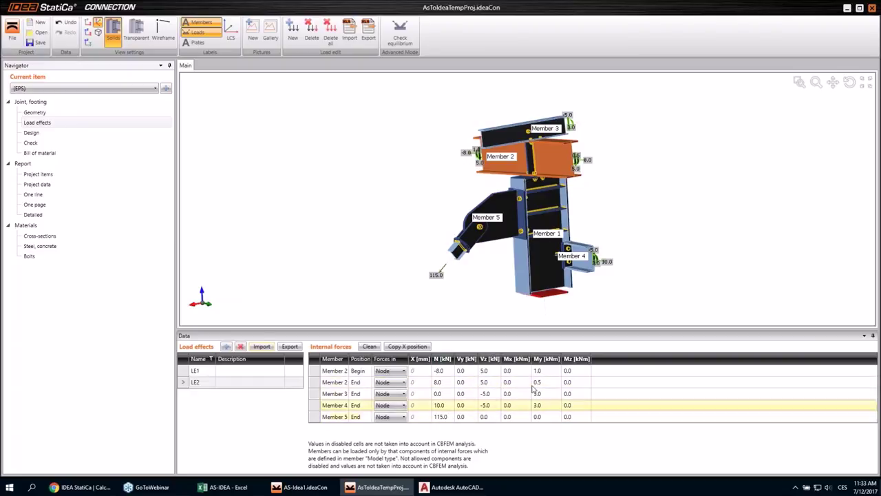
pyautogui.scroll(2, 570, 250)
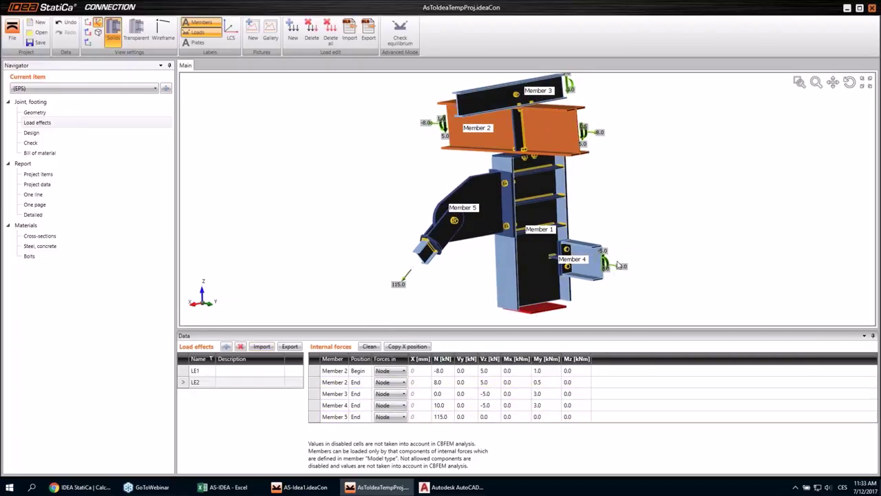
pyautogui.moveTo(493, 186); pyautogui.dragTo(569, 103, button='right')
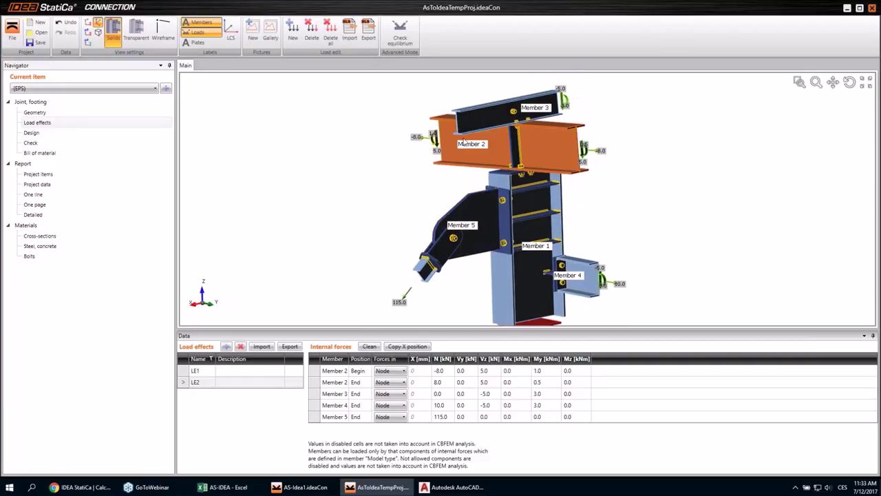
pyautogui.scroll(1, 406, 301)
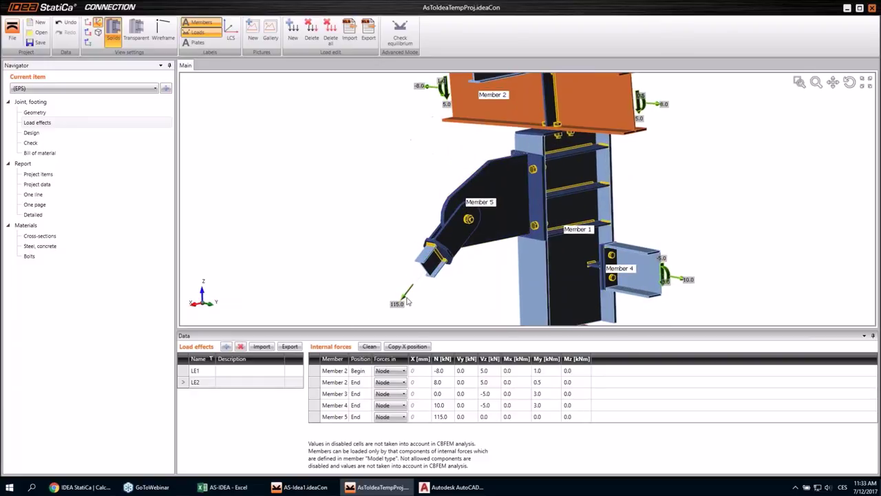
pyautogui.scroll(-1, 406, 296)
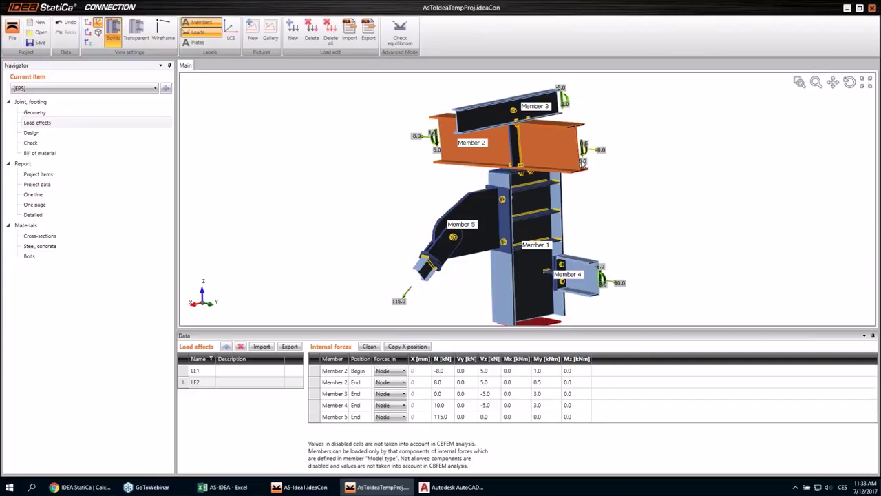
pyautogui.moveTo(479, 267); pyautogui.dragTo(465, 253, button='middle')
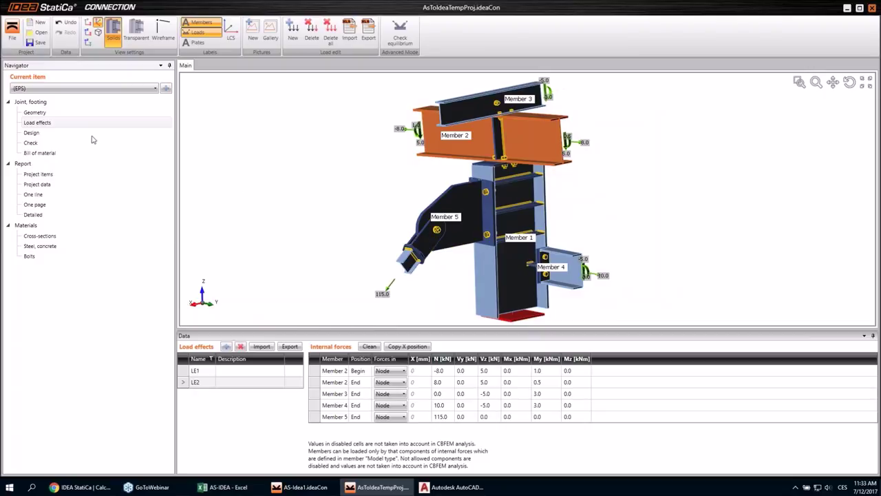
# Look through the joint's manufacturing operations and run the calculation of its code checks
pyautogui.click(46, 134)
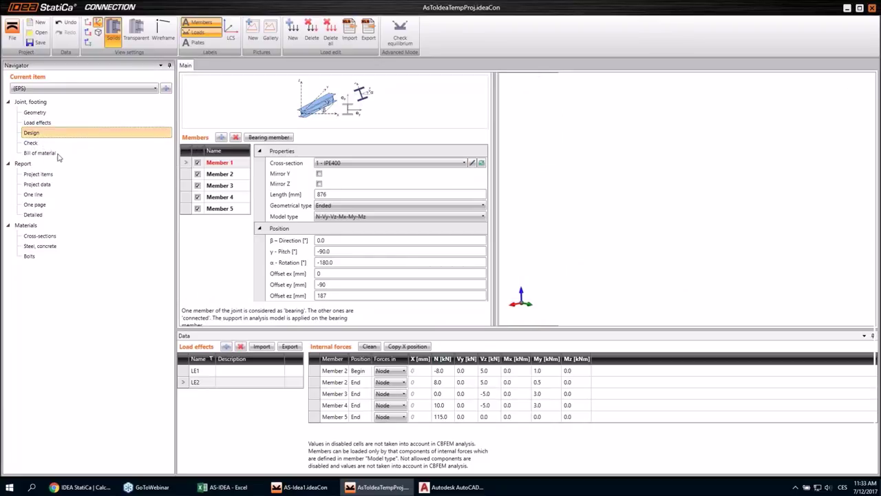
pyautogui.moveTo(262, 222); pyautogui.dragTo(231, 460)
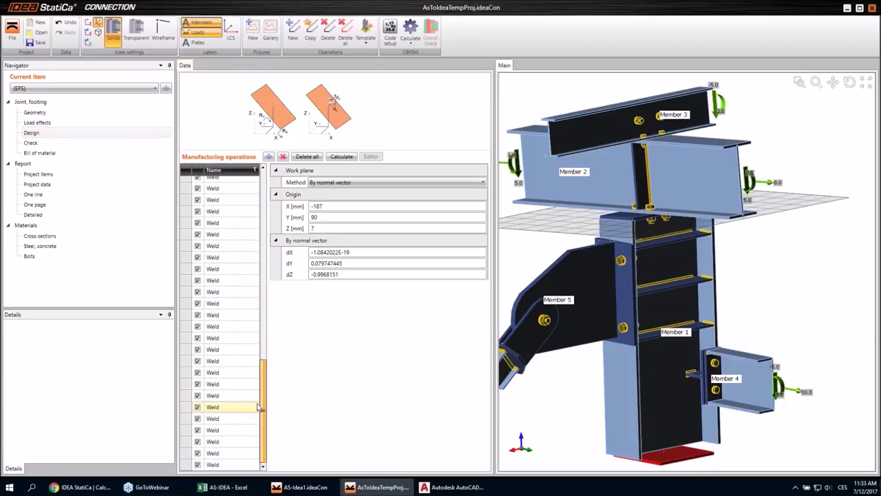
pyautogui.click(42, 143)
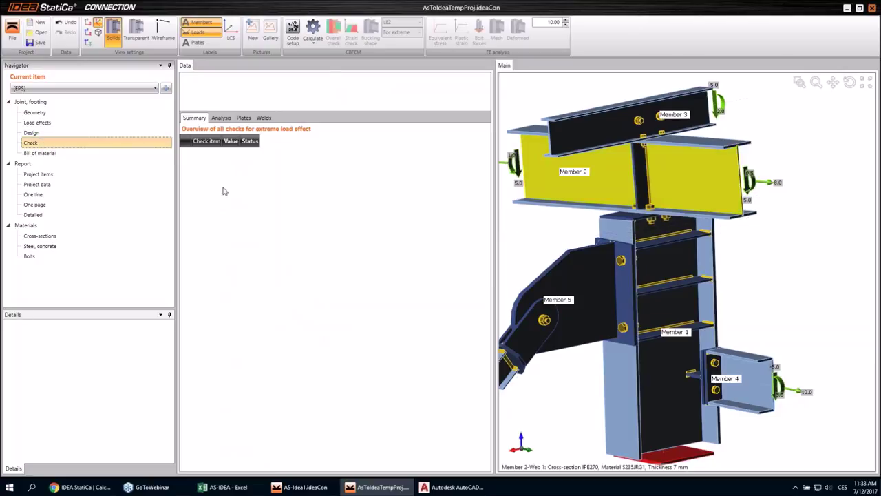
pyautogui.click(315, 30)
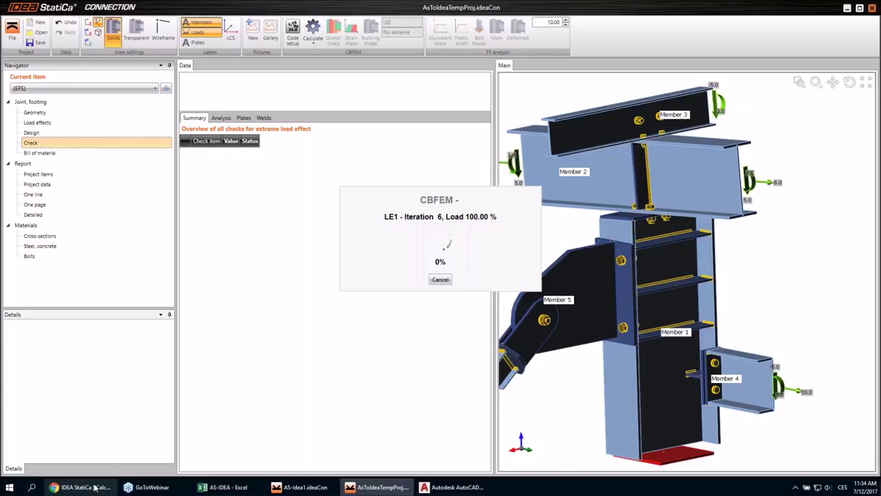
# Browse the posts on the IDEA StatiCa blog in Chrome, and return to the AsToIdeaTempProj connection project
pyautogui.moveTo(95, 488)
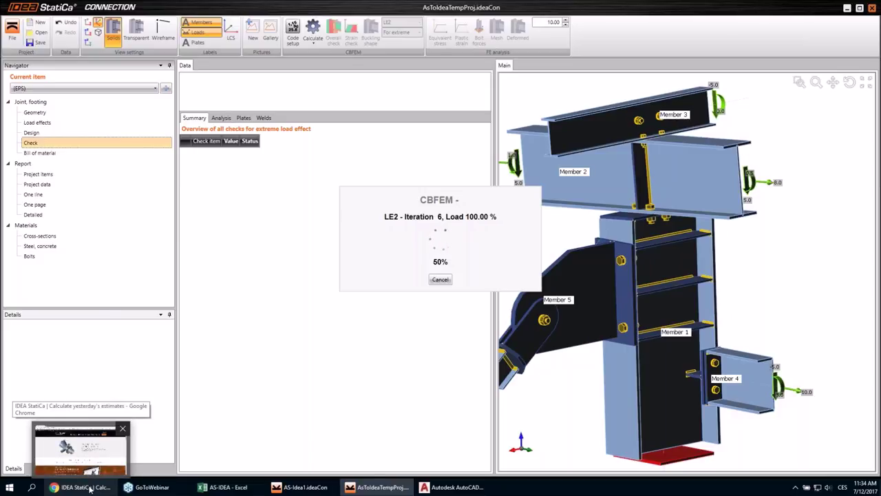
pyautogui.click(90, 487)
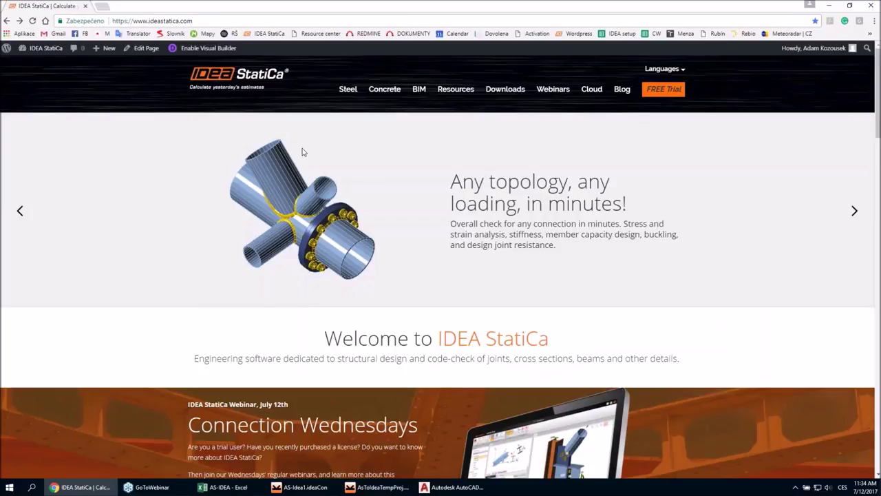
pyautogui.click(623, 90)
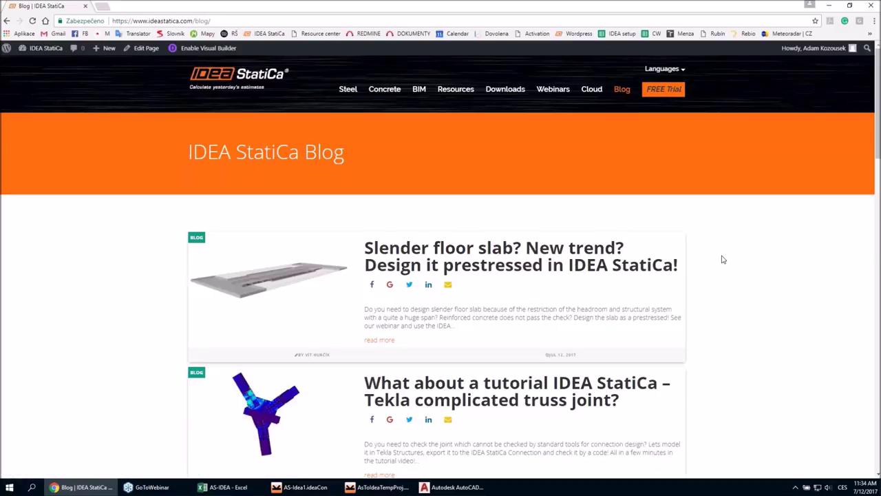
pyautogui.scroll(-2, 723, 259)
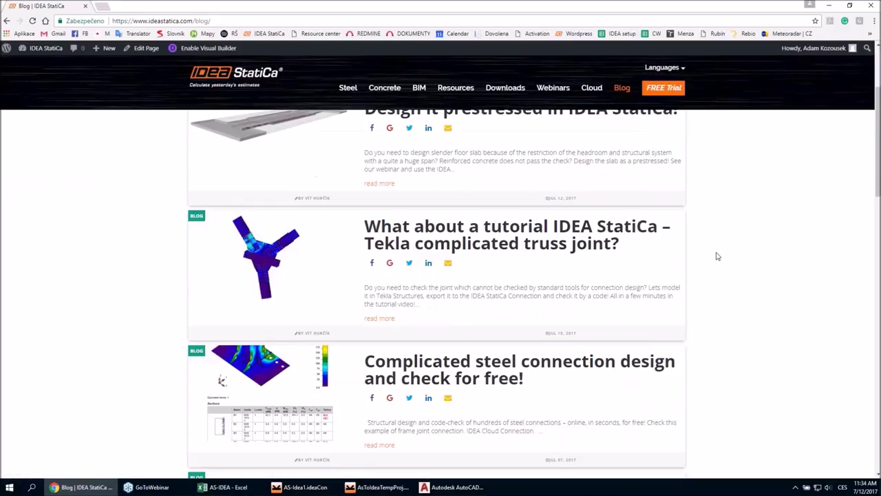
pyautogui.scroll(-2, 714, 256)
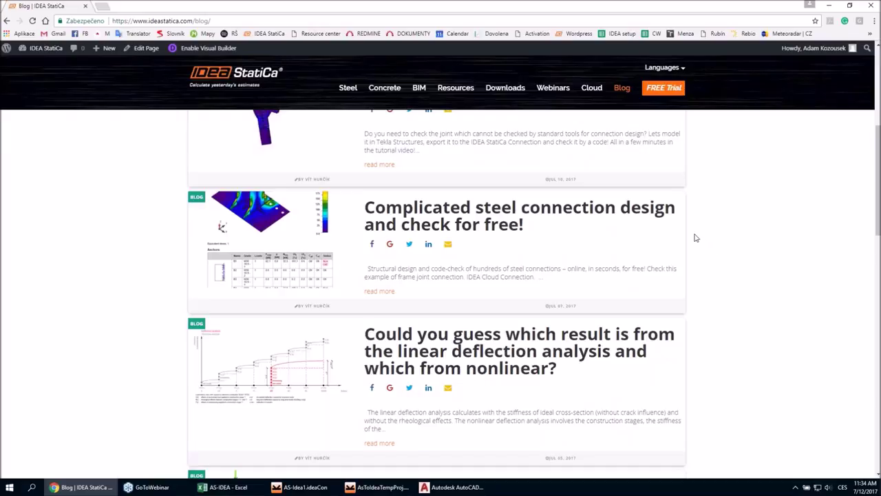
pyautogui.scroll(-1, 694, 232)
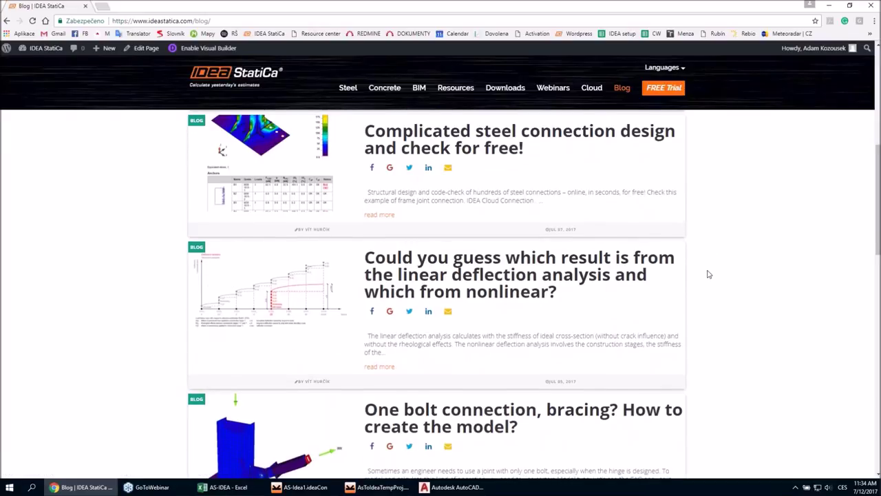
pyautogui.scroll(-1, 709, 274)
pyautogui.scroll(-1, 709, 274)
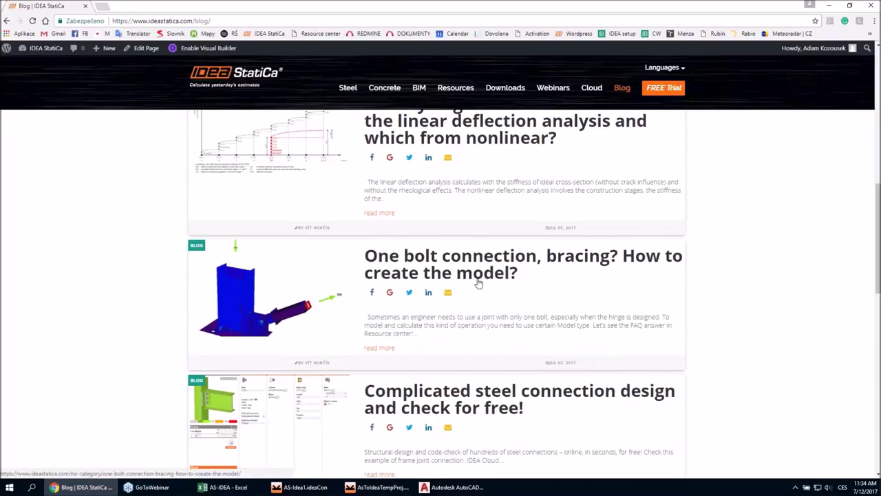
pyautogui.scroll(-1, 486, 278)
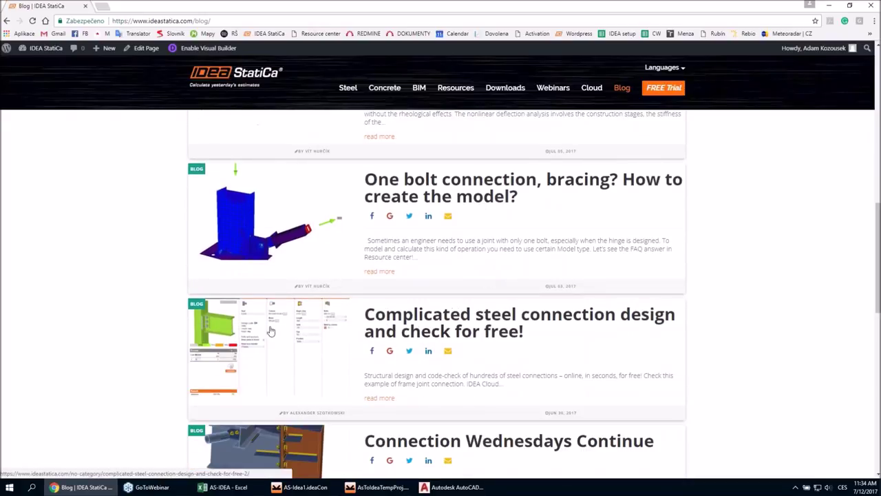
pyautogui.scroll(-1, 307, 359)
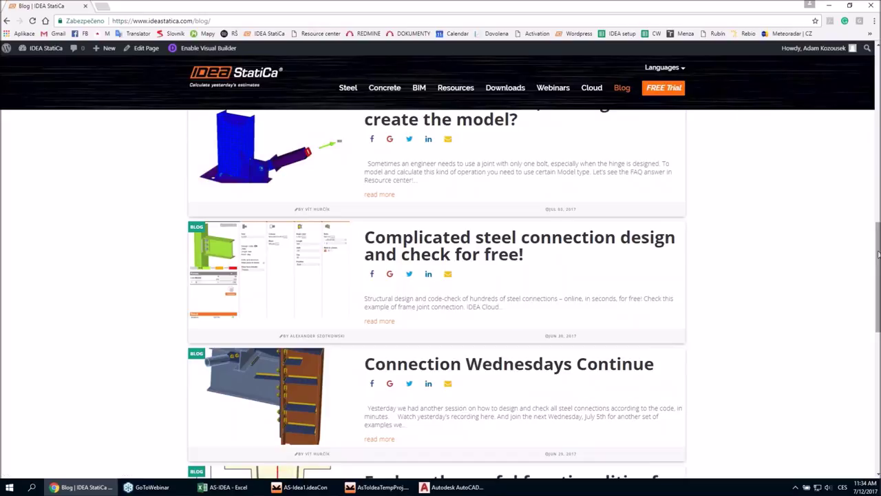
pyautogui.moveTo(879, 254); pyautogui.dragTo(876, 67)
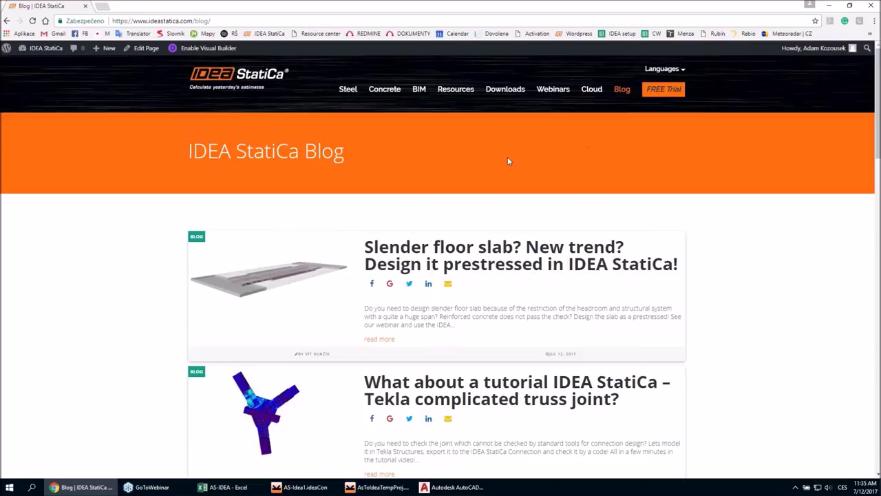
pyautogui.click(375, 487)
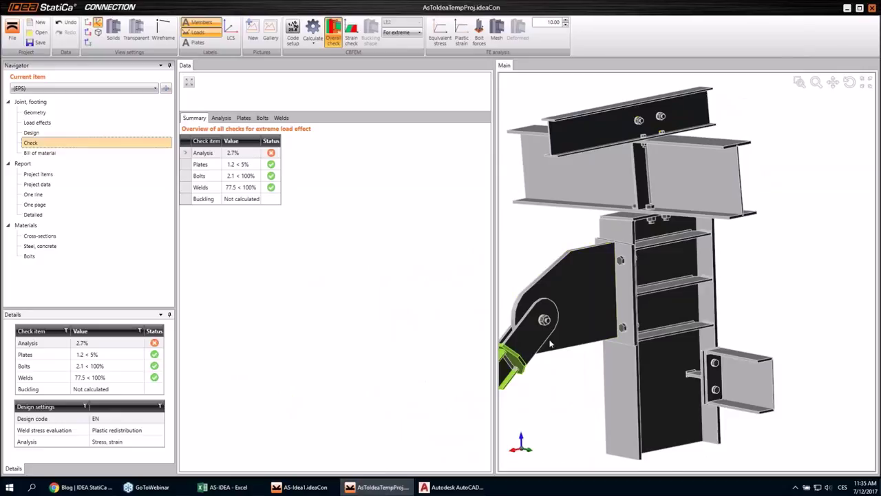
# Review the overall check summary with its Analysis result, and display the joint as solids with its member and load labels
pyautogui.scroll(-5, 550, 344)
pyautogui.moveTo(558, 288); pyautogui.dragTo(610, 269, button='right')
pyautogui.moveTo(678, 290); pyautogui.dragTo(682, 287, button='right')
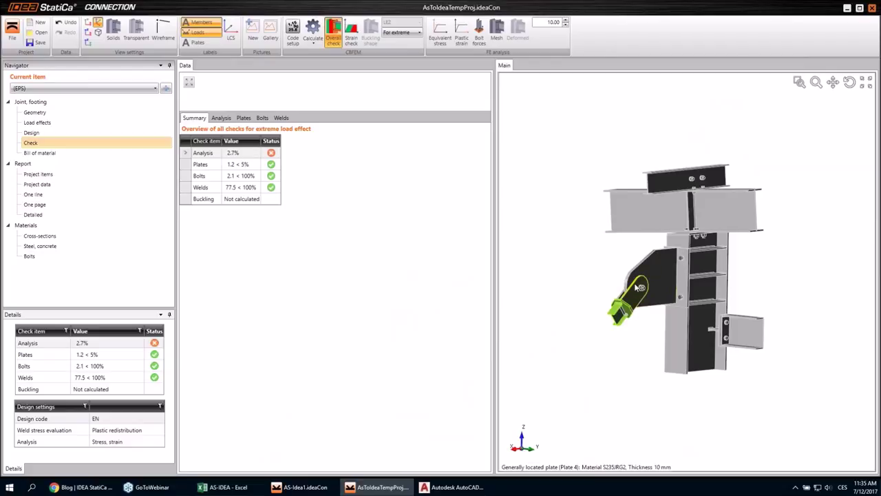
pyautogui.moveTo(607, 312); pyautogui.dragTo(582, 287, button='right')
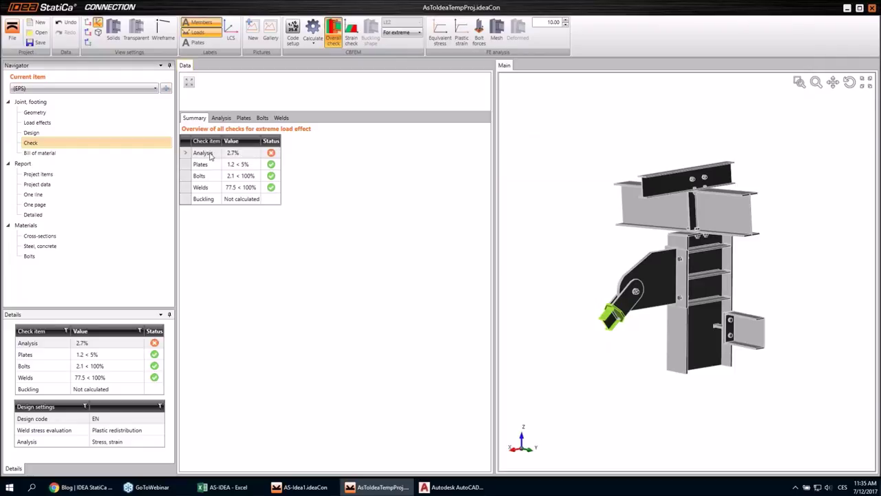
pyautogui.click(234, 154)
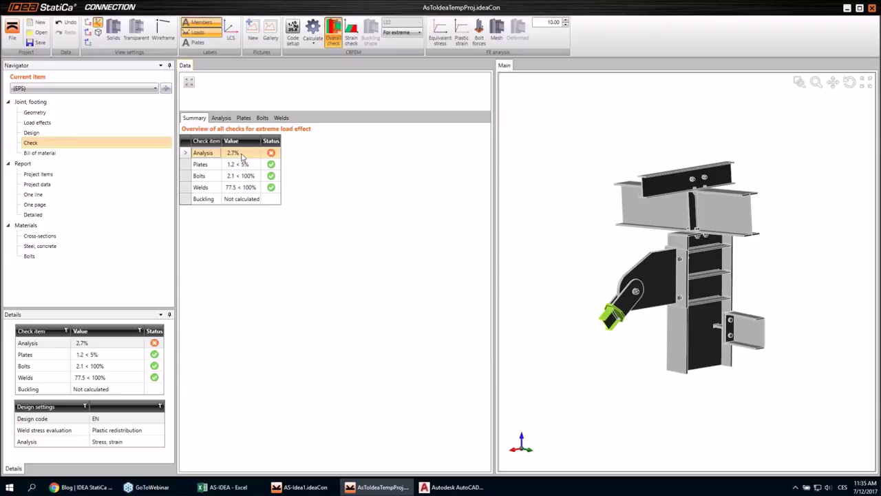
pyautogui.scroll(-2, 549, 247)
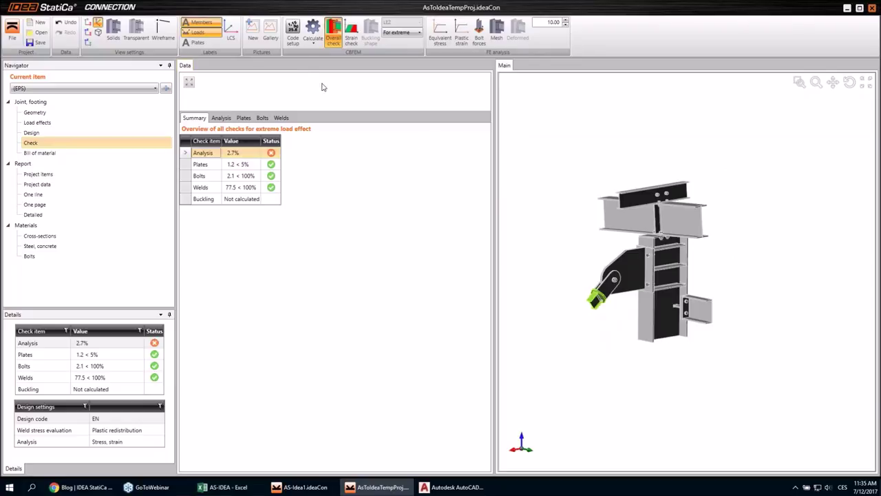
pyautogui.click(114, 31)
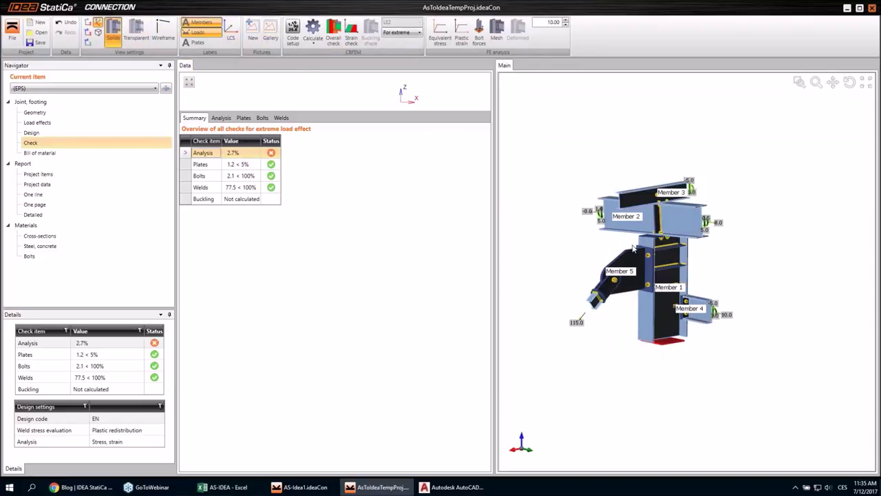
pyautogui.moveTo(616, 233); pyautogui.dragTo(579, 260, button='right')
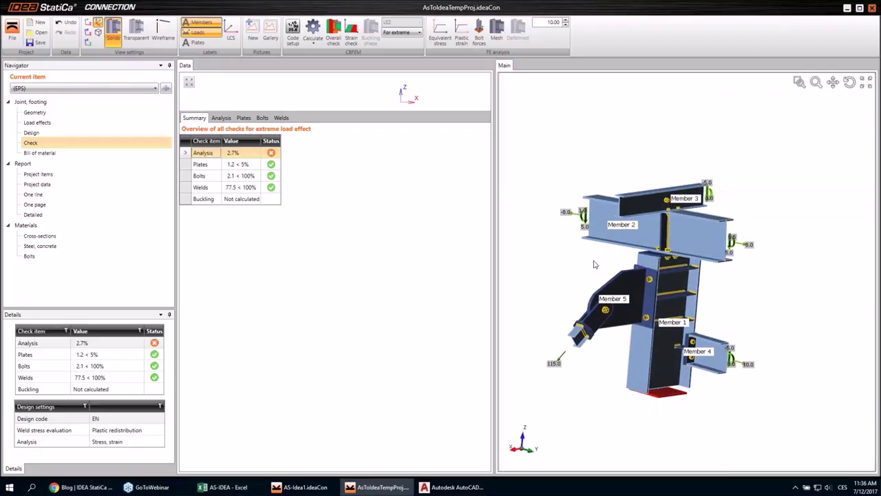
# In the joint's geometry, set the model type of Member 5, the pinned diagonal brace, to N-Vy-Vz
pyautogui.click(55, 115)
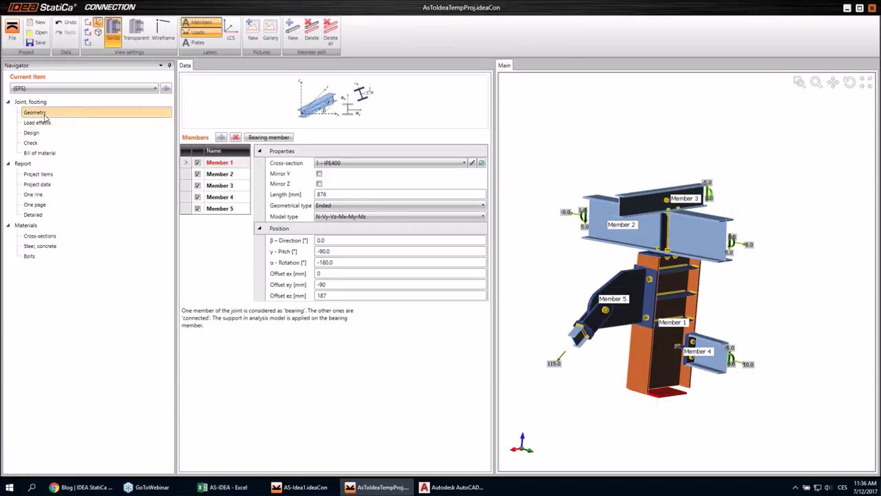
pyautogui.moveTo(619, 329)
pyautogui.mouseDown(button='right')
pyautogui.moveTo(612, 339)
pyautogui.moveTo(621, 329)
pyautogui.mouseUp(button='right')
pyautogui.scroll(5, 620, 329)
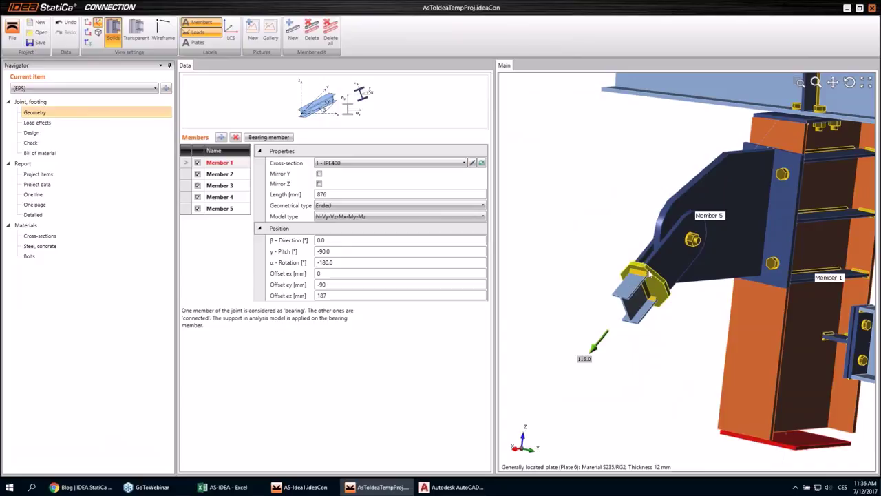
pyautogui.scroll(3, 694, 241)
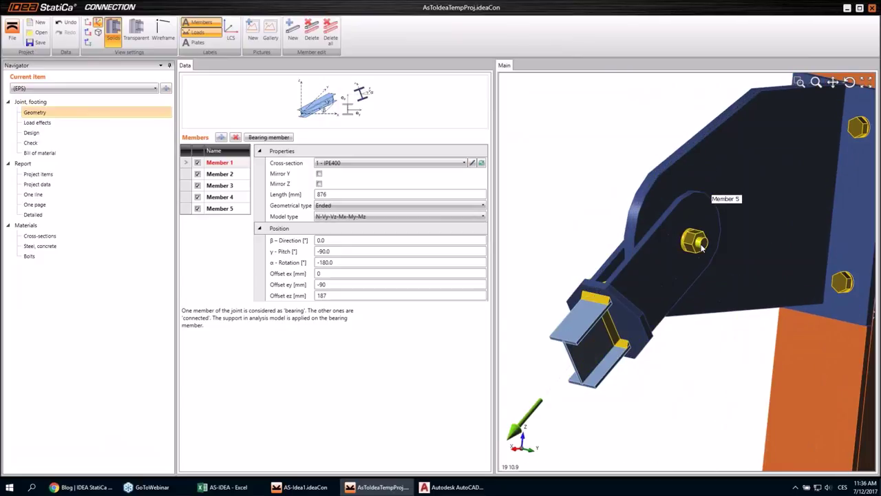
pyautogui.scroll(-3, 693, 238)
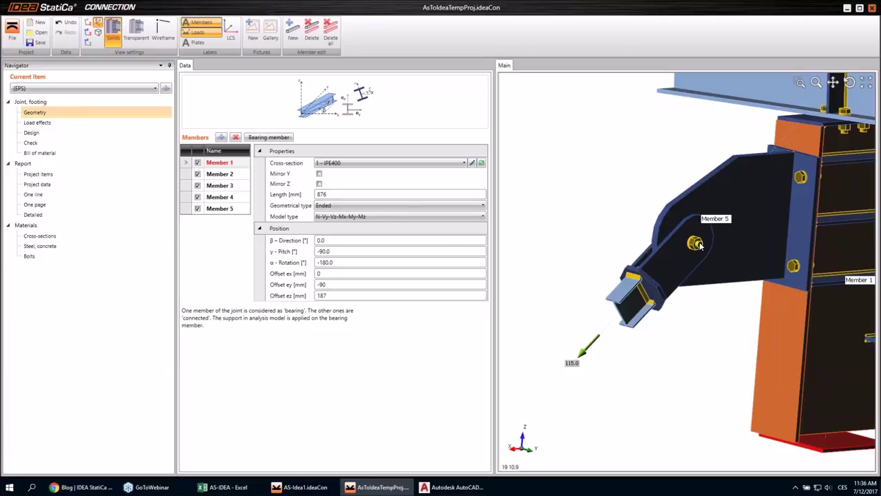
pyautogui.moveTo(694, 256); pyautogui.dragTo(691, 253, button='right')
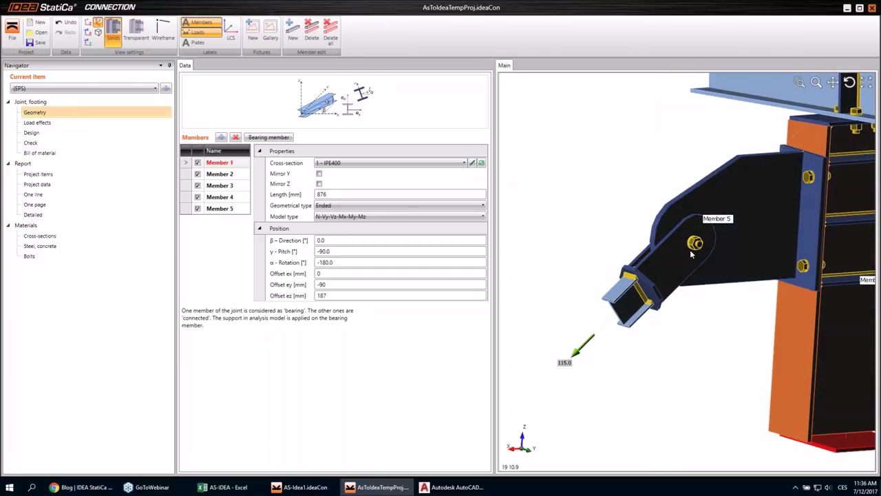
pyautogui.moveTo(659, 286); pyautogui.dragTo(678, 269, button='right')
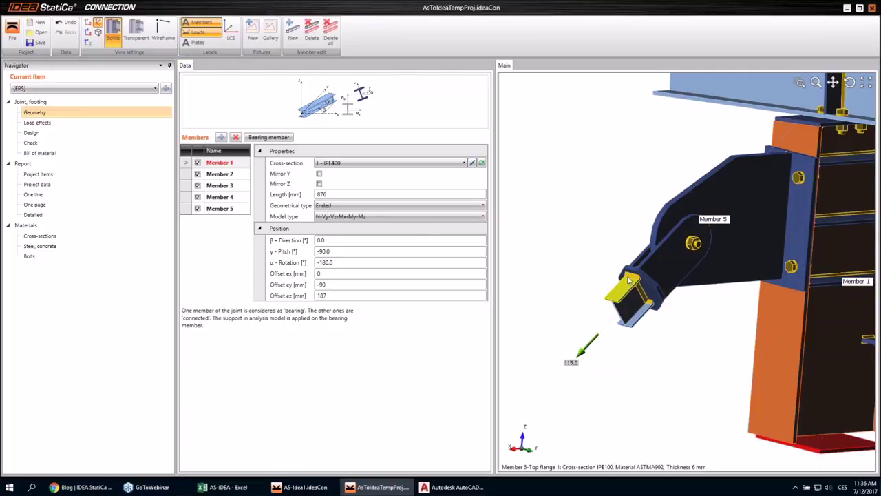
pyautogui.click(188, 210)
pyautogui.moveTo(296, 218)
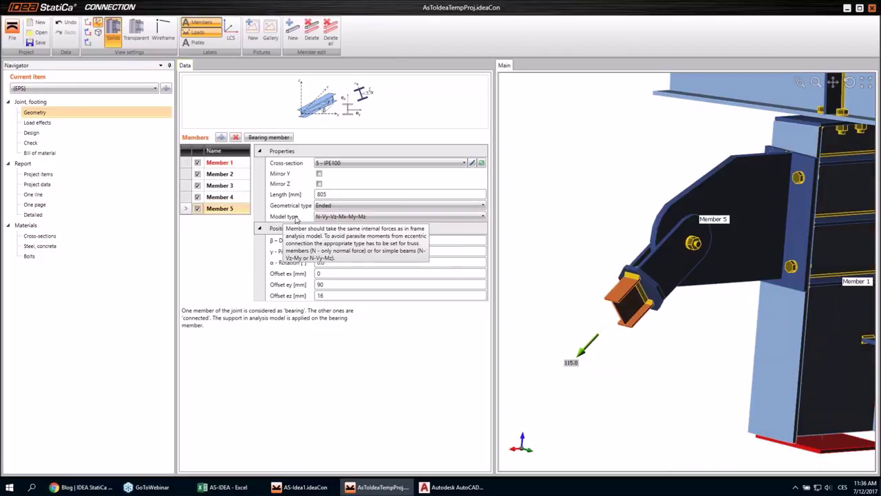
pyautogui.click(330, 217)
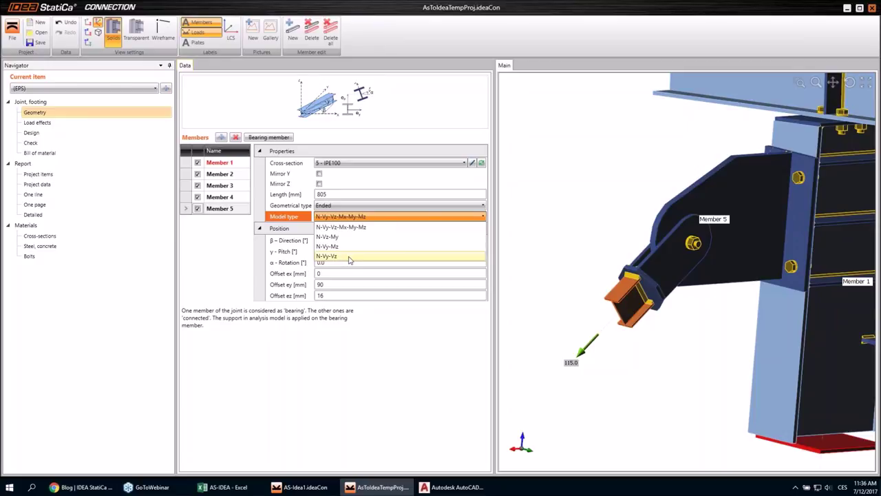
pyautogui.click(349, 256)
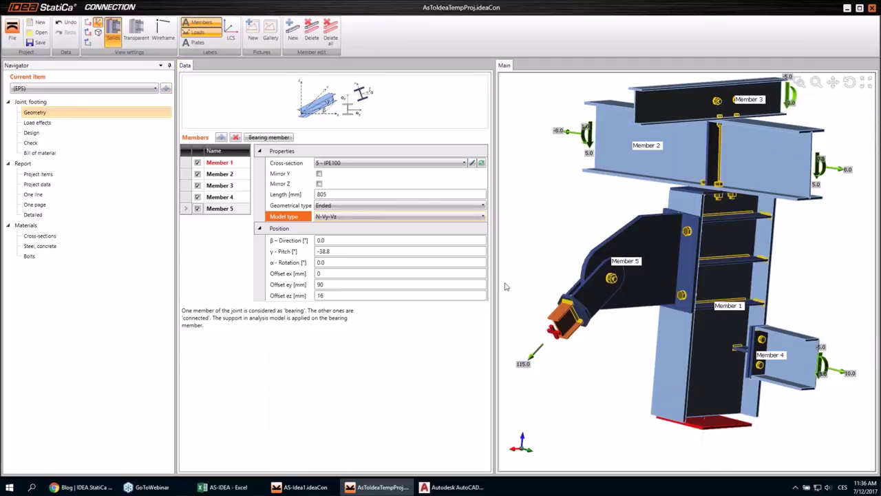
# Inspect the restraint at the free end of Member 5, and rerun the calculation of the joint's code checks
pyautogui.scroll(3, 547, 351)
pyautogui.scroll(-3, 633, 337)
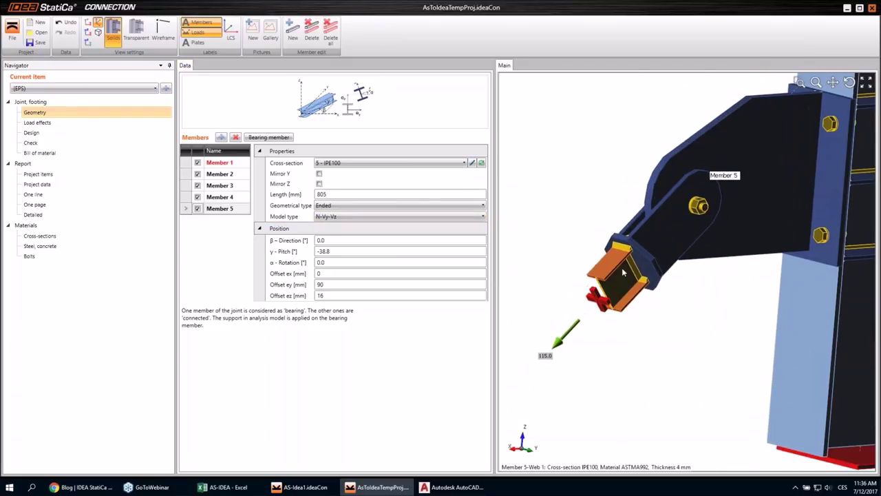
pyautogui.scroll(-3, 606, 306)
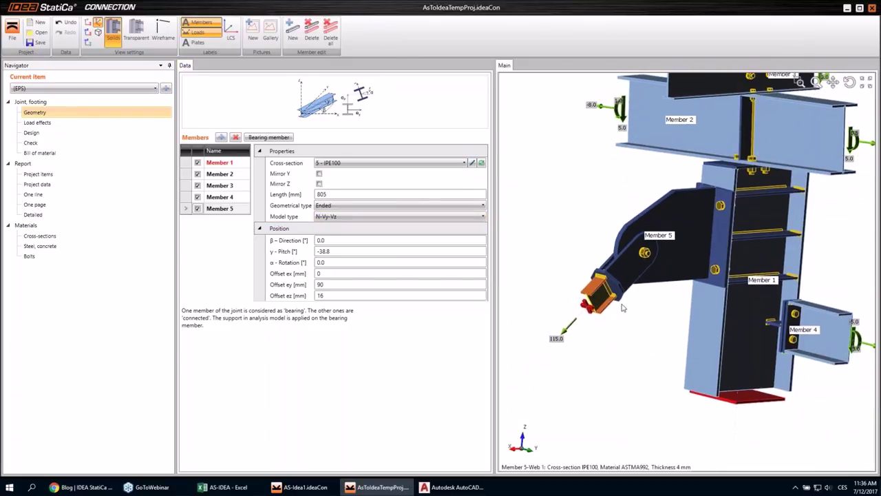
pyautogui.moveTo(605, 310); pyautogui.dragTo(597, 313, button='middle')
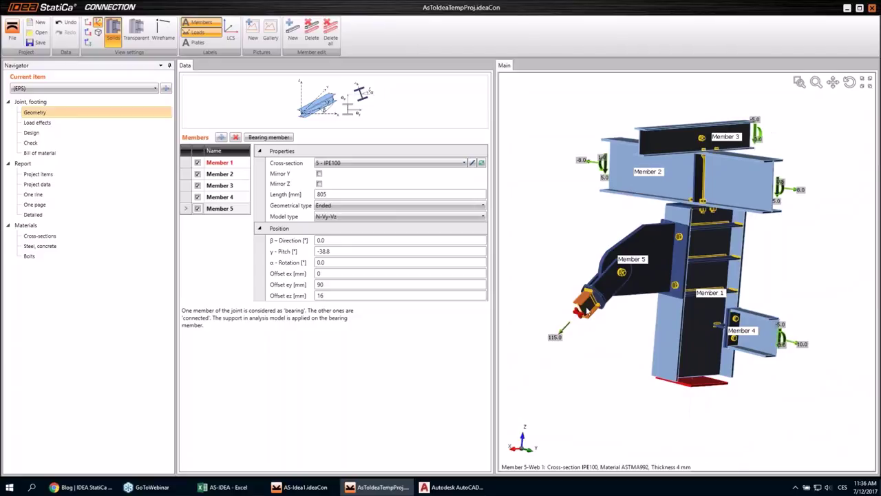
pyautogui.scroll(2, 587, 314)
pyautogui.moveTo(589, 315); pyautogui.dragTo(582, 332, button='middle')
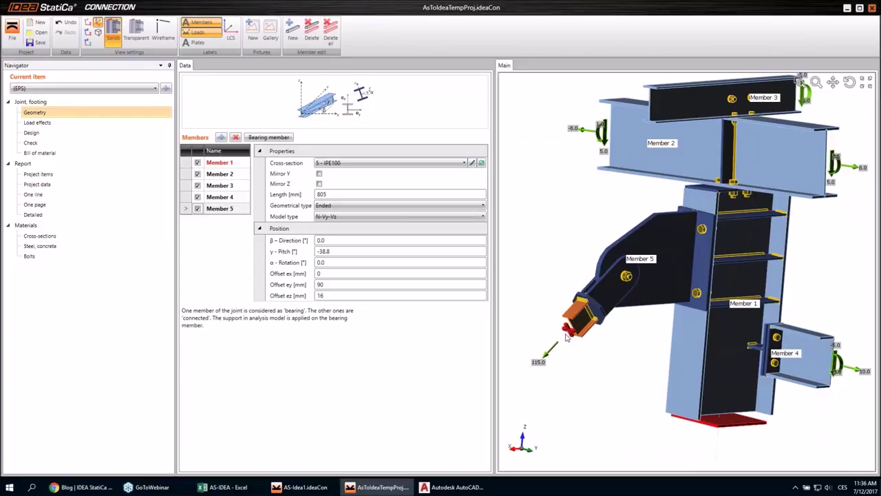
pyautogui.moveTo(574, 336); pyautogui.dragTo(578, 332, button='middle')
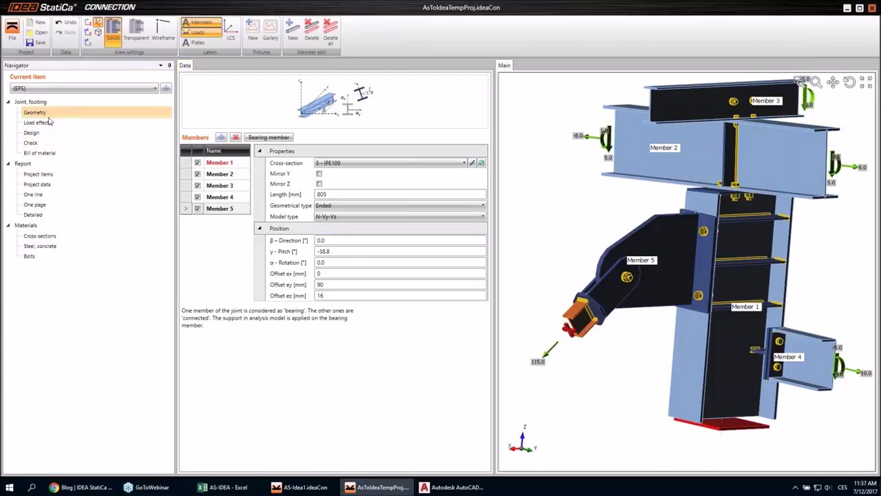
pyautogui.click(54, 146)
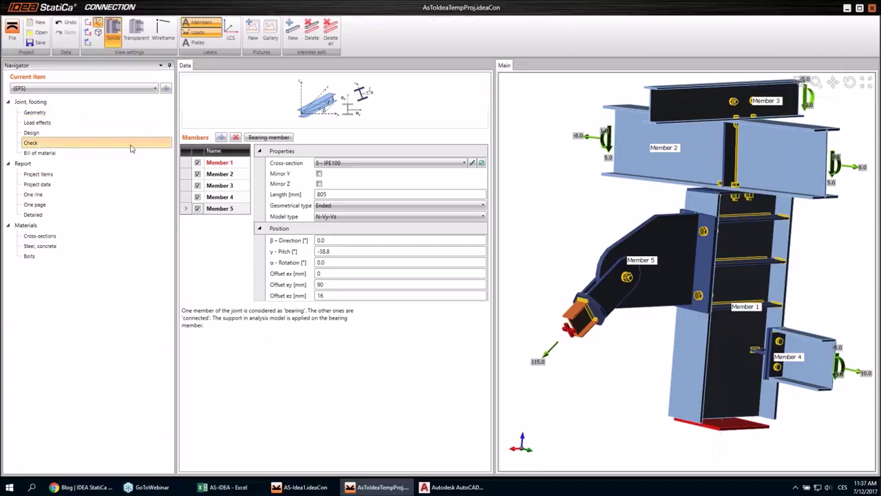
pyautogui.click(313, 28)
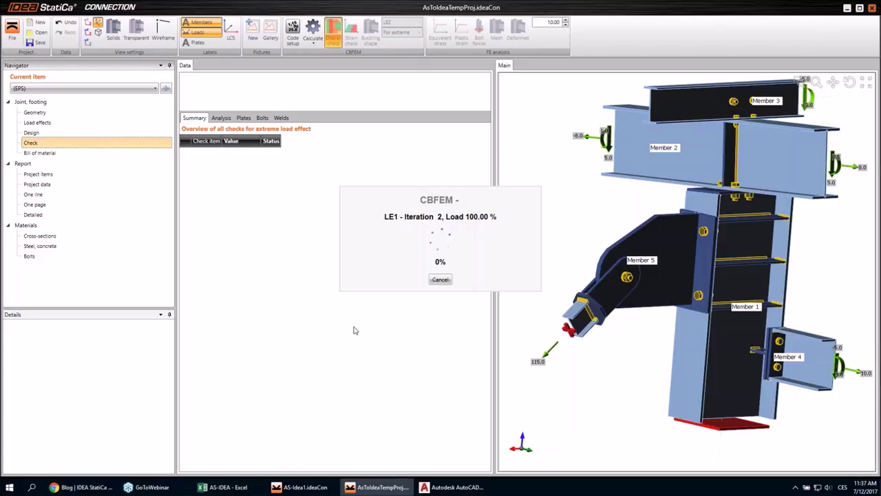
# Switch to Chrome and open the IDEA StatiCa Steel section of the website's resource center
pyautogui.click(86, 486)
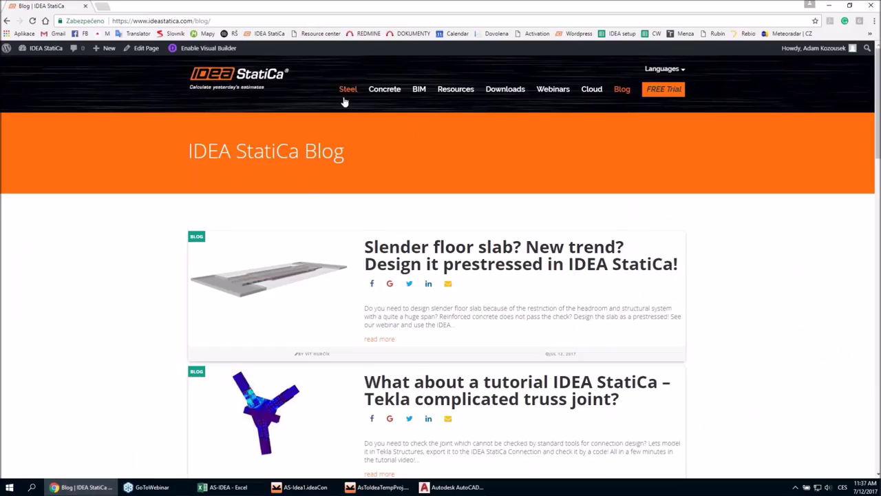
pyautogui.click(451, 94)
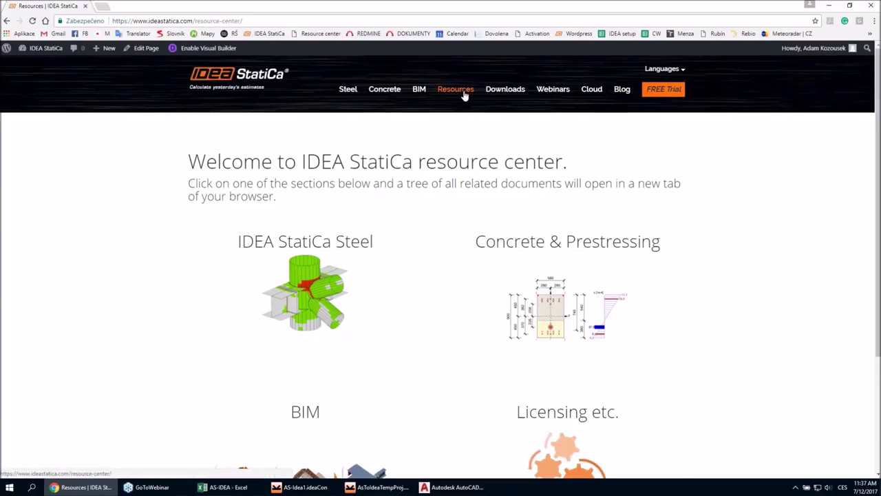
pyautogui.click(315, 269)
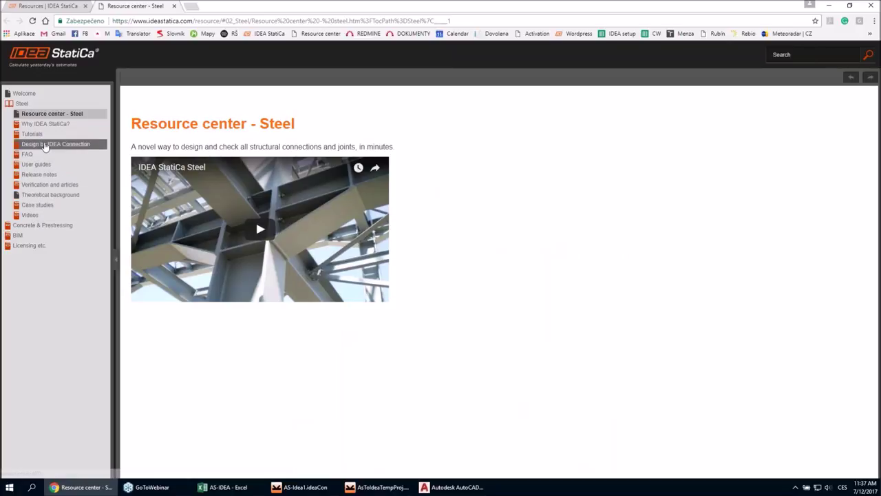
# Open the case study on the Permanent Service Bridge truss at Heathrow airport and skim through it
pyautogui.click(54, 205)
pyautogui.click(53, 216)
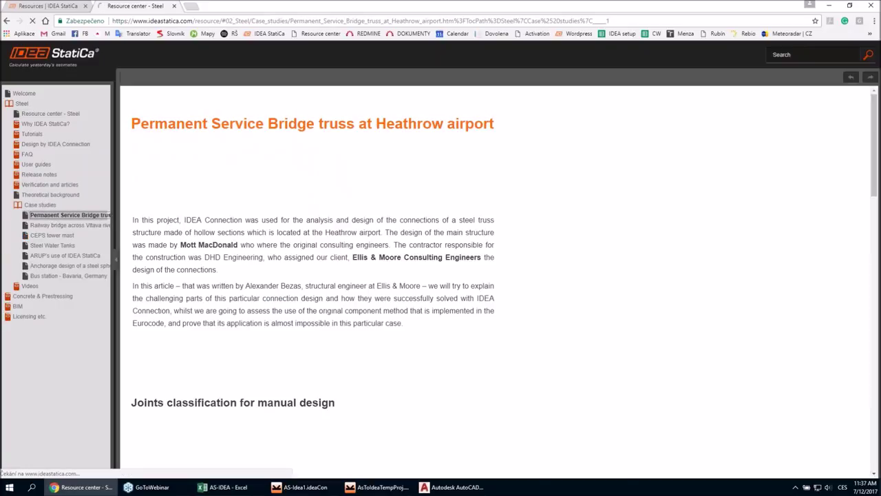
pyautogui.scroll(-3, 482, 262)
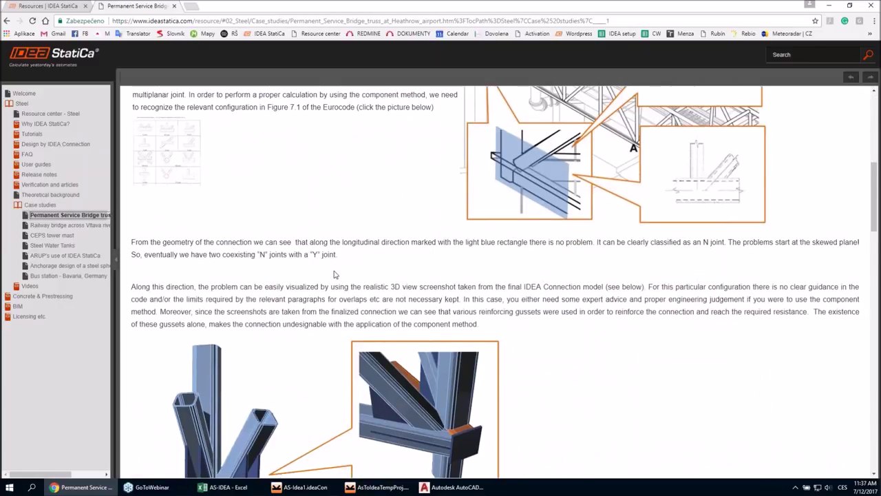
pyautogui.scroll(-2, 335, 274)
pyautogui.scroll(8, 310, 258)
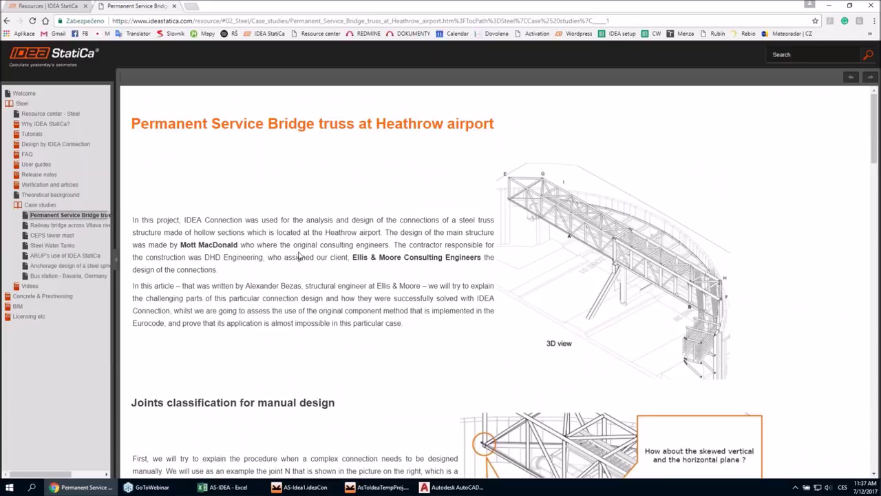
# Skim the step-by-step Advance Steel link tutorial, and open the page with its source files
pyautogui.click(35, 134)
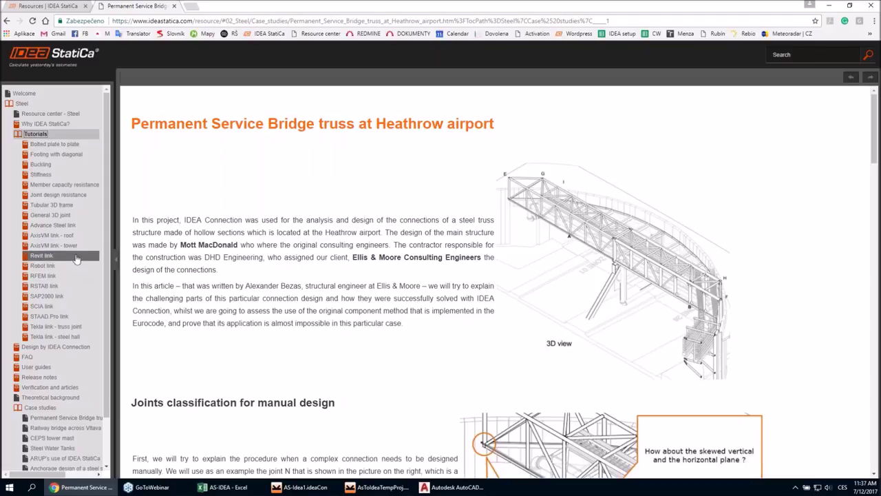
pyautogui.click(61, 231)
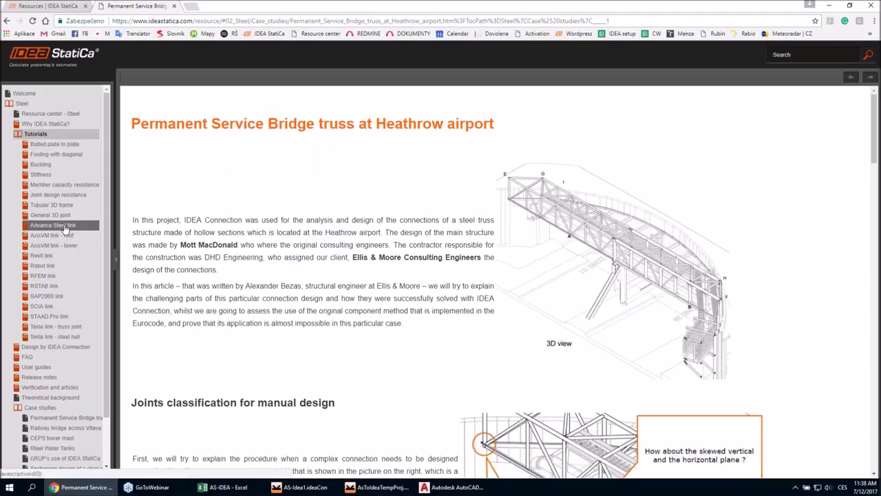
pyautogui.click(60, 233)
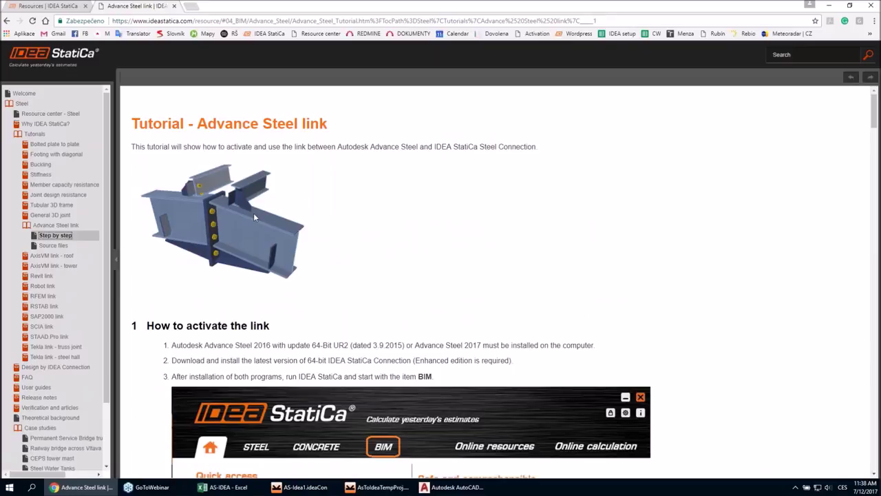
pyautogui.scroll(-6, 259, 219)
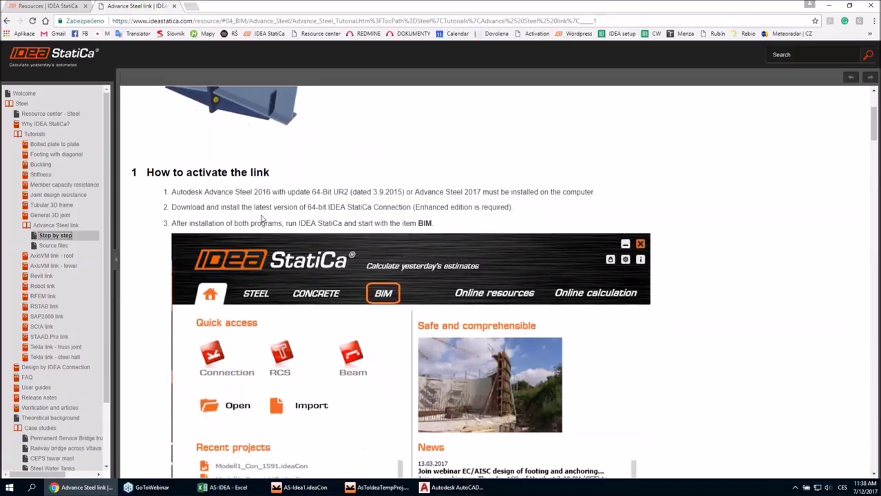
pyautogui.scroll(-20, 261, 218)
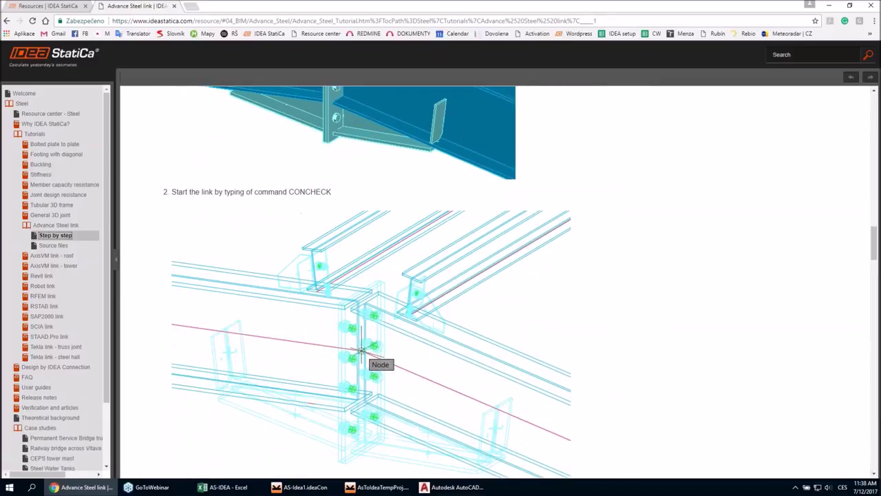
pyautogui.scroll(-15, 256, 216)
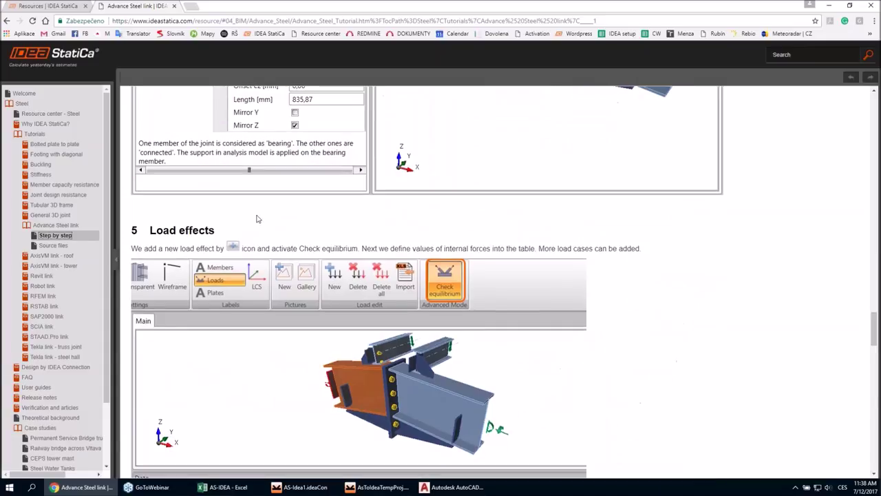
pyautogui.click(61, 245)
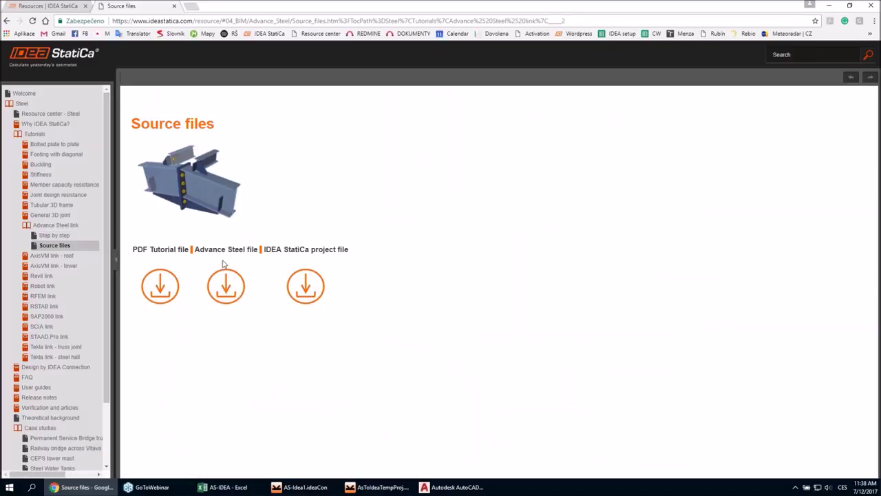
# Switch to the AsToIdeaTempProj project in IDEA StatiCa and inspect the joint's overall check results on the 3D model
pyautogui.click(383, 487)
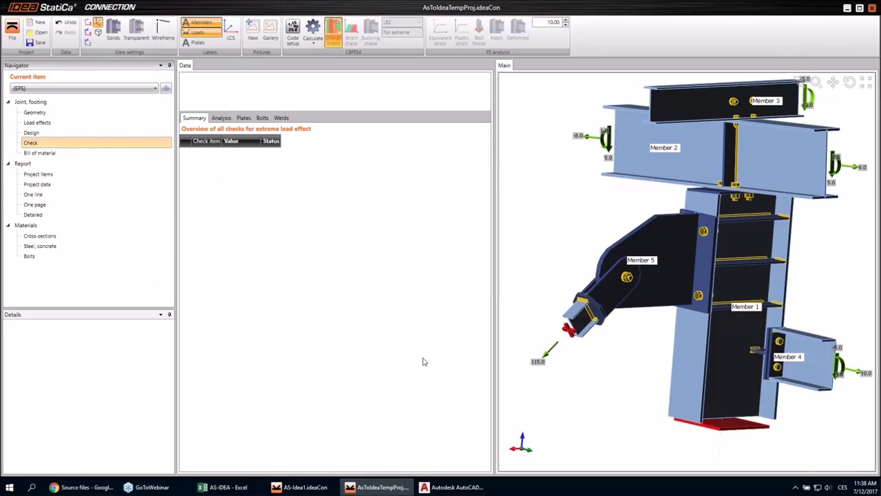
pyautogui.scroll(-2, 603, 307)
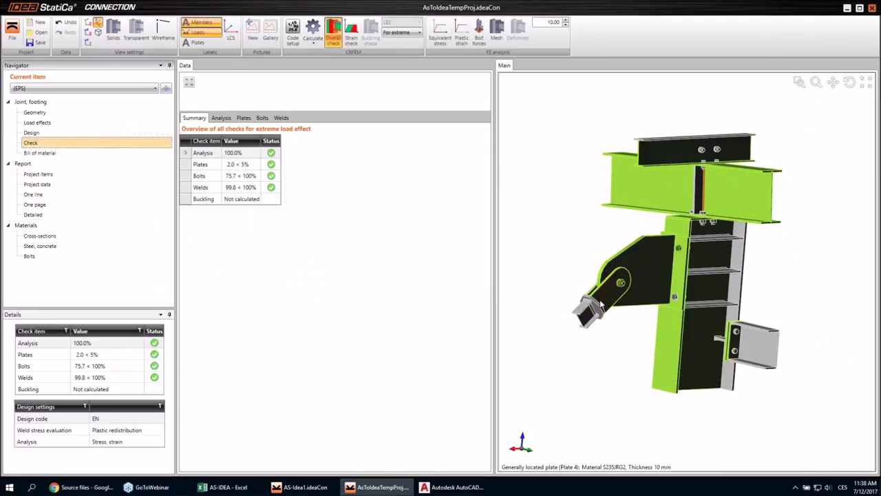
pyautogui.moveTo(582, 295); pyautogui.dragTo(702, 192, button='right')
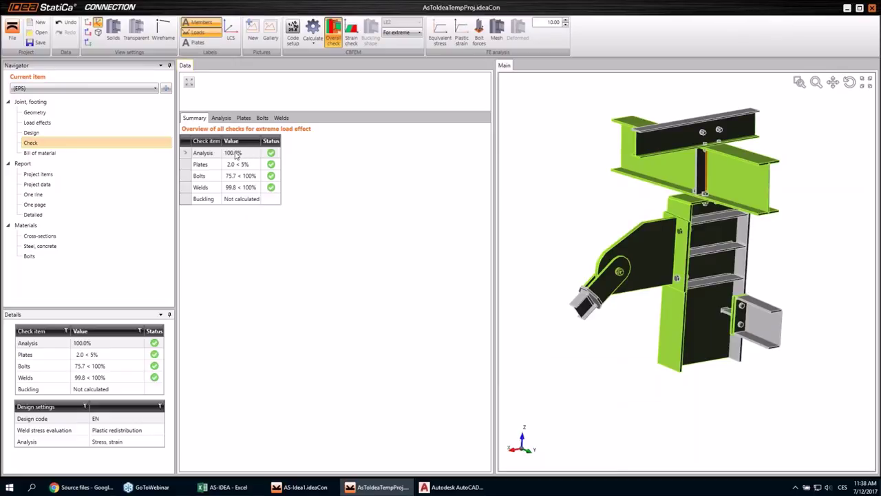
pyautogui.moveTo(716, 205); pyautogui.dragTo(649, 330, button='right')
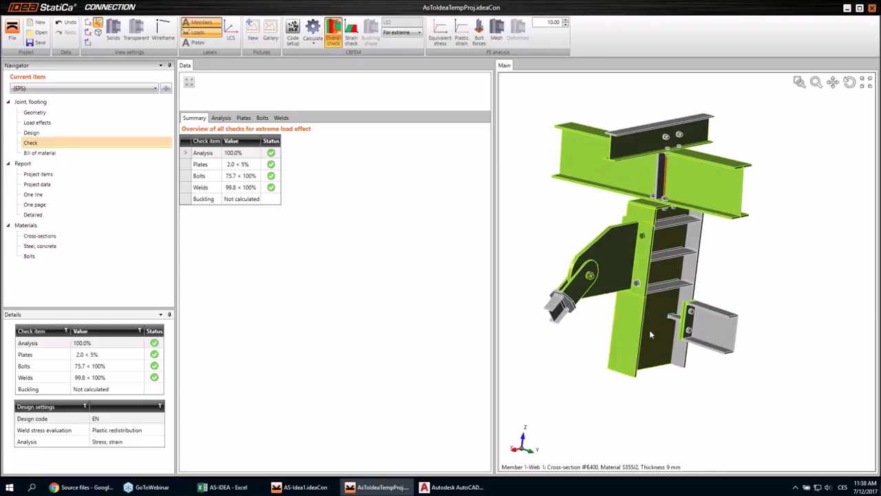
pyautogui.moveTo(766, 220); pyautogui.dragTo(716, 200, button='right')
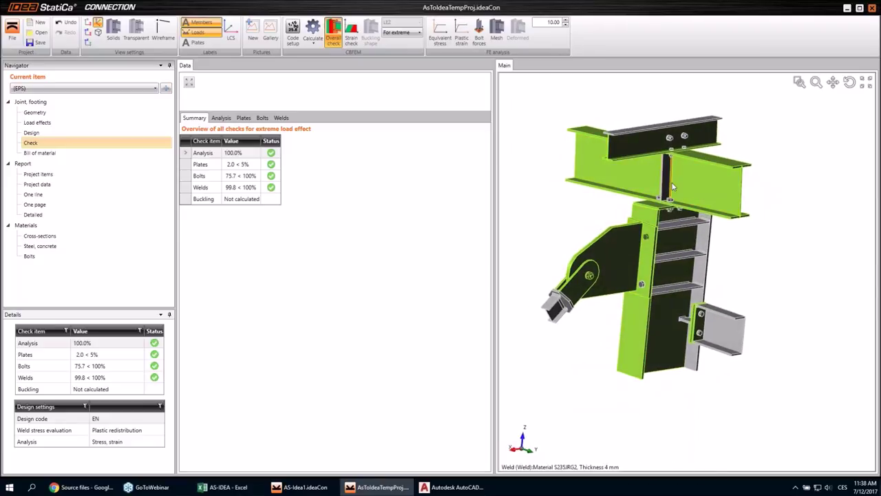
pyautogui.moveTo(702, 236); pyautogui.dragTo(619, 330, button='right')
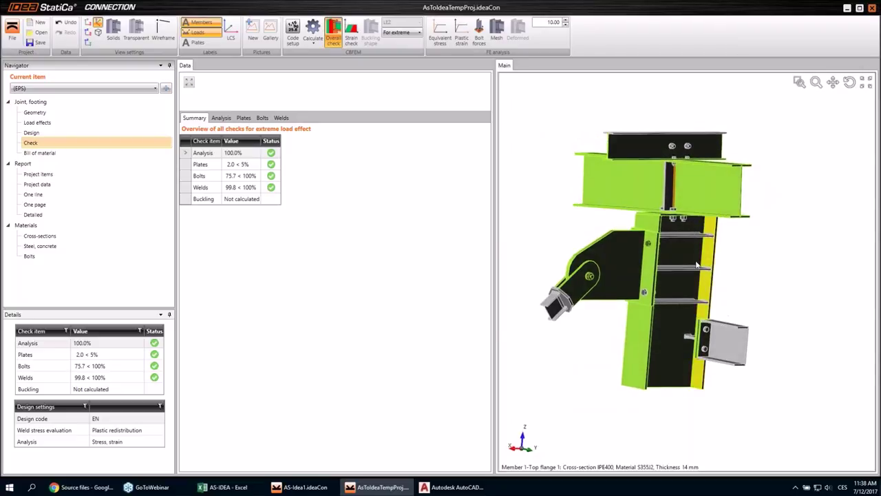
pyautogui.scroll(2, 576, 362)
# Display the equivalent stress on the joint model
pyautogui.moveTo(577, 362); pyautogui.dragTo(570, 284, button='right')
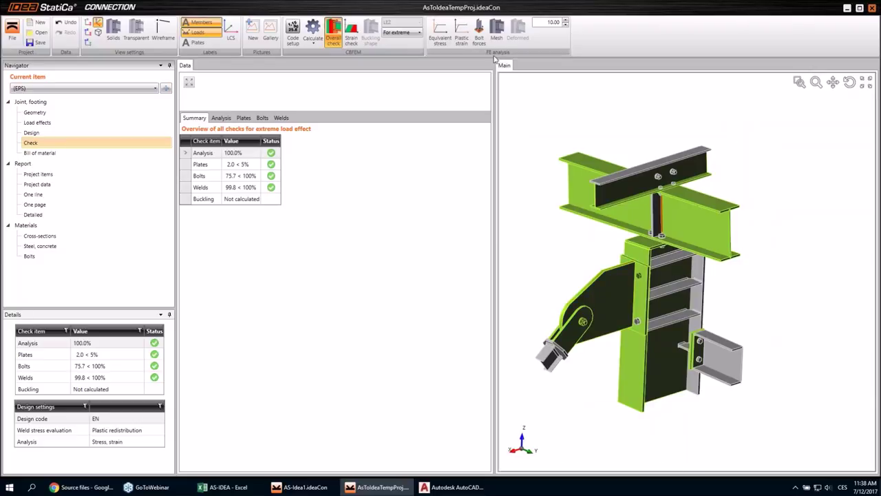
pyautogui.click(439, 32)
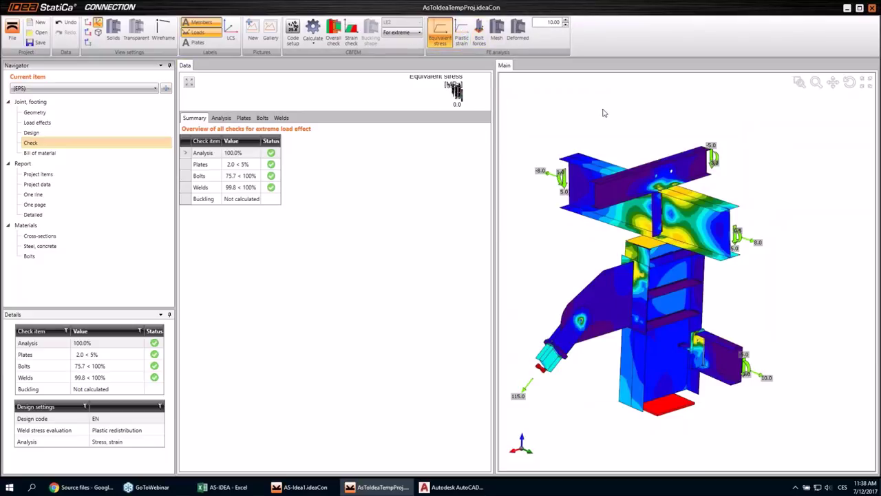
pyautogui.scroll(-2, 604, 112)
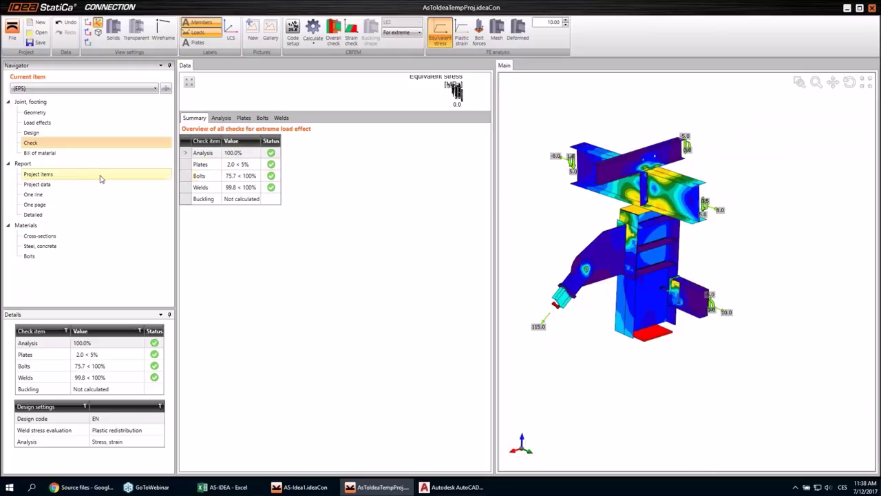
# Preview the joint's detailed, one-line and one-page reports in turn
pyautogui.click(33, 215)
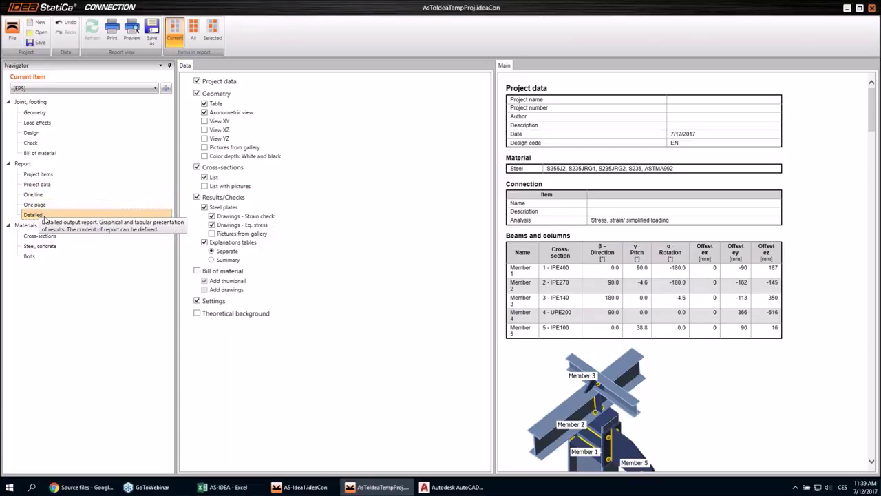
pyautogui.click(34, 195)
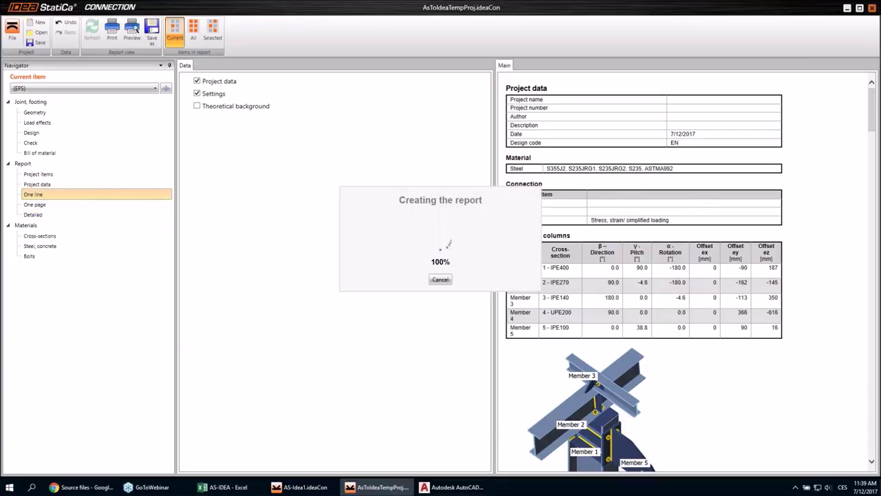
pyautogui.click(44, 206)
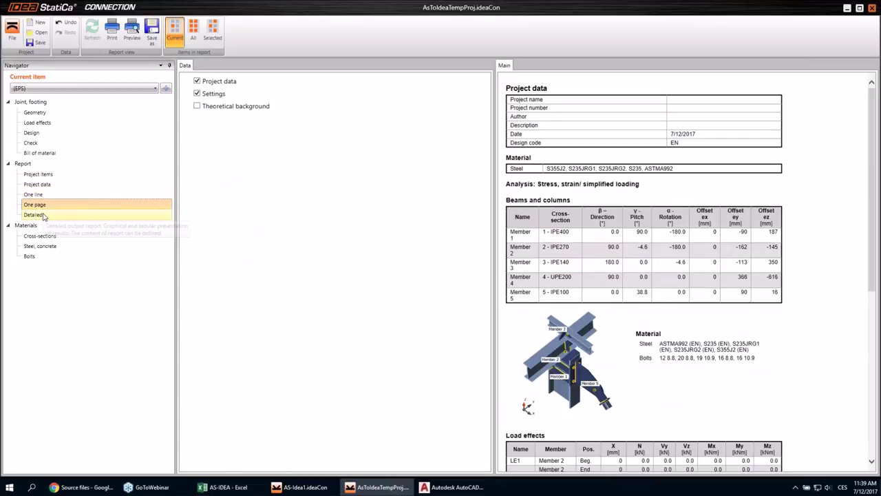
# Generate the detailed report and skim its load effects, plate results, strain and stress drawings, and bolt checks
pyautogui.click(43, 215)
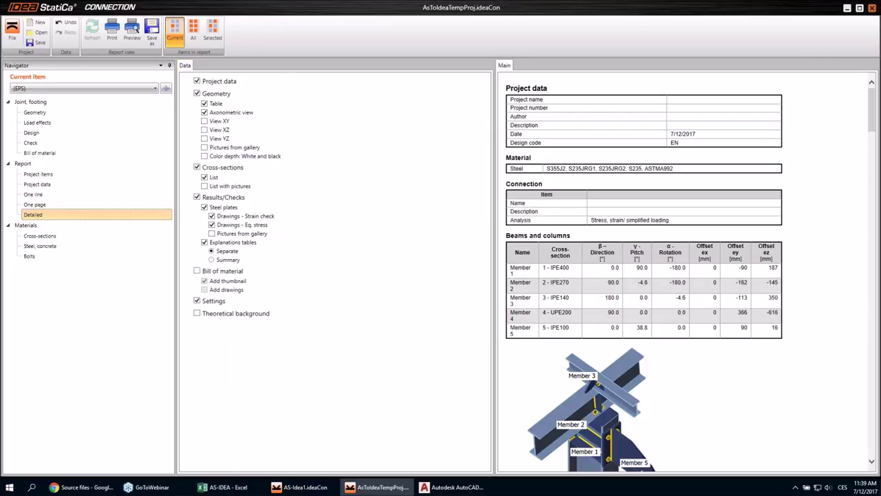
pyautogui.scroll(-15, 607, 220)
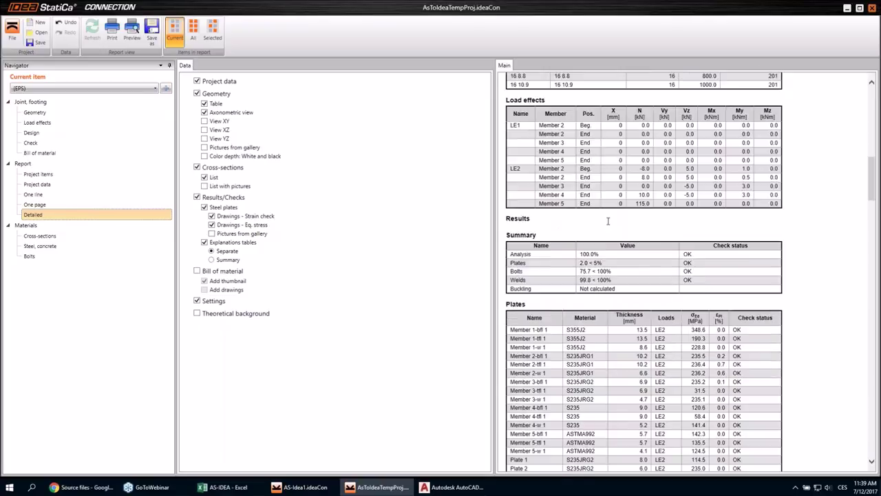
pyautogui.scroll(-10, 601, 192)
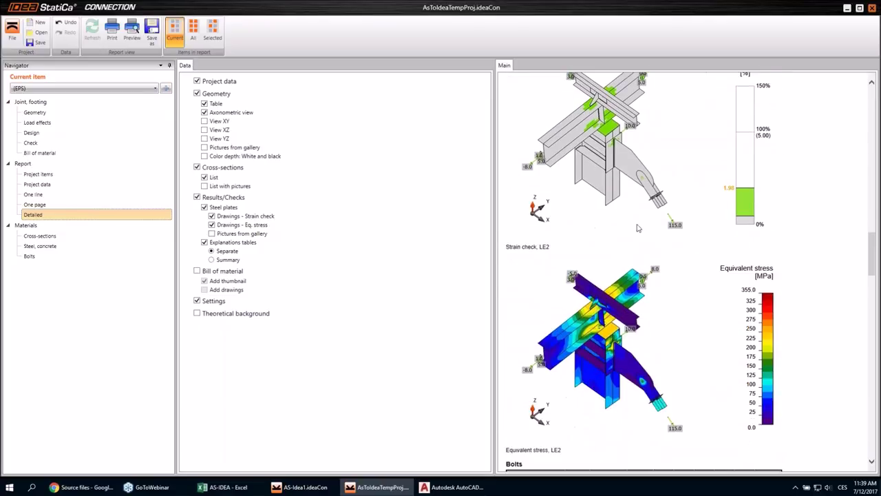
pyautogui.scroll(-12, 652, 239)
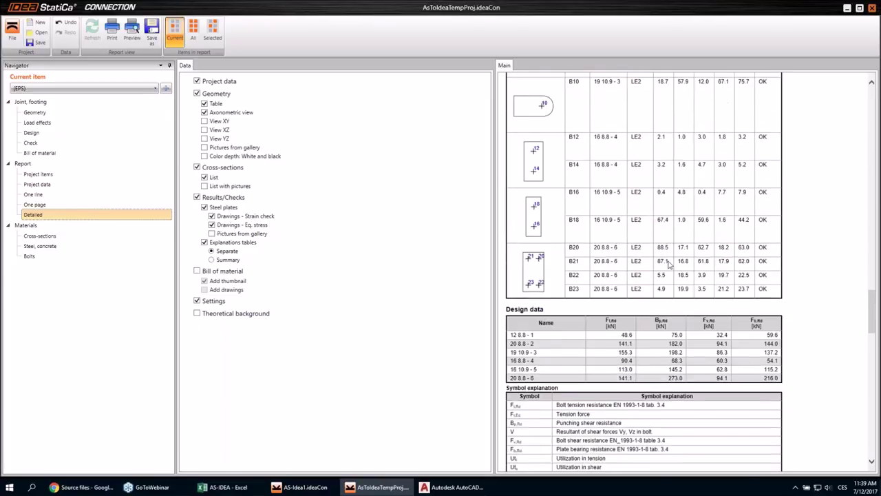
pyautogui.scroll(-10, 678, 265)
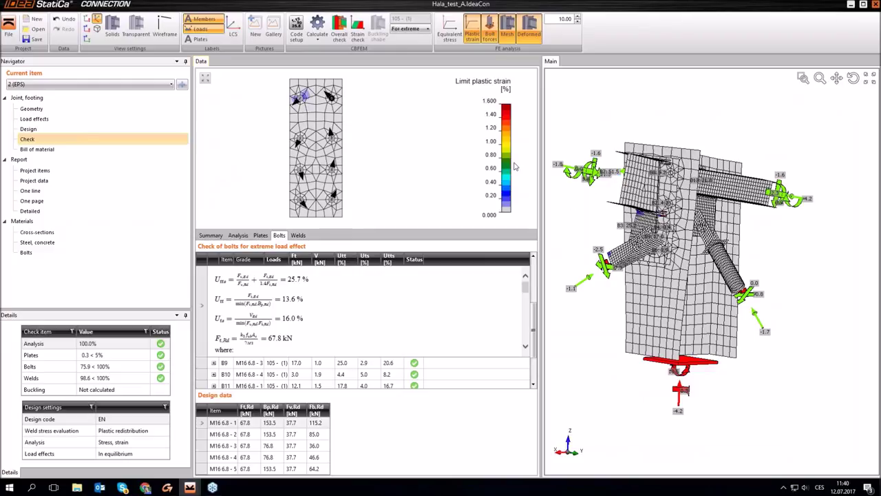
pyautogui.scroll(-1, 591, 181)
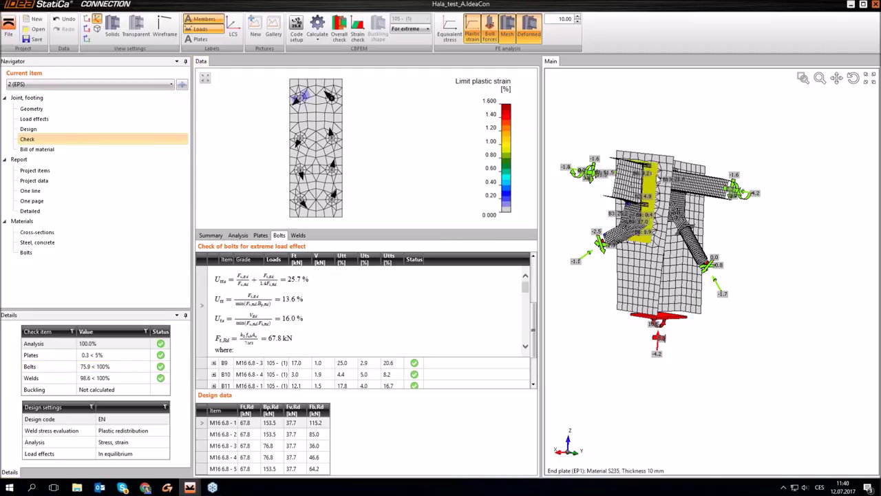
pyautogui.scroll(3, 650, 212)
pyautogui.scroll(-2, 650, 211)
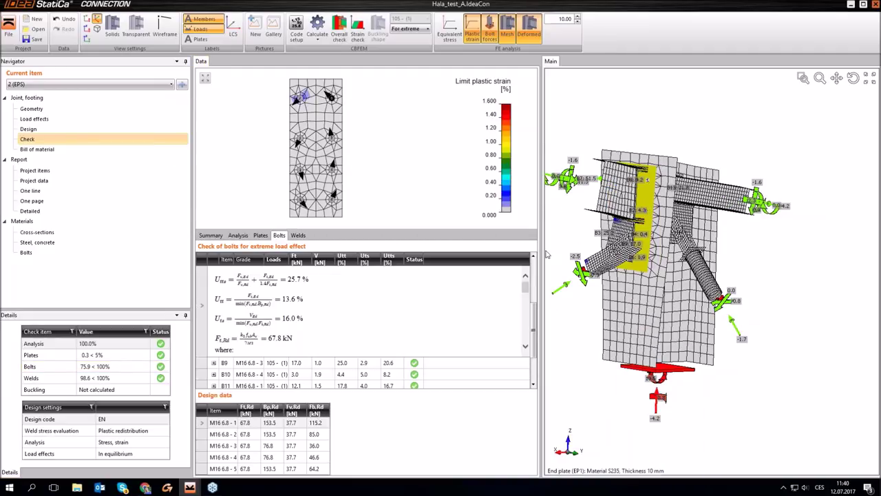
pyautogui.moveTo(640, 281); pyautogui.dragTo(678, 279, button='right')
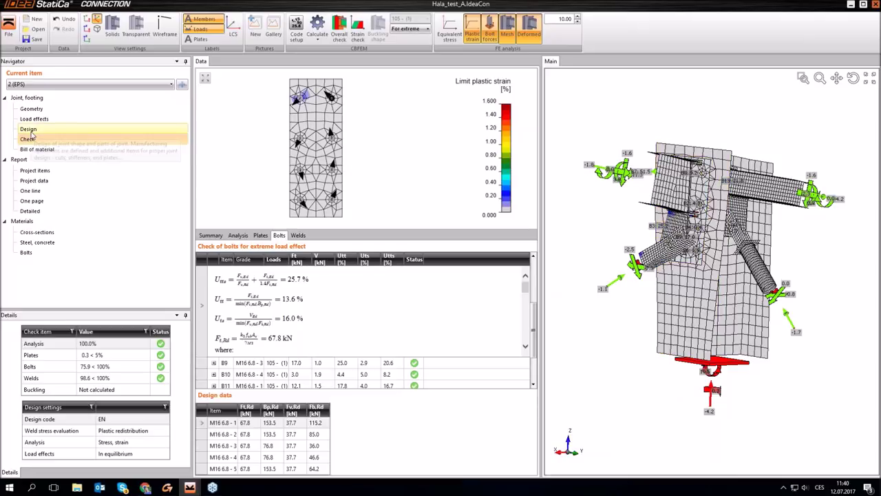
# Copy project item 2 of Hala_test_A and set the copy's analysis type to joint design resistance (DR)
pyautogui.click(27, 172)
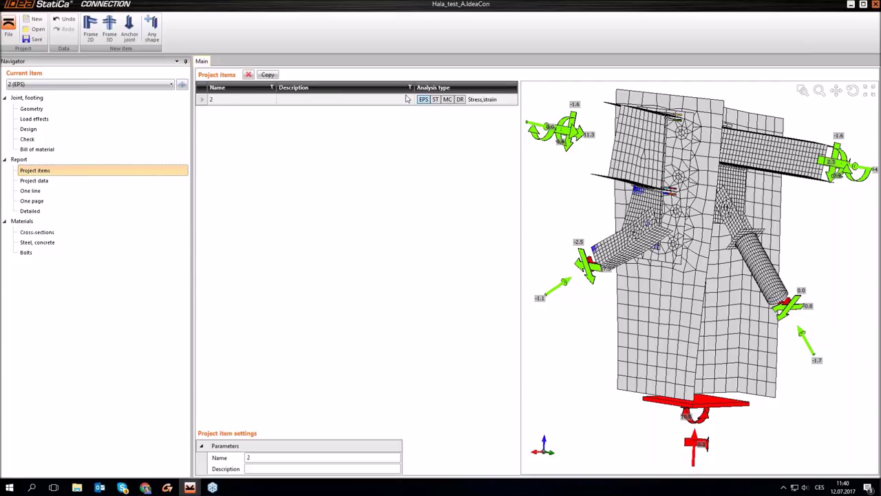
pyautogui.click(268, 74)
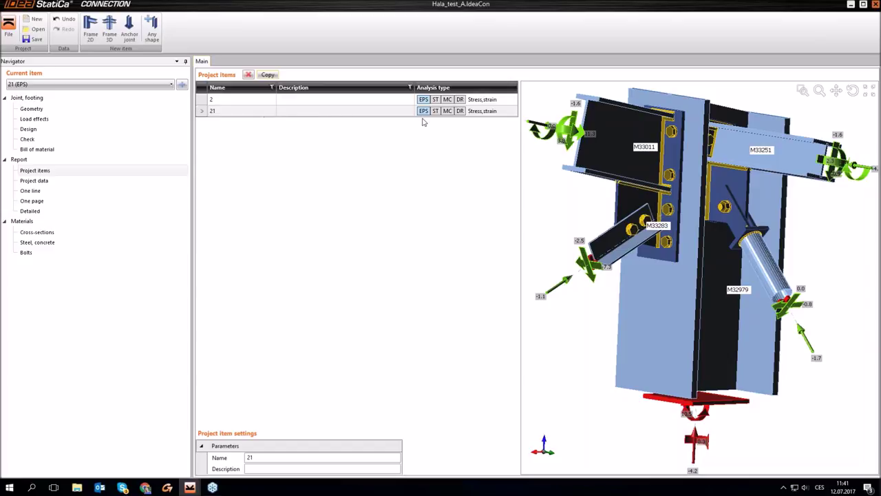
pyautogui.click(460, 110)
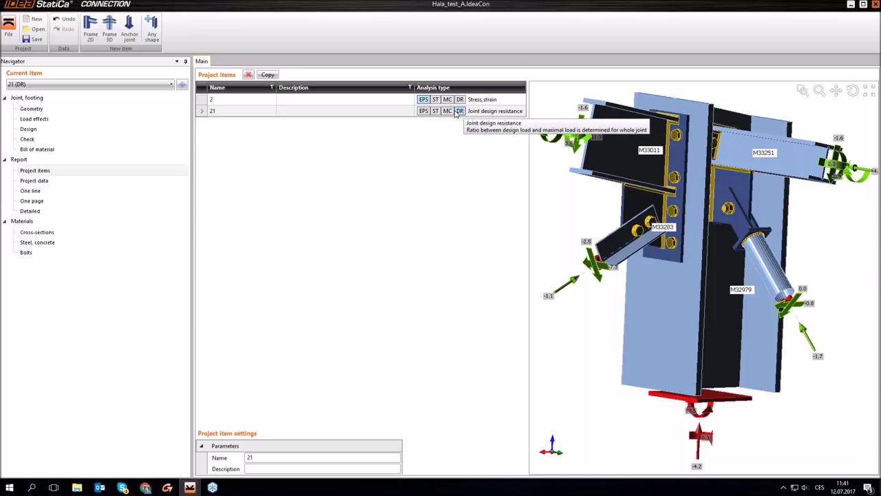
# Calculate the check of the copied item and show its joint design resistance results
pyautogui.click(28, 139)
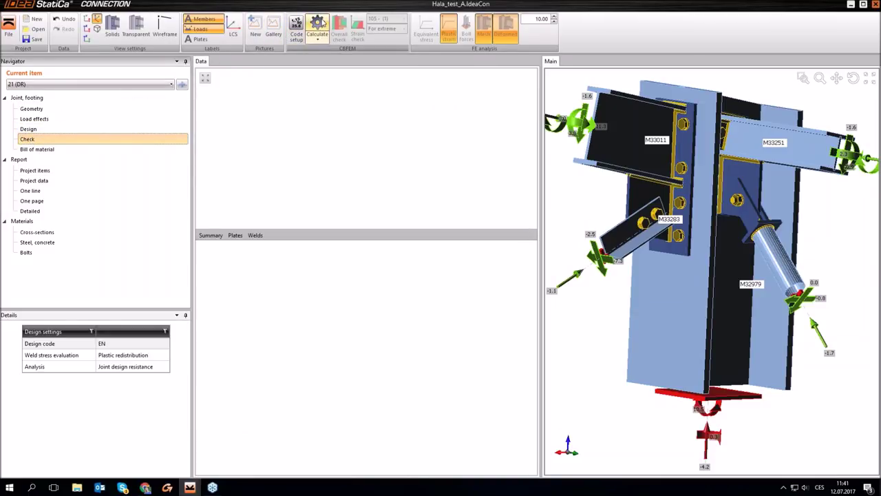
pyautogui.click(323, 23)
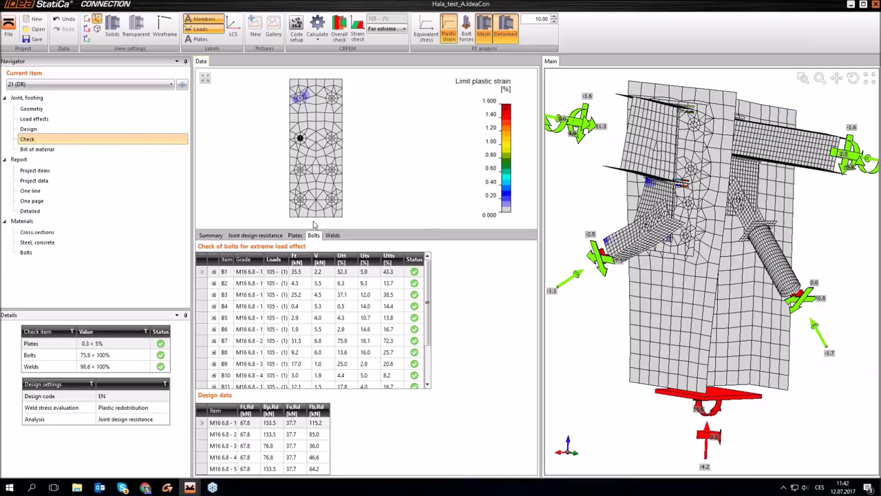
pyautogui.click(240, 238)
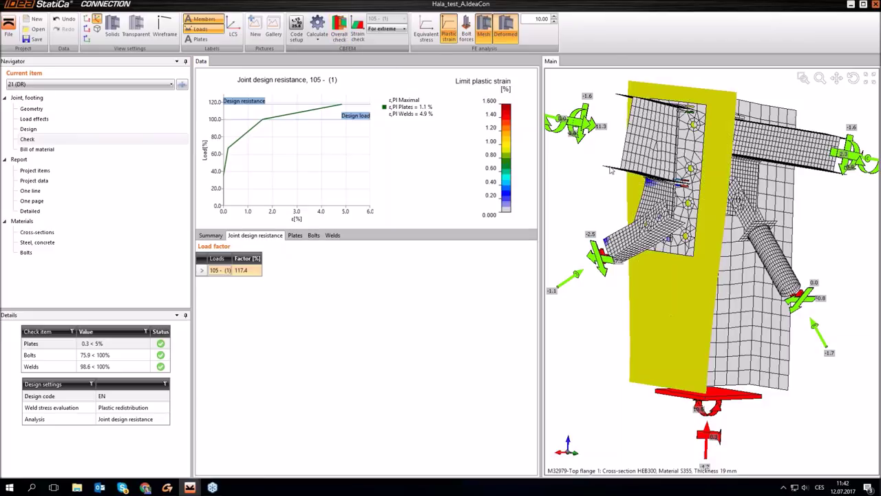
# Display the equivalent stress on the joint with the mesh shown and the deformed shape turned off
pyautogui.click(428, 31)
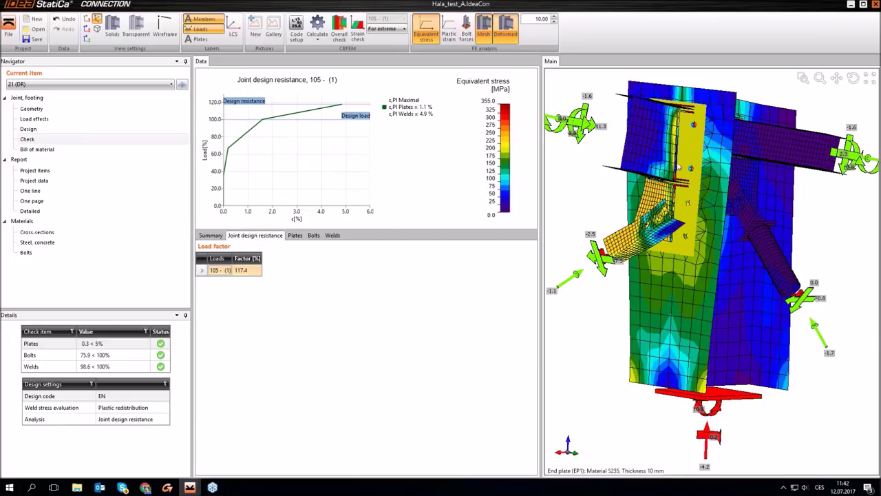
pyautogui.click(507, 34)
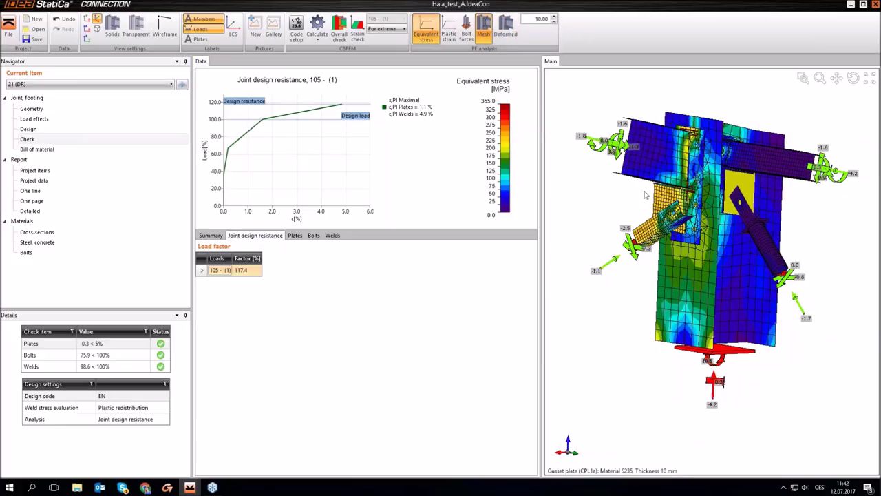
pyautogui.scroll(3, 648, 199)
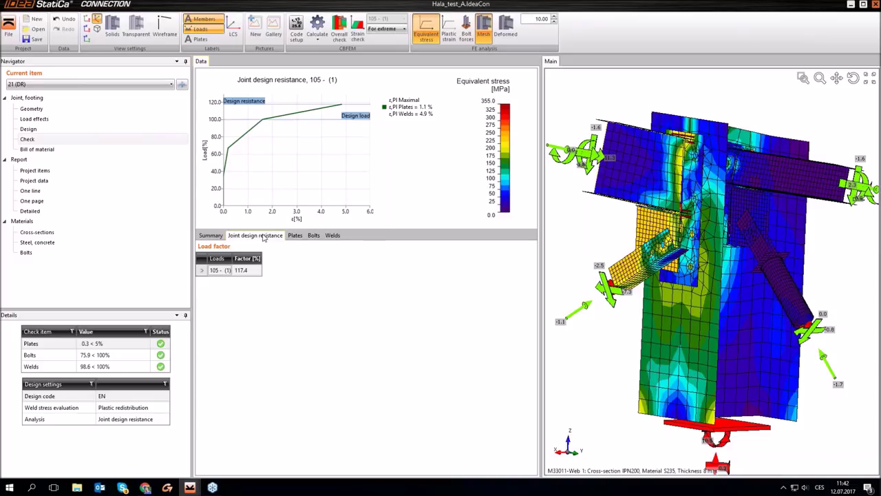
# Widen the Loads column of the load factor table, and review the joint's load effects before returning to the check
pyautogui.moveTo(231, 258); pyautogui.dragTo(250, 259)
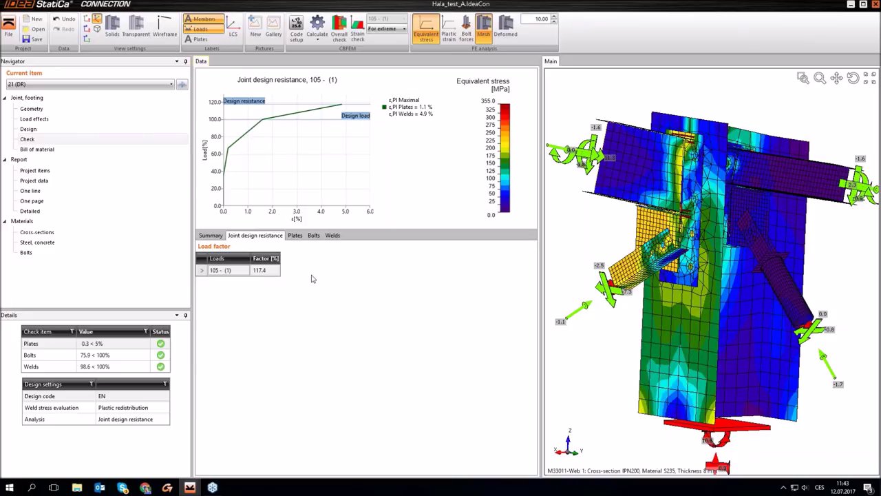
pyautogui.click(32, 118)
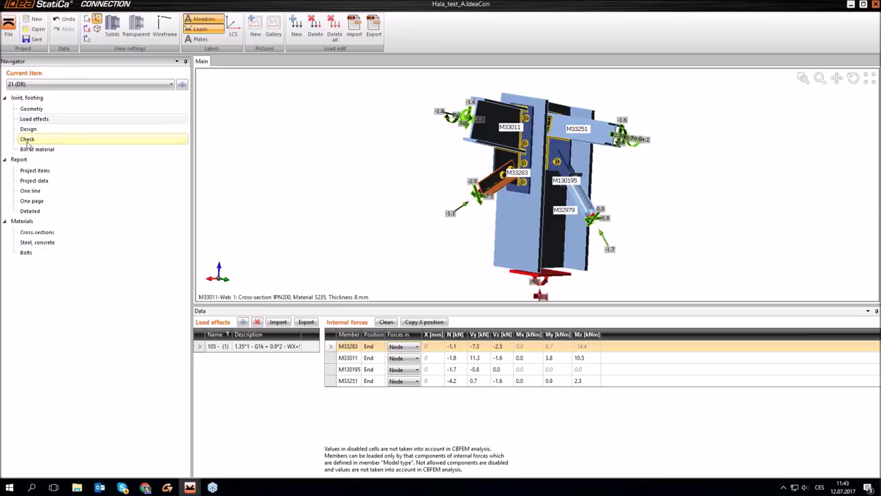
pyautogui.click(27, 140)
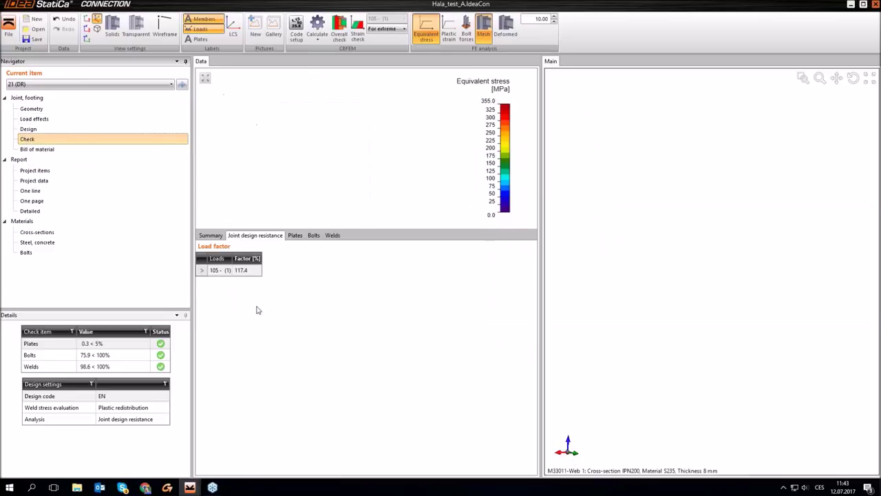
# Bring the joint design resistance diagram back up and enlarge its chart area
pyautogui.moveTo(731, 207); pyautogui.dragTo(620, 289, button='right')
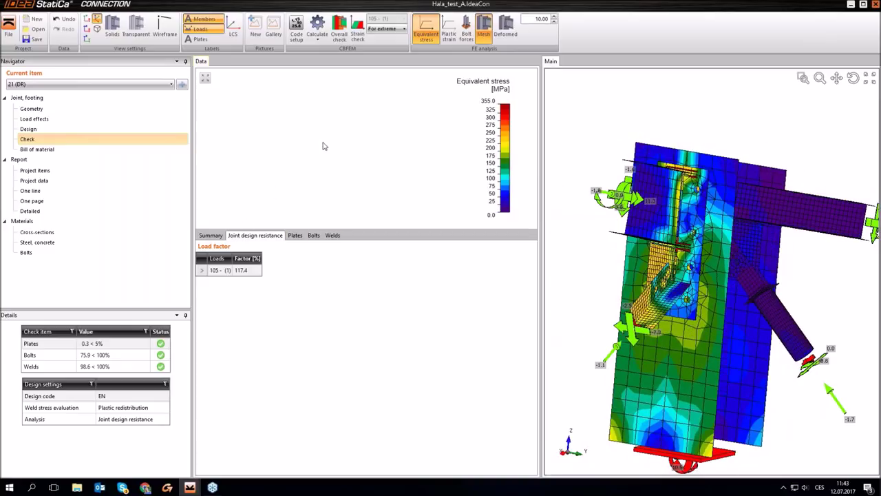
pyautogui.click(214, 237)
pyautogui.click(250, 235)
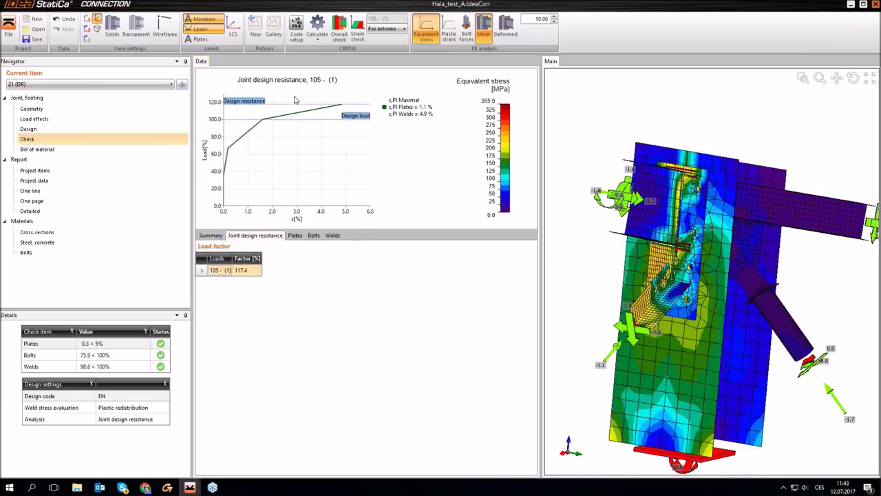
pyautogui.moveTo(352, 231); pyautogui.dragTo(356, 301)
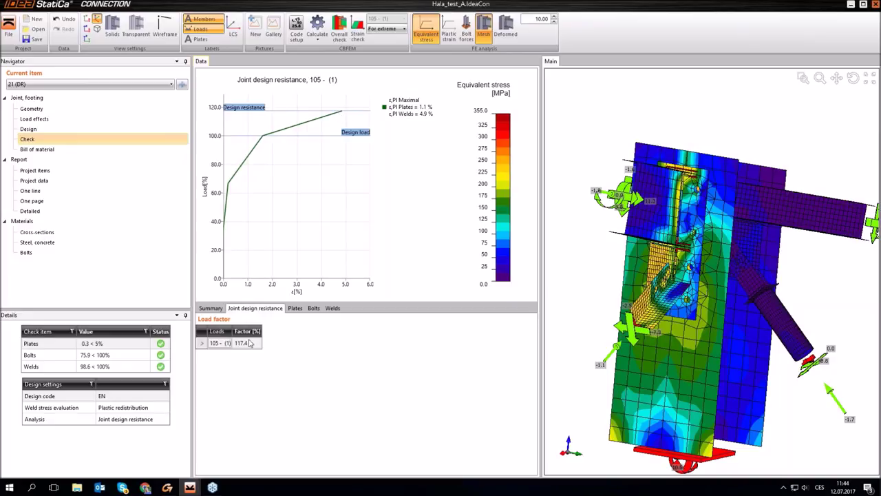
# Copy project item 2 and set the analysis type of the copied item to Stiffness (ST)
pyautogui.moveTo(801, 204); pyautogui.dragTo(817, 198, button='middle')
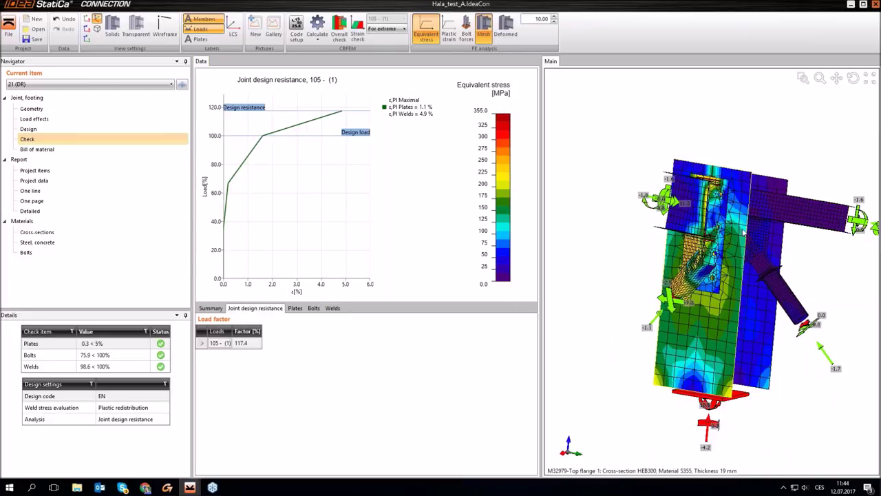
pyautogui.moveTo(759, 227); pyautogui.dragTo(729, 205, button='right')
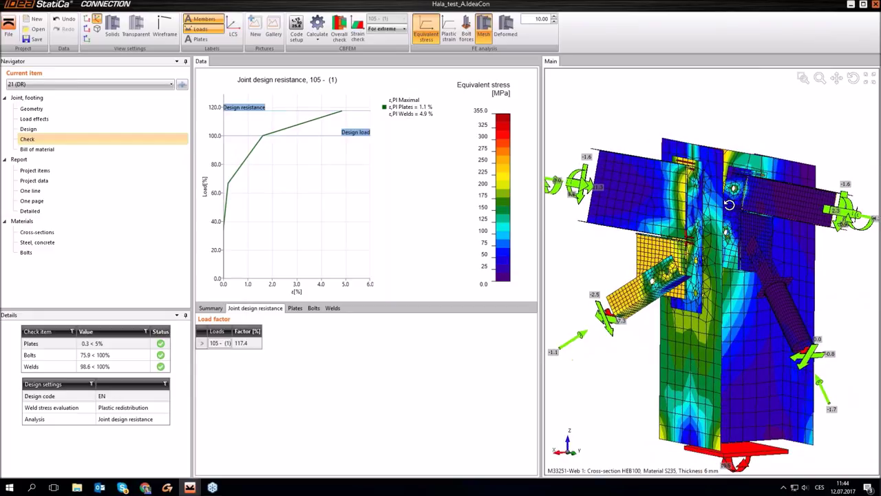
pyautogui.click(37, 171)
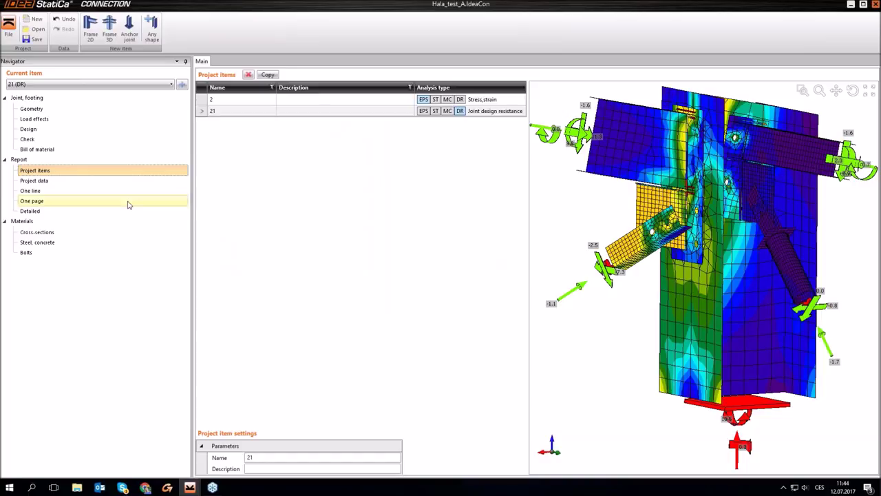
pyautogui.click(204, 103)
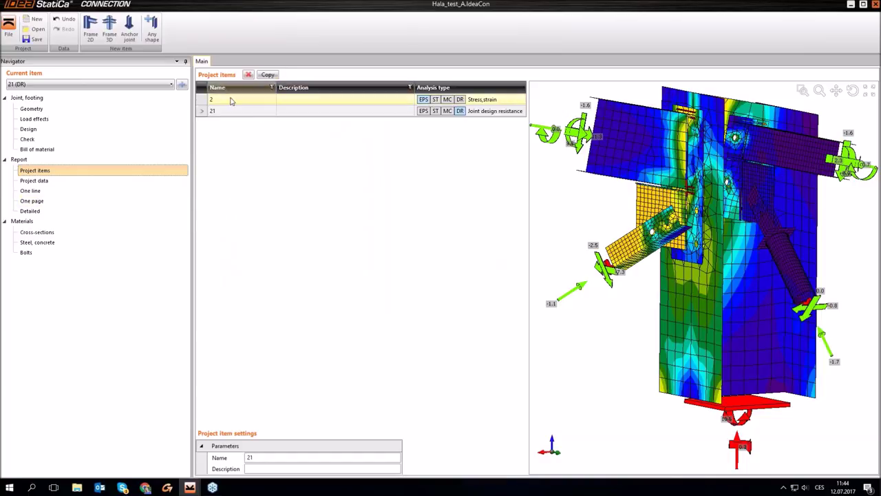
pyautogui.click(268, 75)
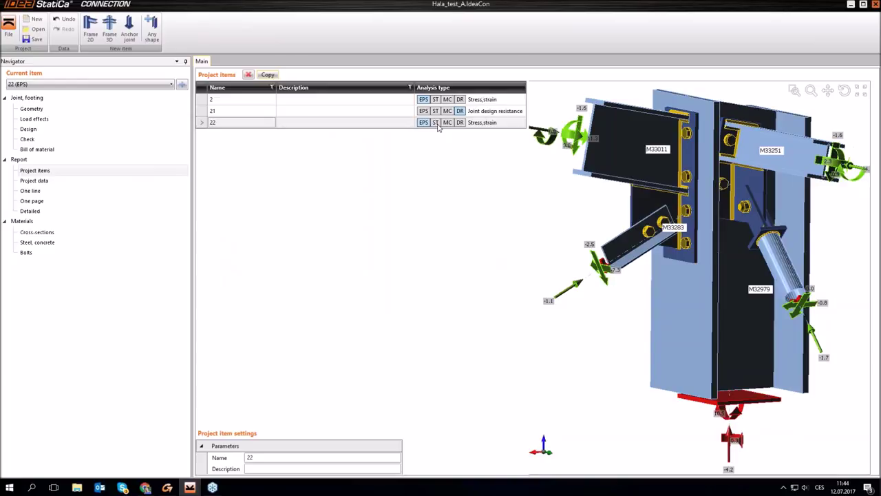
pyautogui.click(435, 123)
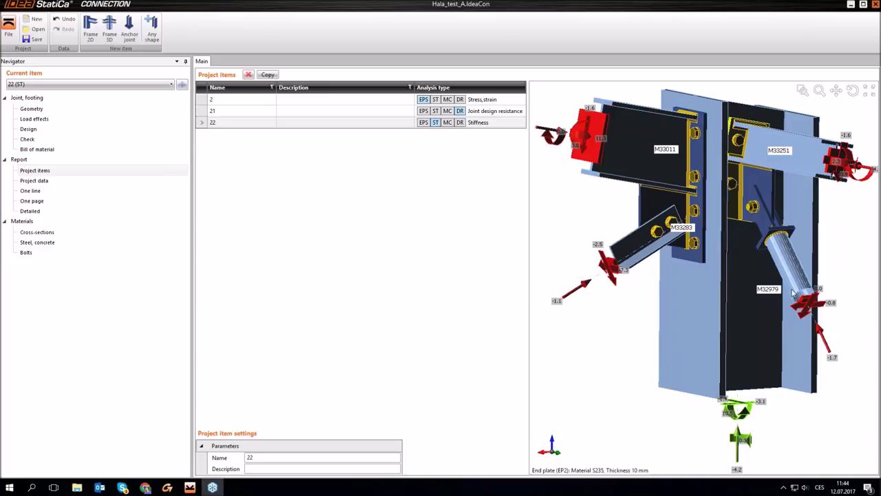
pyautogui.click(800, 332)
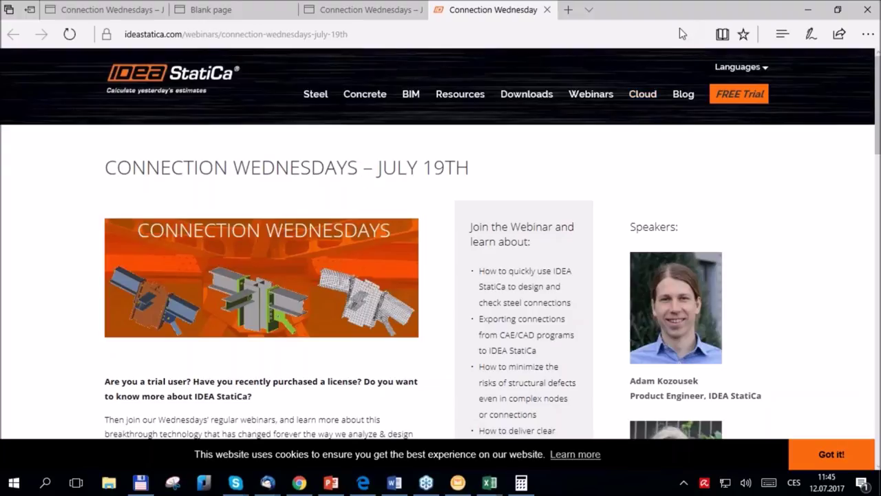
# Look through the Connection Wednesdays – July 19th webinar page, from the session times and registration form to the examples
pyautogui.scroll(-2, 434, 232)
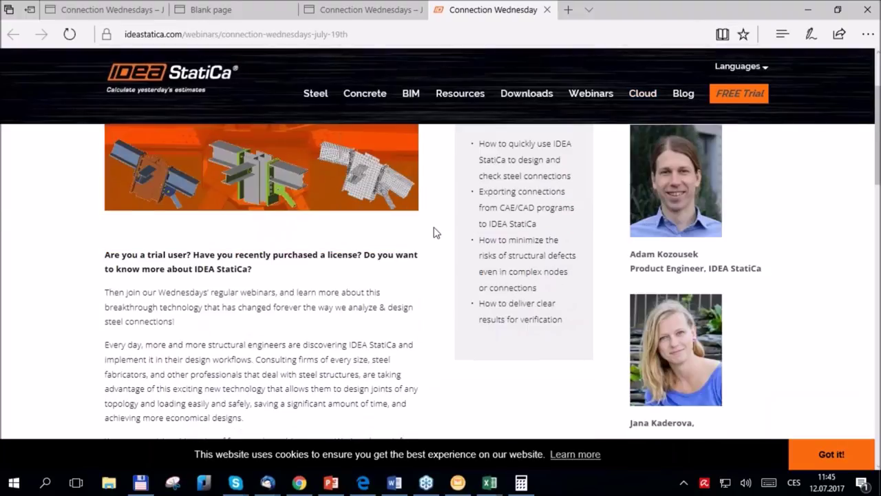
pyautogui.scroll(-6, 434, 232)
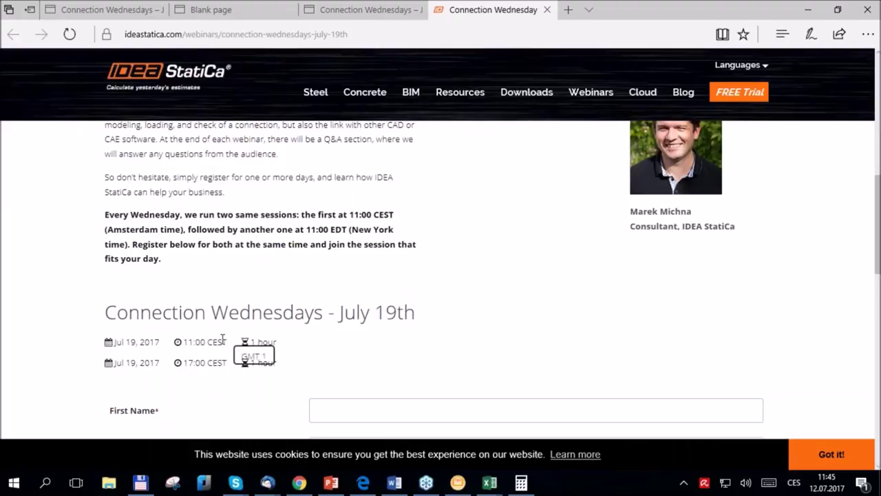
pyautogui.scroll(-3, 255, 316)
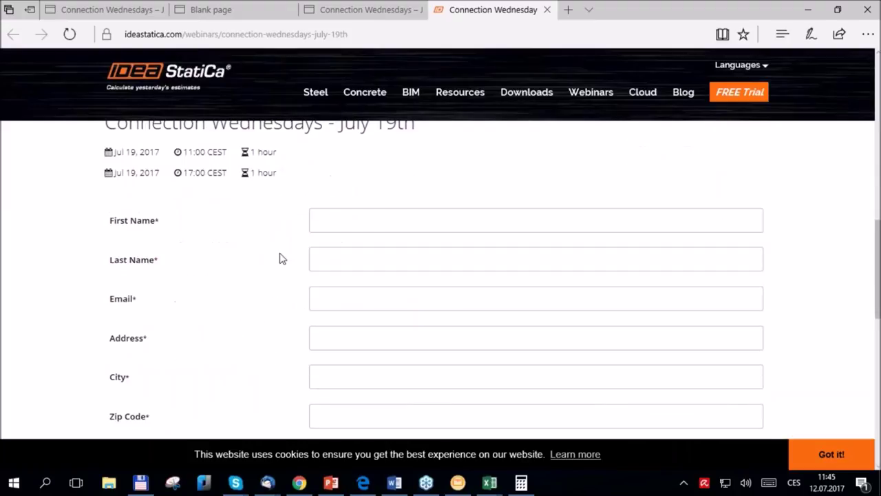
pyautogui.scroll(-4, 319, 303)
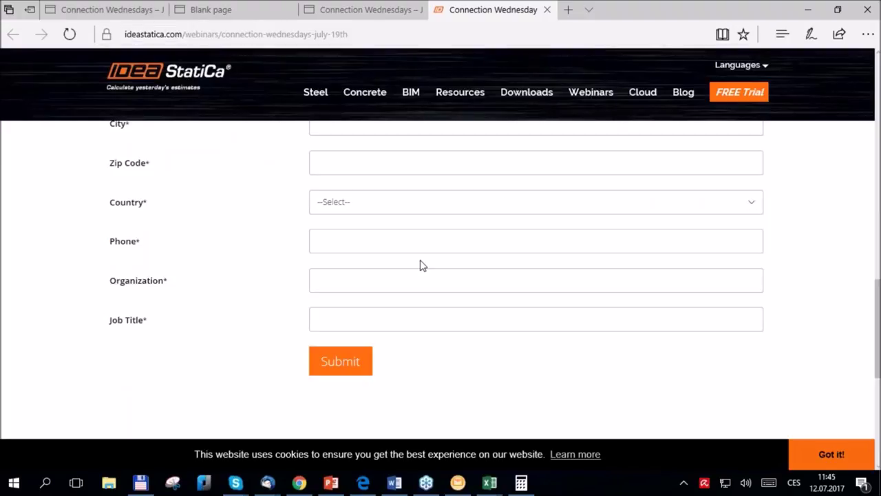
pyautogui.scroll(-2, 423, 265)
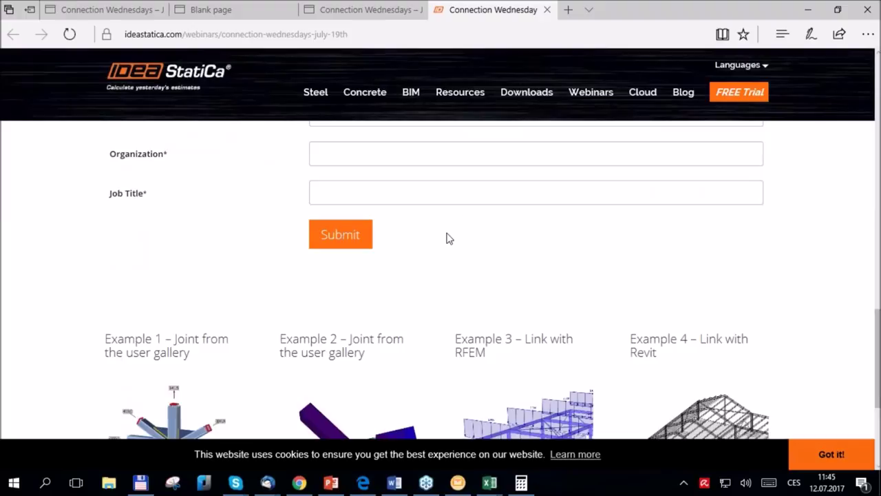
pyautogui.scroll(-2, 448, 243)
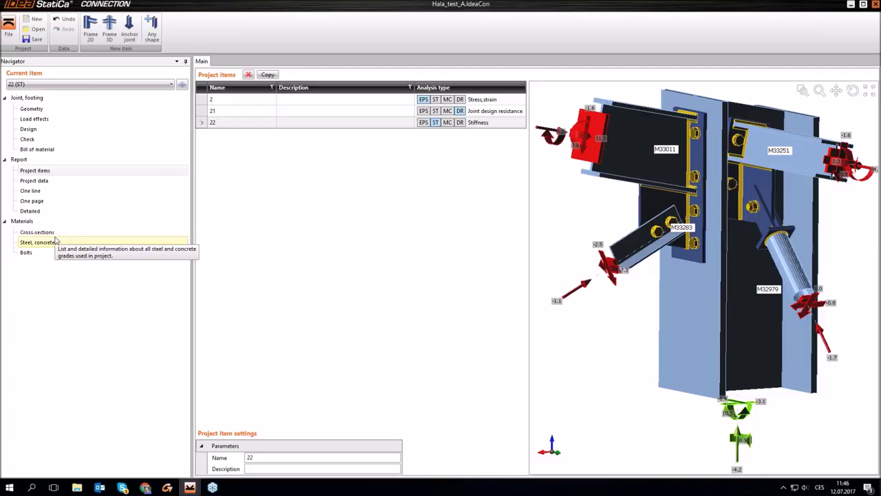
# Switch to Chrome and look at the Resource center's BIM section and the FAQ overview of its Steel section
pyautogui.click(145, 487)
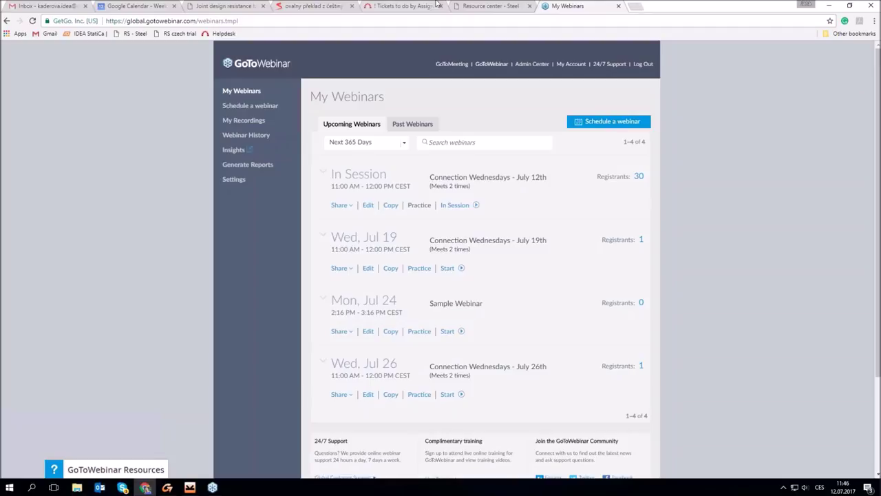
pyautogui.click(493, 5)
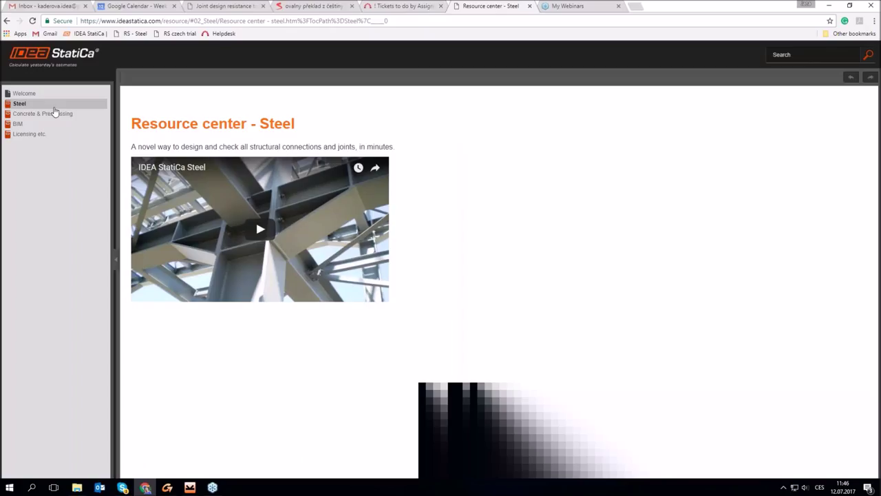
pyautogui.click(15, 126)
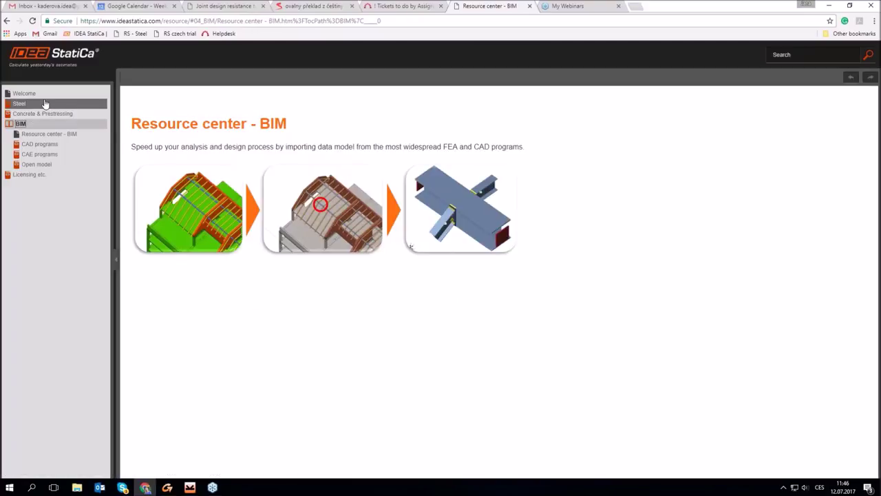
pyautogui.click(16, 104)
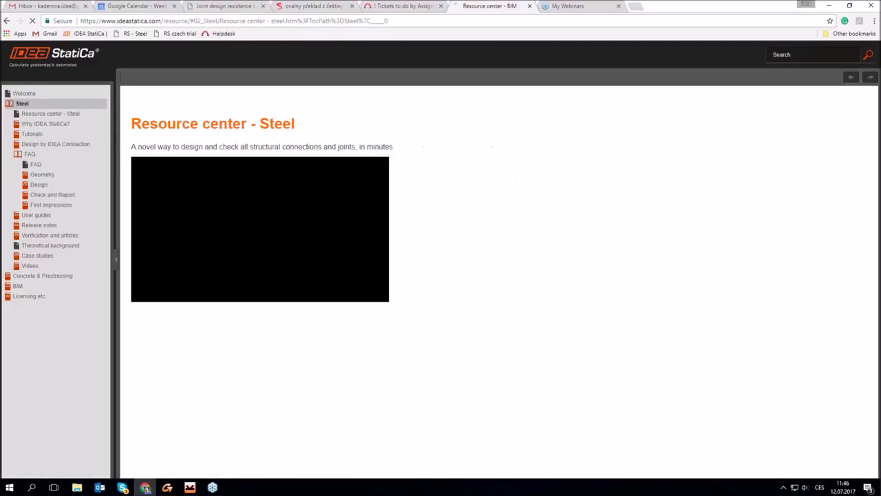
pyautogui.click(30, 154)
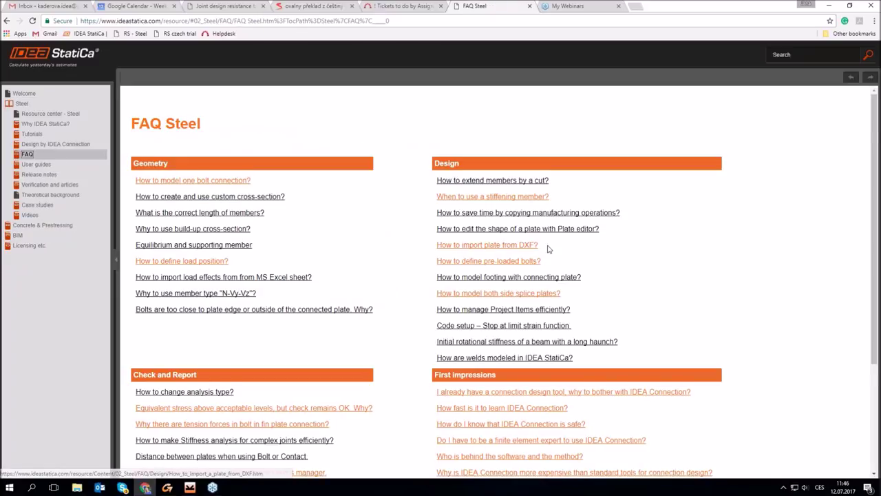
pyautogui.scroll(-3, 549, 249)
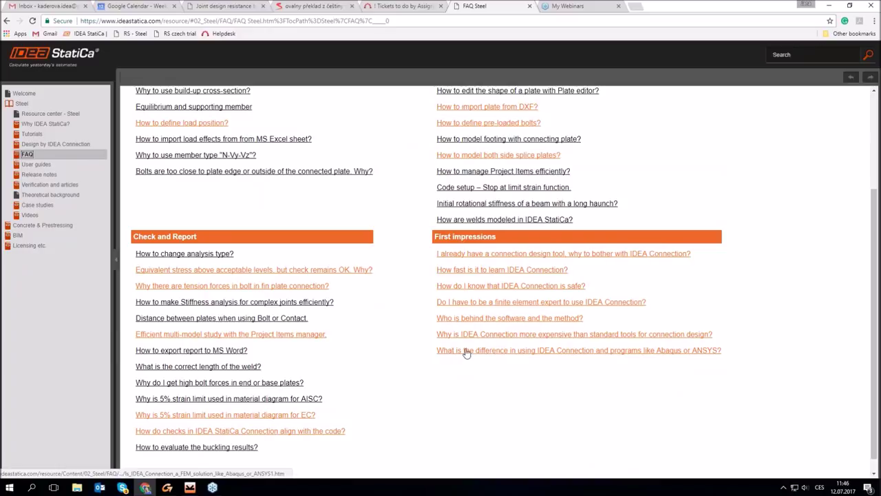
# Read the FAQ answers on needing to be a finite element expert and on already having a connection design tool
pyautogui.click(472, 303)
pyautogui.scroll(-5, 424, 265)
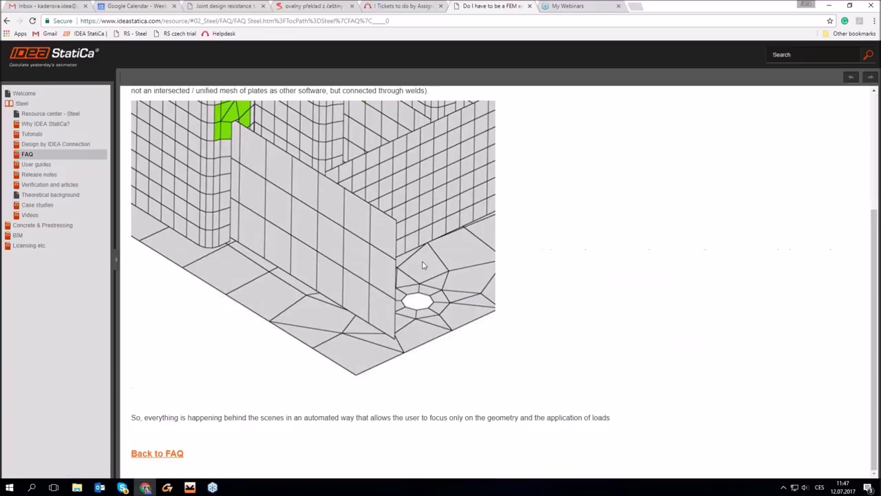
pyautogui.click(7, 21)
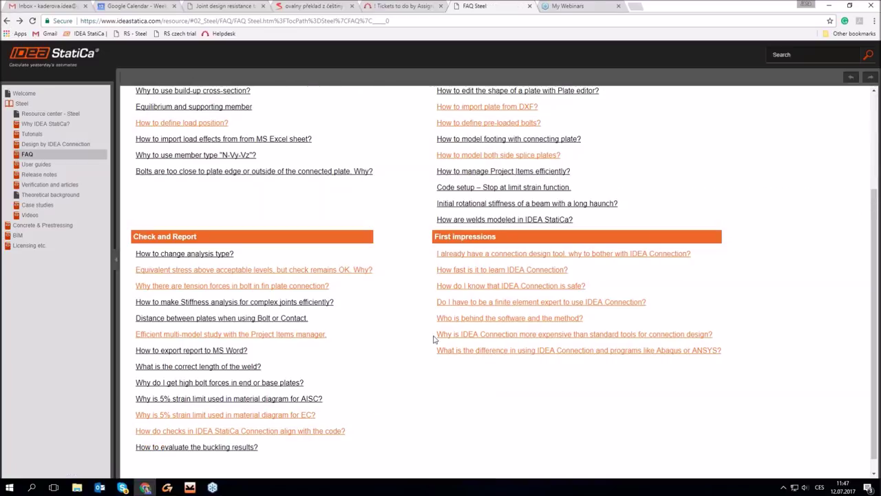
pyautogui.click(474, 253)
pyautogui.scroll(-10, 471, 255)
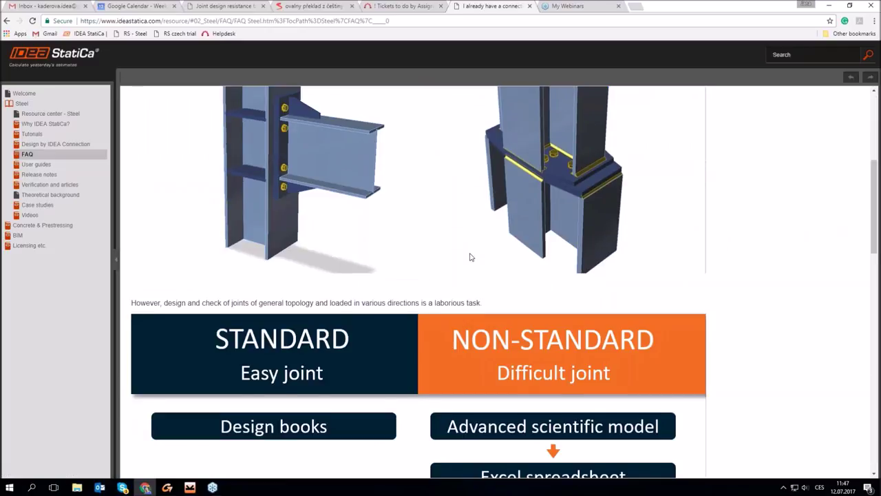
pyautogui.scroll(-10, 469, 257)
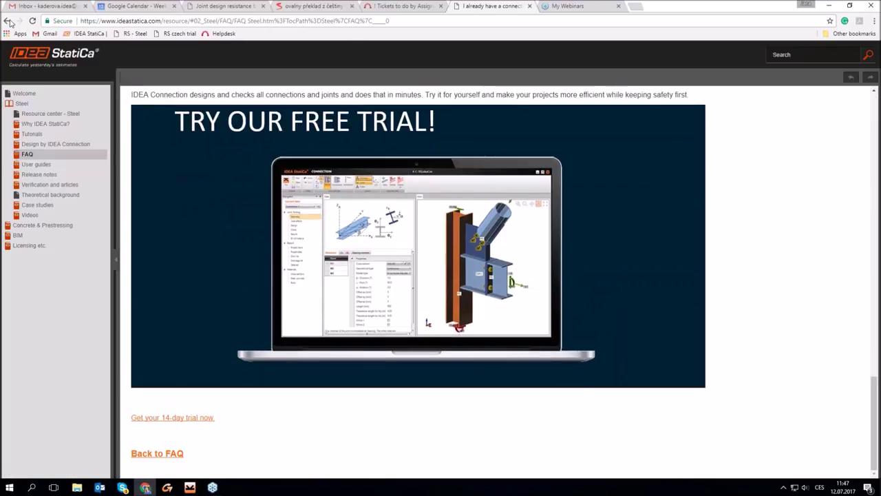
pyautogui.click(7, 20)
# Read the FAQ answers on how fast IDEA Connection is to learn and how to know that it is safe
pyautogui.click(468, 270)
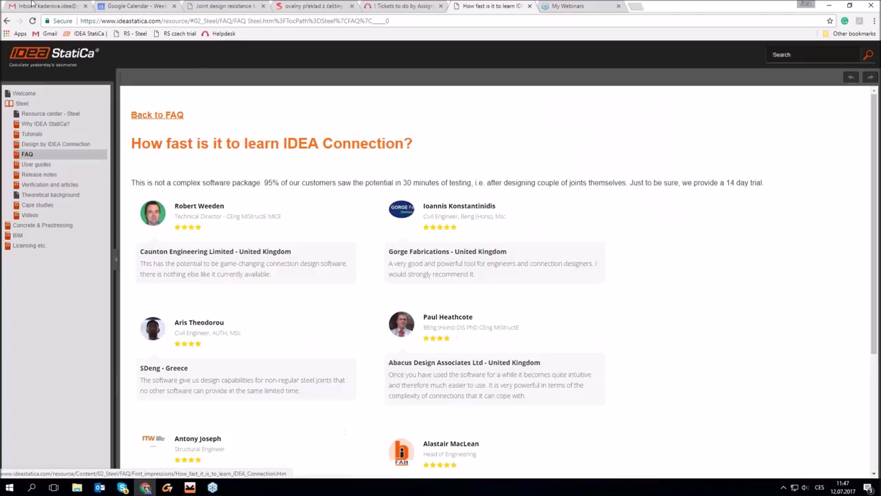
pyautogui.click(6, 21)
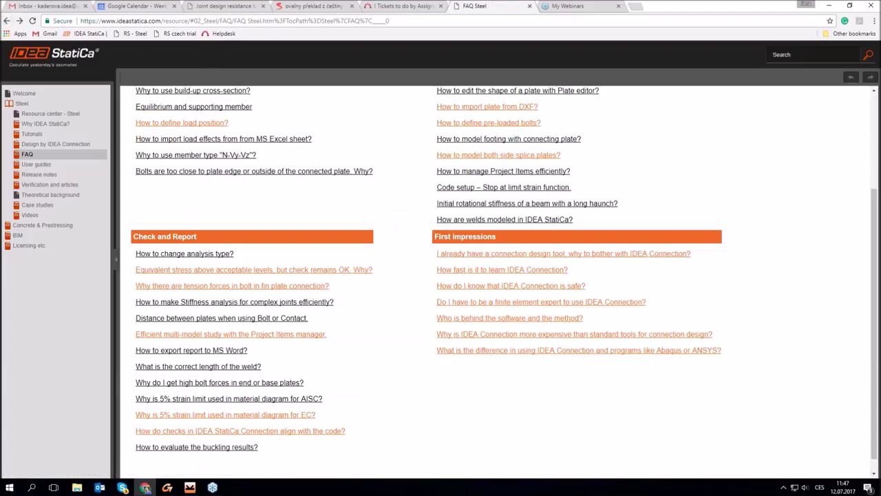
pyautogui.click(504, 289)
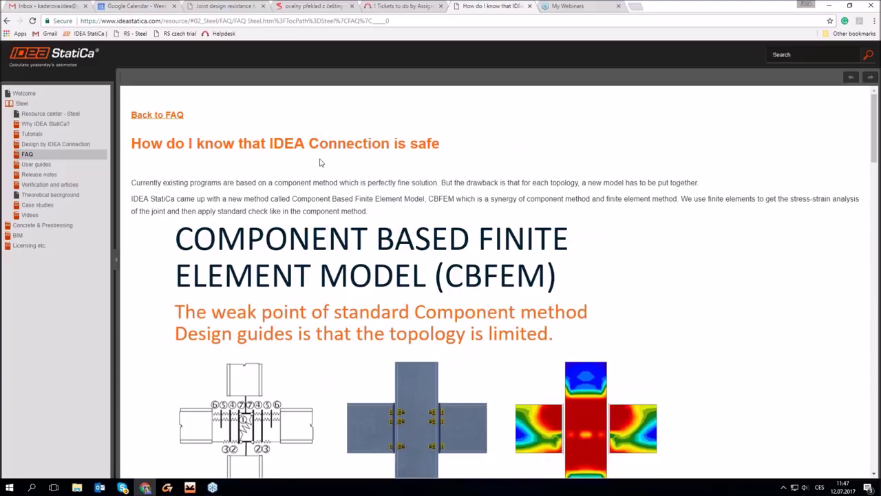
pyautogui.scroll(-3, 475, 183)
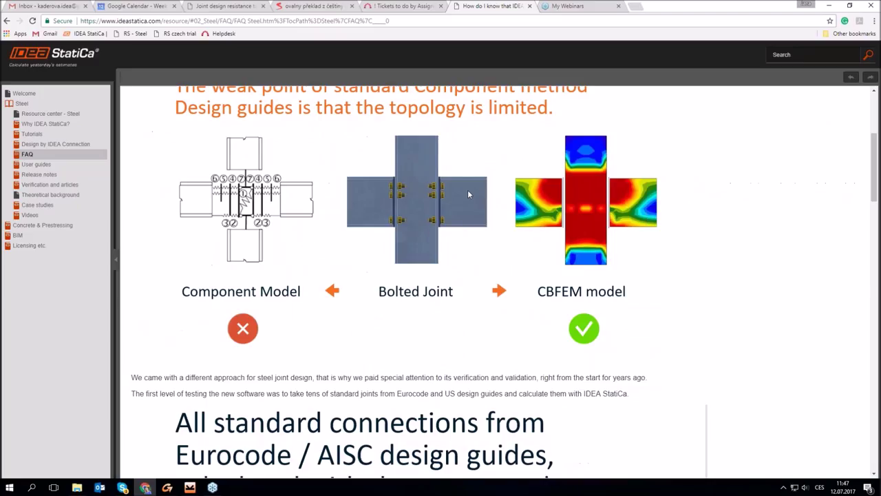
pyautogui.scroll(-4, 496, 179)
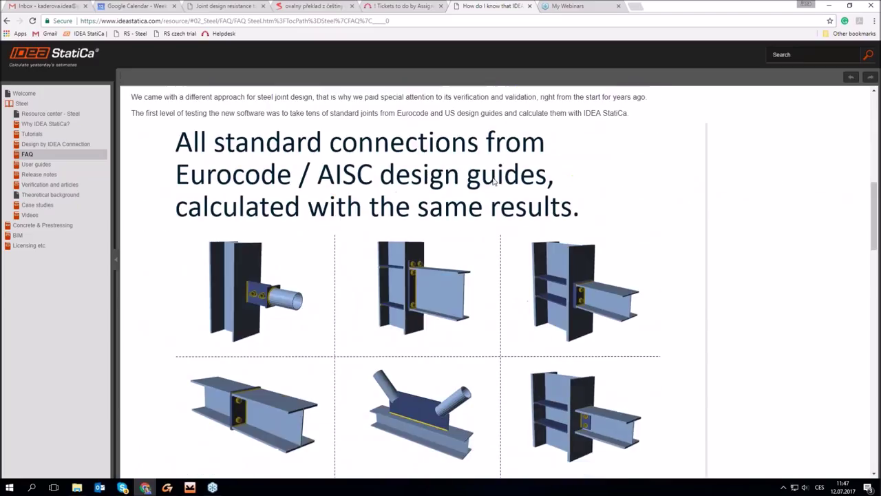
pyautogui.scroll(5, 493, 176)
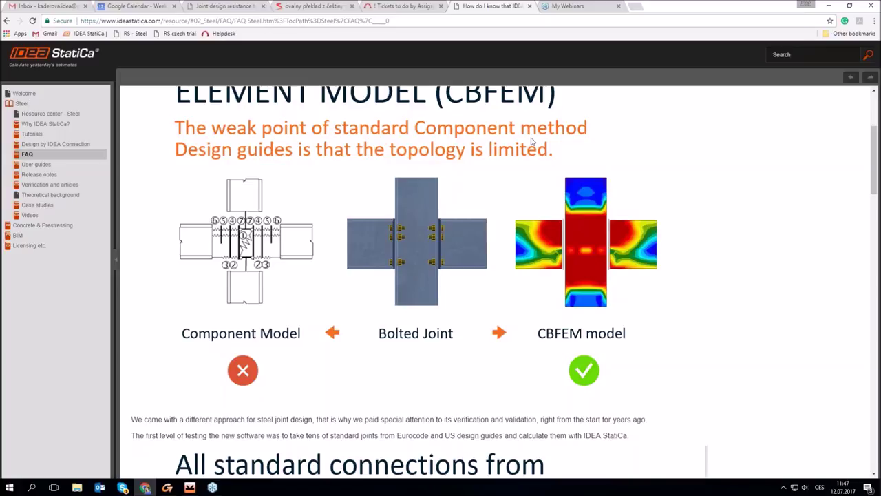
# Return to the Steel FAQ overview and look over its Check and Report and First impressions questions
pyautogui.click(27, 156)
pyautogui.click(36, 164)
pyautogui.scroll(-2, 495, 275)
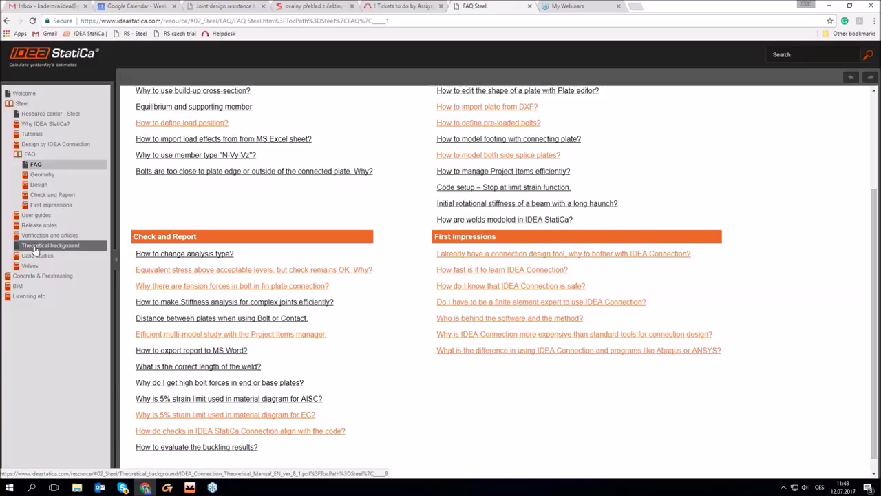
# Switch to the Hala_test_A.IdeaCon project in IDEA StatiCa and generate the detailed report for item 22
pyautogui.moveTo(188, 489)
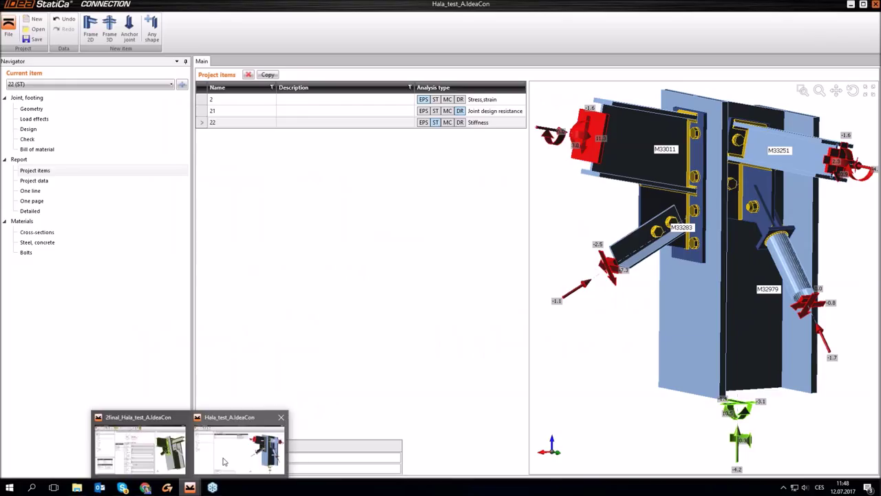
pyautogui.click(227, 454)
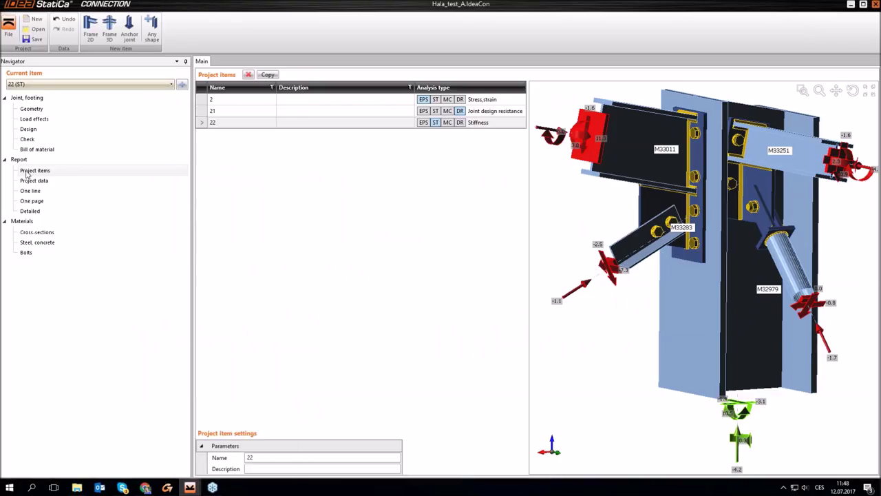
pyautogui.click(31, 211)
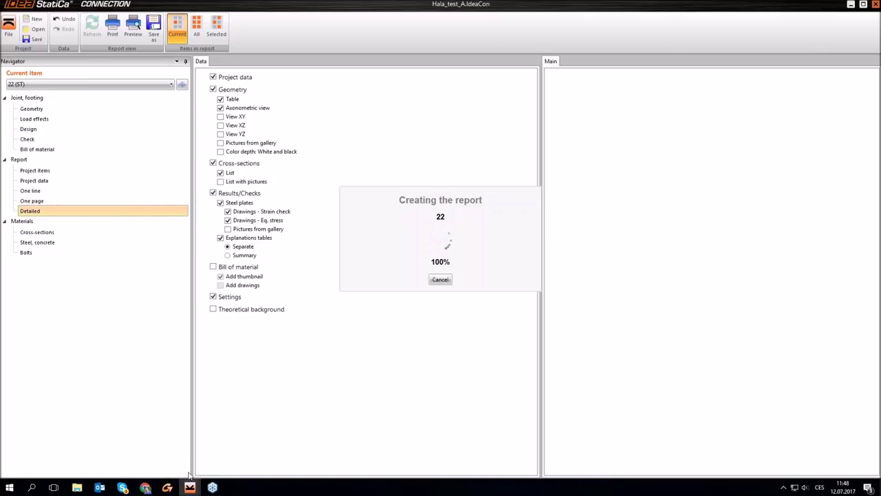
# Switch back to Chrome and open the Theoretical background manual in the Resource center's Steel section
pyautogui.click(145, 488)
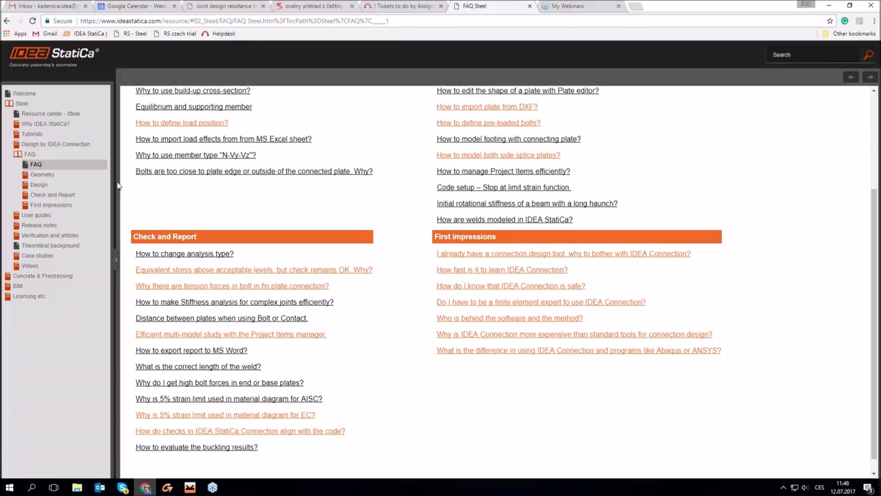
pyautogui.click(42, 246)
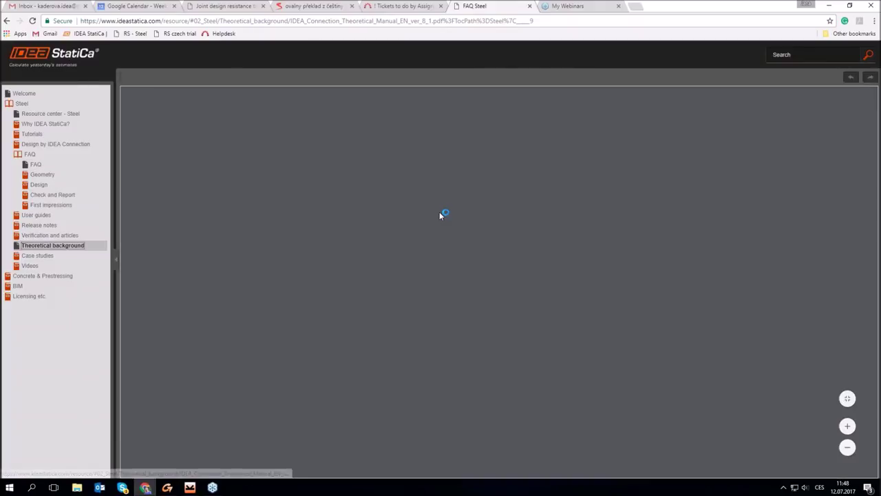
# Look through the Theoretical background manual, from the table of contents to the CBFEM components and the limit plastic strain example
pyautogui.scroll(-3, 468, 206)
pyautogui.scroll(-15, 466, 209)
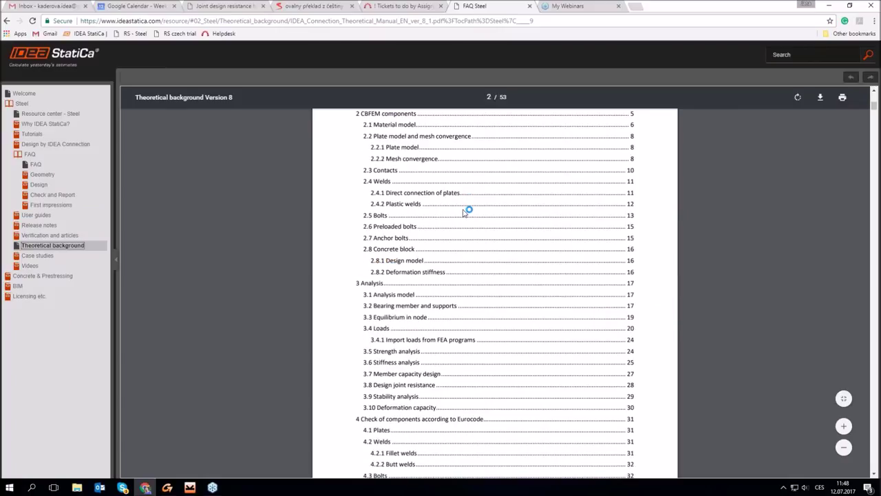
pyautogui.scroll(-12, 458, 199)
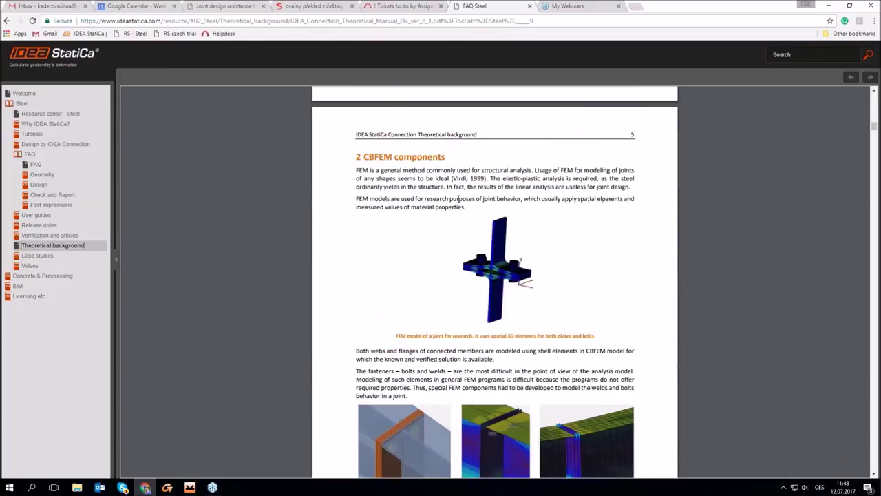
pyautogui.scroll(12, 458, 199)
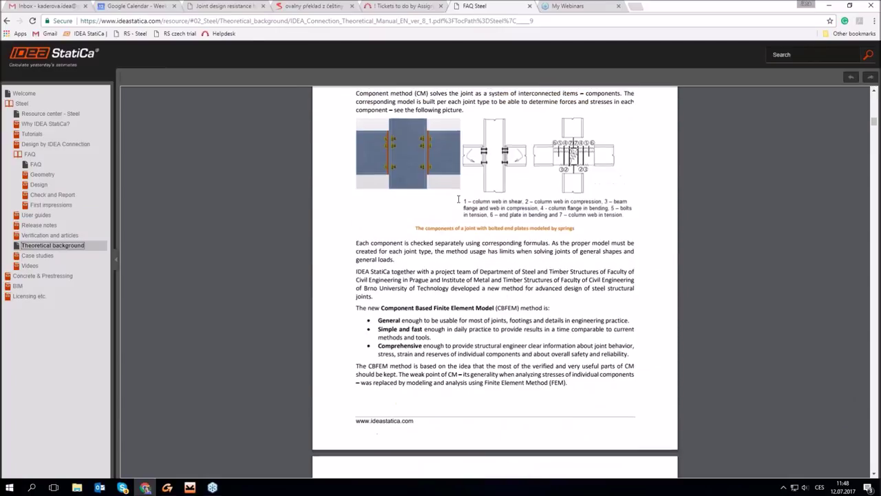
pyautogui.scroll(-15, 458, 203)
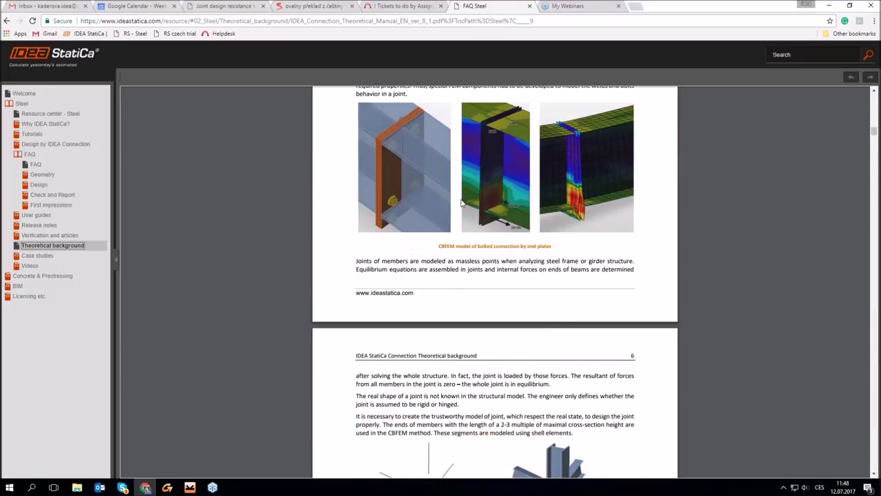
pyautogui.scroll(-5, 463, 201)
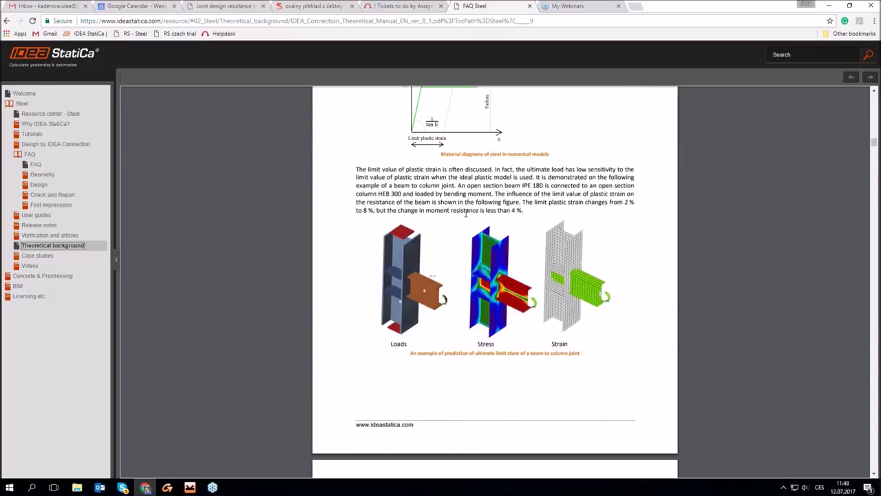
pyautogui.scroll(3, 465, 215)
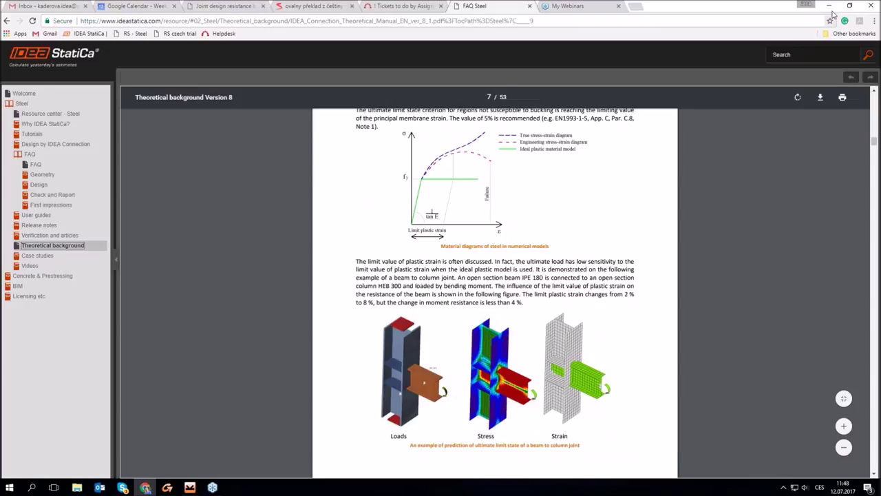
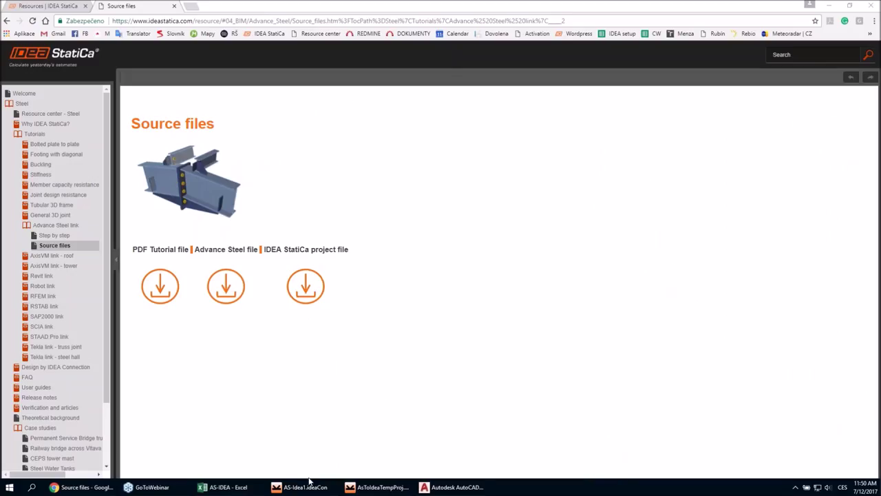
# Switch to the AsToIdeaTempProj.ideaCon project in IDEA StatiCa and review its steel materials and bolt assemblies
pyautogui.click(372, 488)
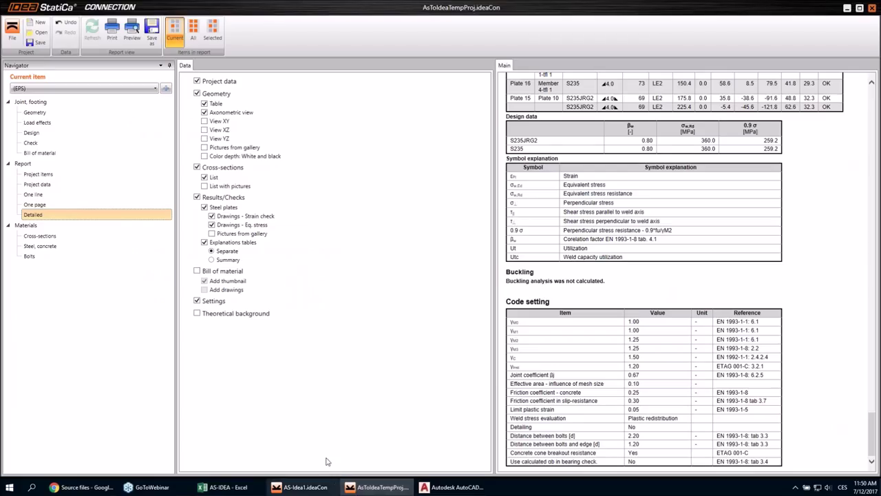
pyautogui.click(26, 225)
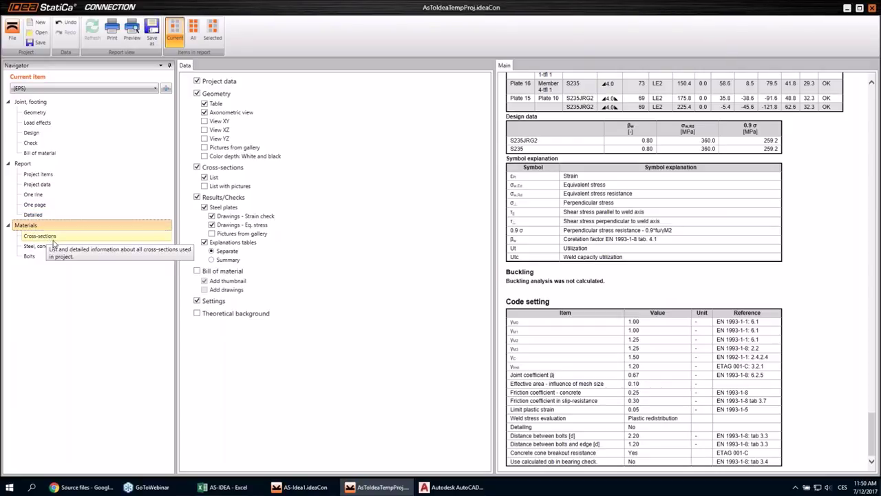
pyautogui.click(42, 246)
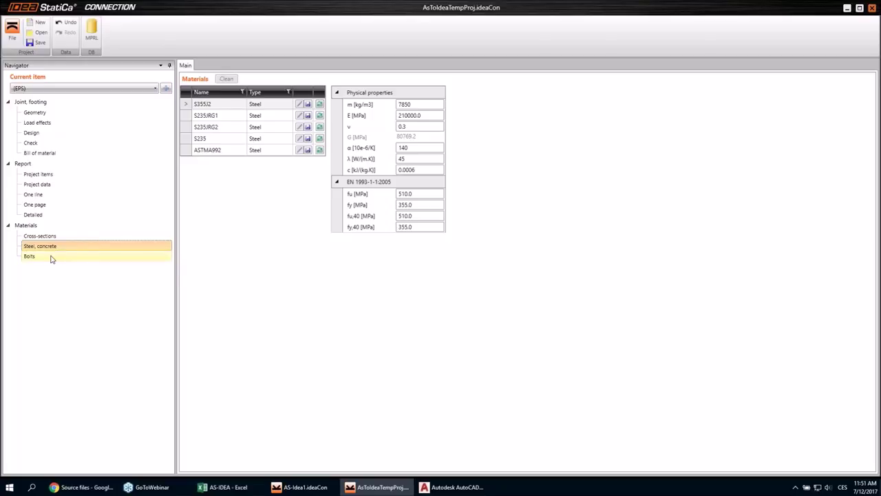
pyautogui.click(29, 256)
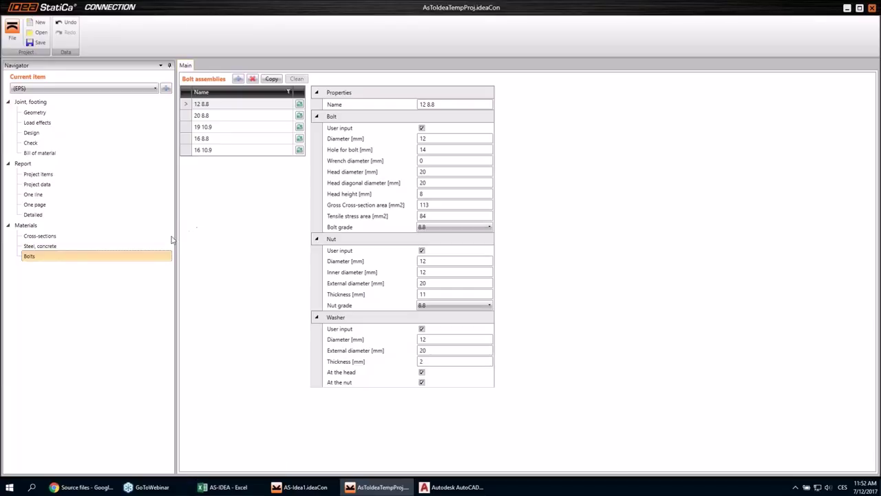
pyautogui.click(62, 249)
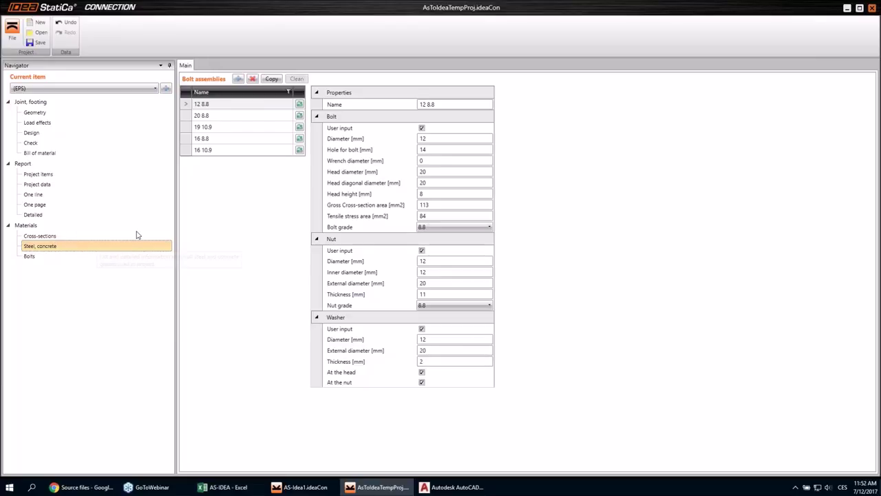
# Start a new project without saving the current data and choose the AISC code for the new joint
pyautogui.click(43, 22)
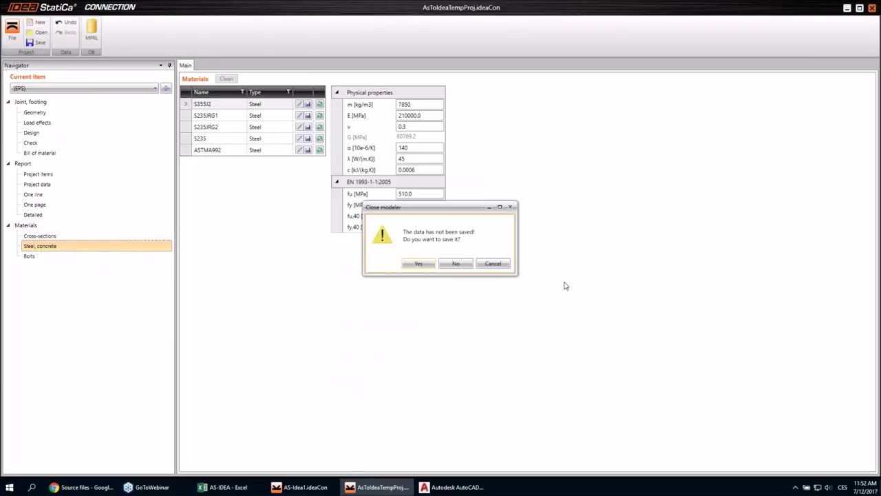
pyautogui.click(456, 263)
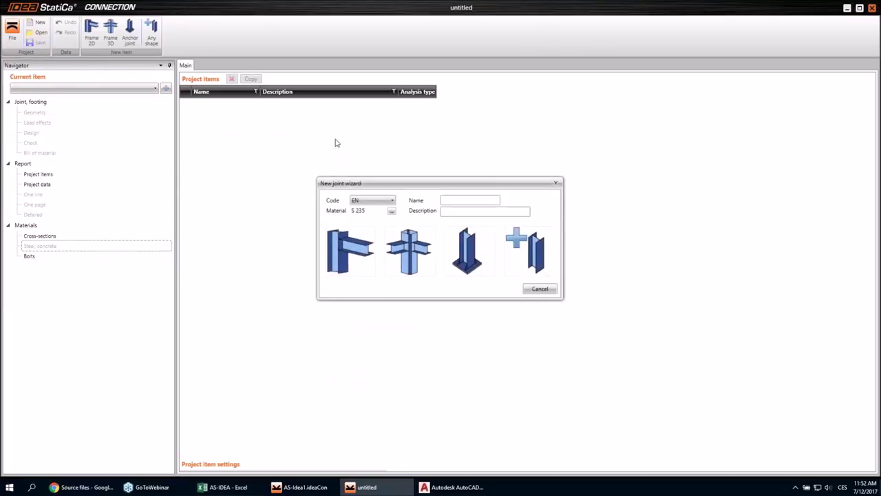
pyautogui.click(390, 201)
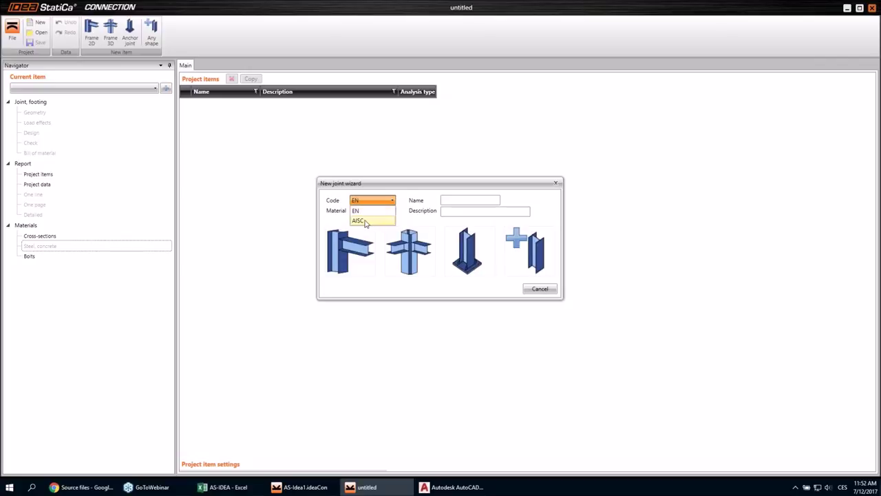
pyautogui.click(365, 221)
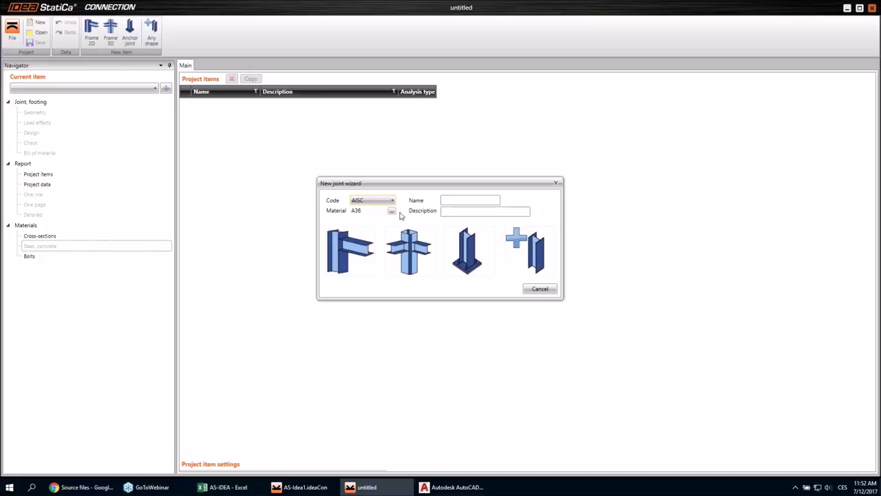
# Switch the new joint's code to EN and look over the steel grades it offers, without choosing one
pyautogui.click(368, 203)
pyautogui.click(365, 211)
pyautogui.click(391, 212)
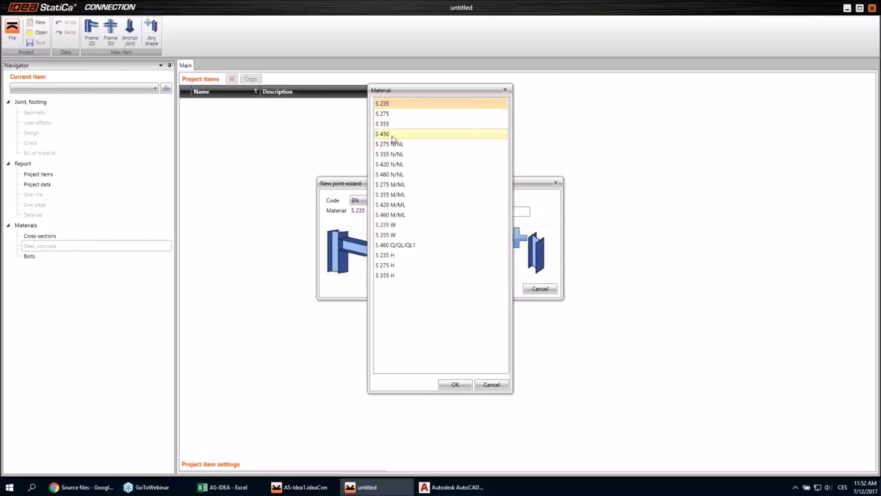
pyautogui.click(491, 385)
# Set the new joint's code to AISC, look over its steel grades, and close the joint wizard without creating a joint
pyautogui.click(375, 201)
pyautogui.click(380, 219)
pyautogui.click(391, 211)
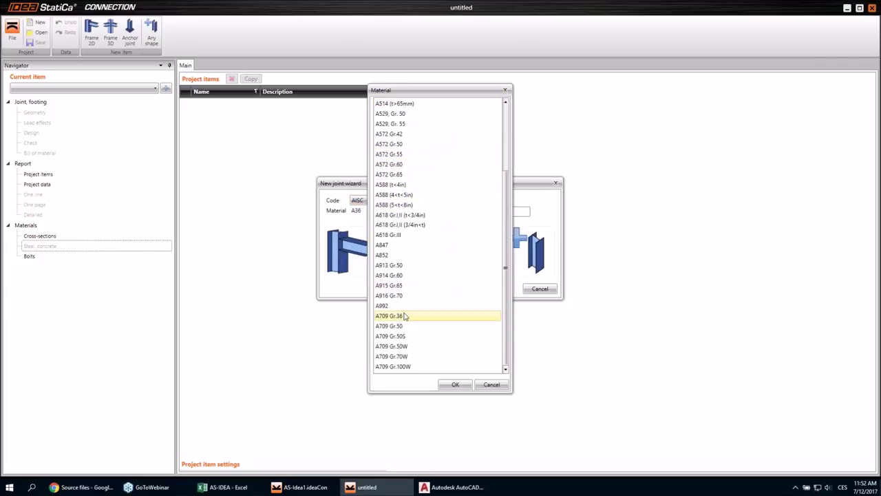
pyautogui.click(492, 384)
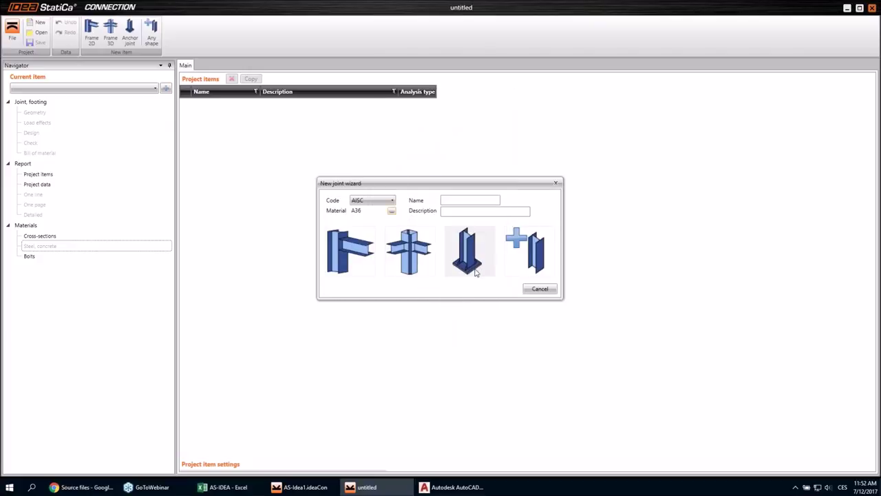
pyautogui.click(556, 183)
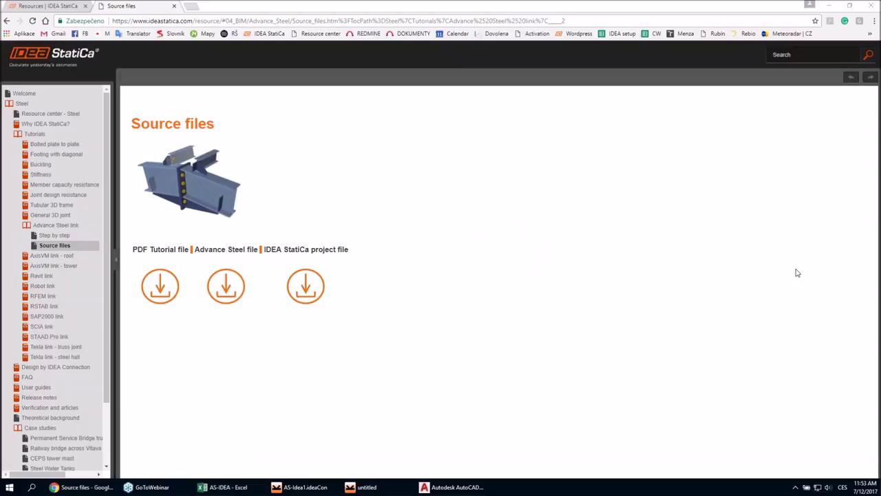
# Switch to the AS-Idea1.ideaCon project and show the plate checks with a taller preview area above the table
pyautogui.click(369, 487)
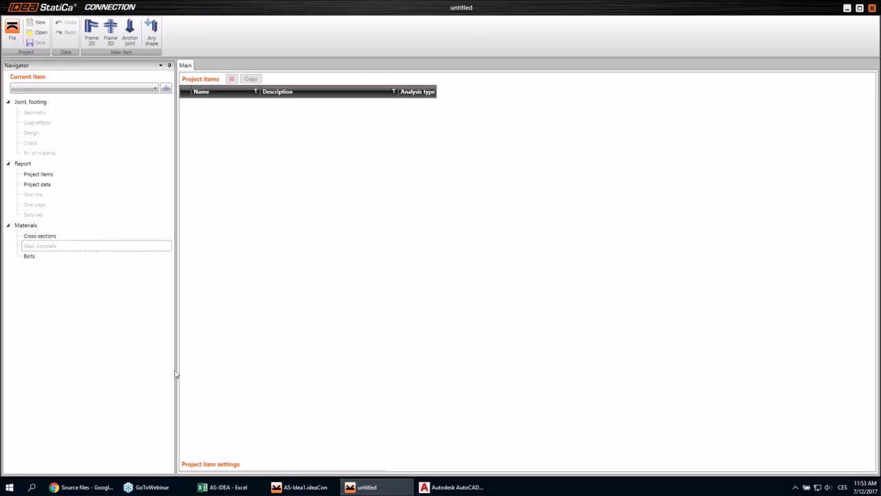
pyautogui.click(303, 487)
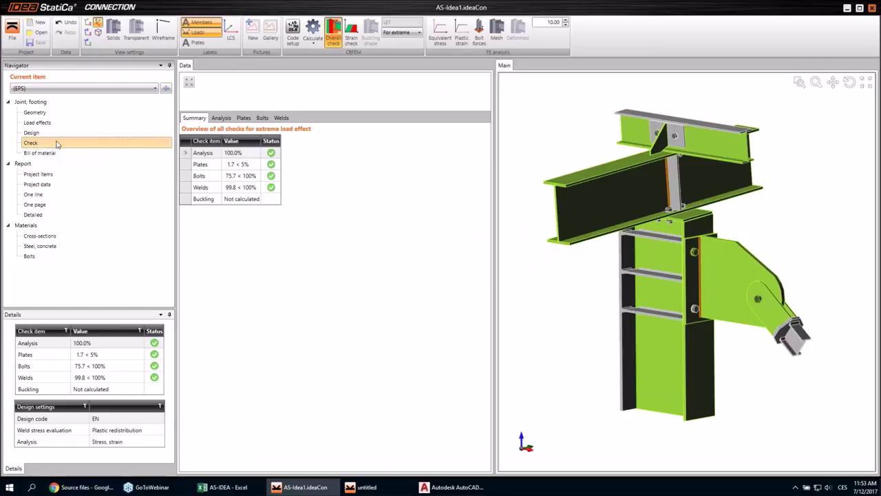
pyautogui.click(296, 115)
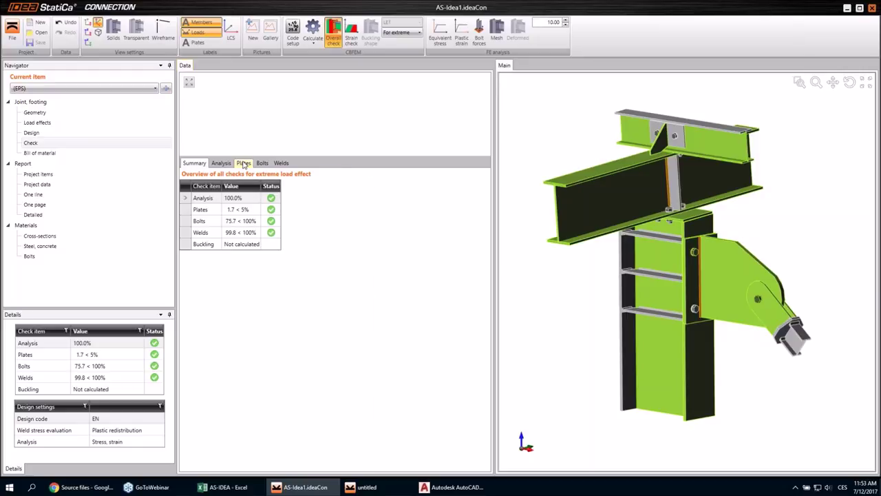
pyautogui.click(244, 163)
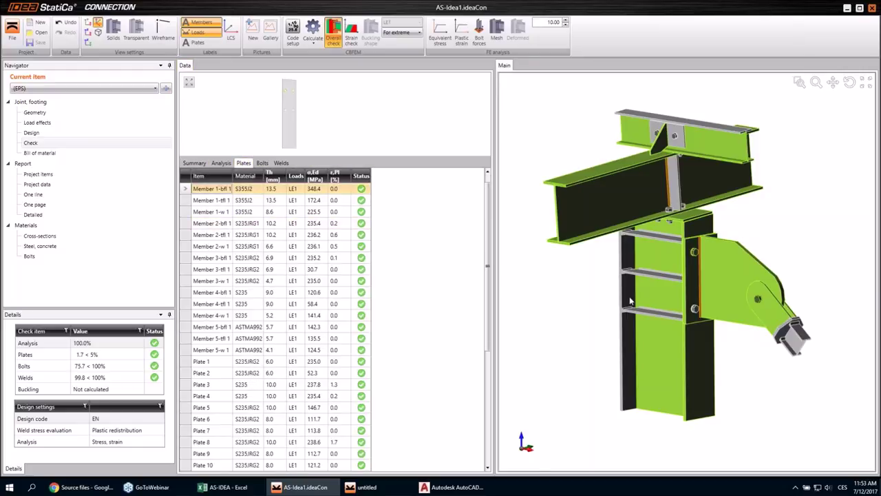
# Display the equivalent stress on the joint and examine Plate 1's stress and strain in an enlarged preview
pyautogui.click(451, 41)
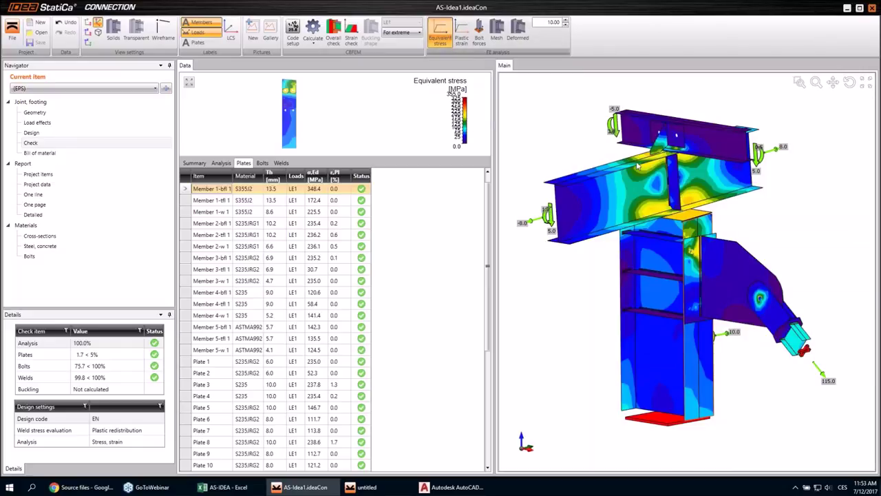
pyautogui.click(665, 132)
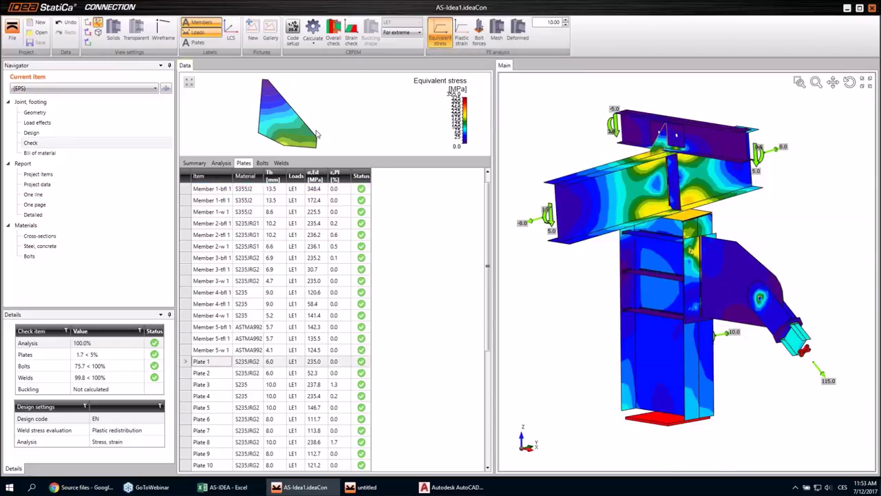
pyautogui.moveTo(402, 156); pyautogui.dragTo(402, 214)
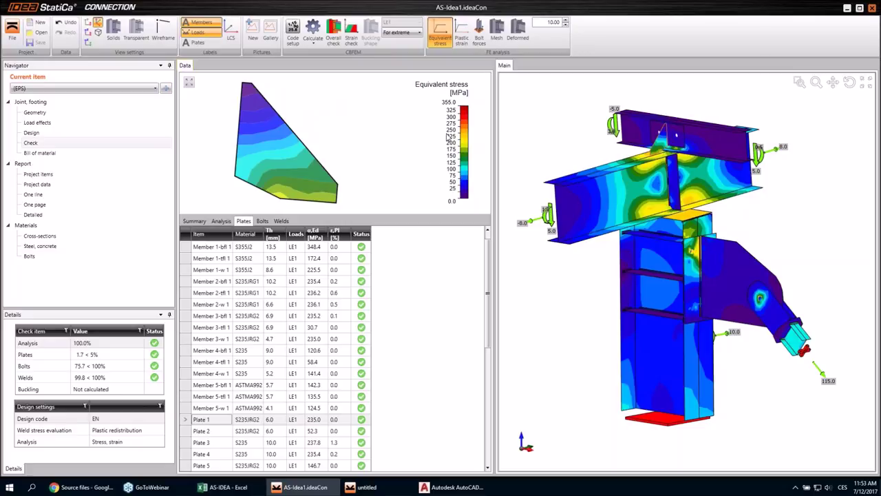
pyautogui.click(183, 421)
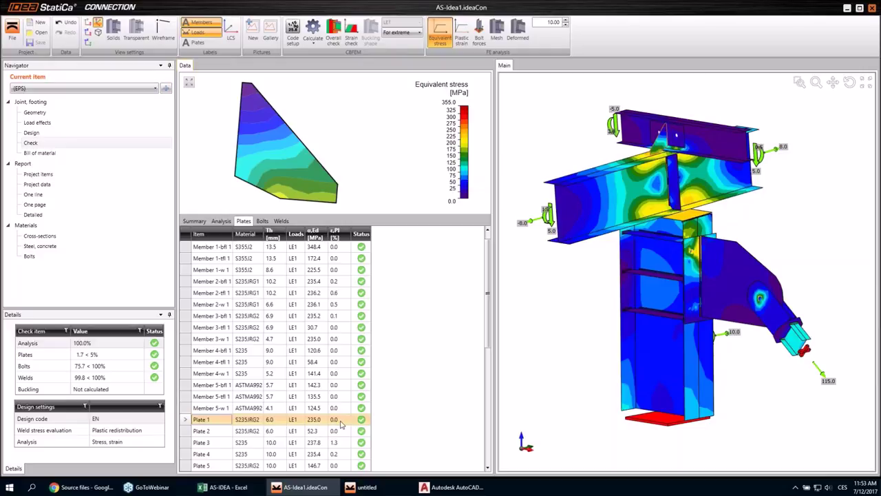
# Show the bolt checks and resize the data area so that the whole bolt table fits
pyautogui.click(262, 222)
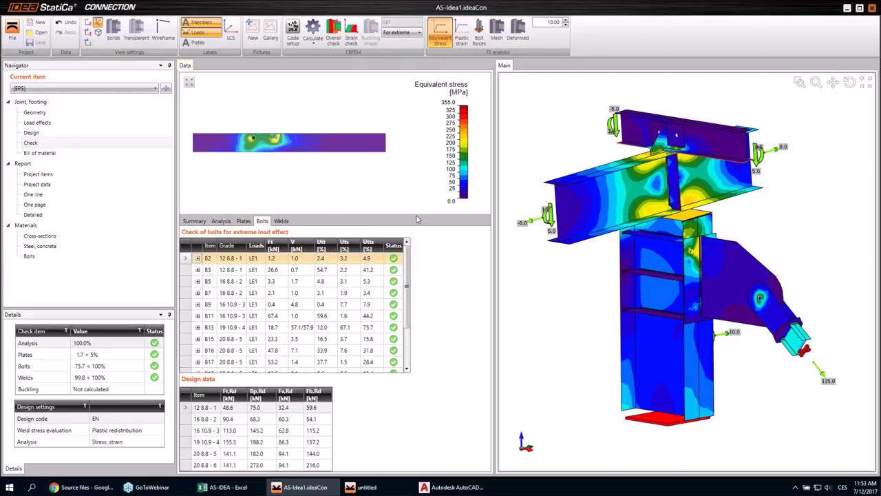
pyautogui.moveTo(416, 217); pyautogui.dragTo(416, 179)
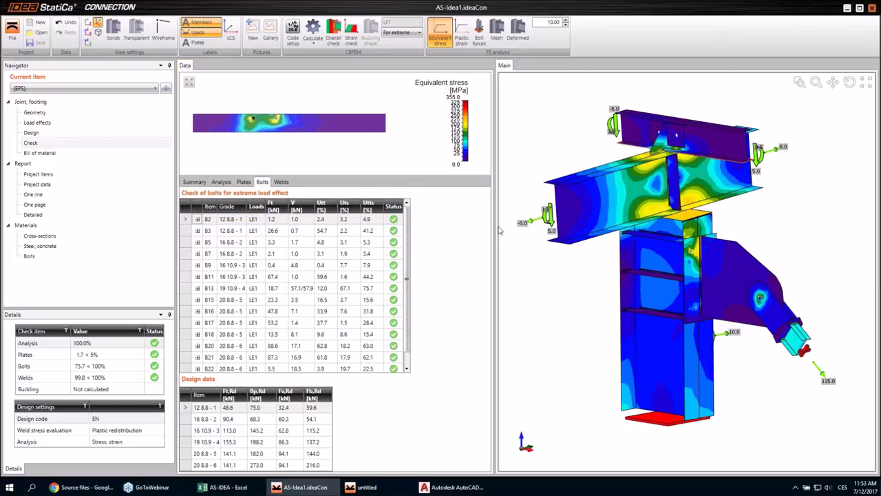
pyautogui.moveTo(495, 225); pyautogui.dragTo(575, 226)
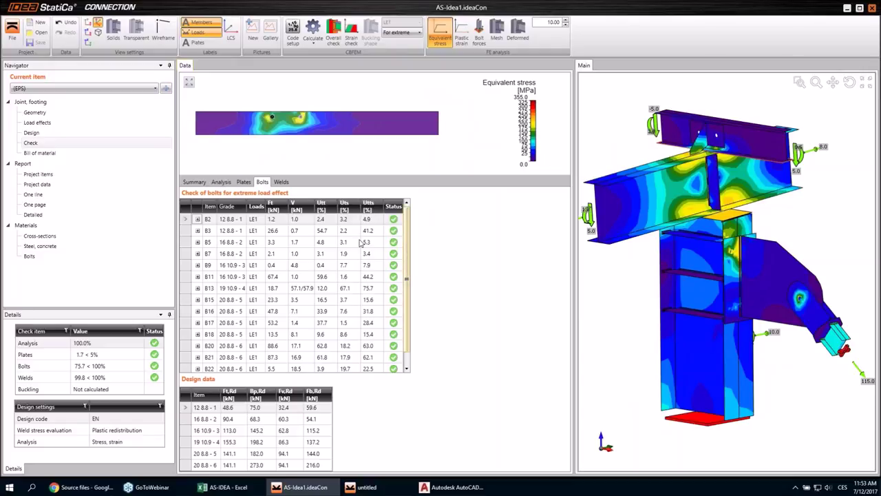
pyautogui.moveTo(327, 174); pyautogui.dragTo(327, 137)
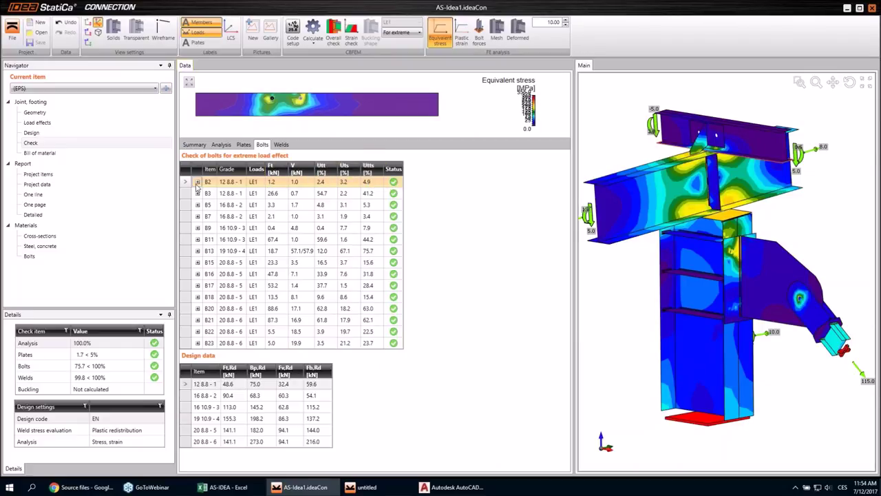
# Expand the check of bolt B2 and read its utilization and tension resistance formulas
pyautogui.click(198, 182)
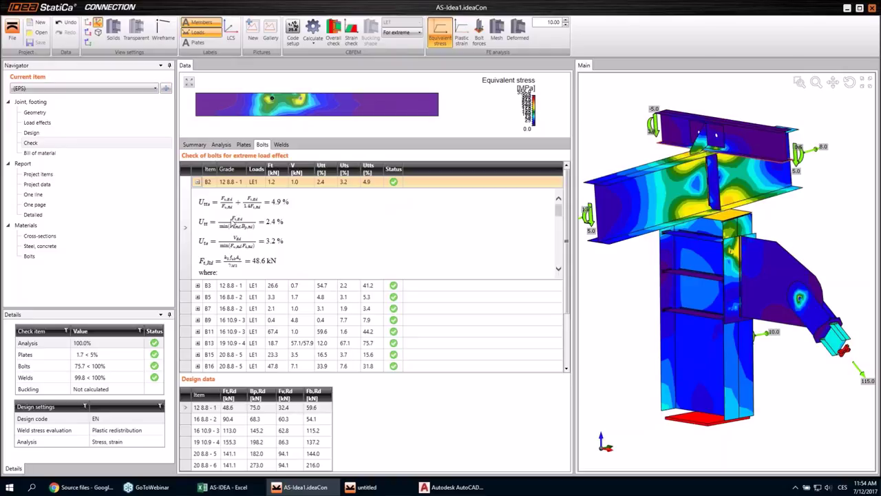
pyautogui.moveTo(223, 220)
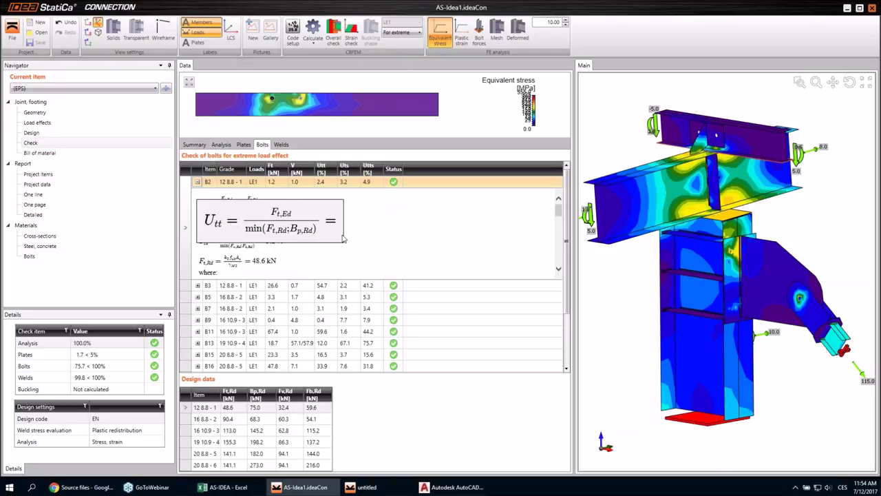
pyautogui.scroll(-3, 289, 247)
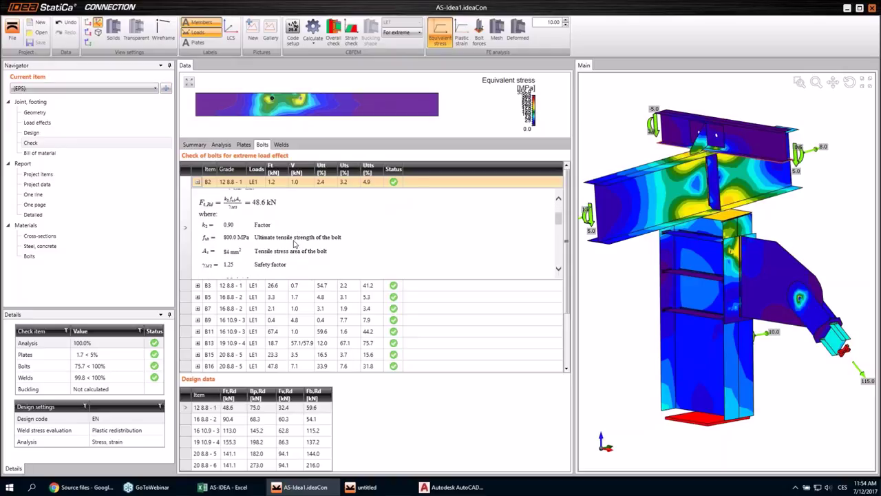
# Read the shear resistance formula and its factors in the expanded check of bolt B2
pyautogui.scroll(-4, 289, 249)
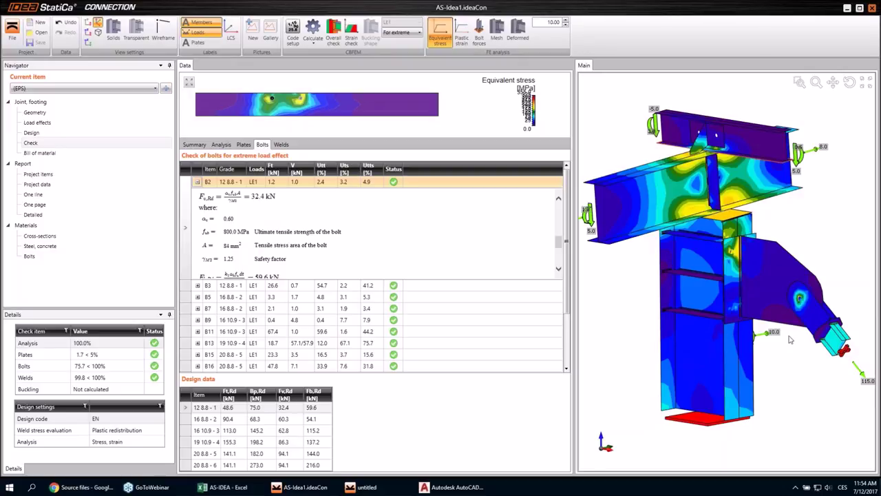
# Switch to Chrome and open the ideastatica.com homepage in a new browser tab
pyautogui.moveTo(81, 489)
pyautogui.click(79, 487)
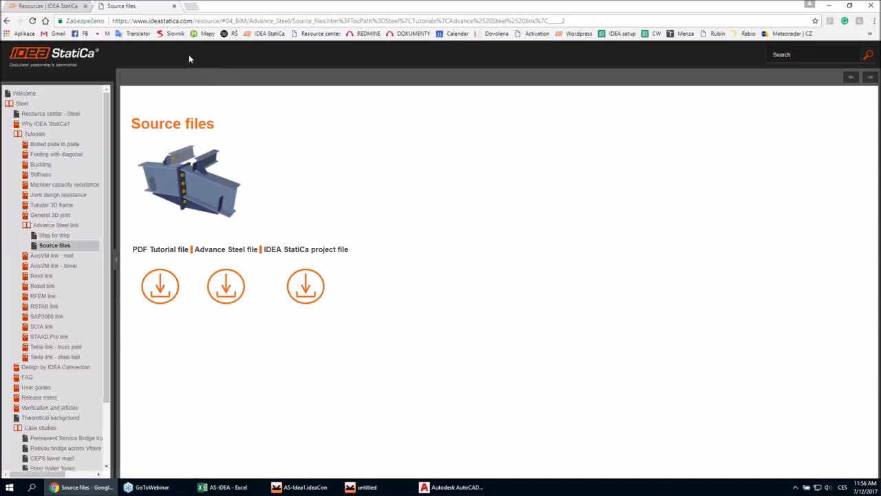
pyautogui.click(190, 8)
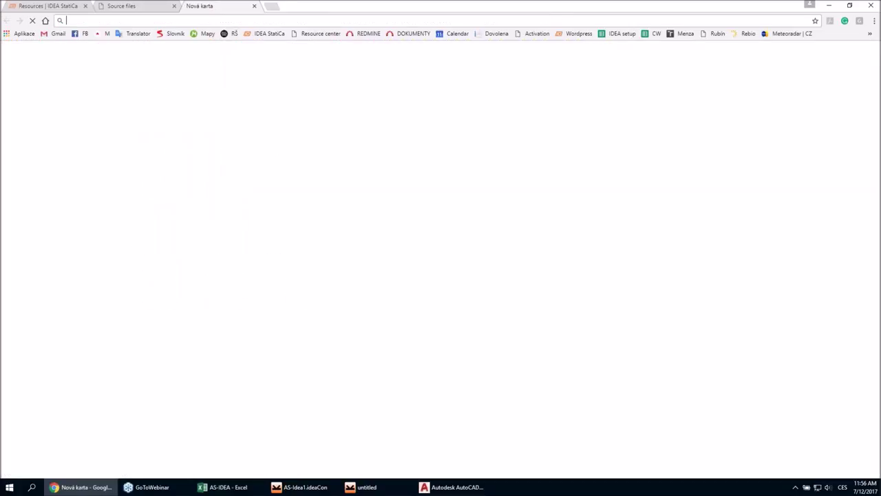
pyautogui.write('idea')
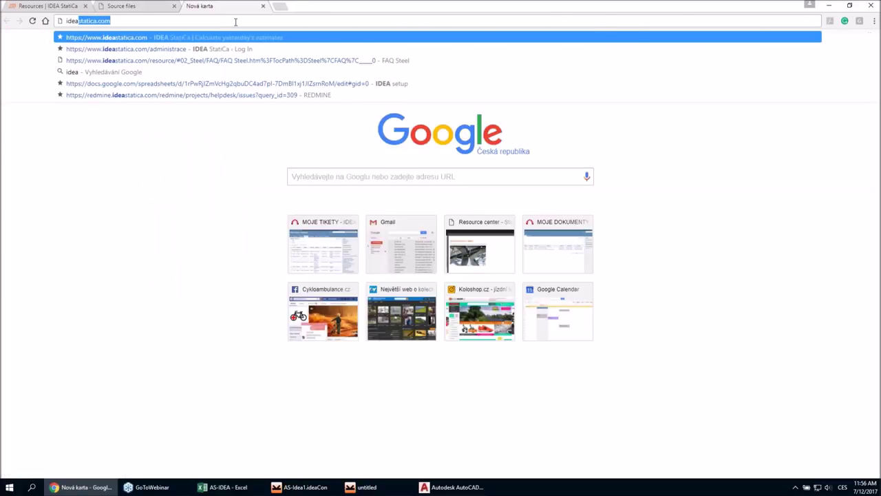
pyautogui.press('Return')
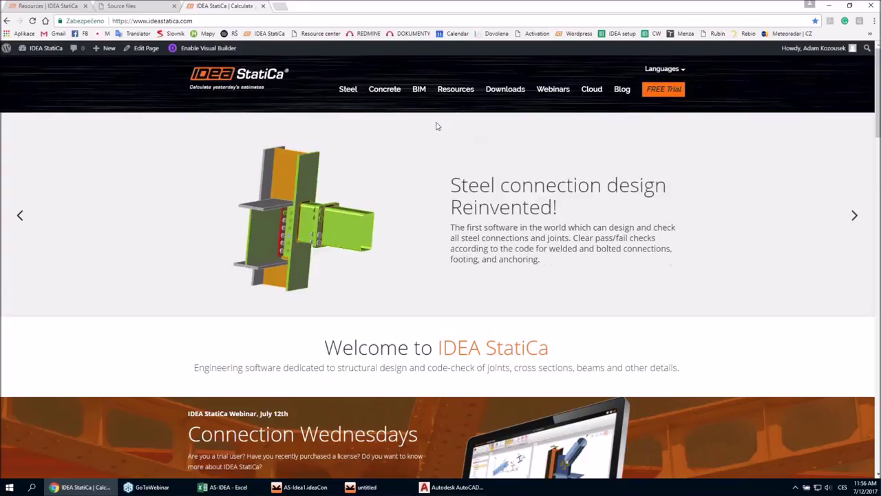
# Find the Connection Wednesdays section on the homepage and open the page with all webinars
pyautogui.scroll(-1, 394, 200)
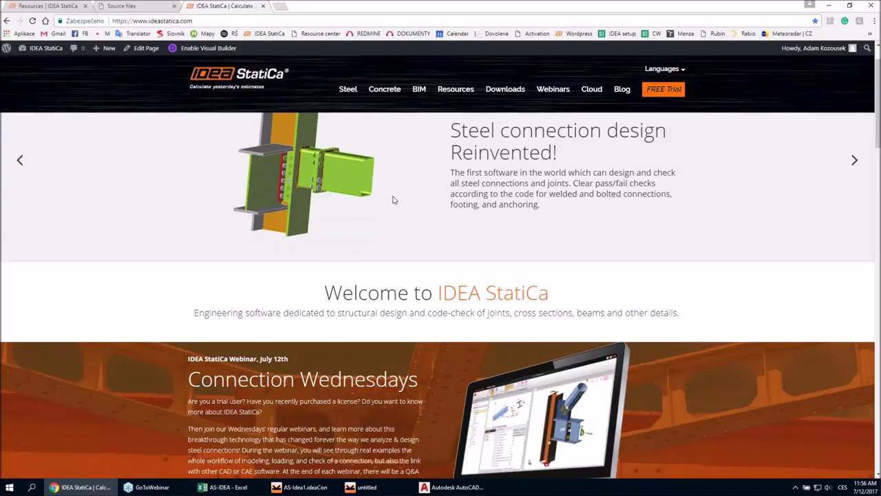
pyautogui.scroll(-2, 393, 199)
pyautogui.moveTo(255, 412); pyautogui.dragTo(190, 256)
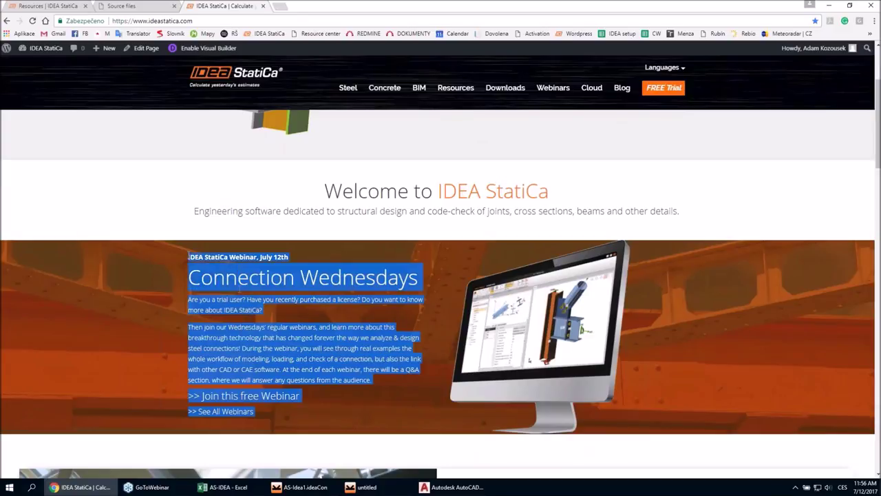
pyautogui.tripleClick(204, 411)
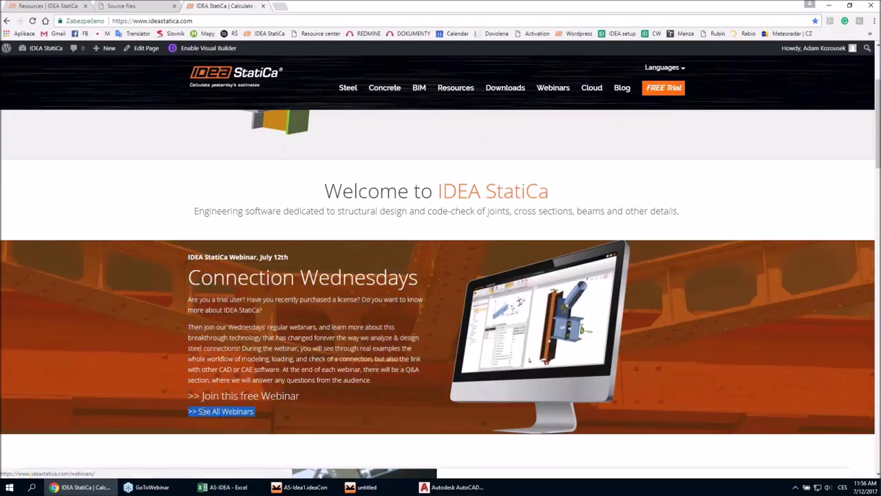
pyautogui.click(240, 415)
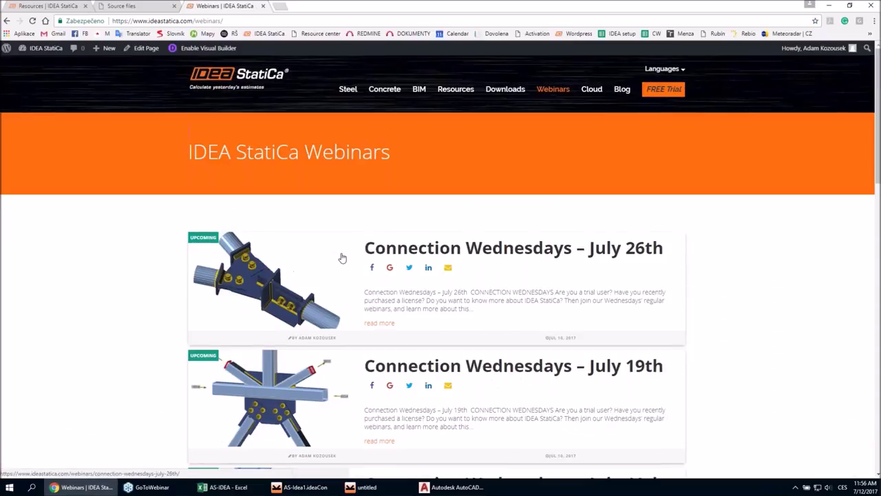
# Look through the upcoming and recorded webinars and open the recorded Connection Wednesdays – July 5th entry
pyautogui.scroll(-2, 342, 257)
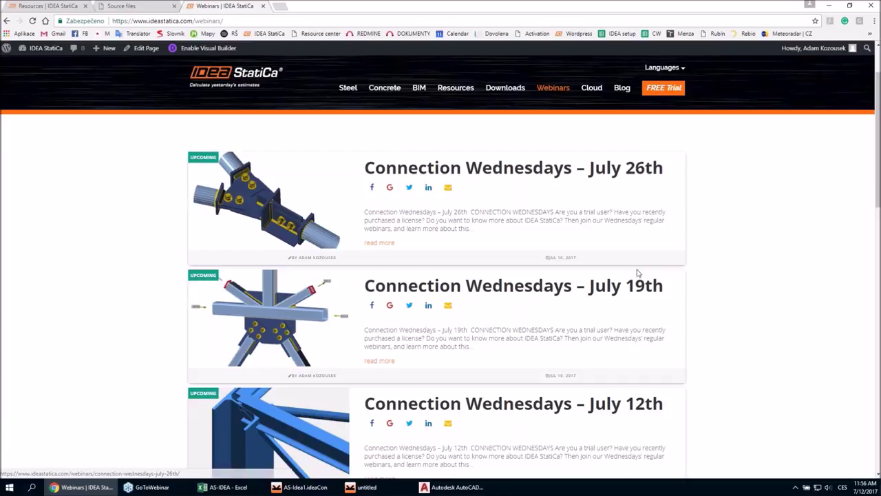
pyautogui.scroll(-2, 639, 288)
pyautogui.scroll(-1, 640, 292)
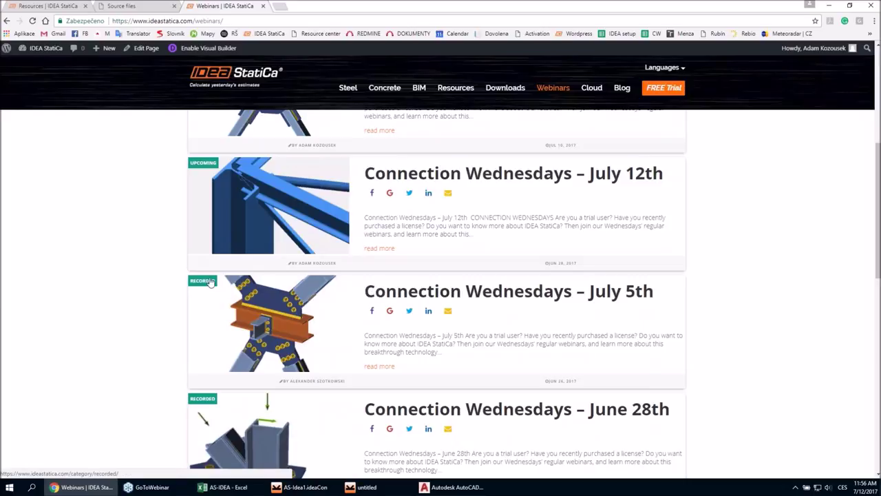
pyautogui.scroll(-1, 413, 289)
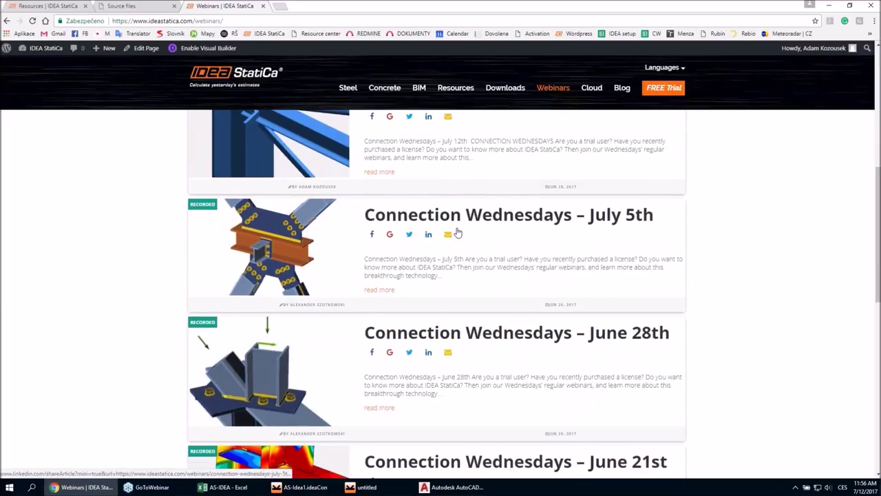
pyautogui.click(438, 251)
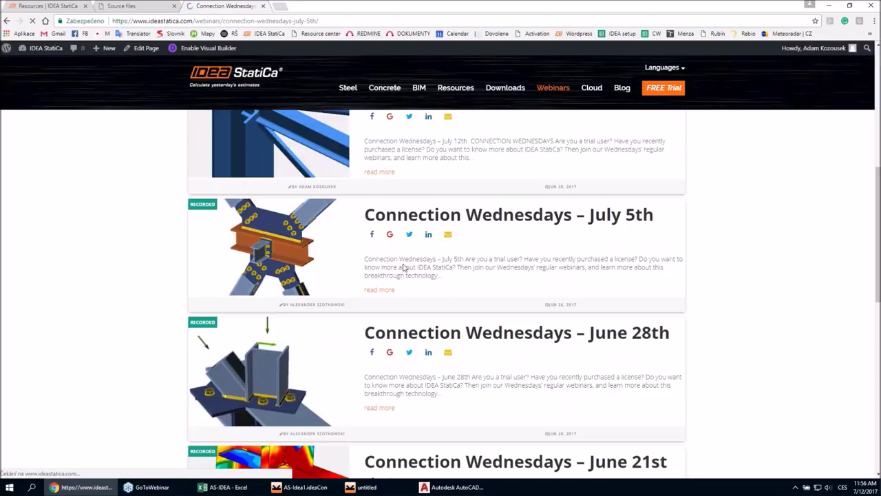
# Review the July 5th webinar page, play its recording, skip ahead to about 32:28 and pause it
pyautogui.scroll(-6, 123, 243)
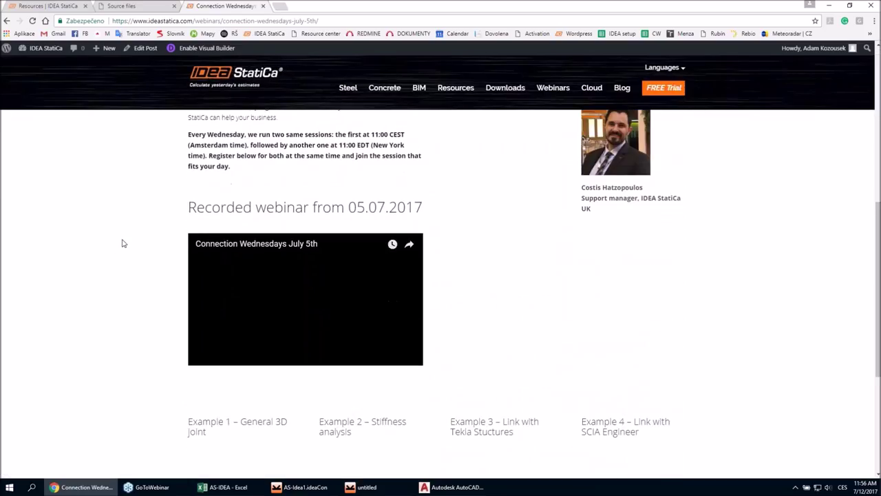
pyautogui.scroll(-1, 122, 243)
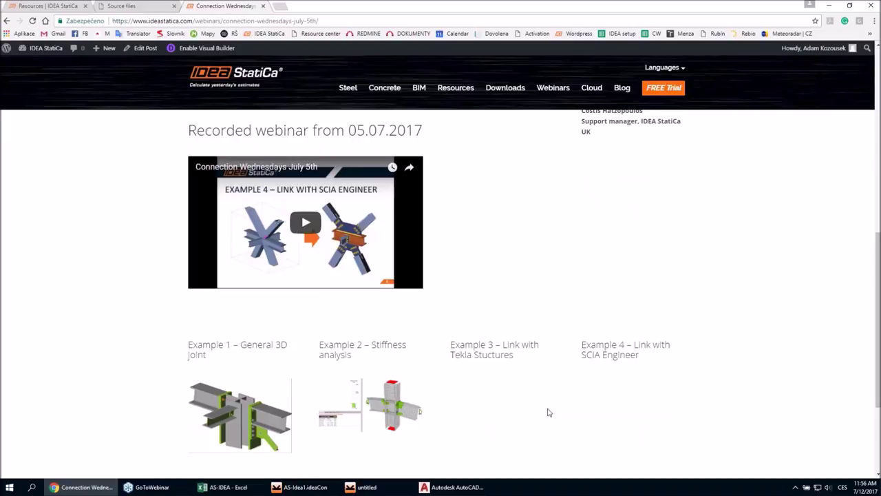
pyautogui.scroll(2, 296, 275)
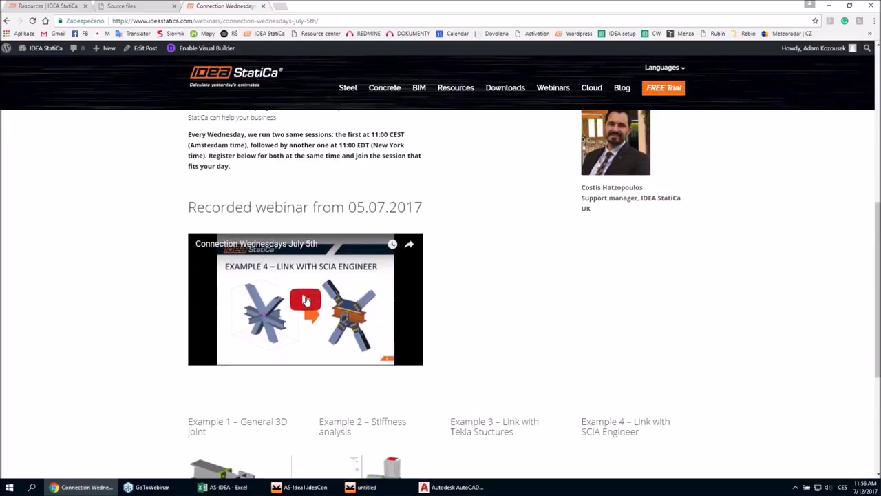
pyautogui.click(308, 298)
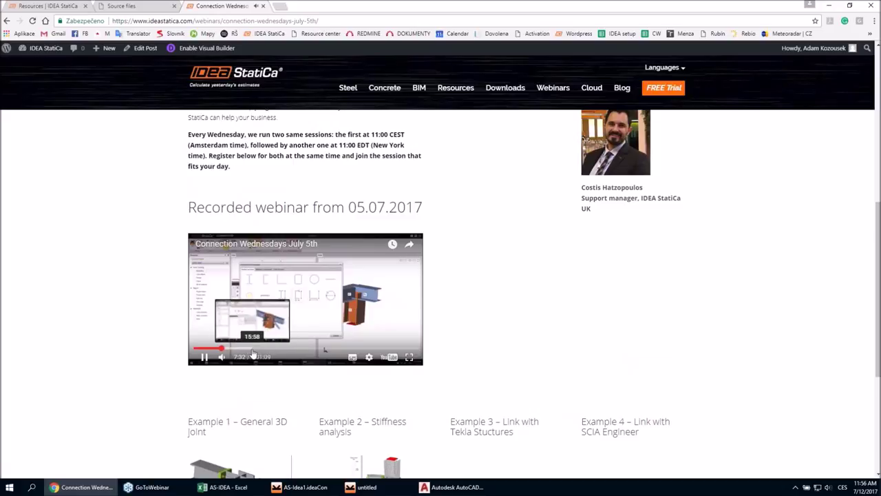
pyautogui.click(313, 349)
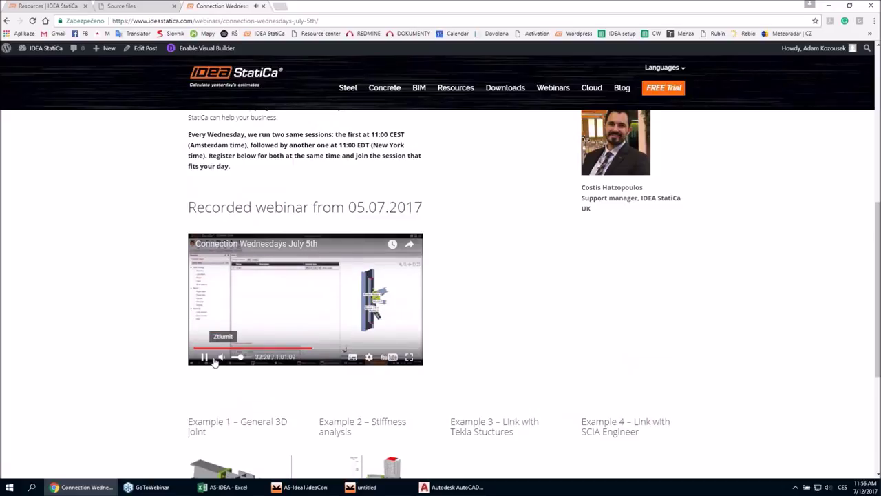
pyautogui.click(205, 358)
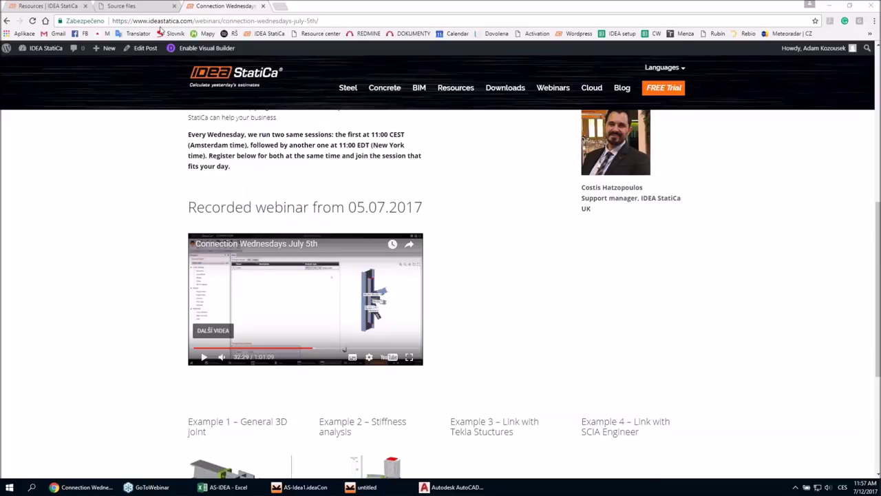
# Close the webinar's browser tab and return to the Source files page of the Advance Steel link tutorial
pyautogui.click(264, 7)
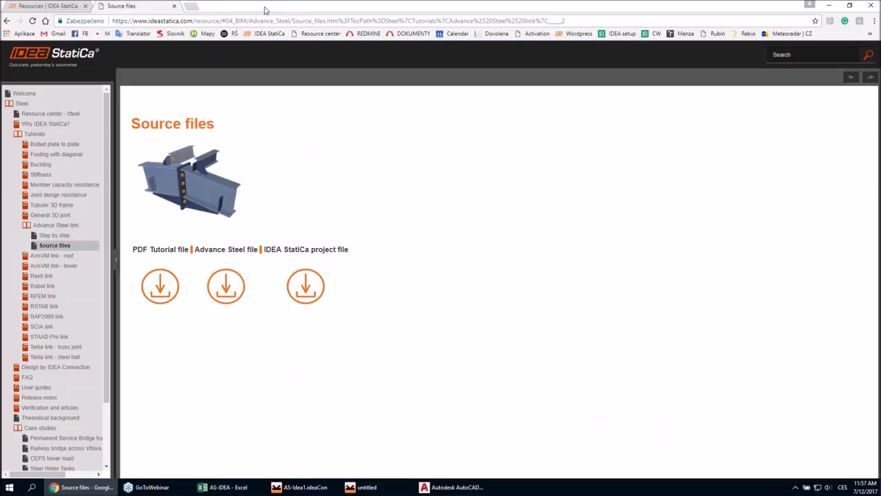
pyautogui.click(60, 6)
pyautogui.click(126, 11)
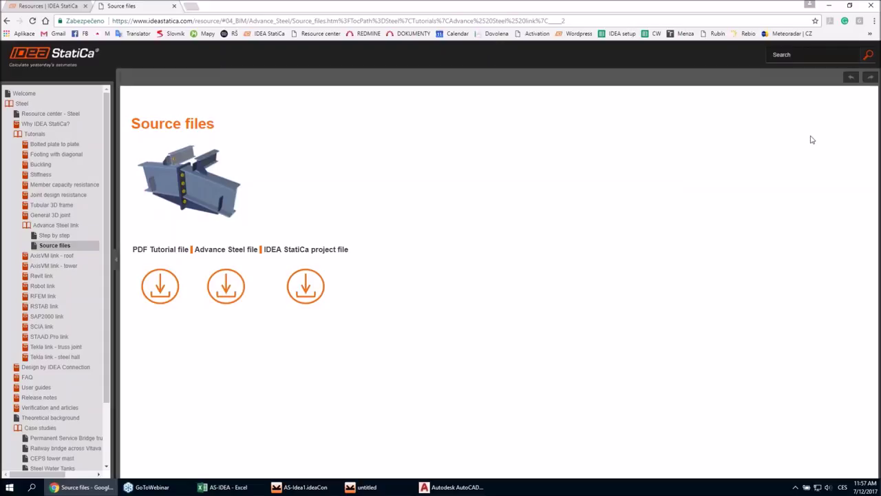